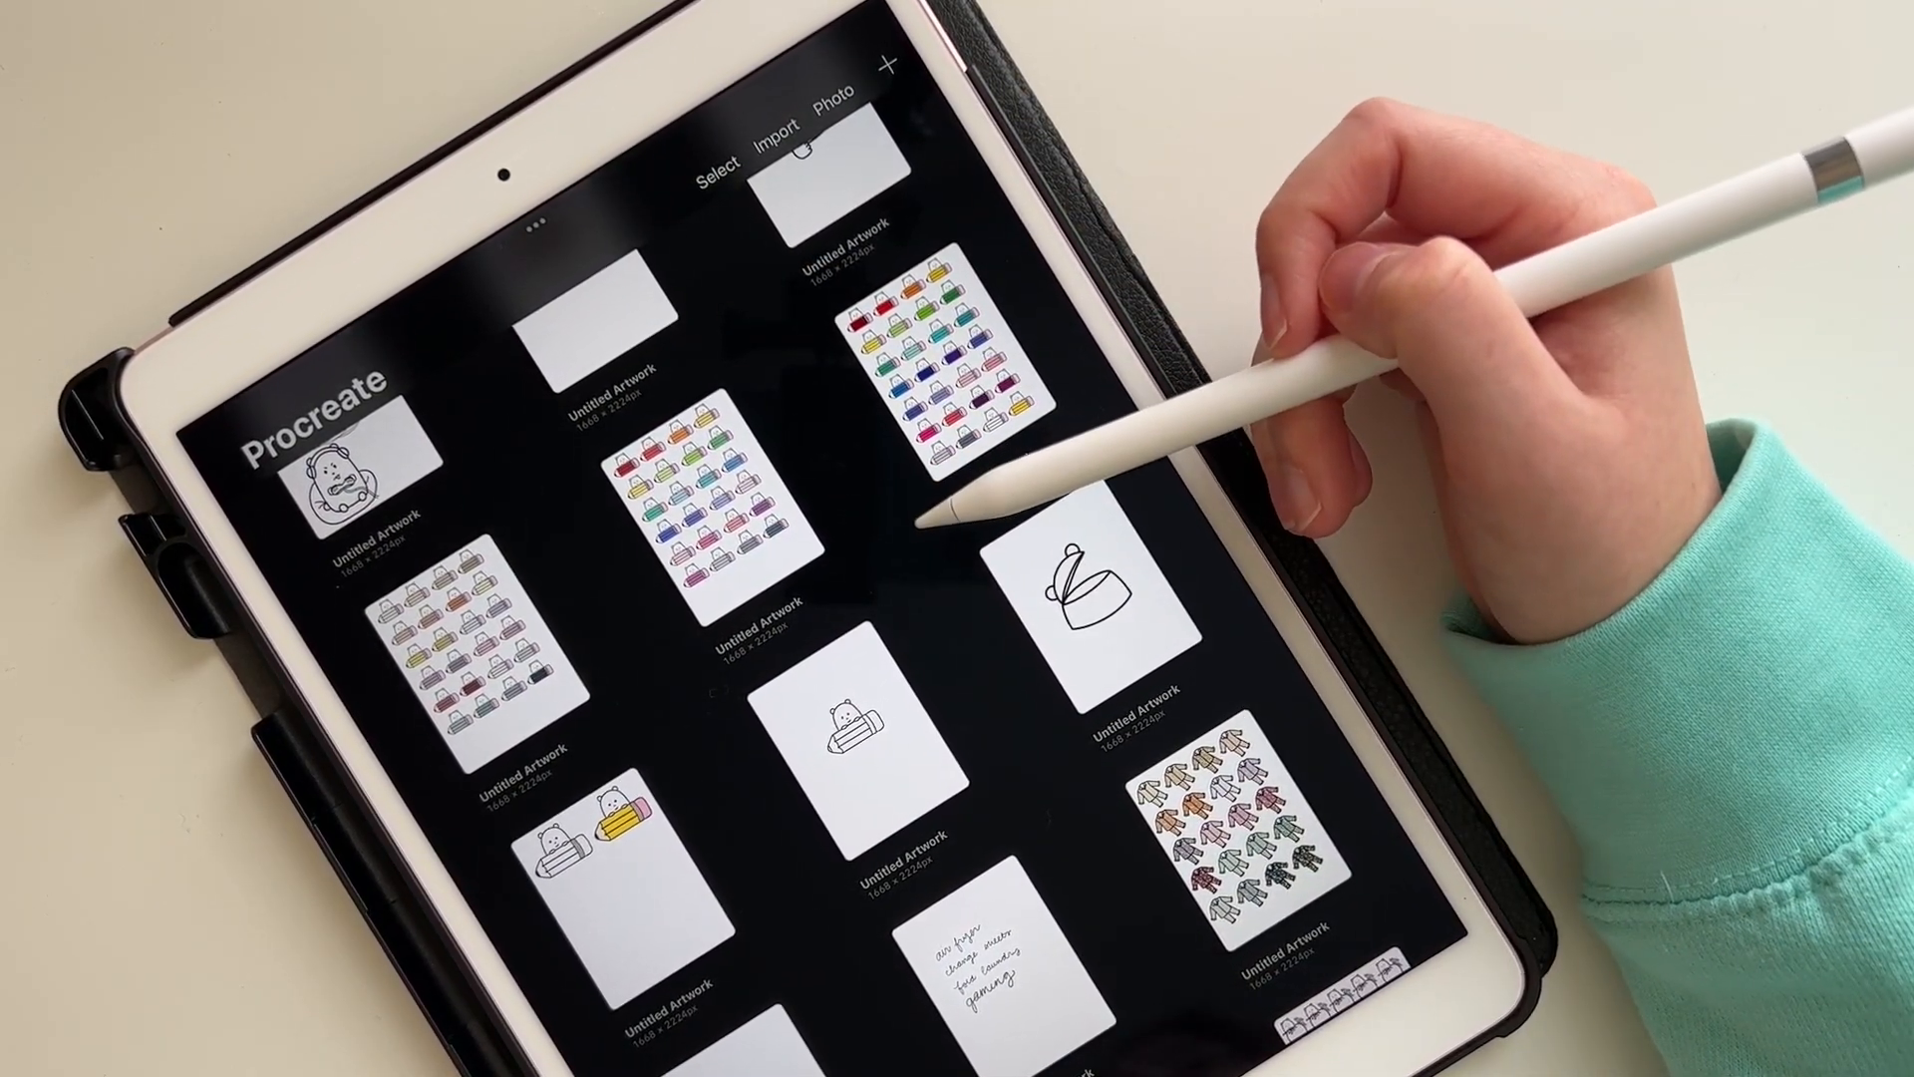
Step: Export the camera bear artwork as a JPEG, send it wirelessly to the MacBook Pro, and close the share sheet
scroll(915, 599, down, 5)
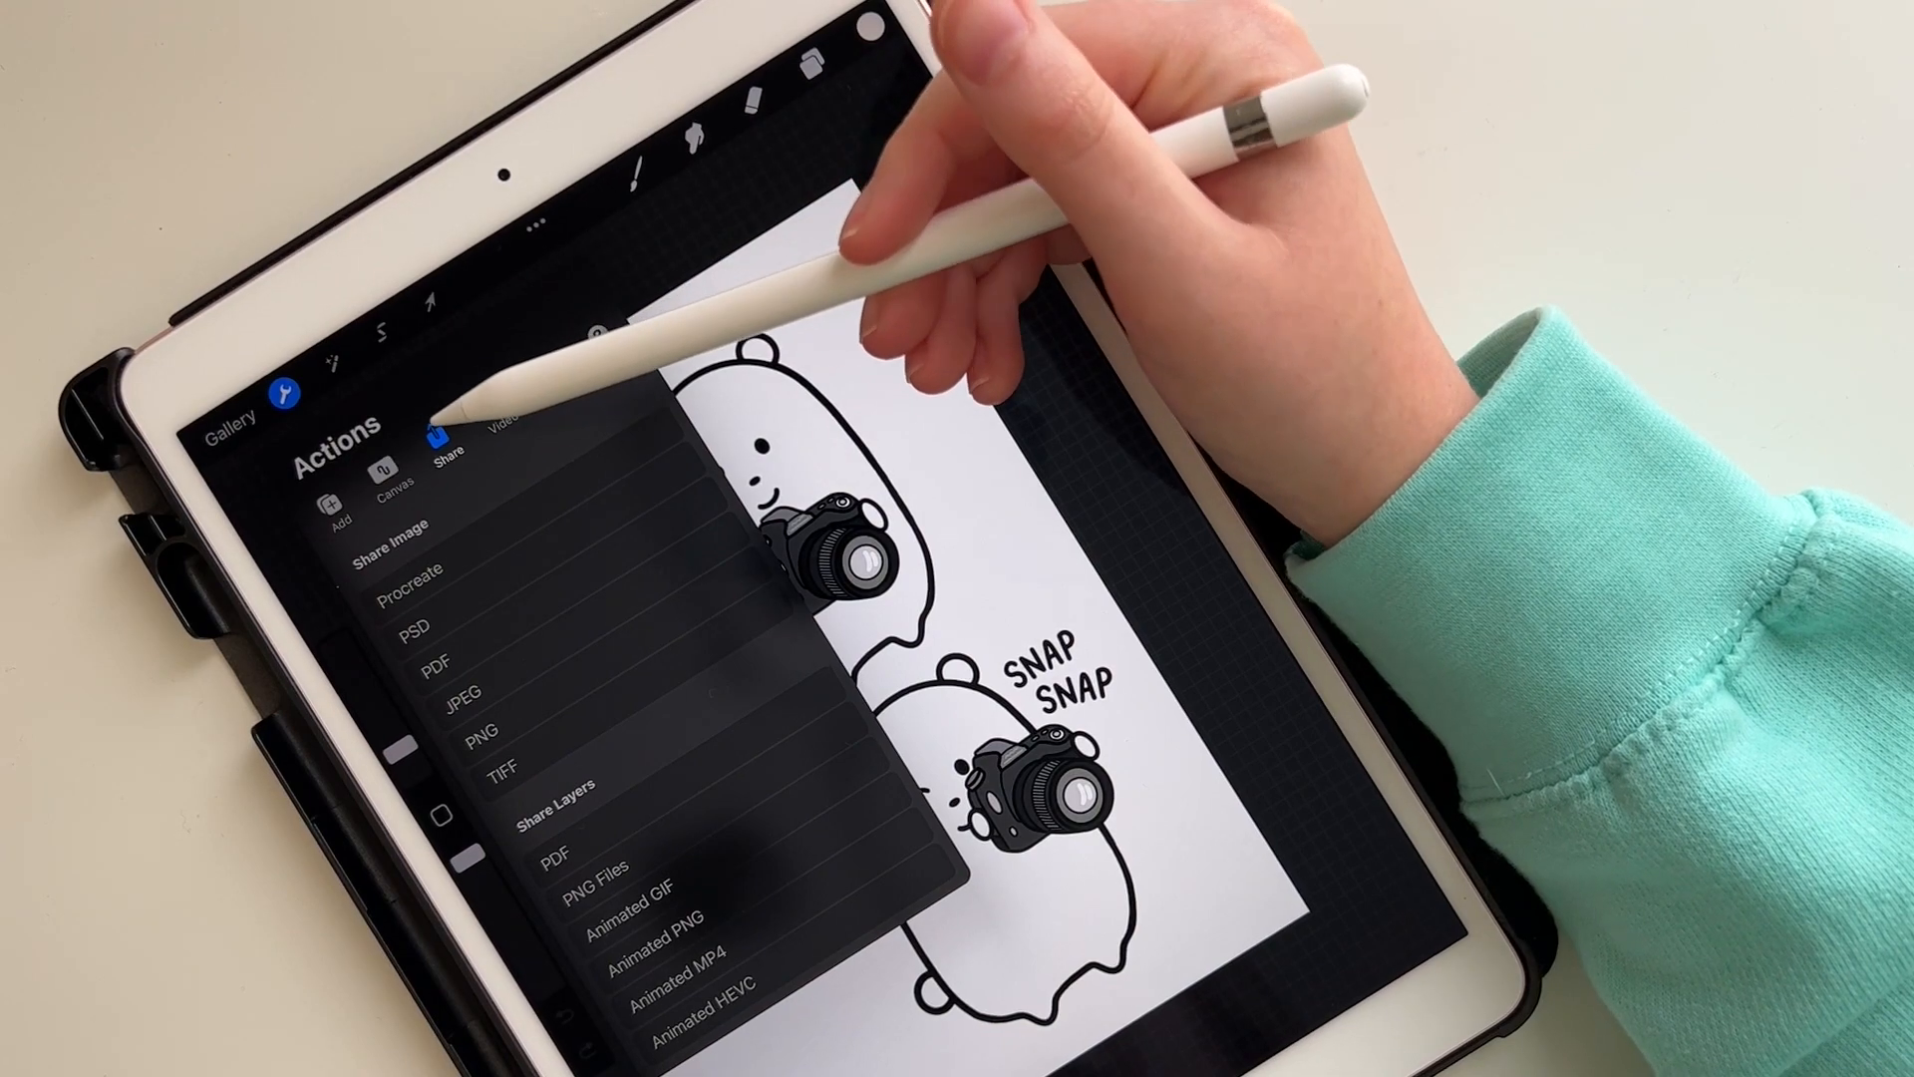
click(555, 634)
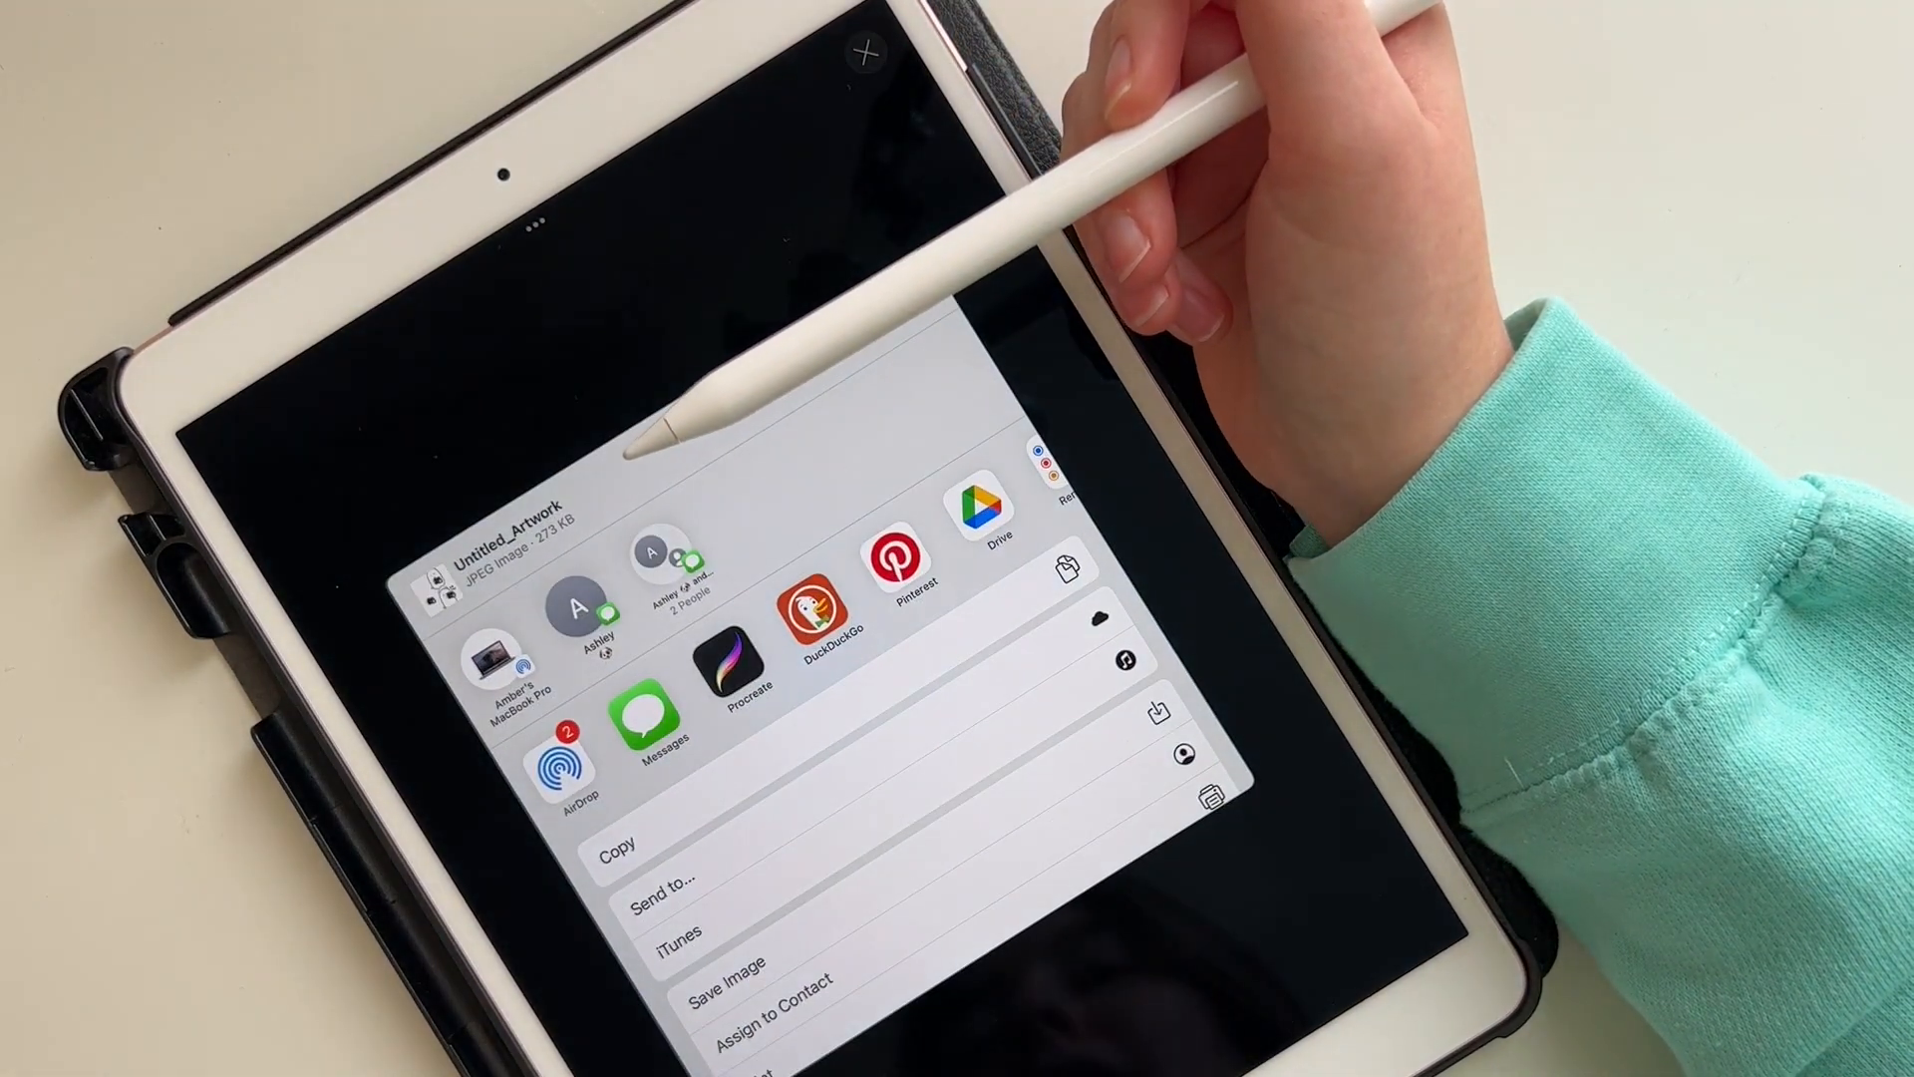
click(493, 658)
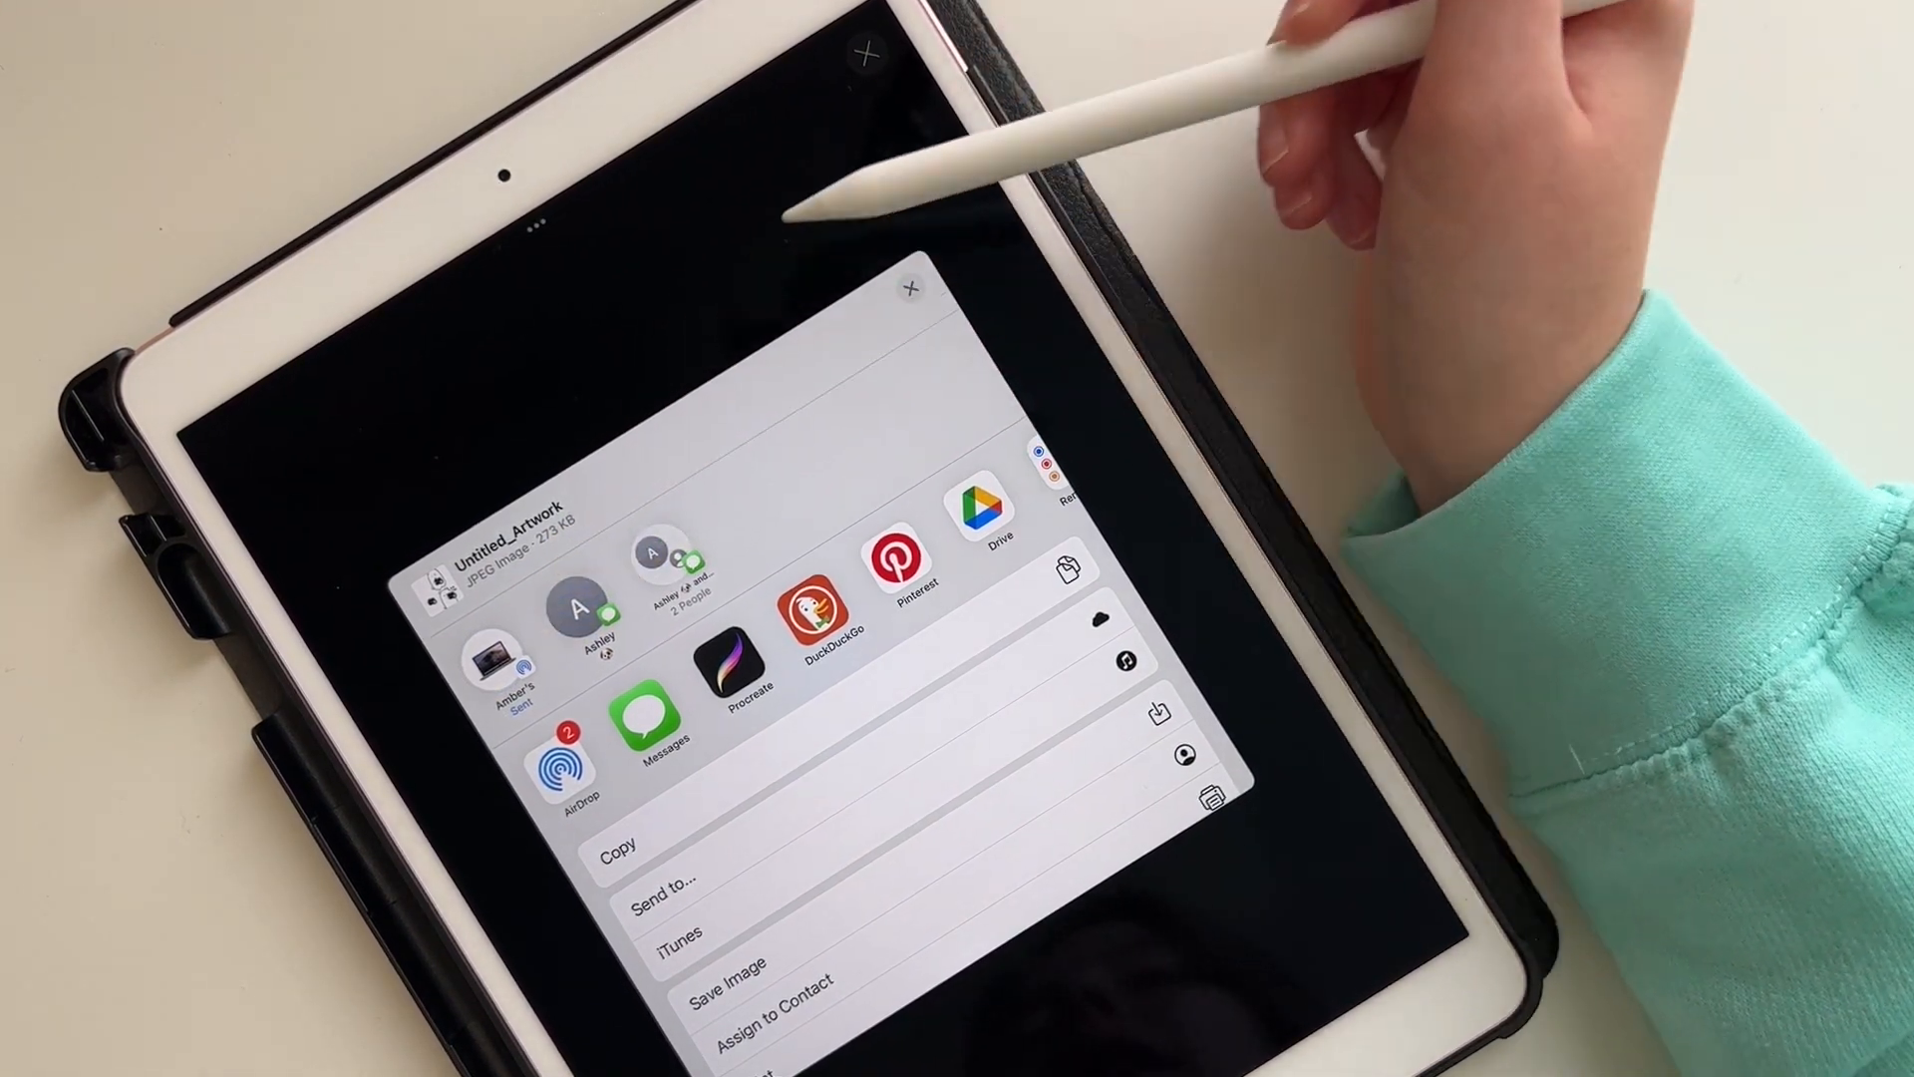
click(910, 288)
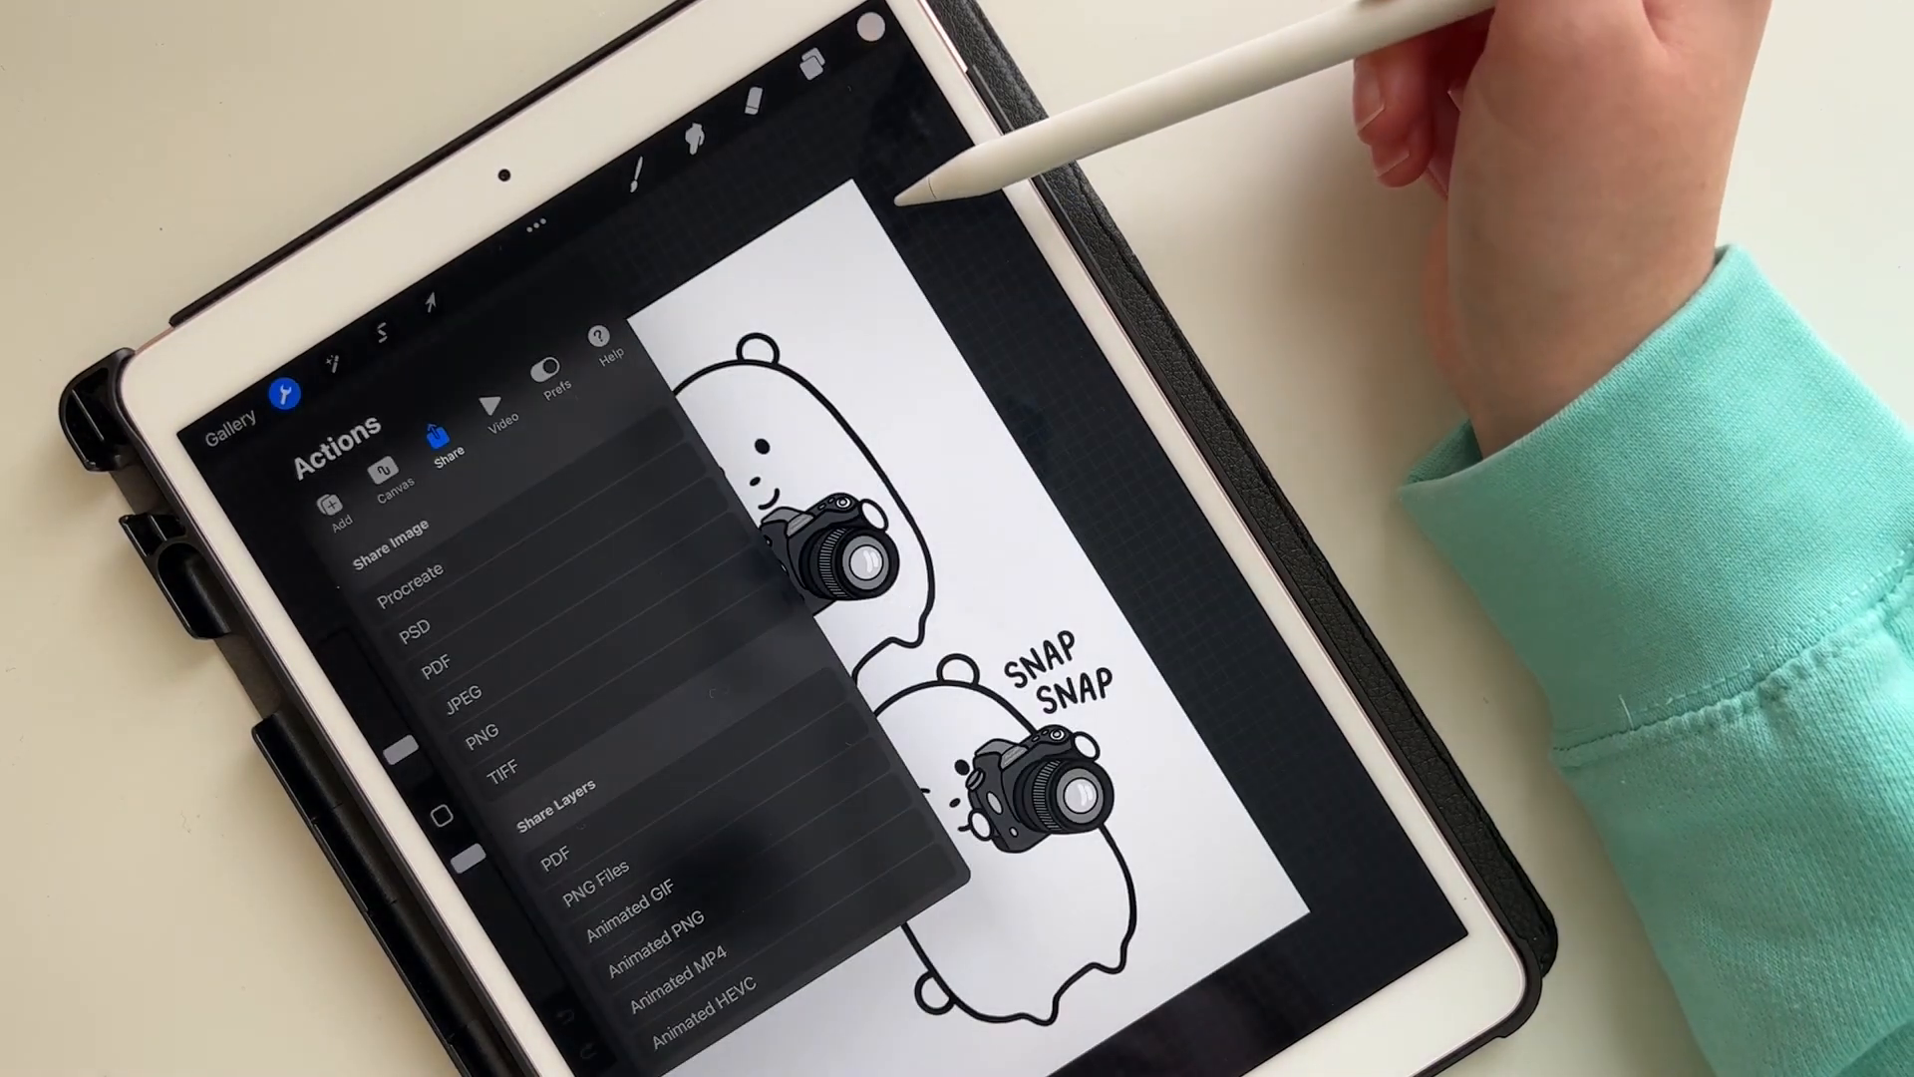
click(897, 195)
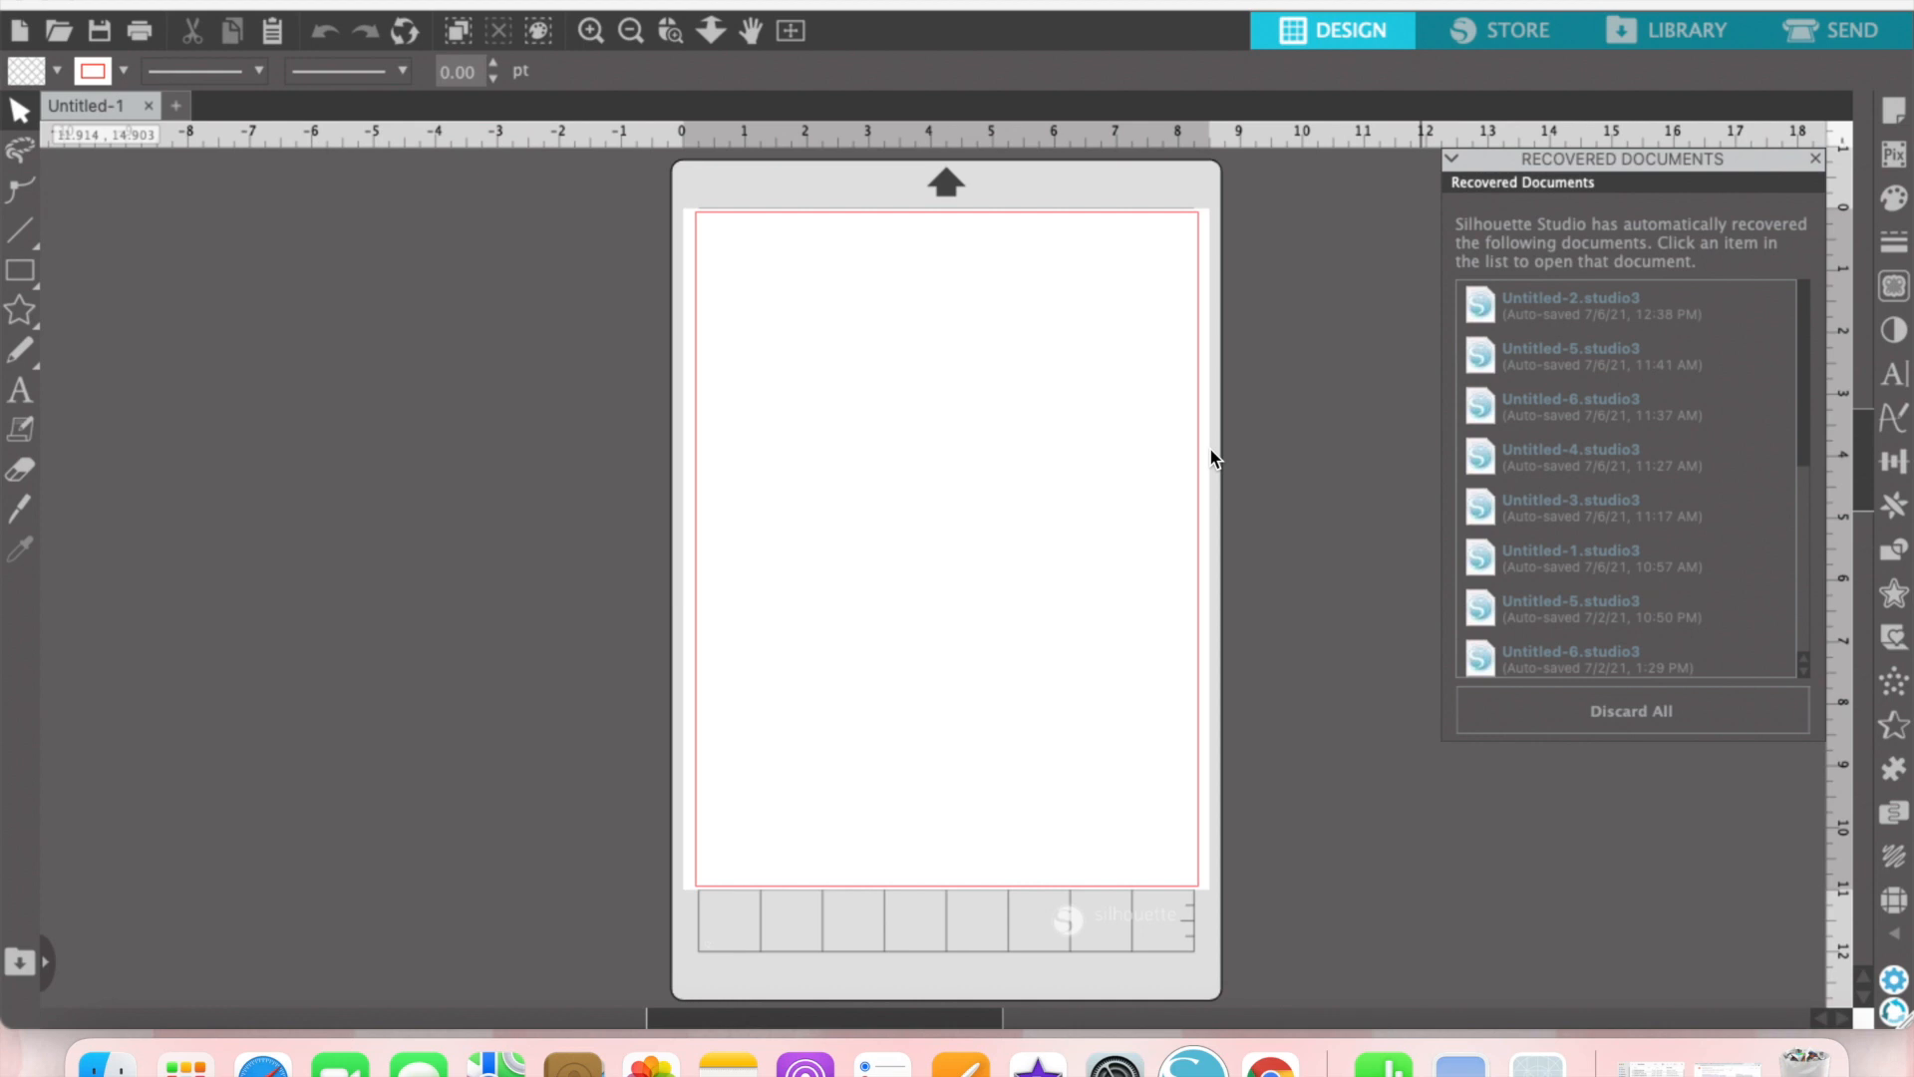
Step: In Silhouette Studio, add Untitled_Artwork.jpg from the Downloads folder to the library's Patterns folder
click(107, 1062)
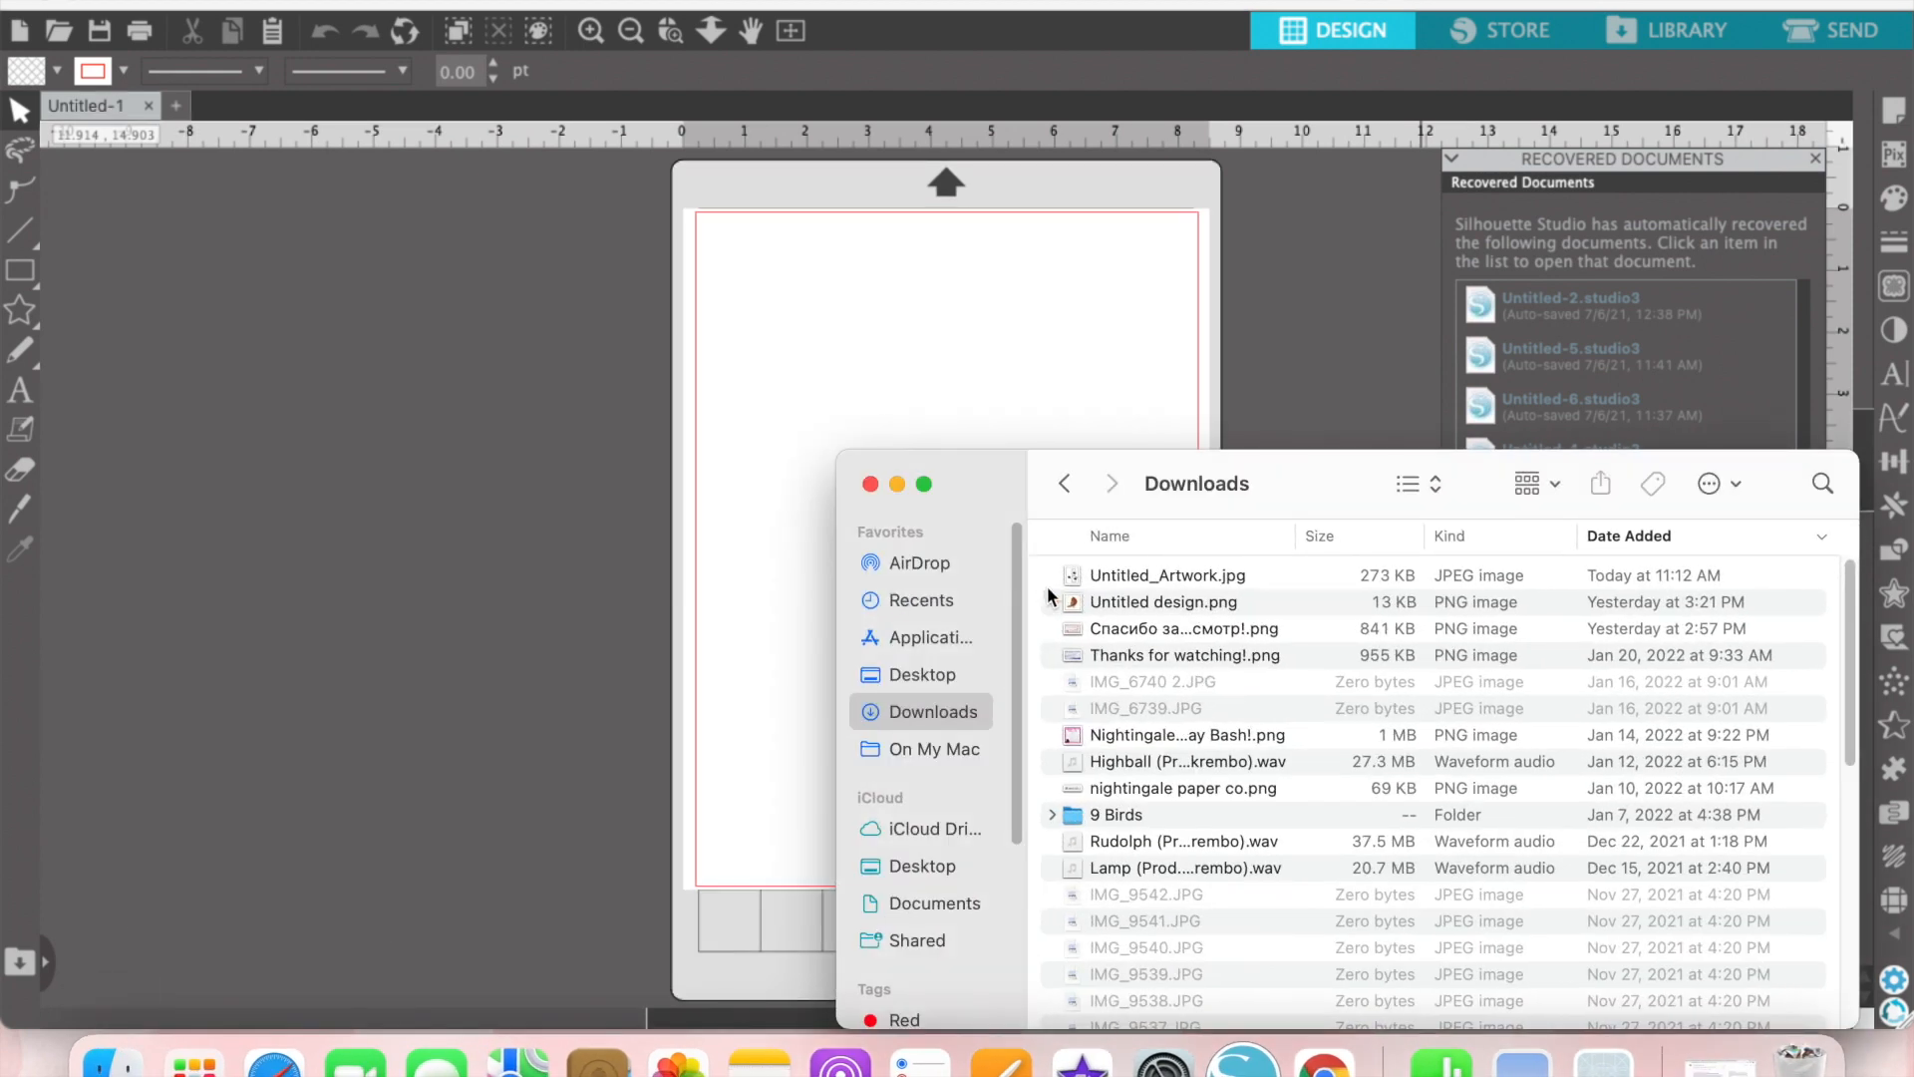
click(1139, 576)
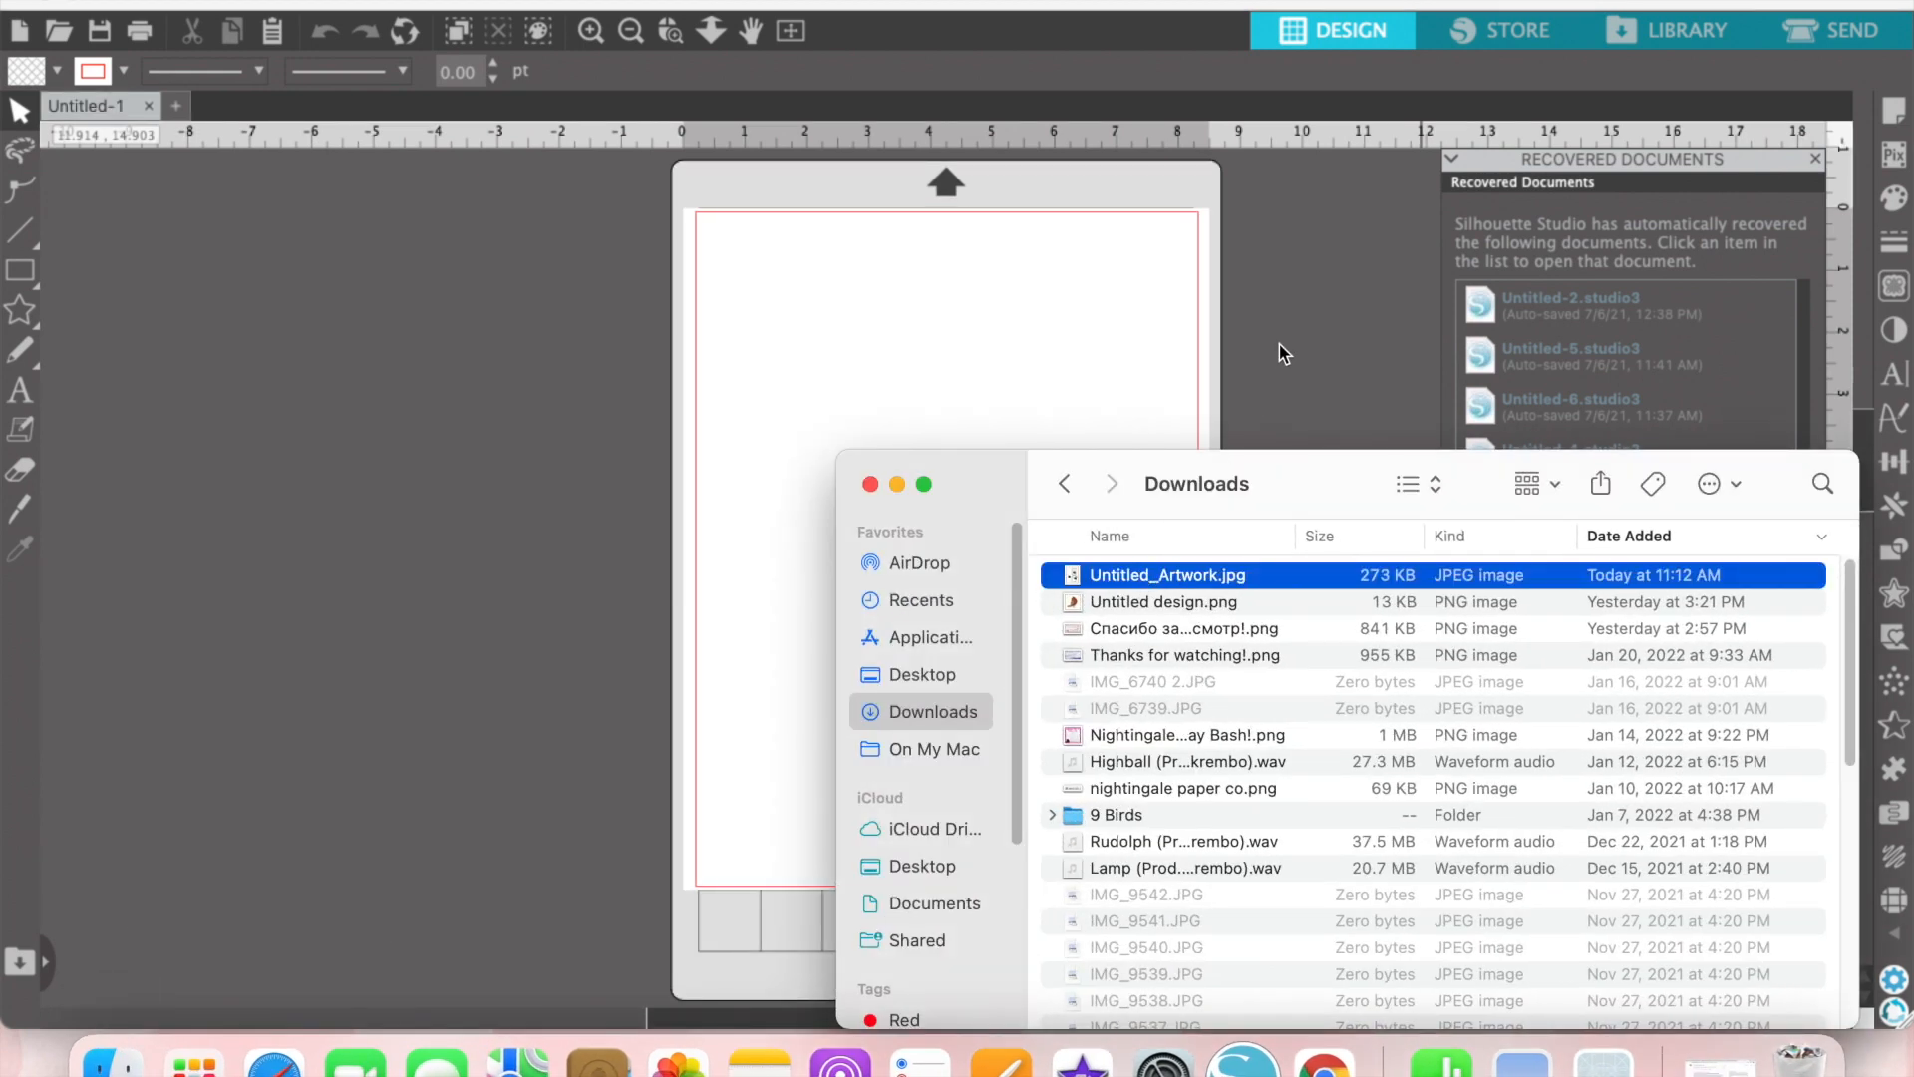
click(1632, 38)
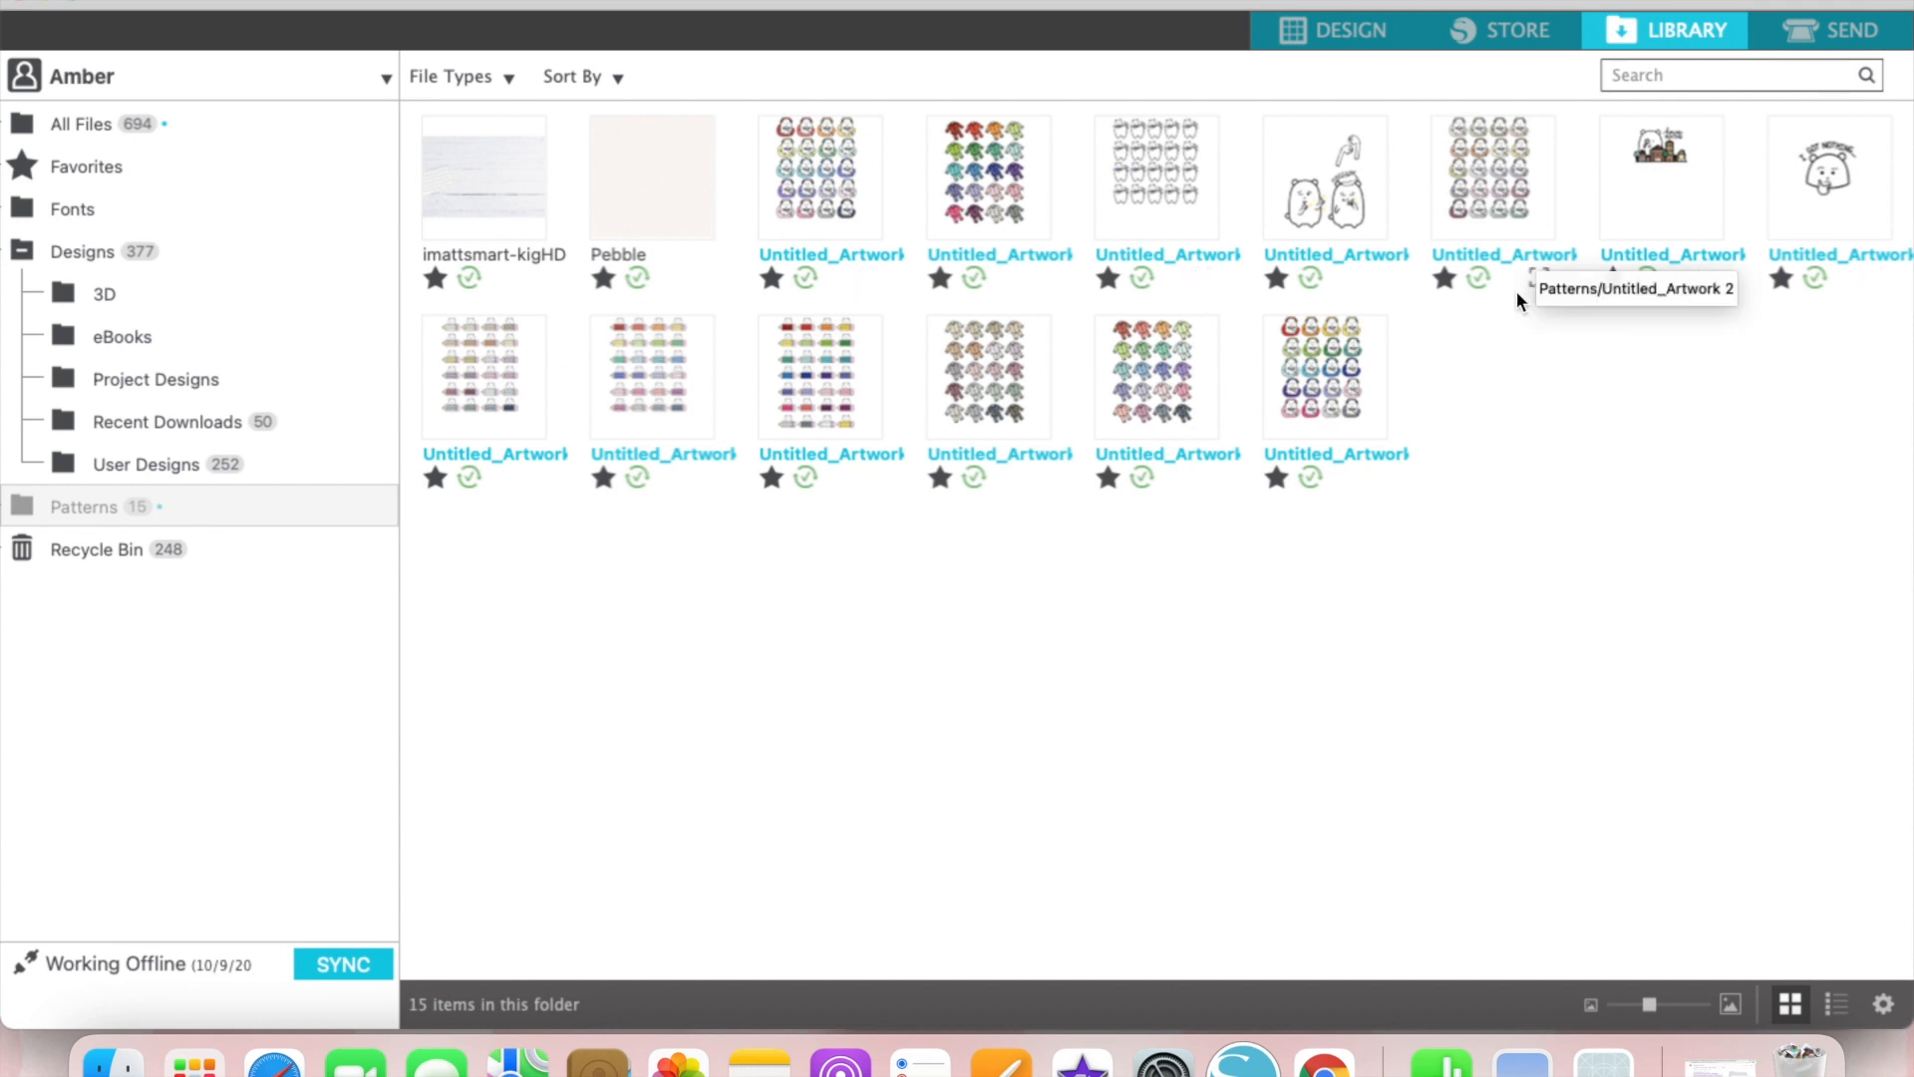
click(113, 1065)
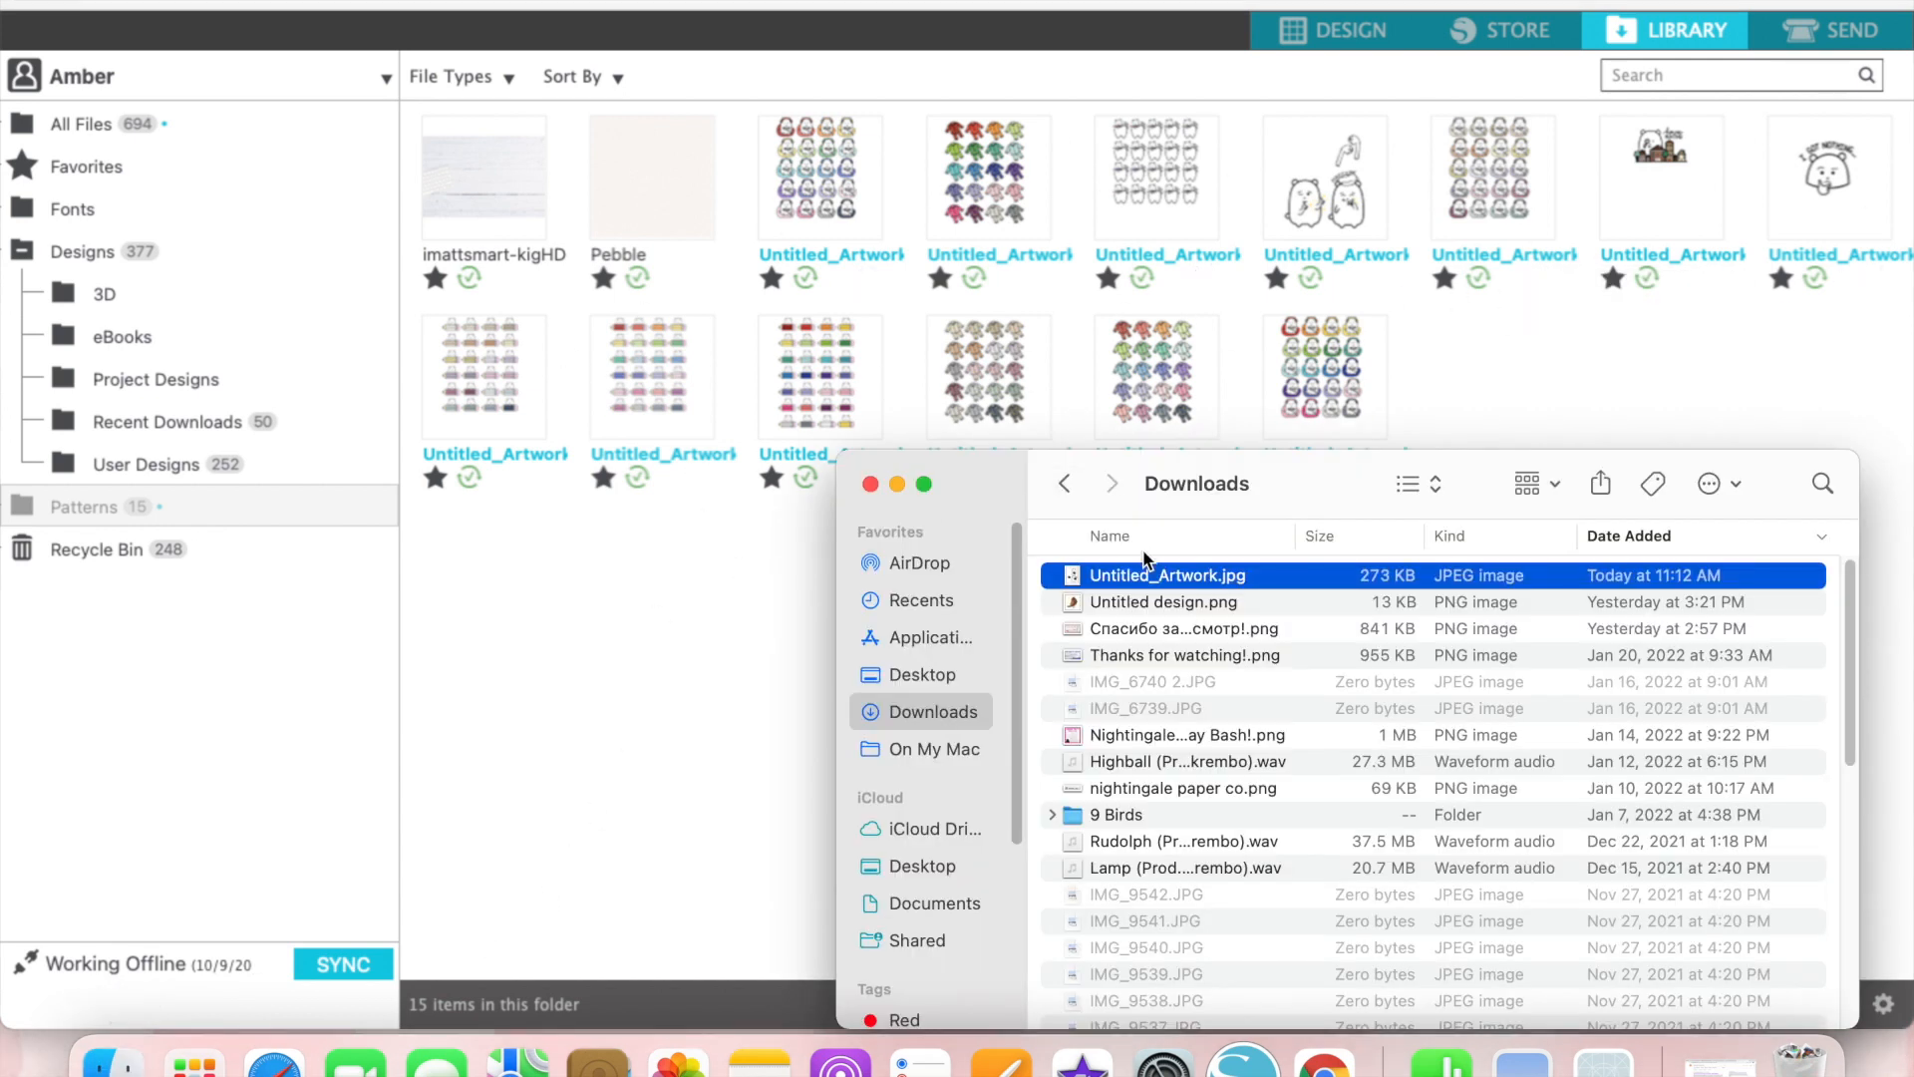
drag(1155, 580, 1425, 371)
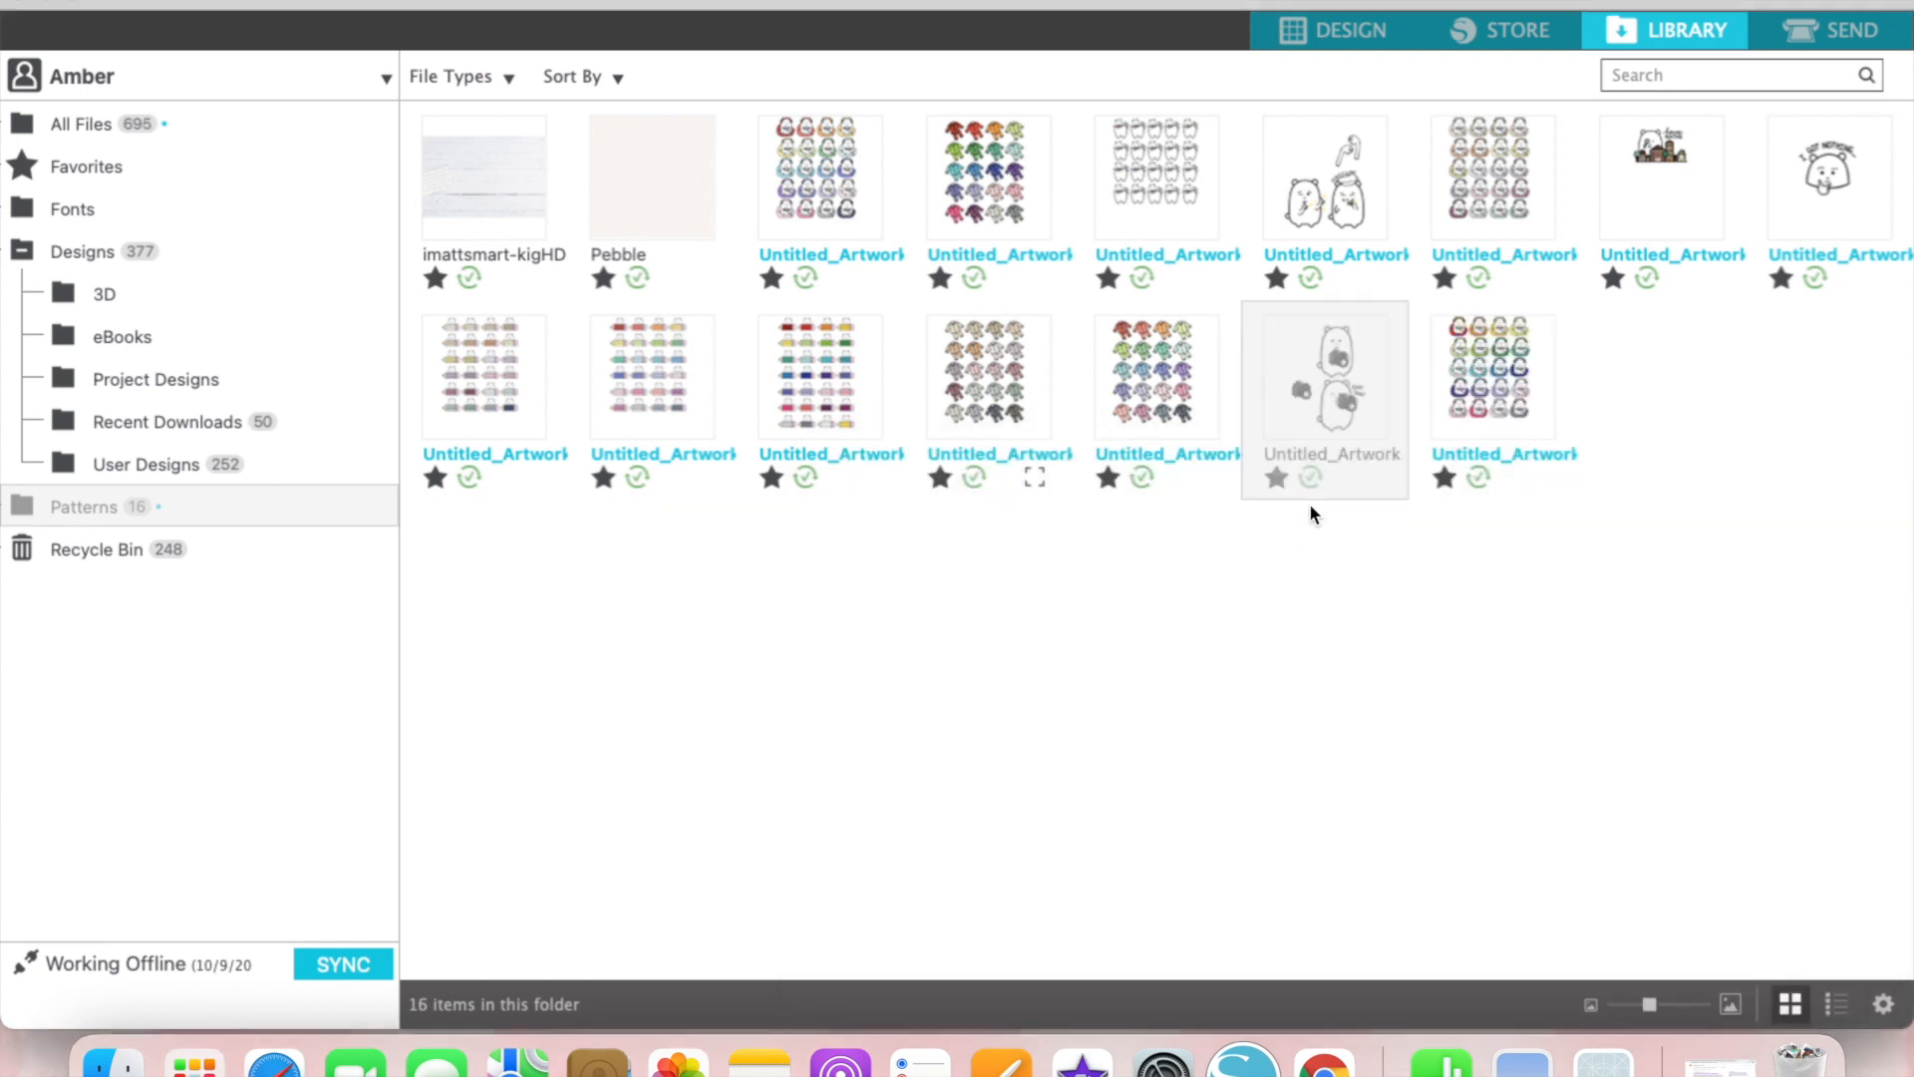
Step: Merge the camera bear artwork from the library into the open design and shift the oversized image until a bear covers the page
right_click(1313, 350)
click(1348, 399)
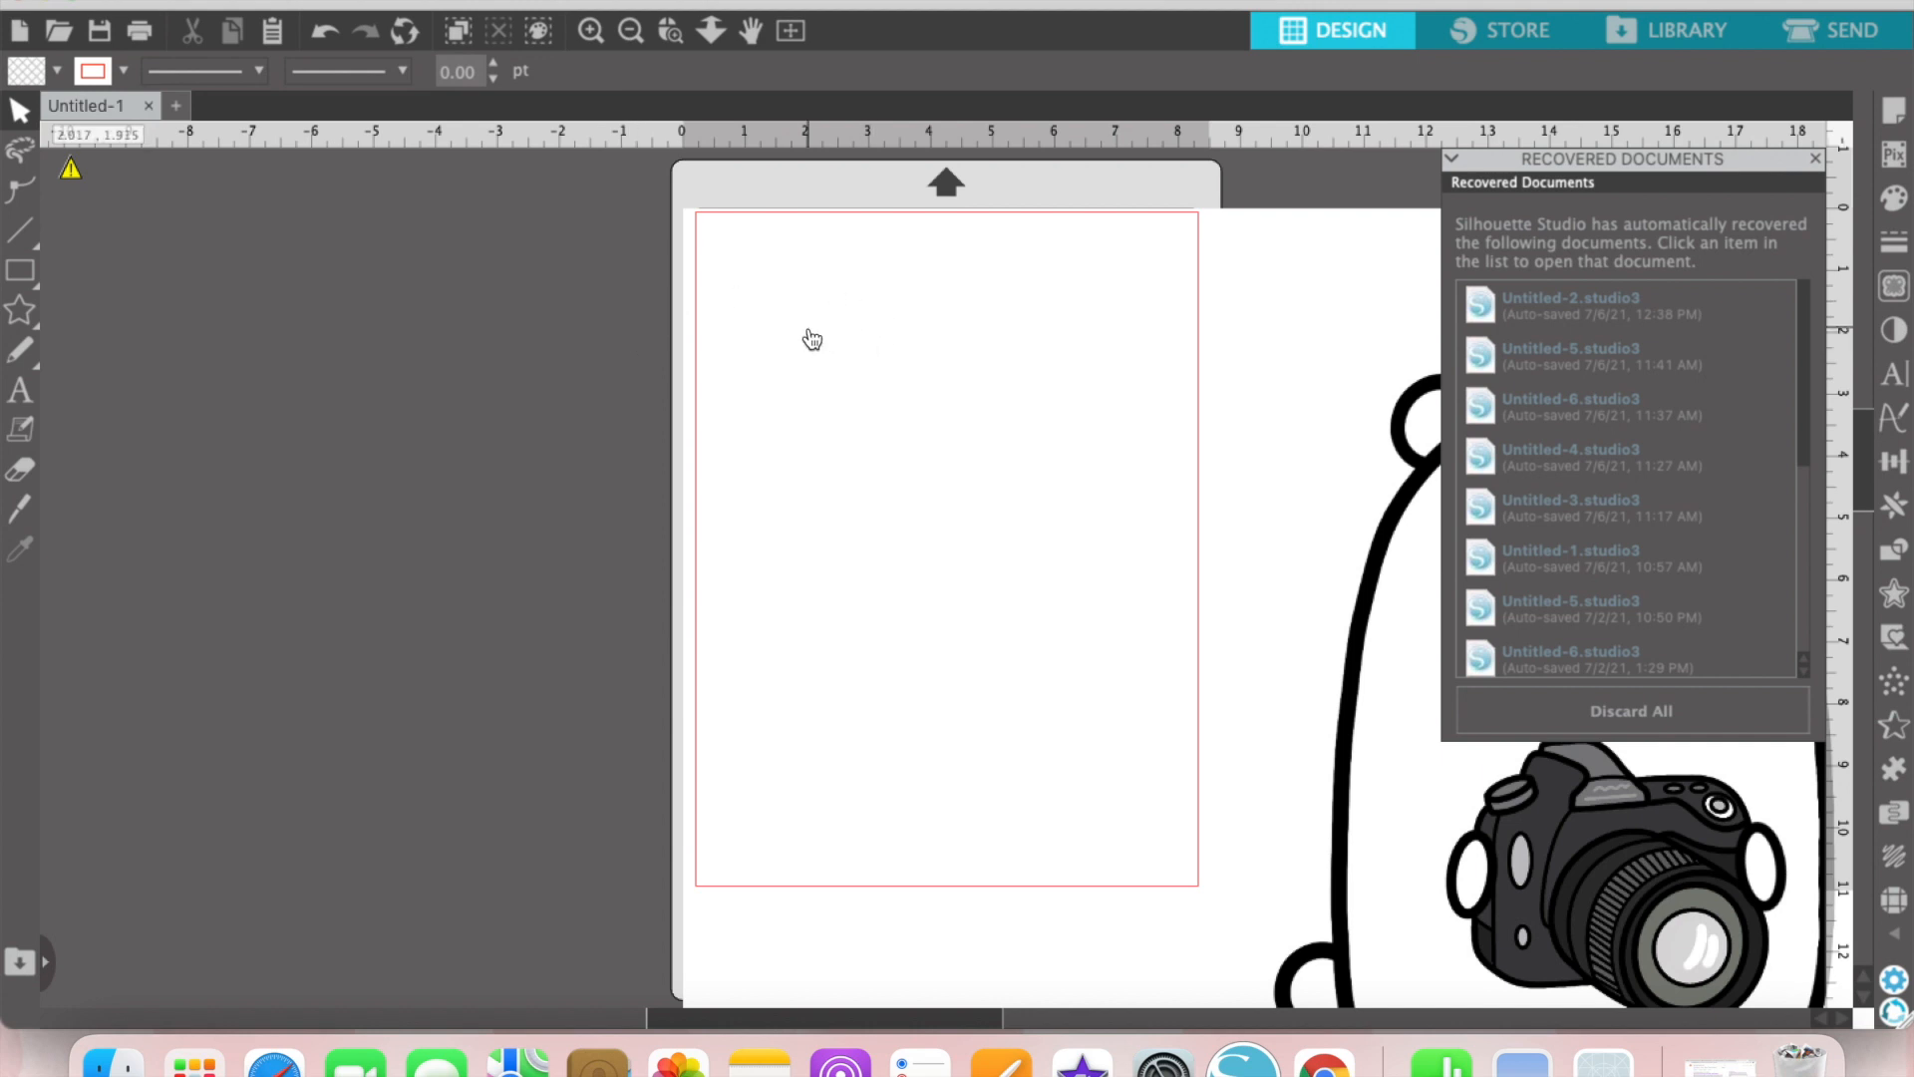
drag(1108, 491, 476, 341)
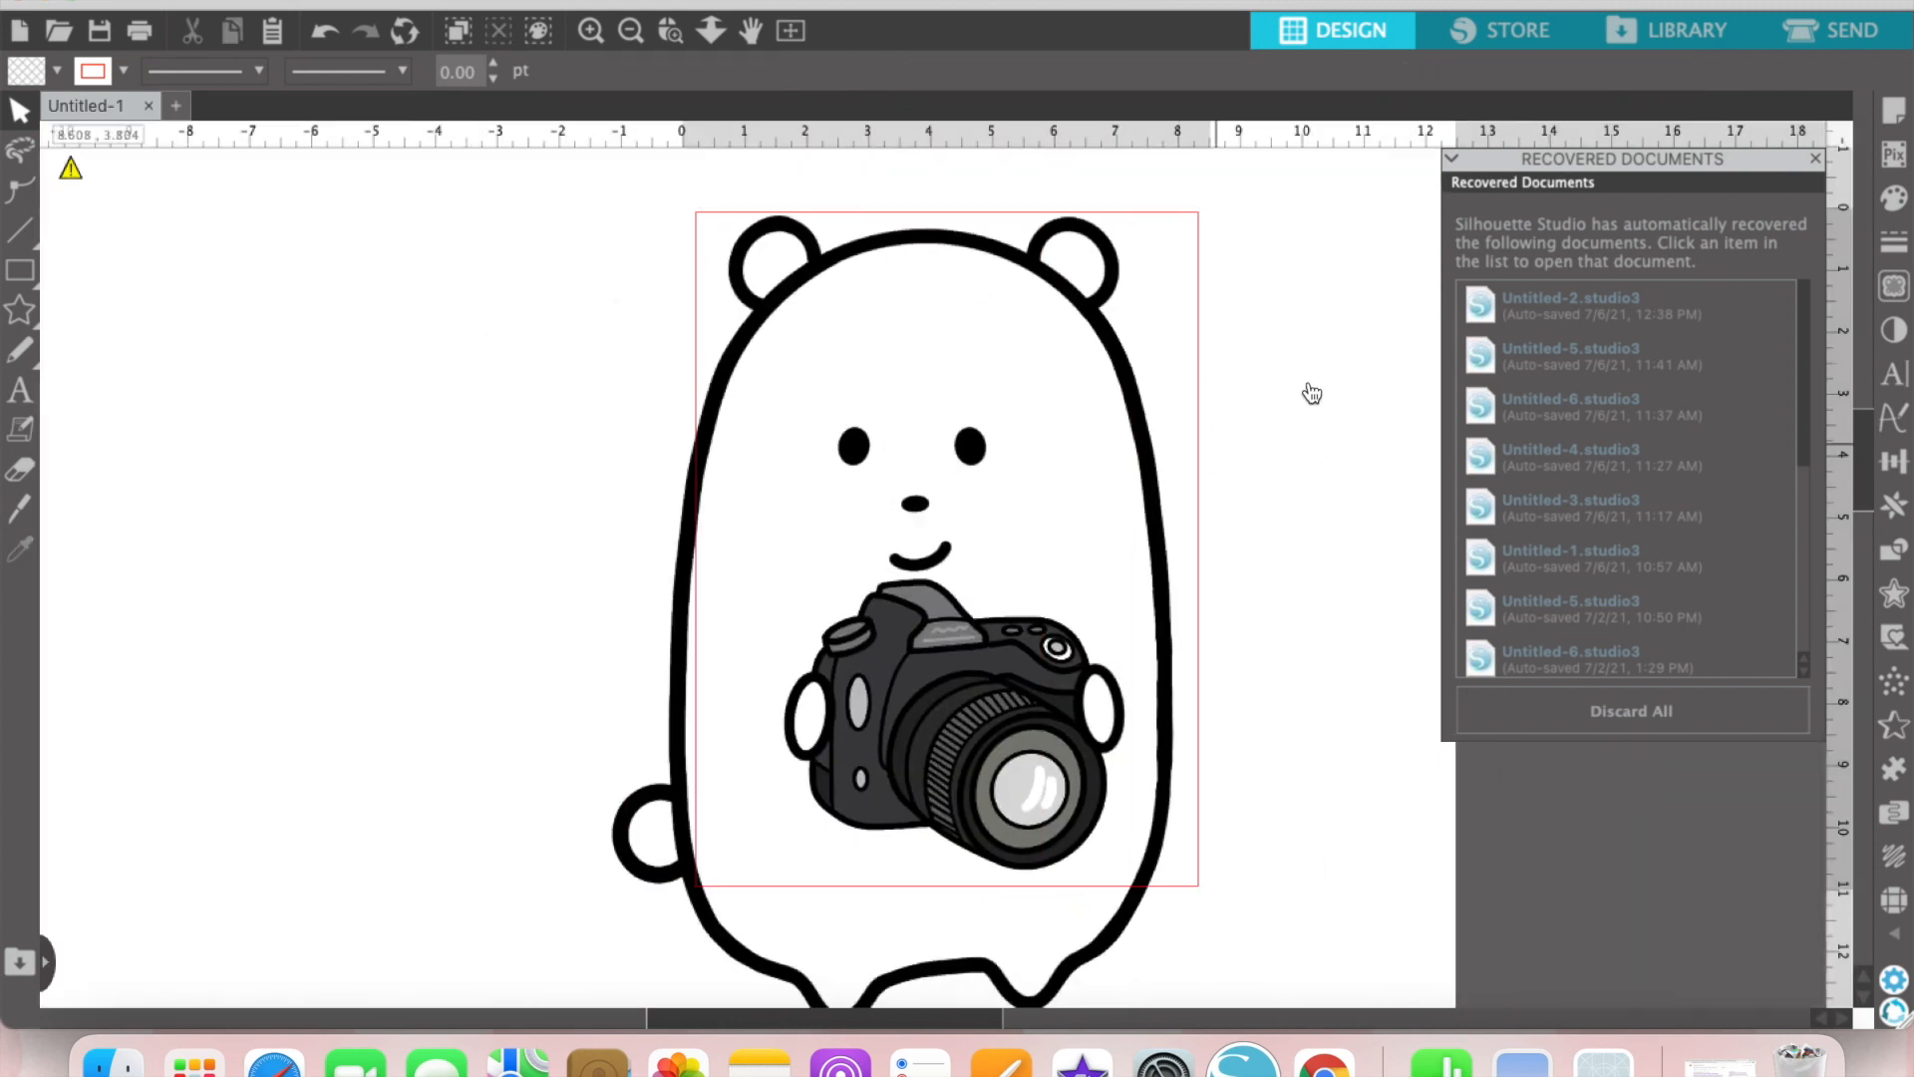
click(1265, 344)
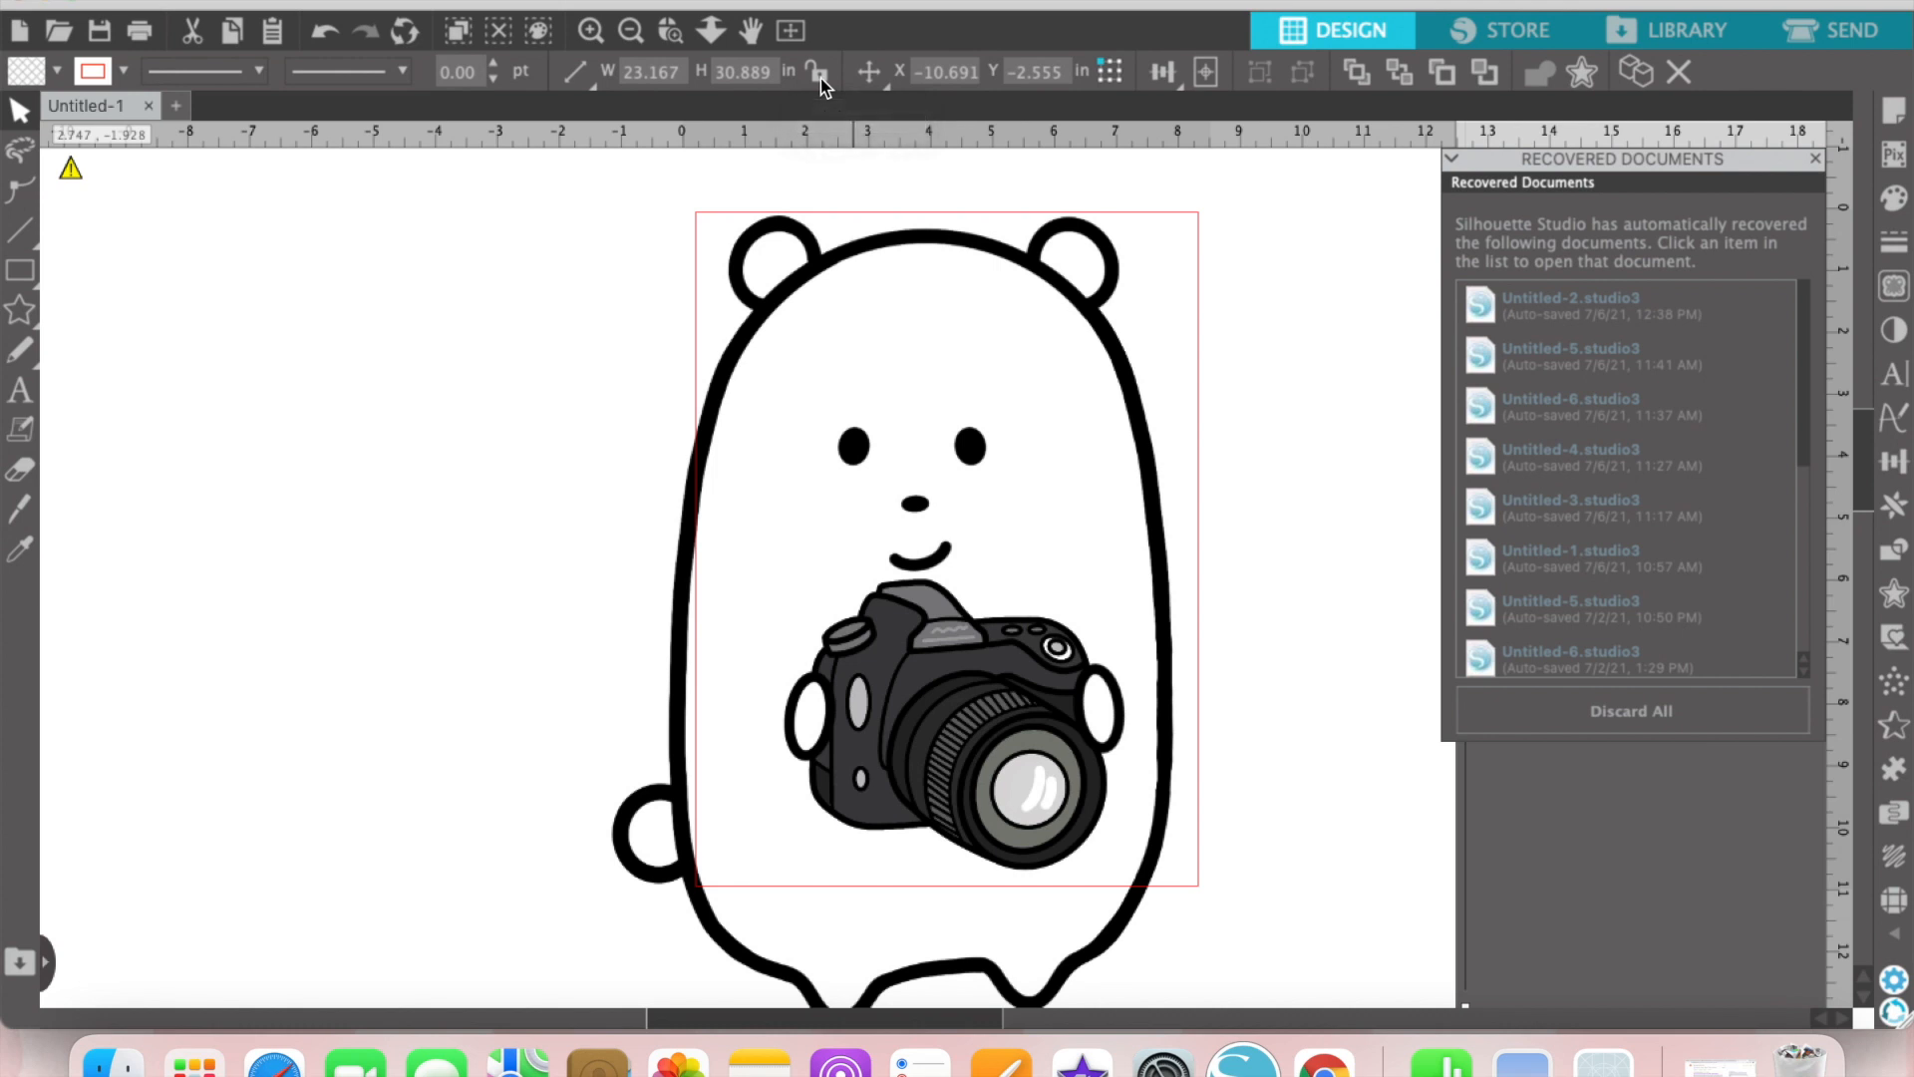
double_click(760, 69)
text(11)
key(Return)
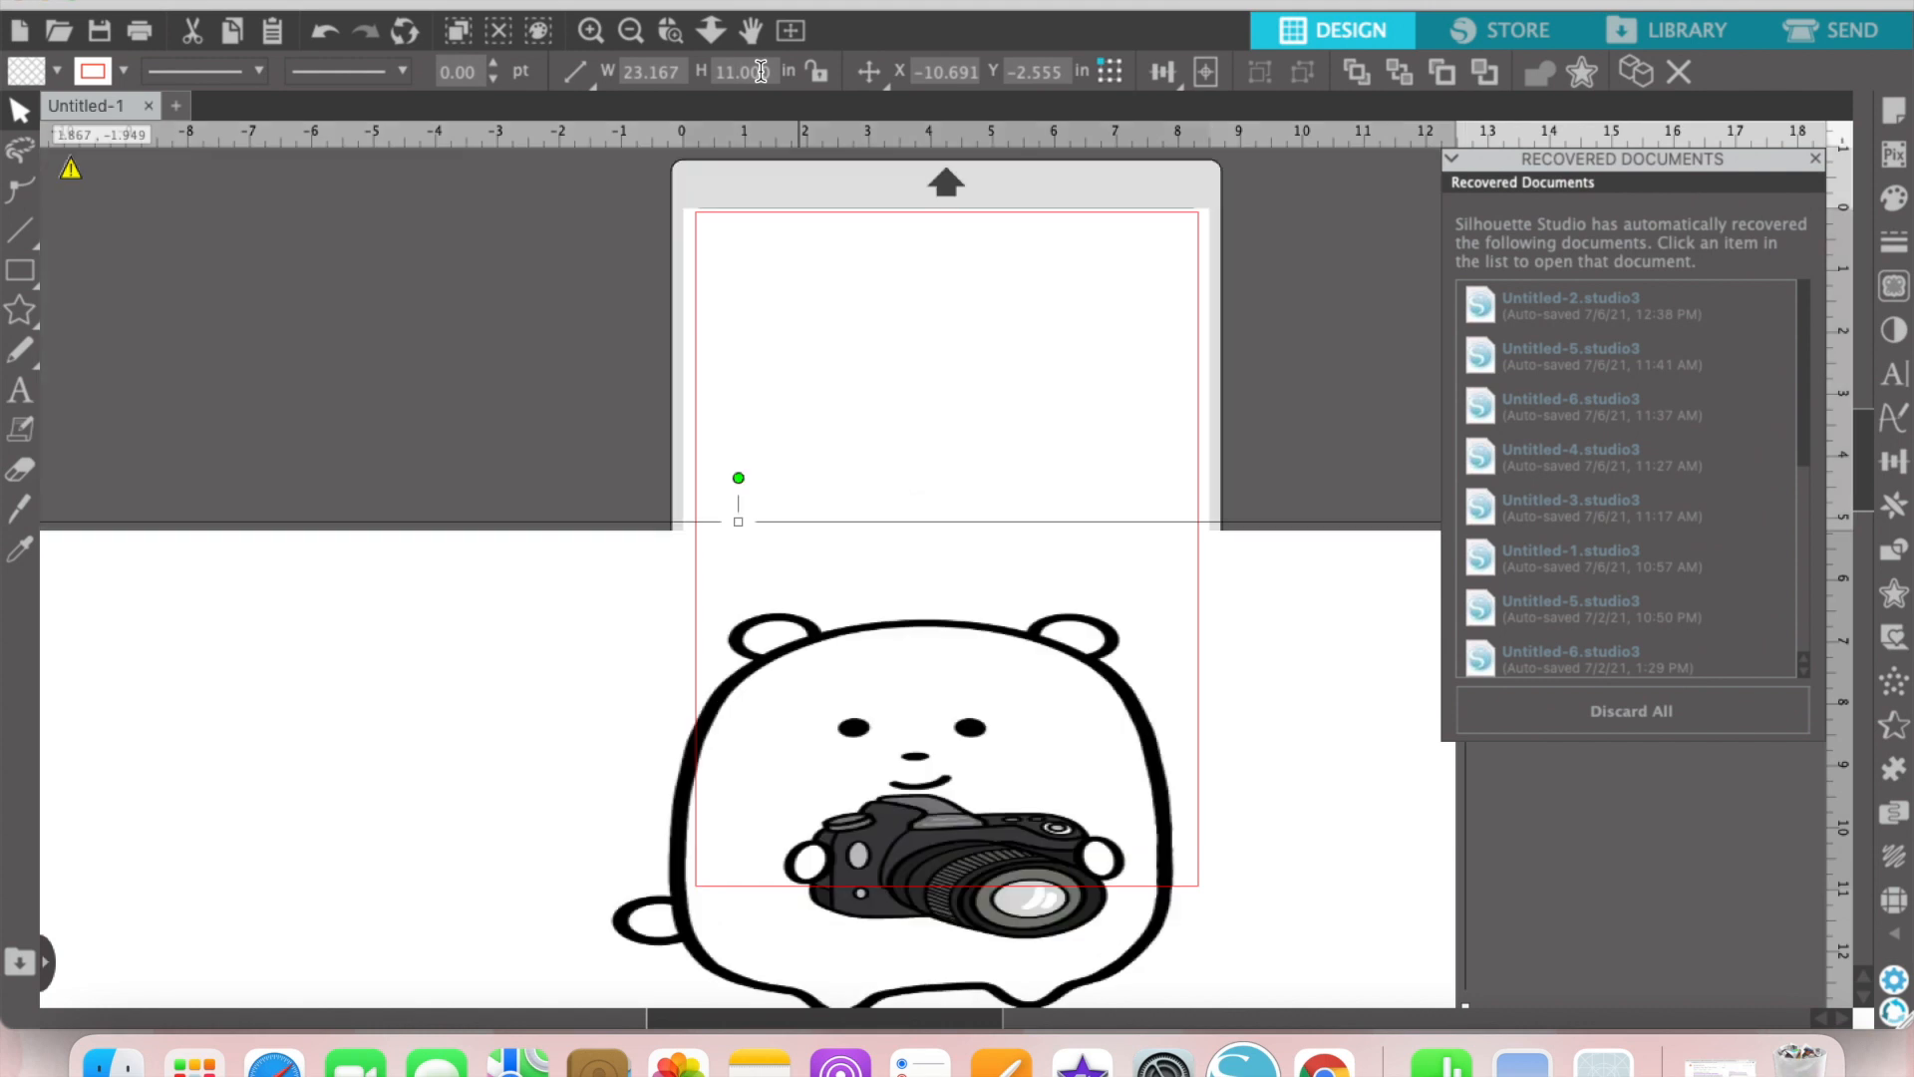
drag(1078, 820, 1025, 372)
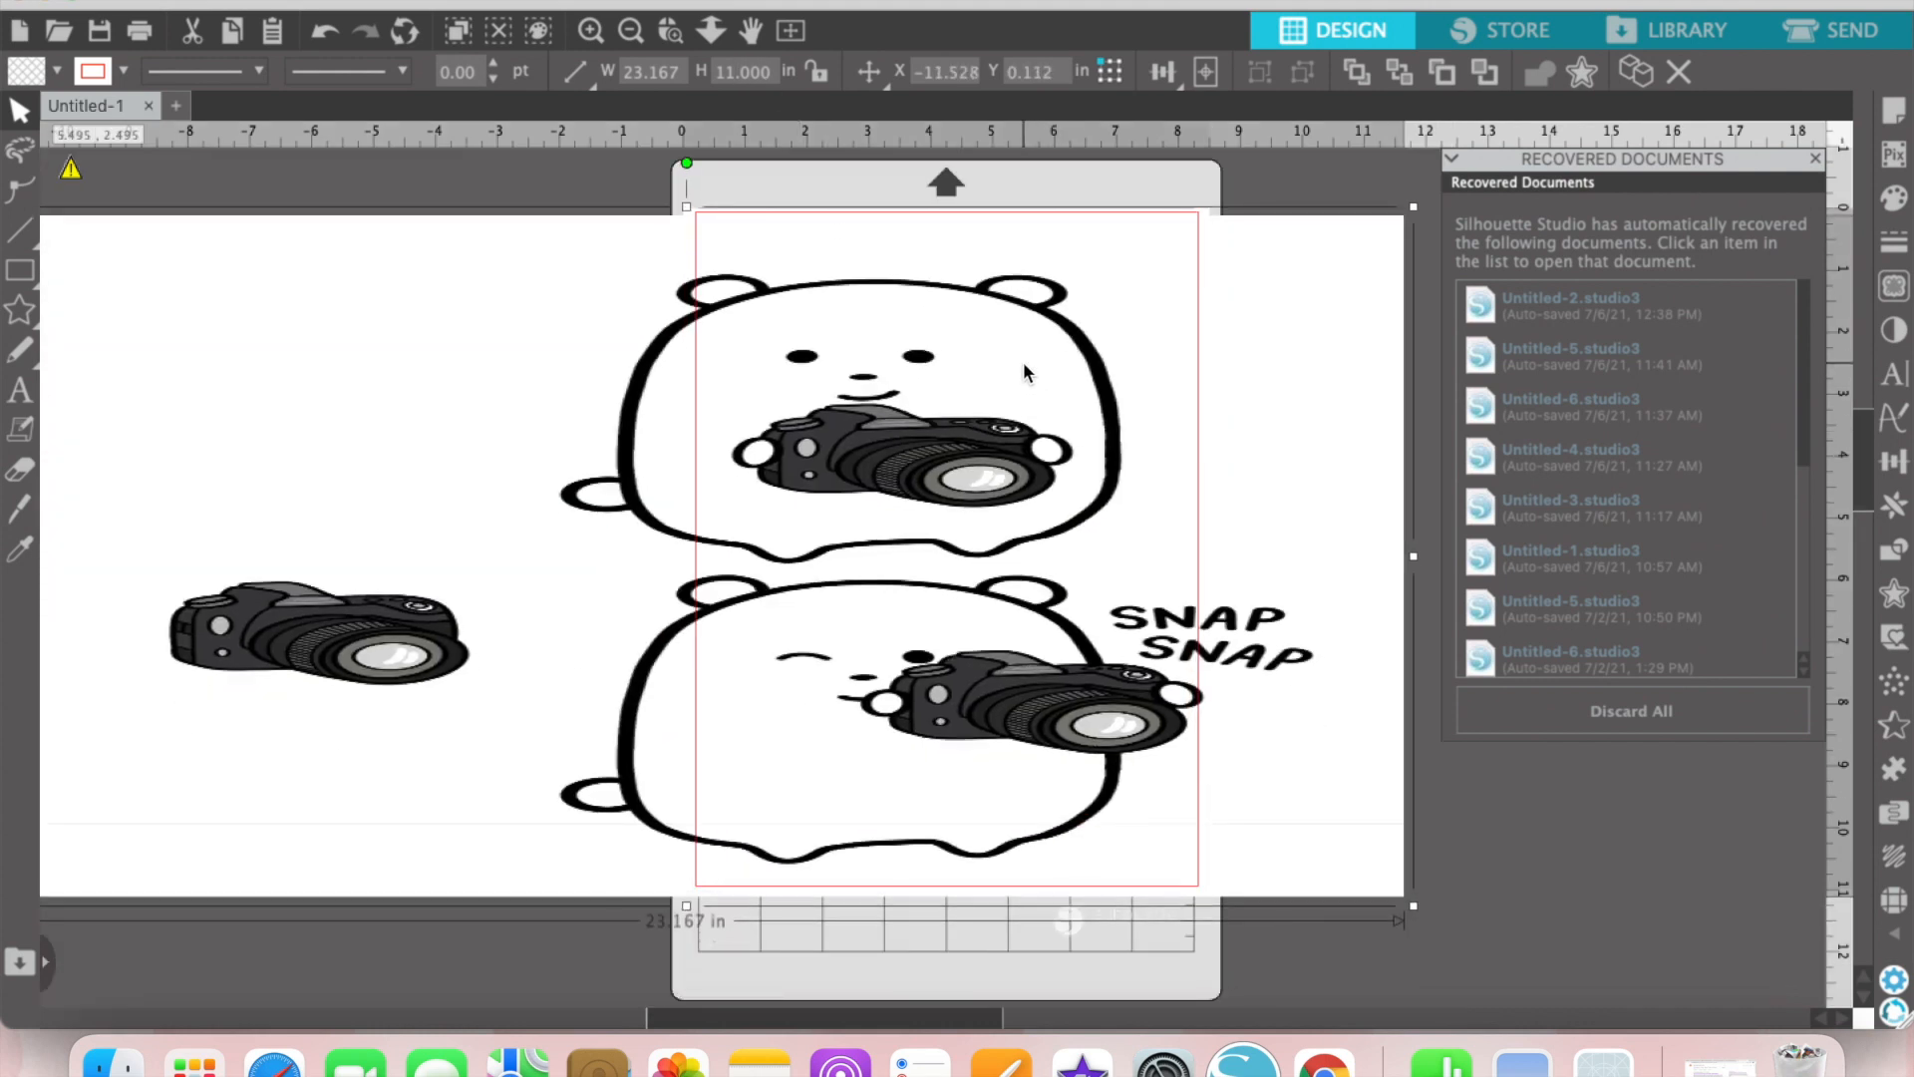
click(327, 32)
click(327, 31)
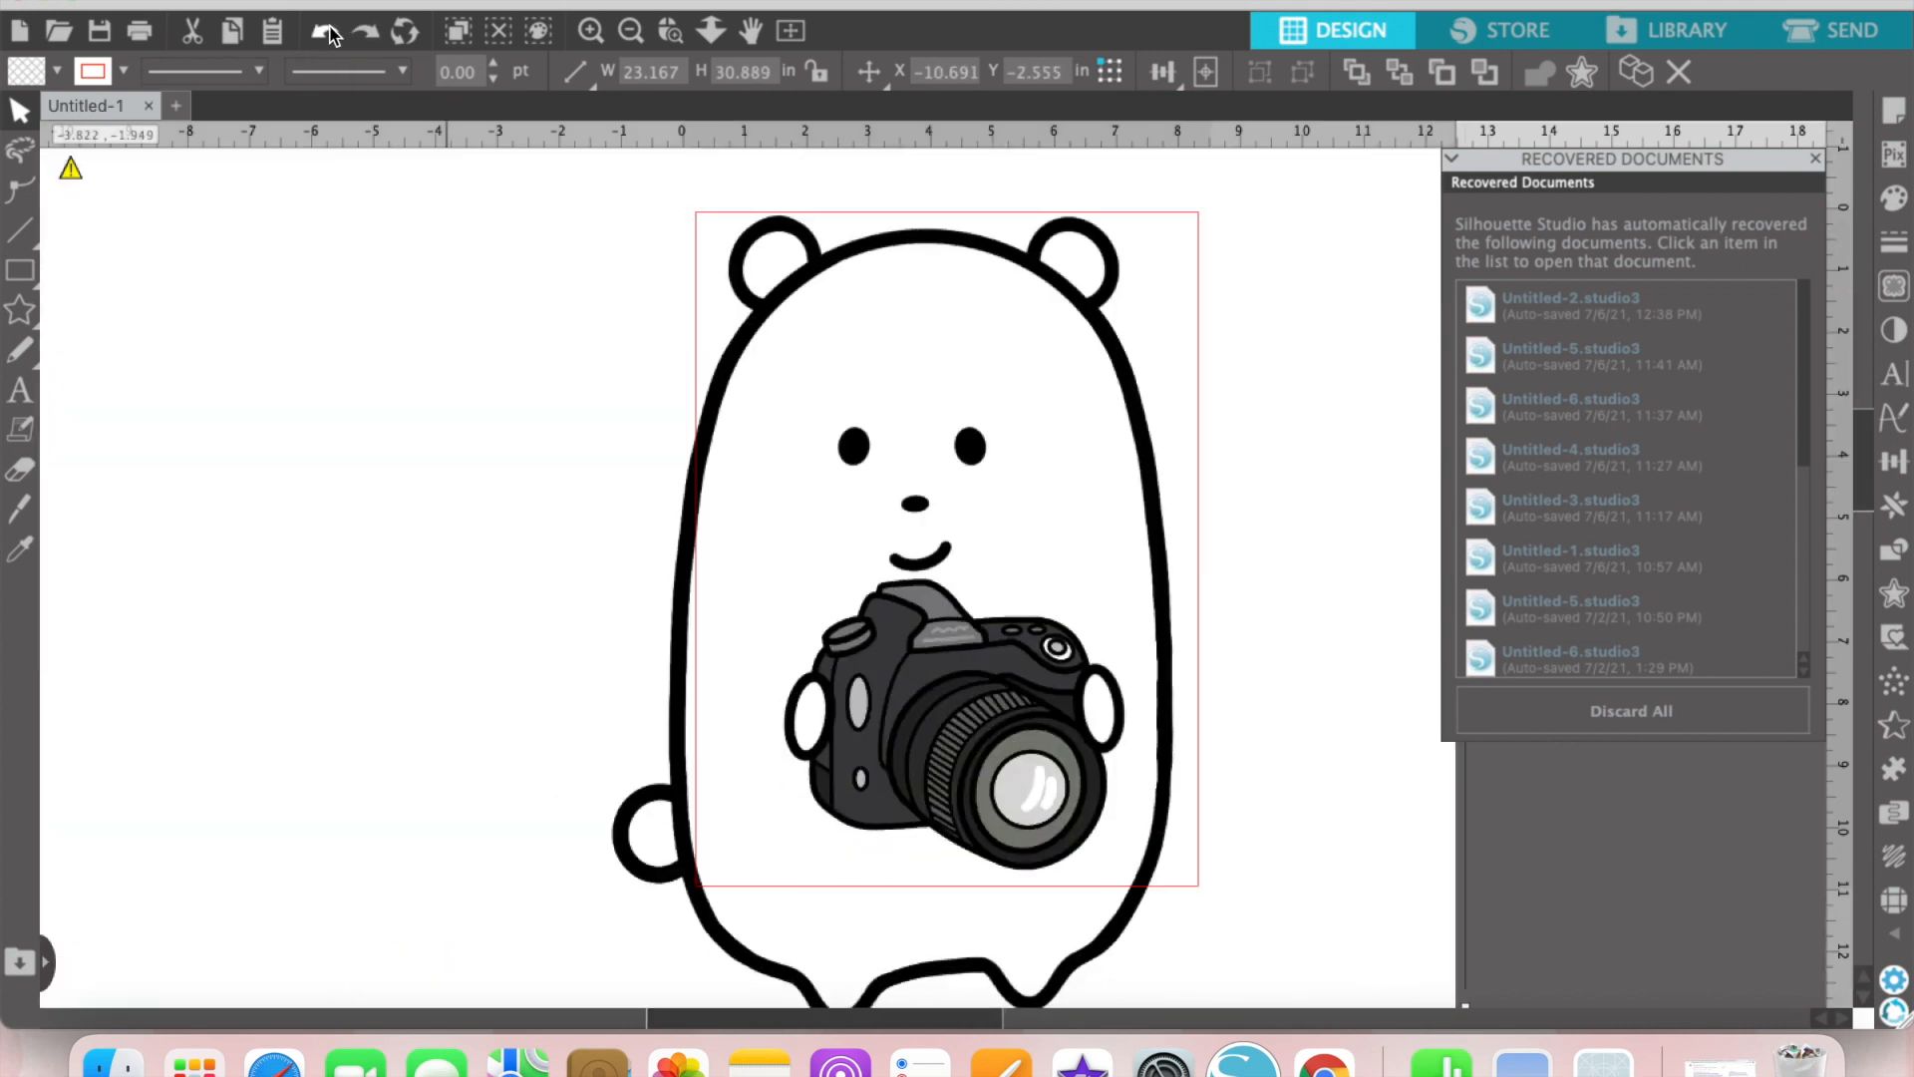
Step: Scale the artwork with its aspect ratio locked to a height of 2 in and place it beside the page
click(819, 77)
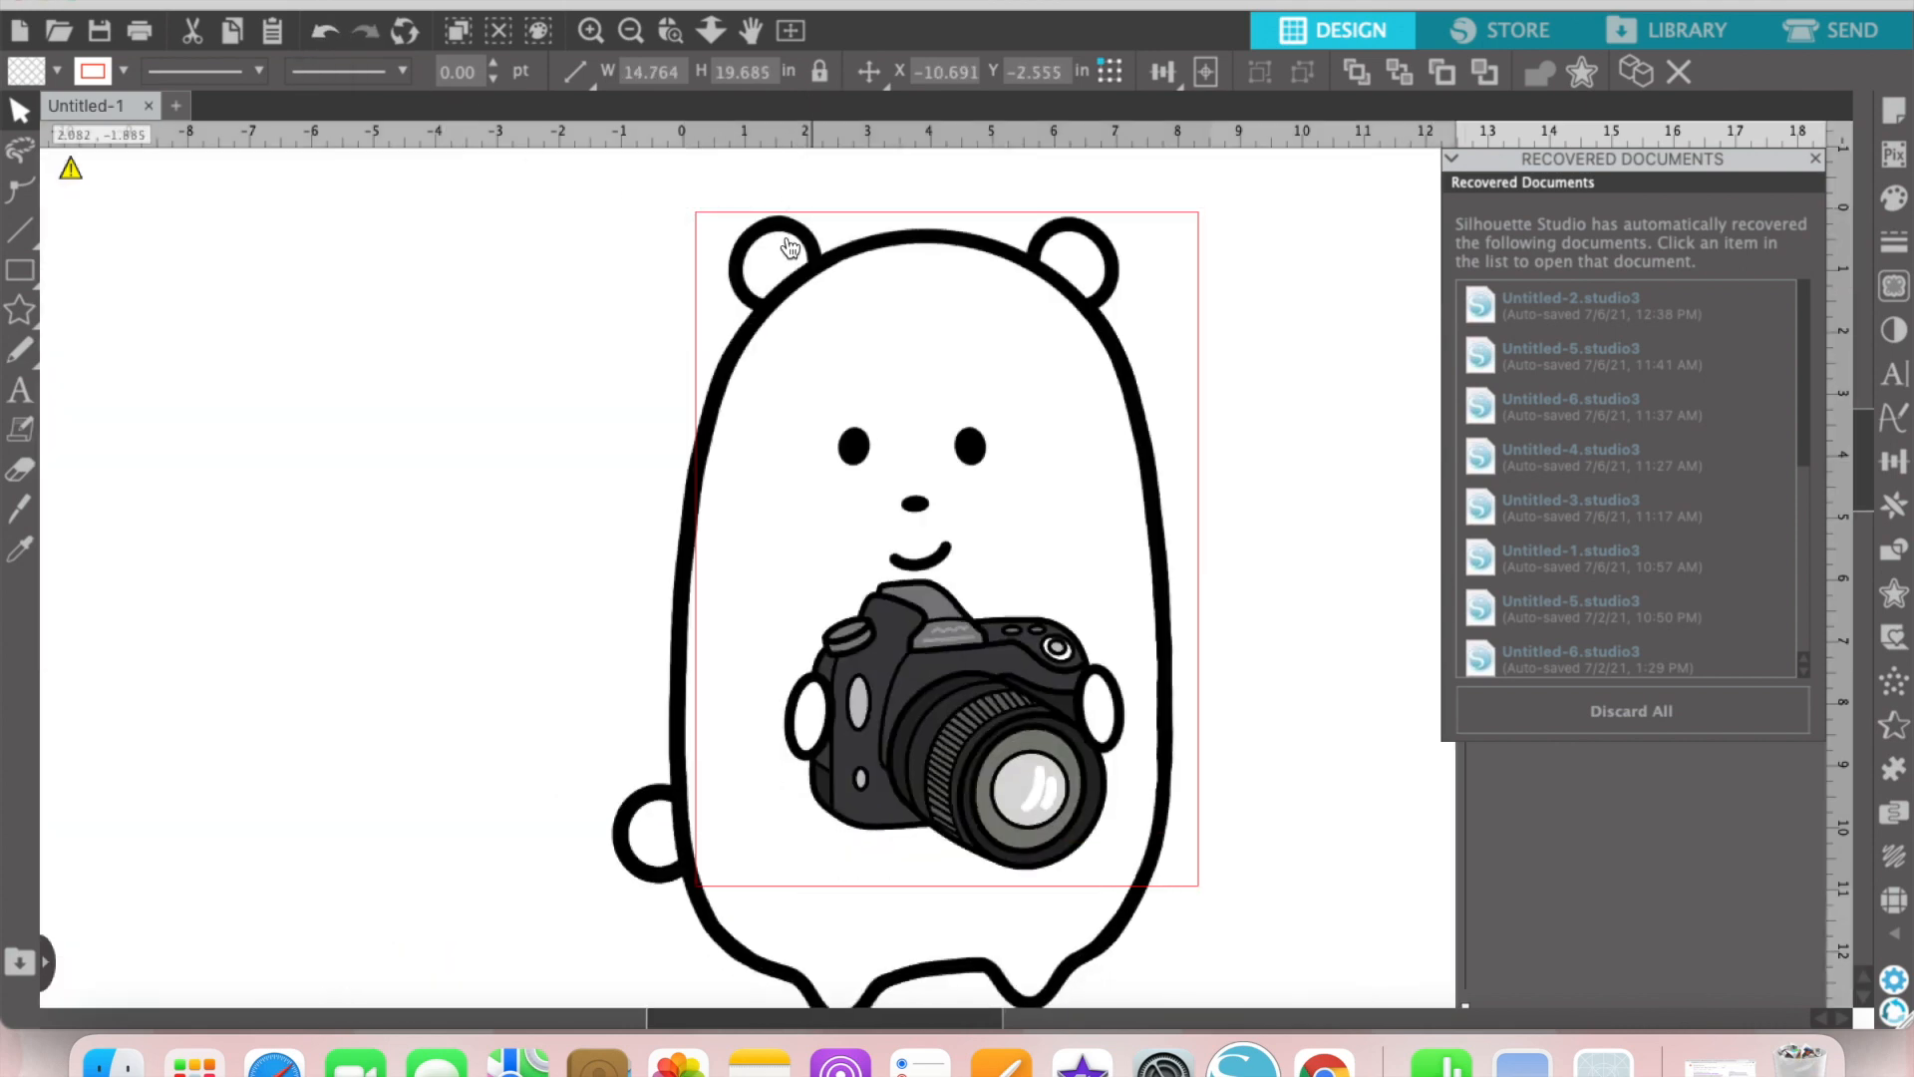
double_click(732, 72)
text(2)
key(Return)
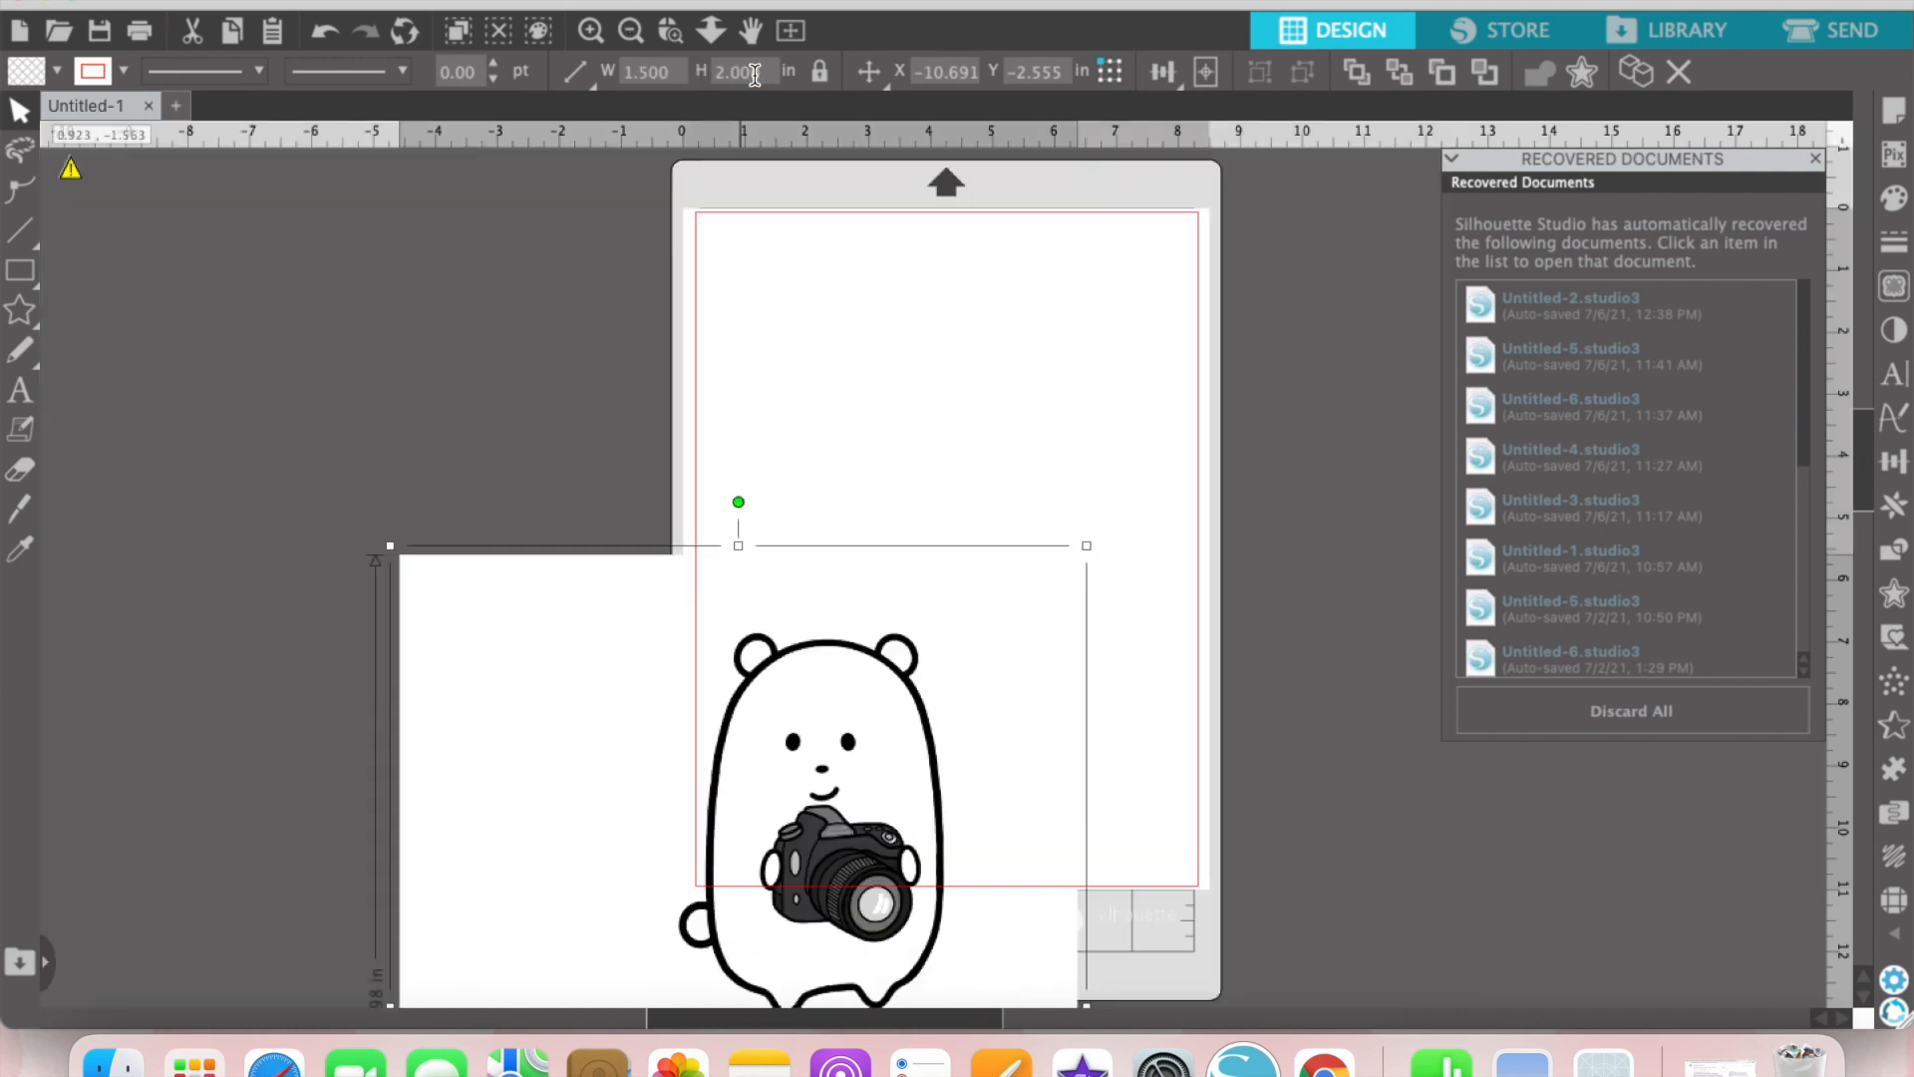
drag(749, 981, 563, 503)
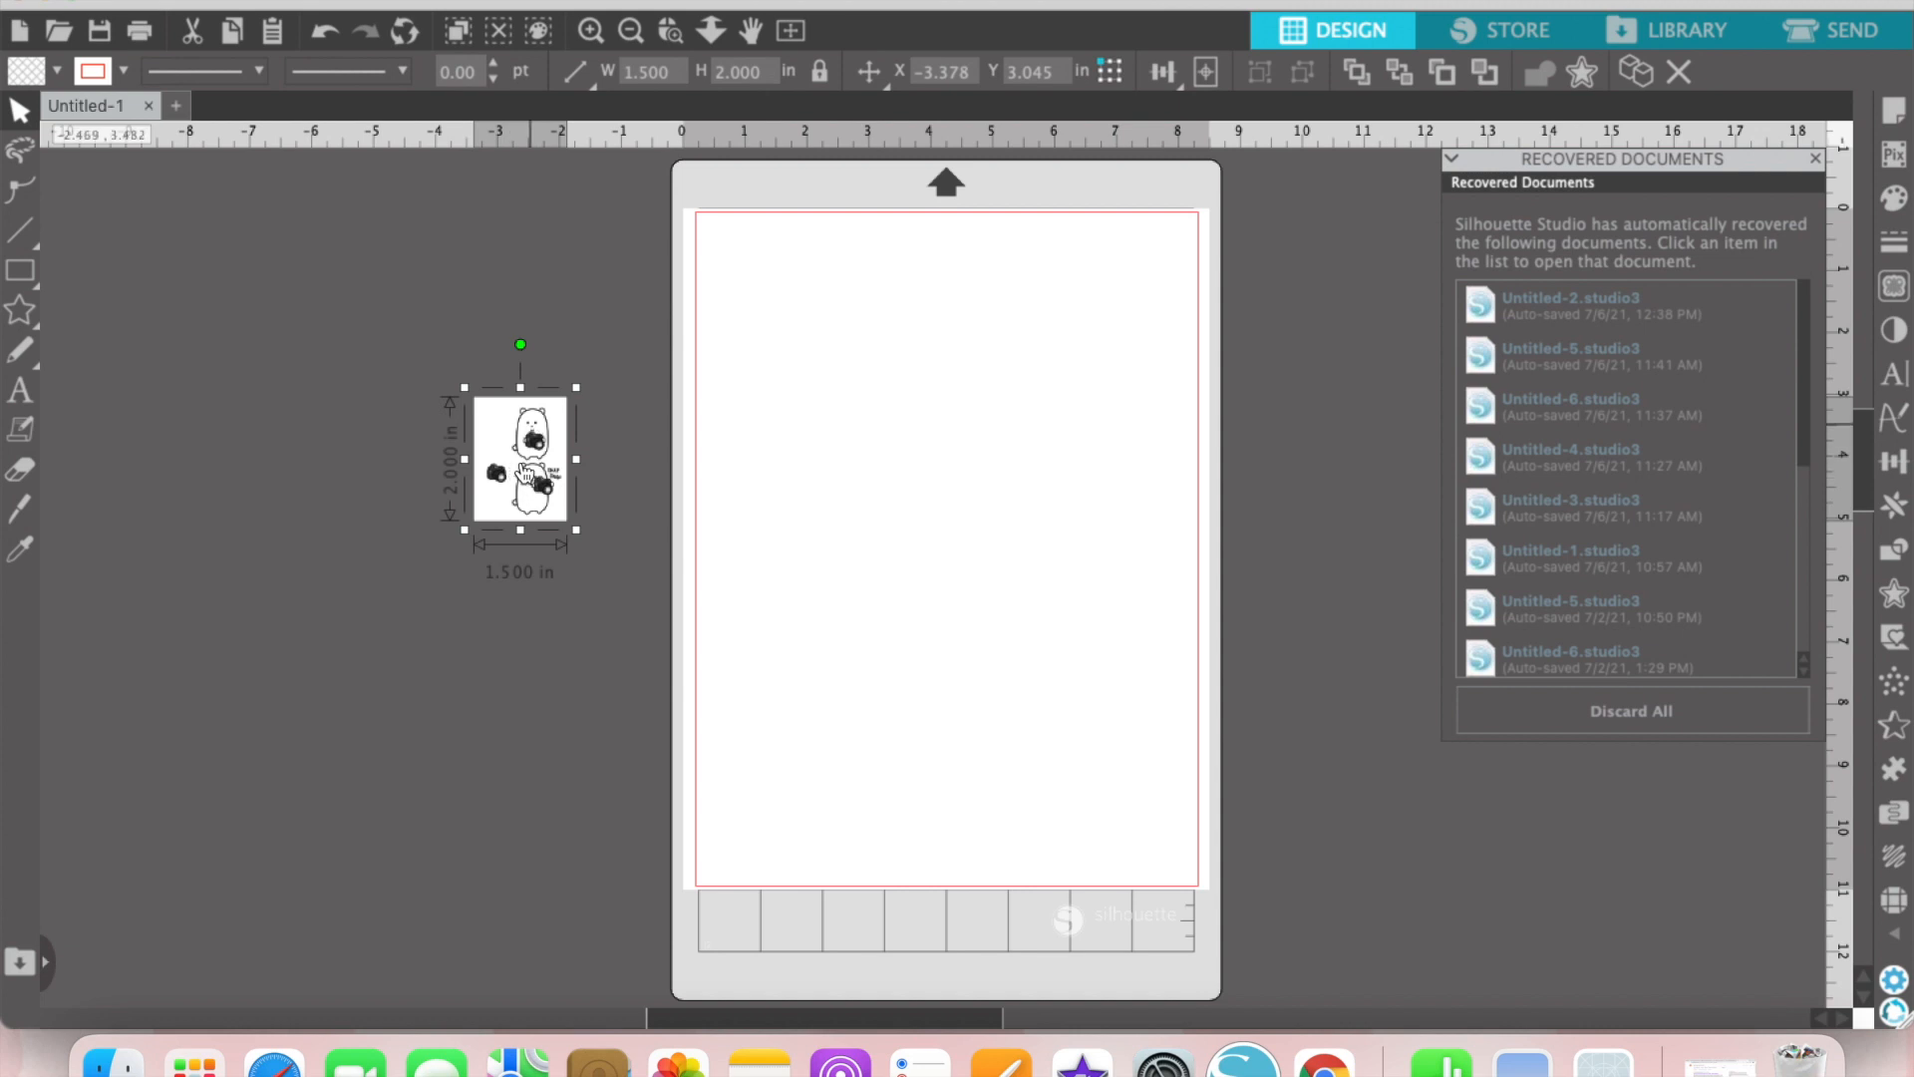
click(810, 469)
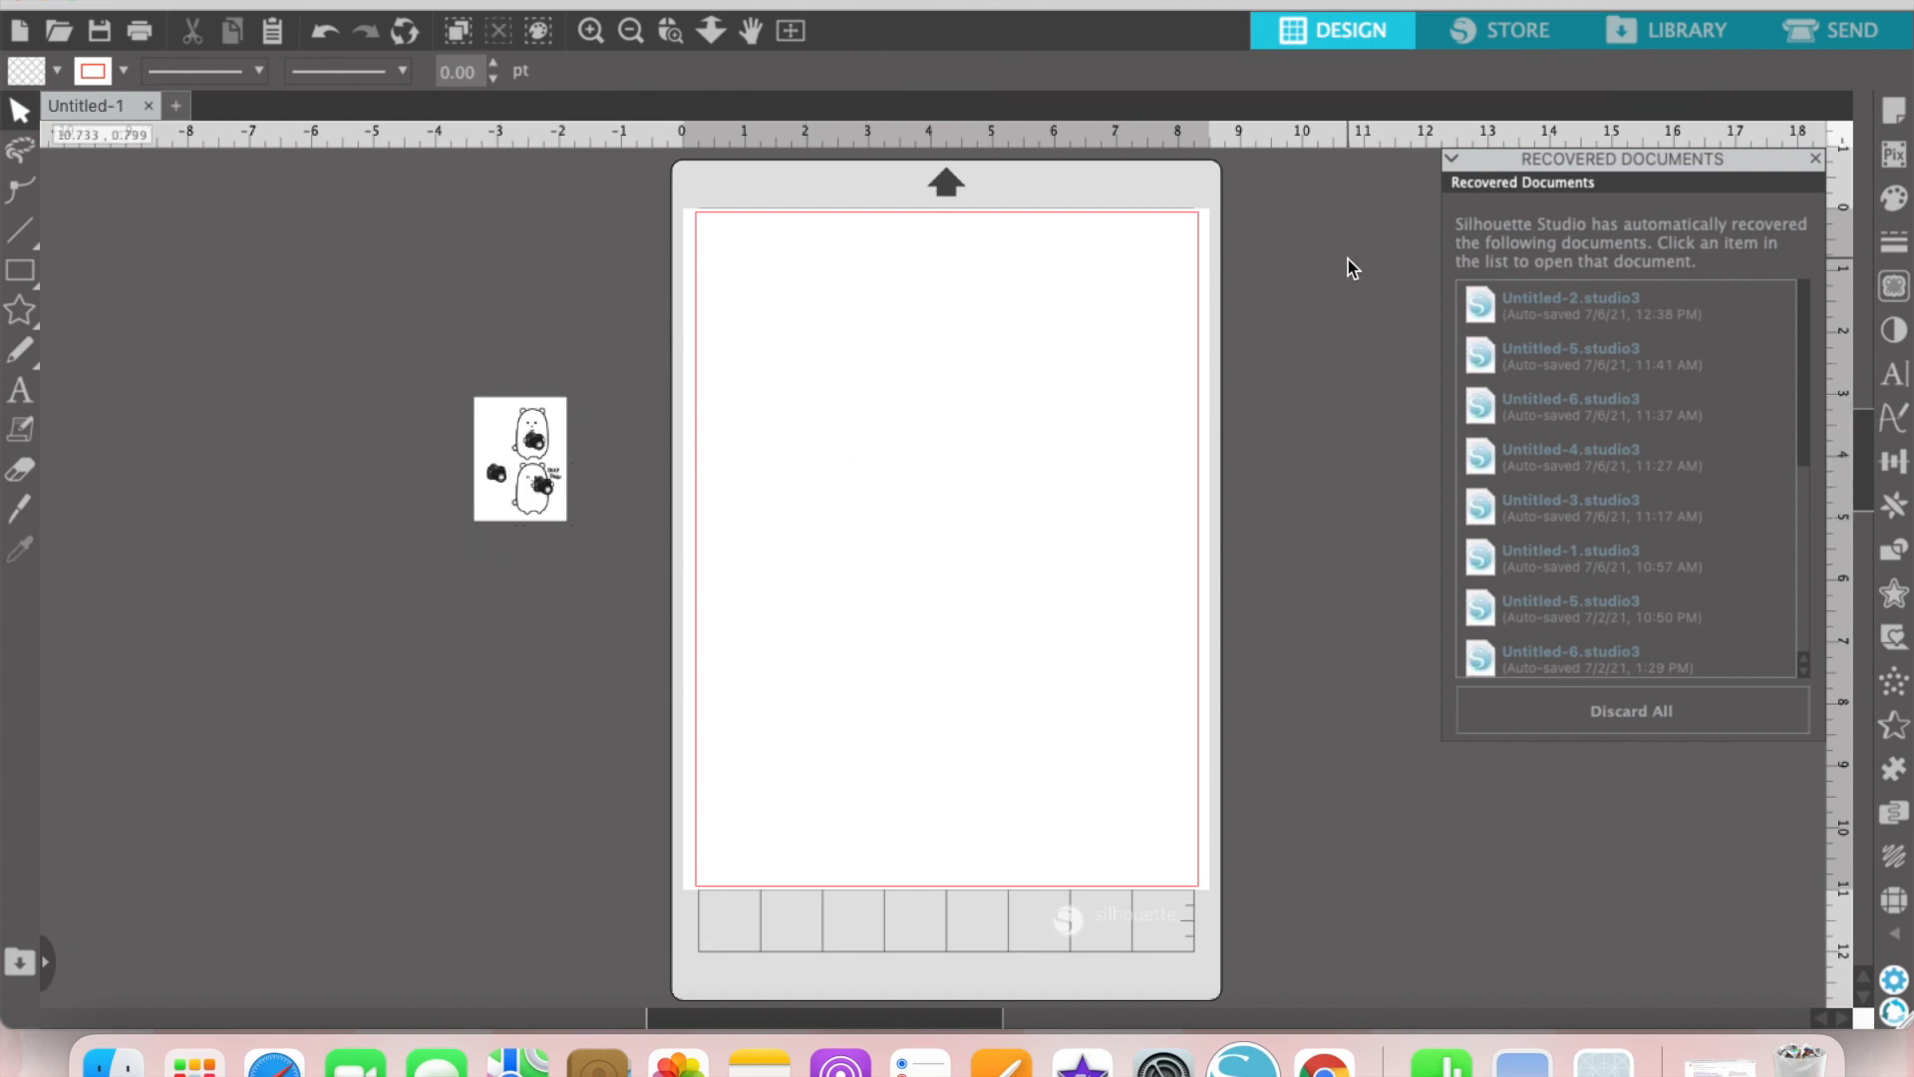
Step: Search the library for "yuck" and merge the "WIN131 - Winston Yuck" sticker sheet into the design
click(1643, 38)
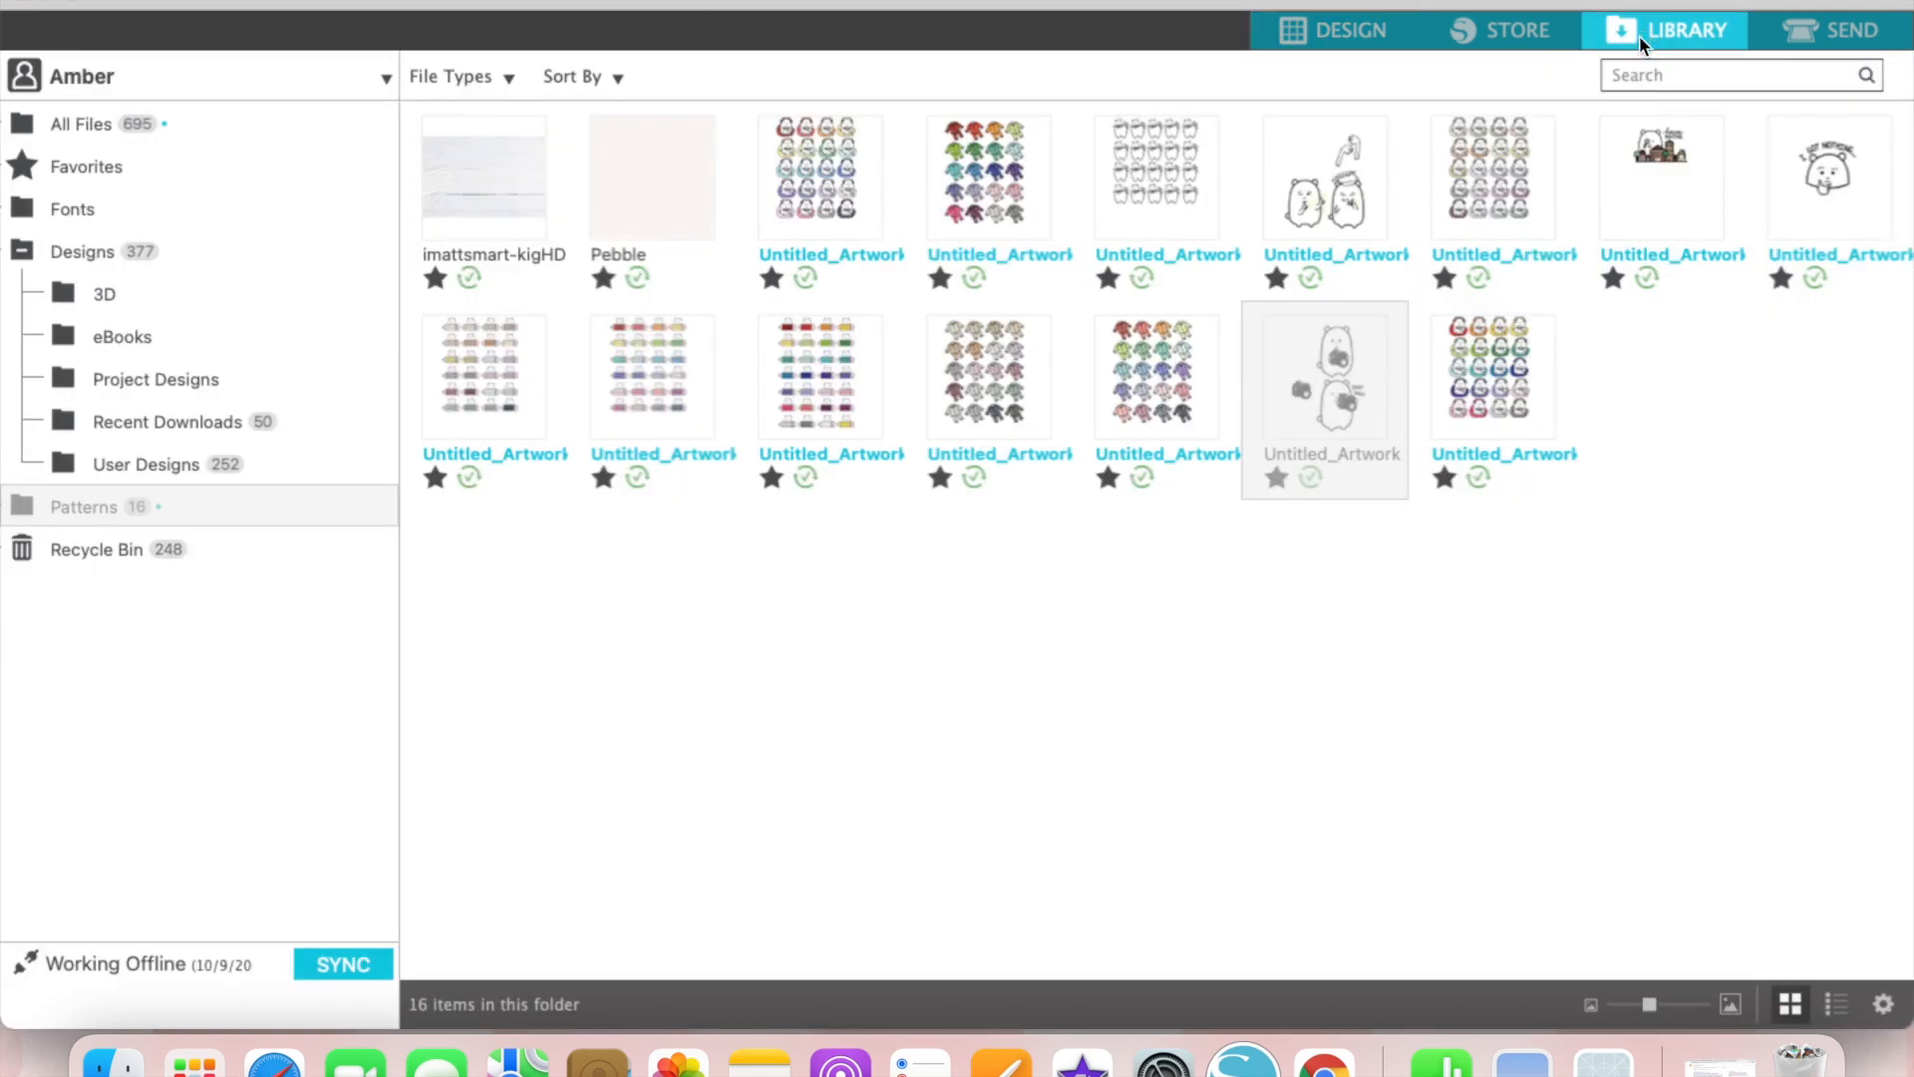
click(1632, 58)
text(yuck)
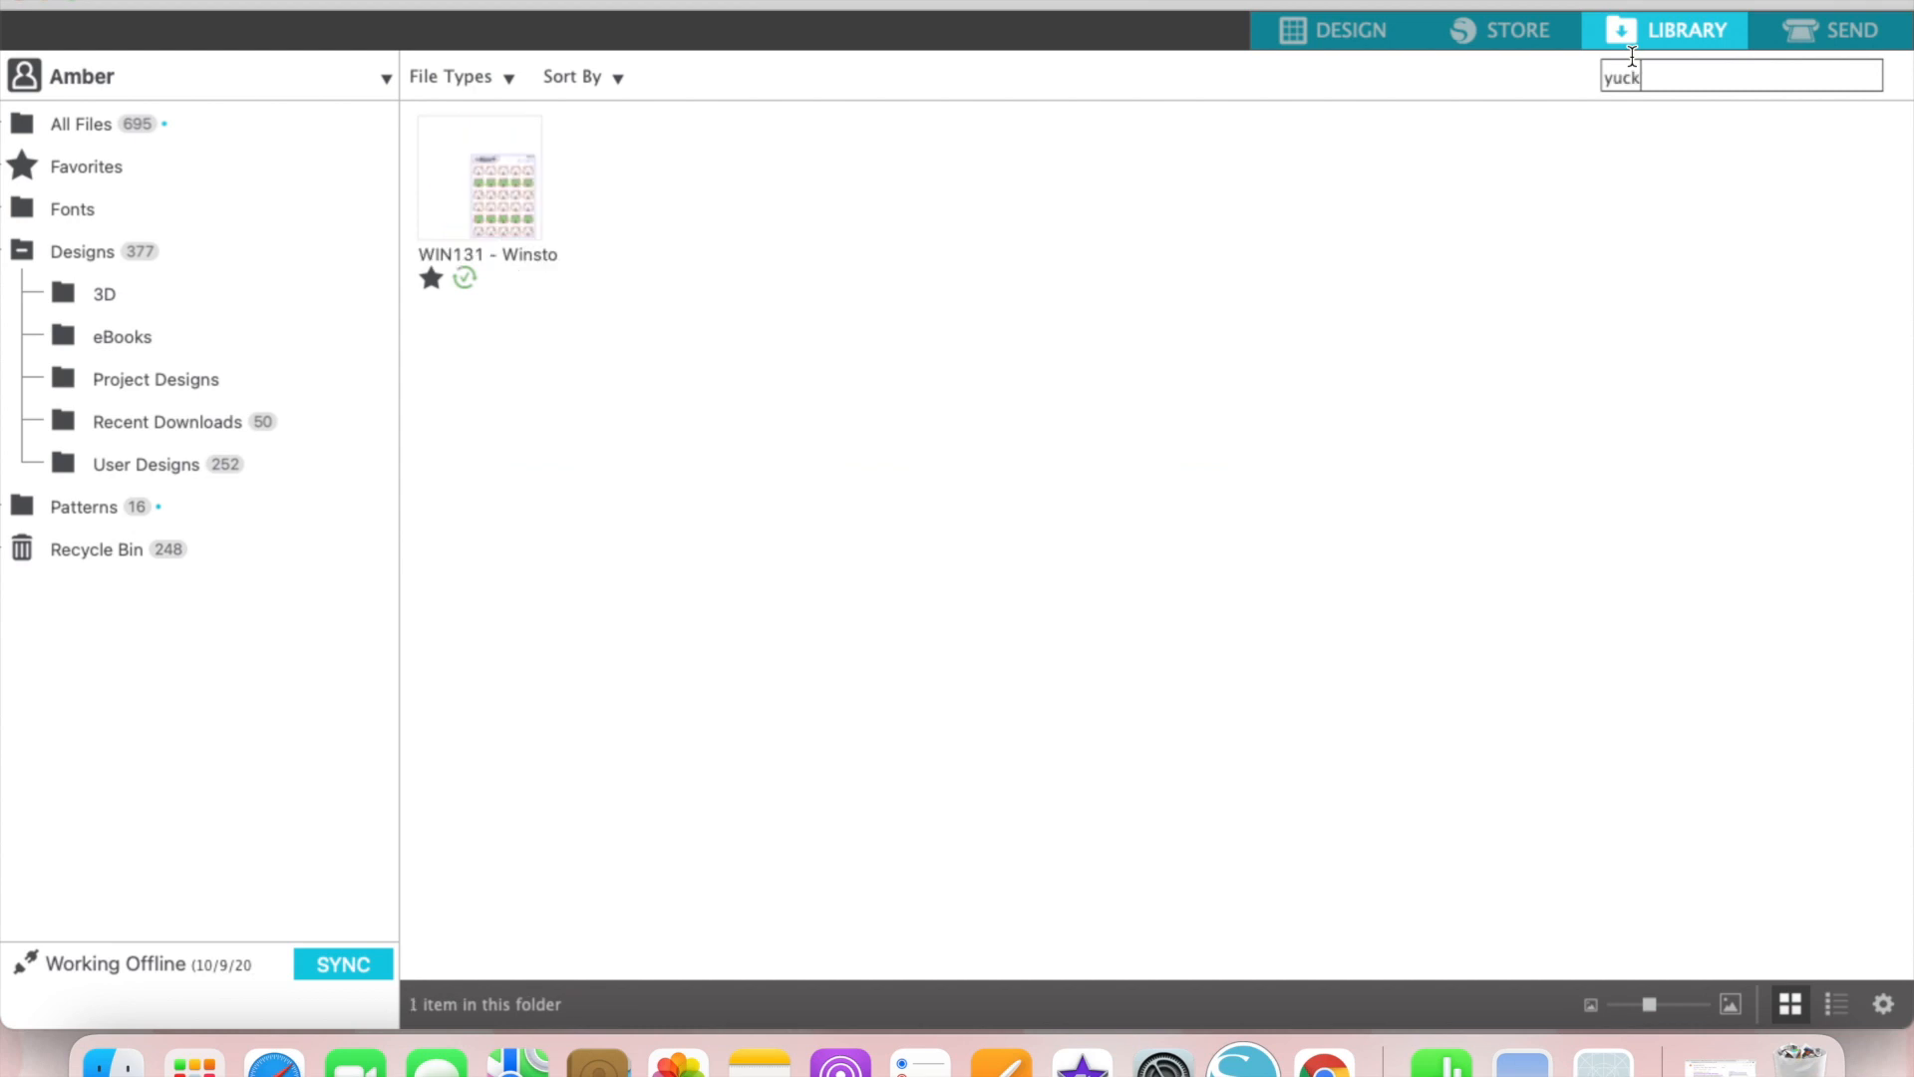
right_click(480, 214)
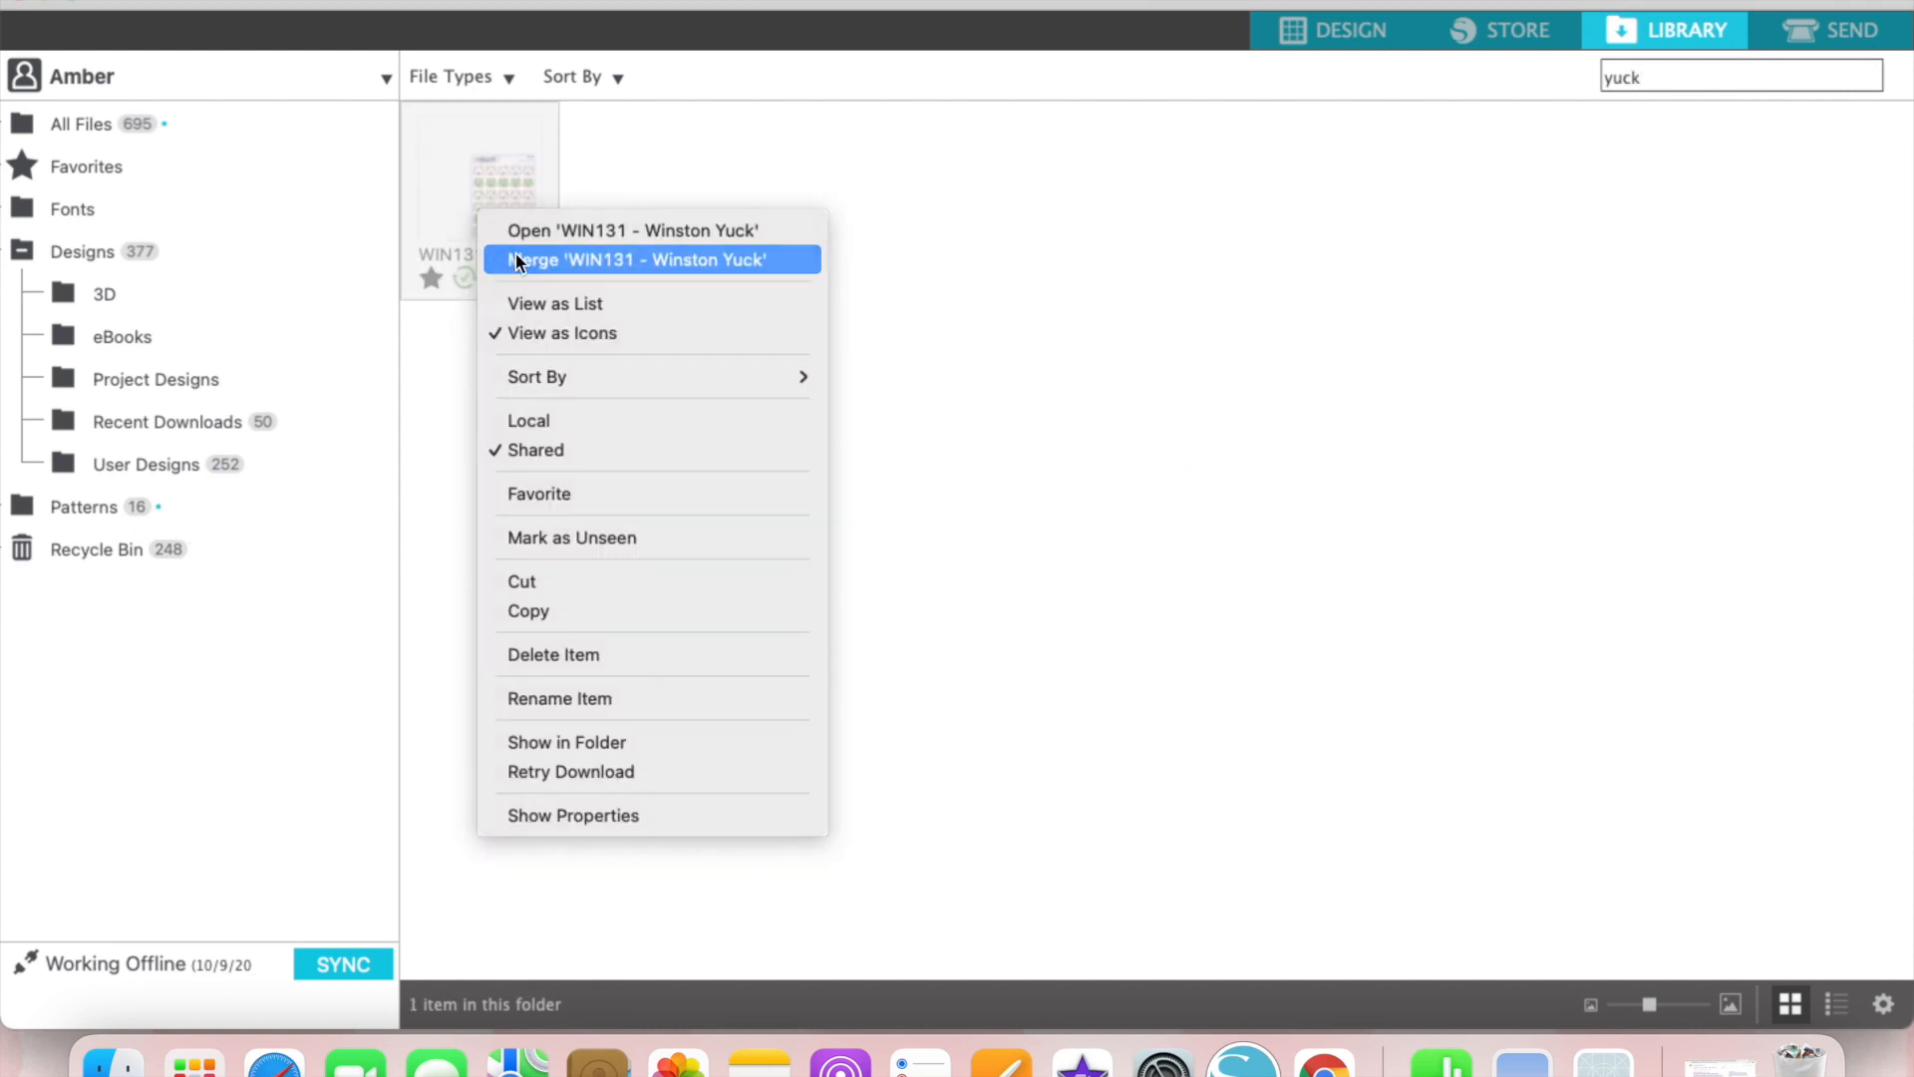
click(516, 257)
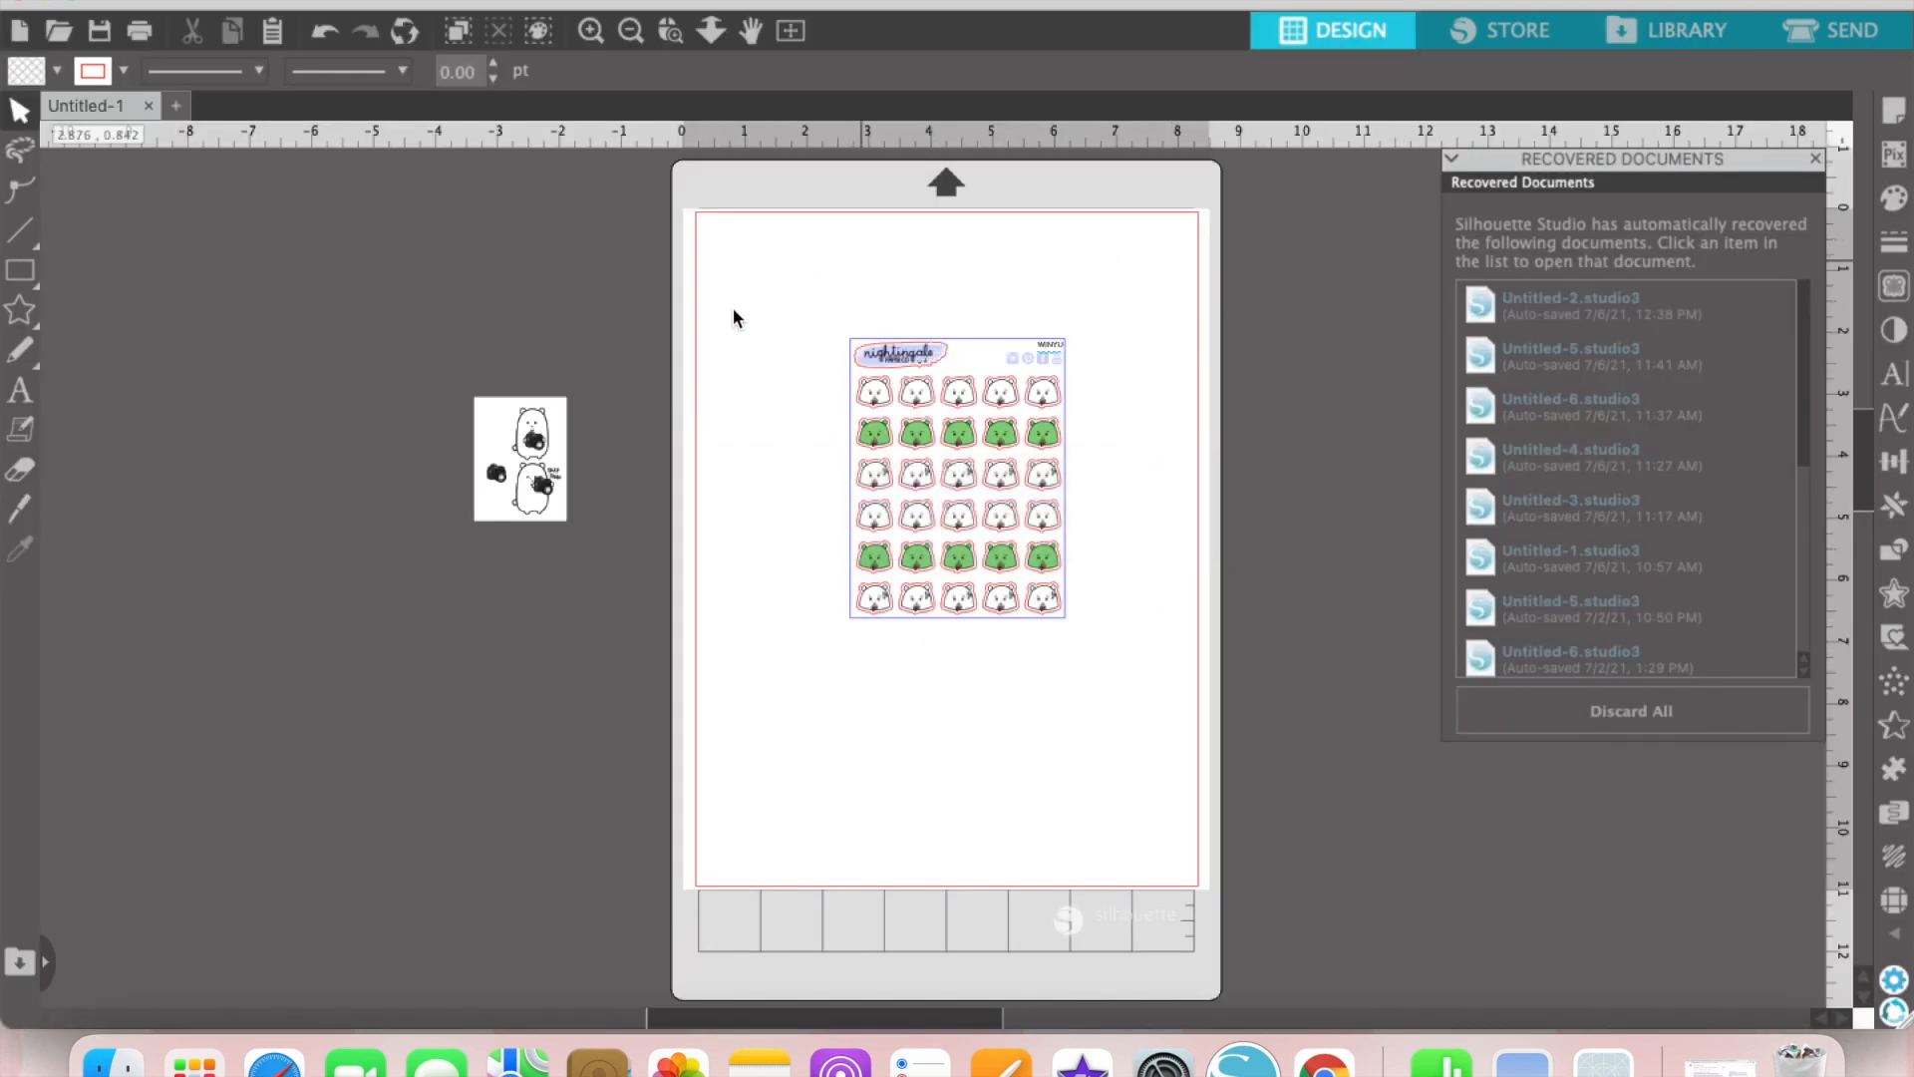
Step: Delete all the bear sticker rows and the small product code at the sheet's upper corner, keeping the frame, logo and social icons
click(960, 396)
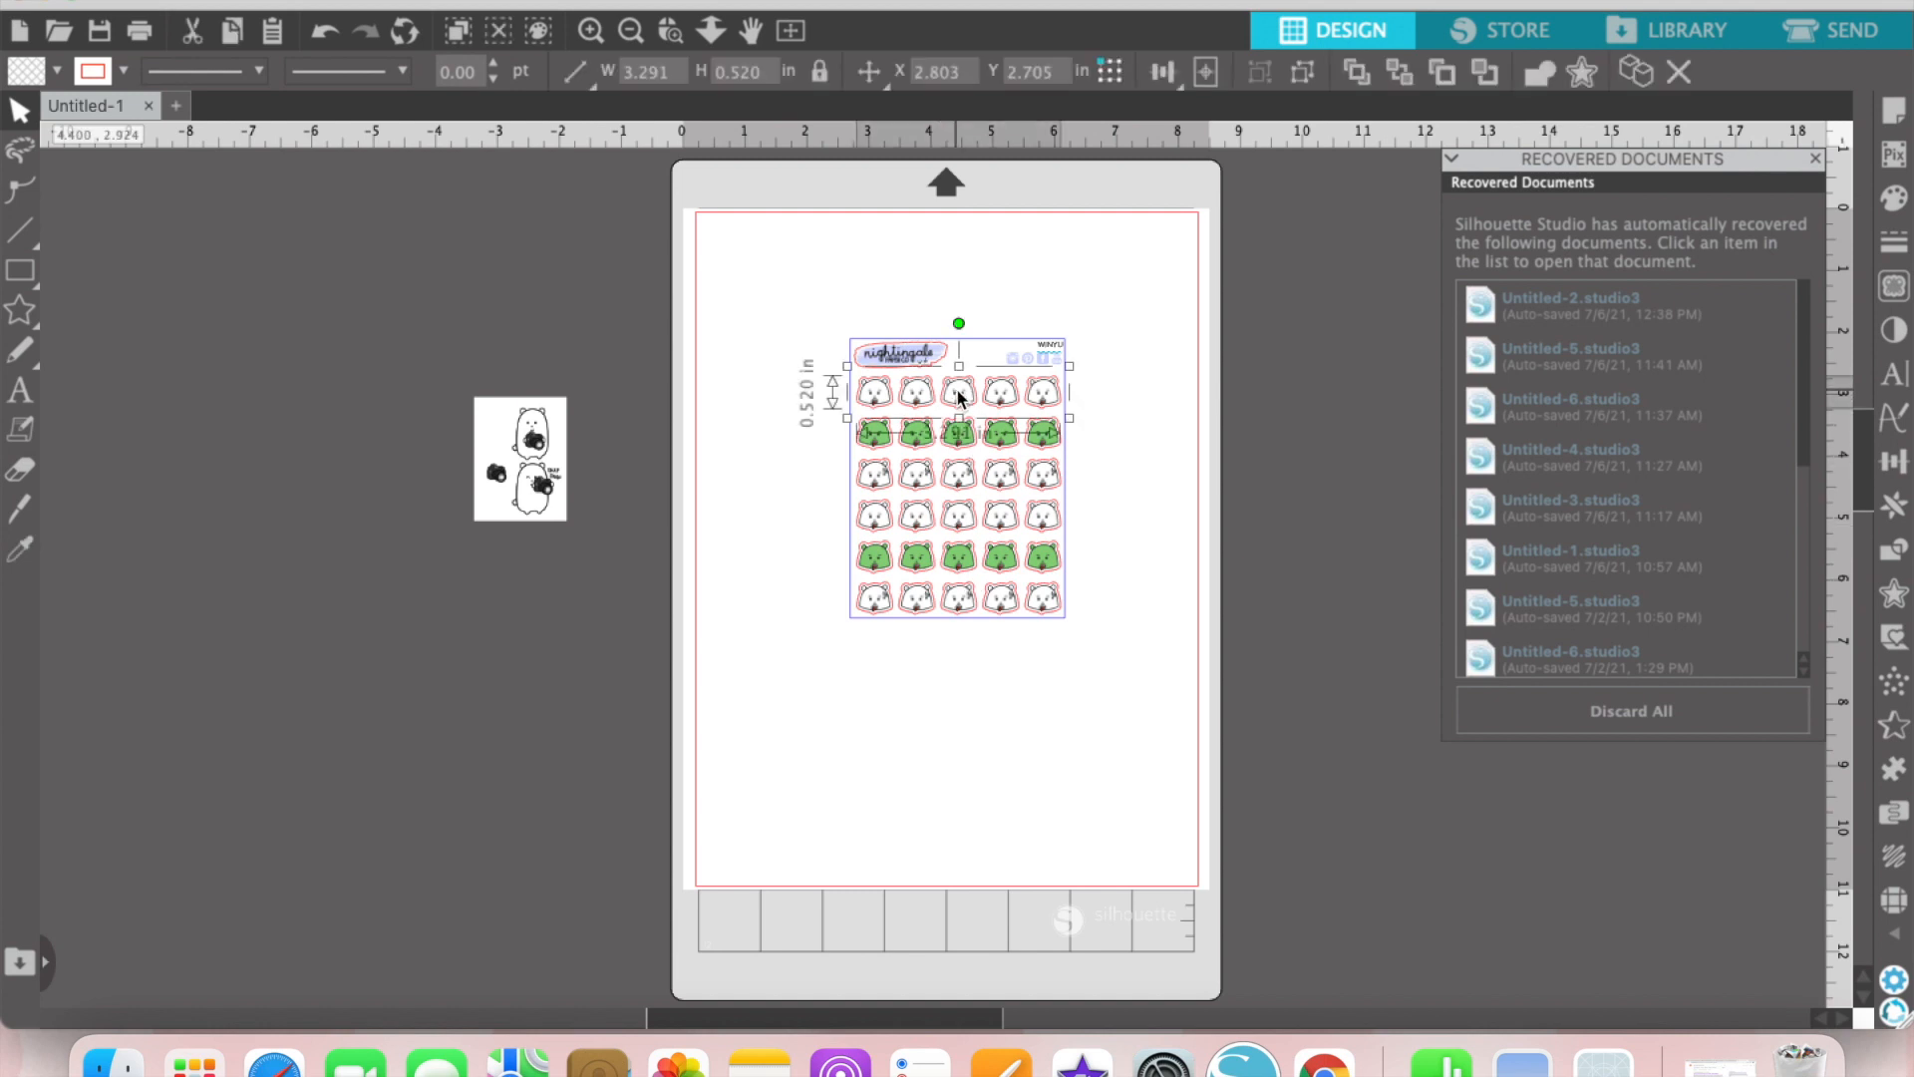
drag(960, 397, 960, 603)
key(Delete)
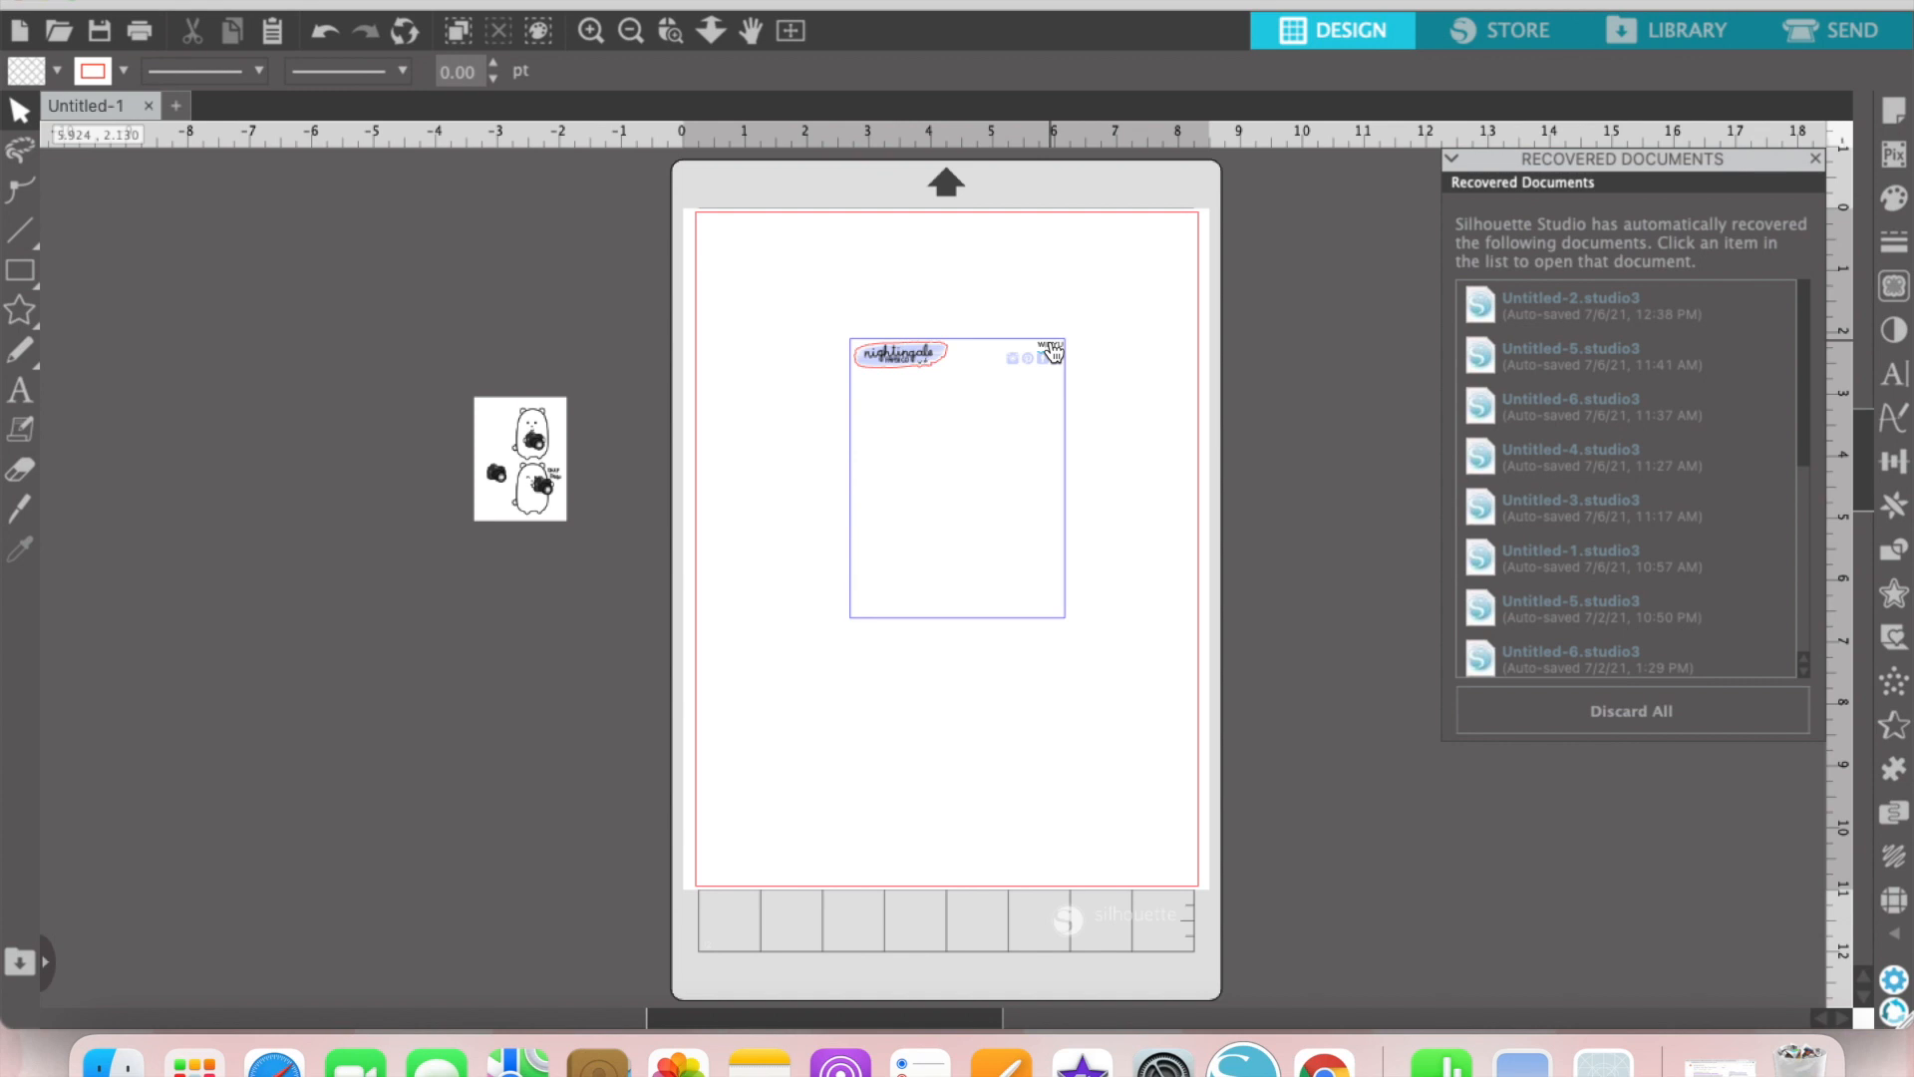
click(1050, 353)
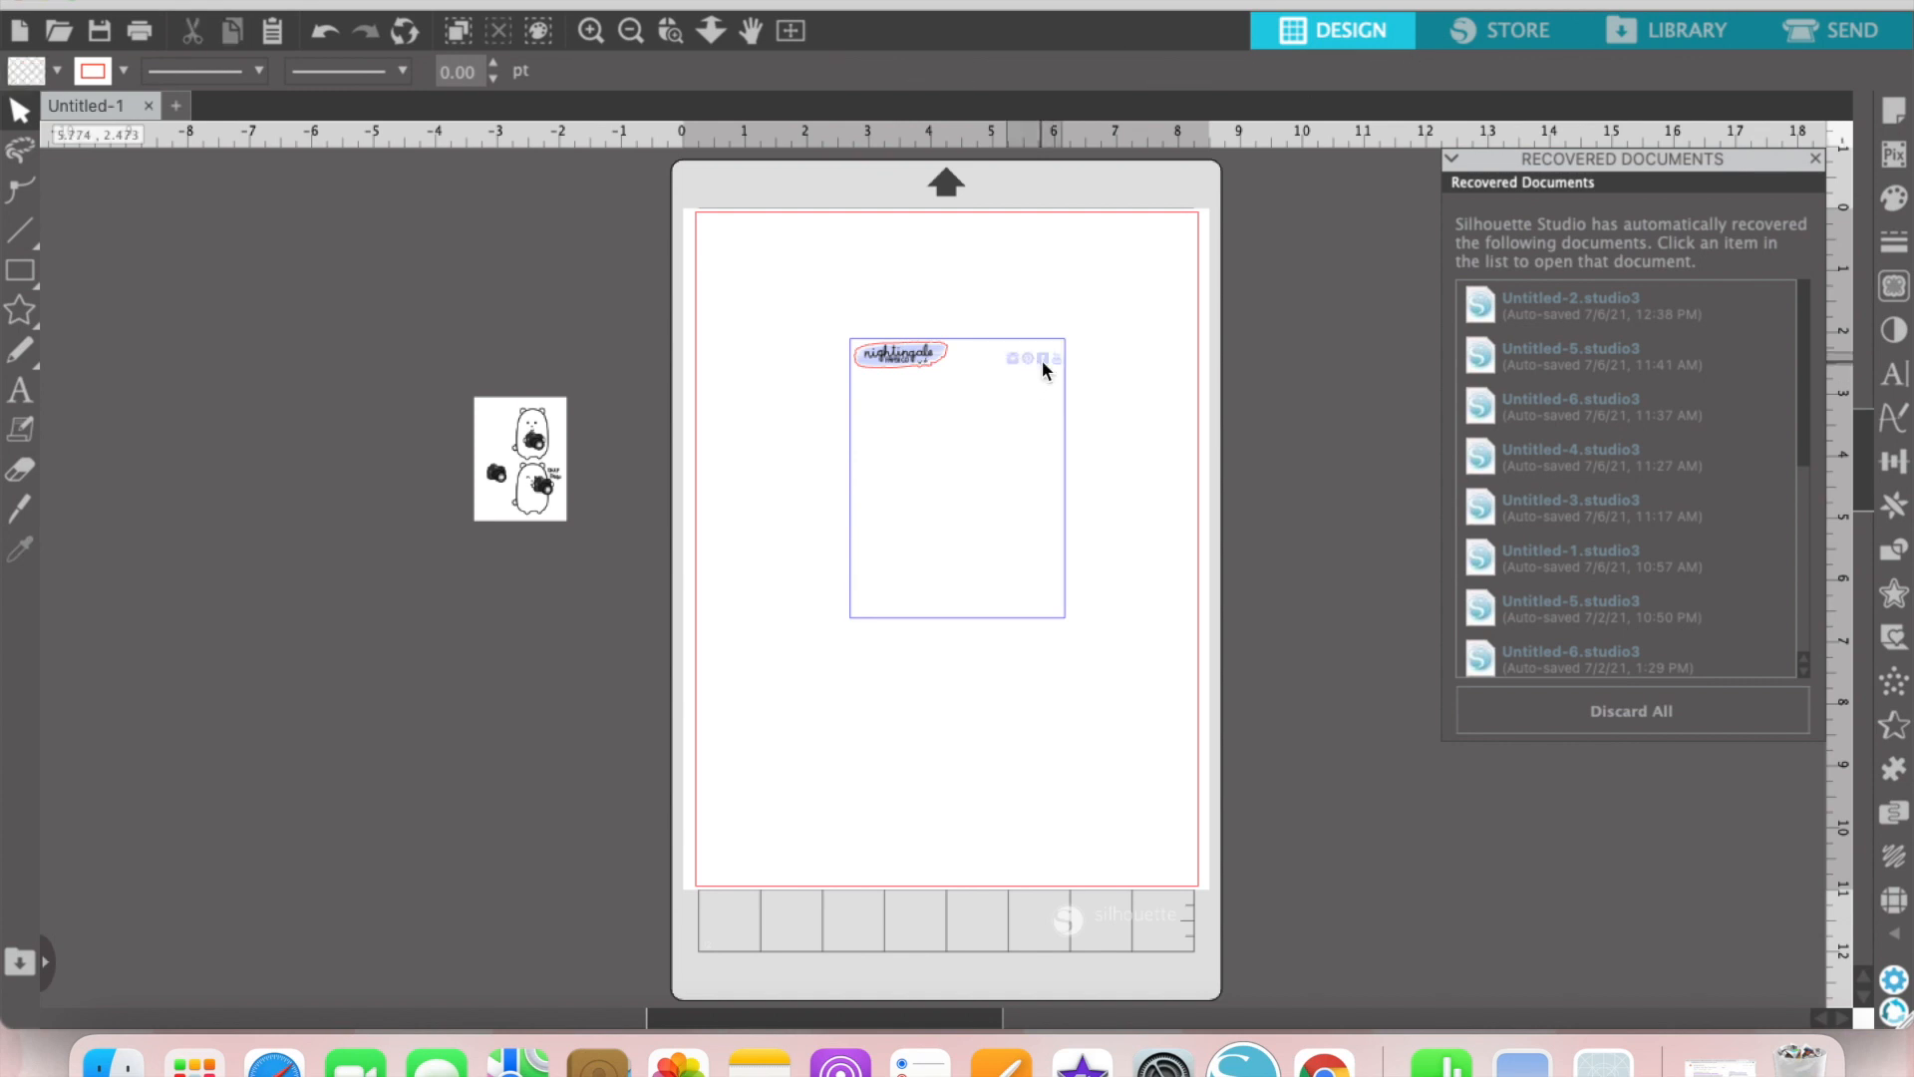
Step: Nudge the row of social icons up three increments so it sits level with the sheet's logo
click(1045, 367)
key(Up)
key(Up)
key(Up)
key(Up)
key(Up)
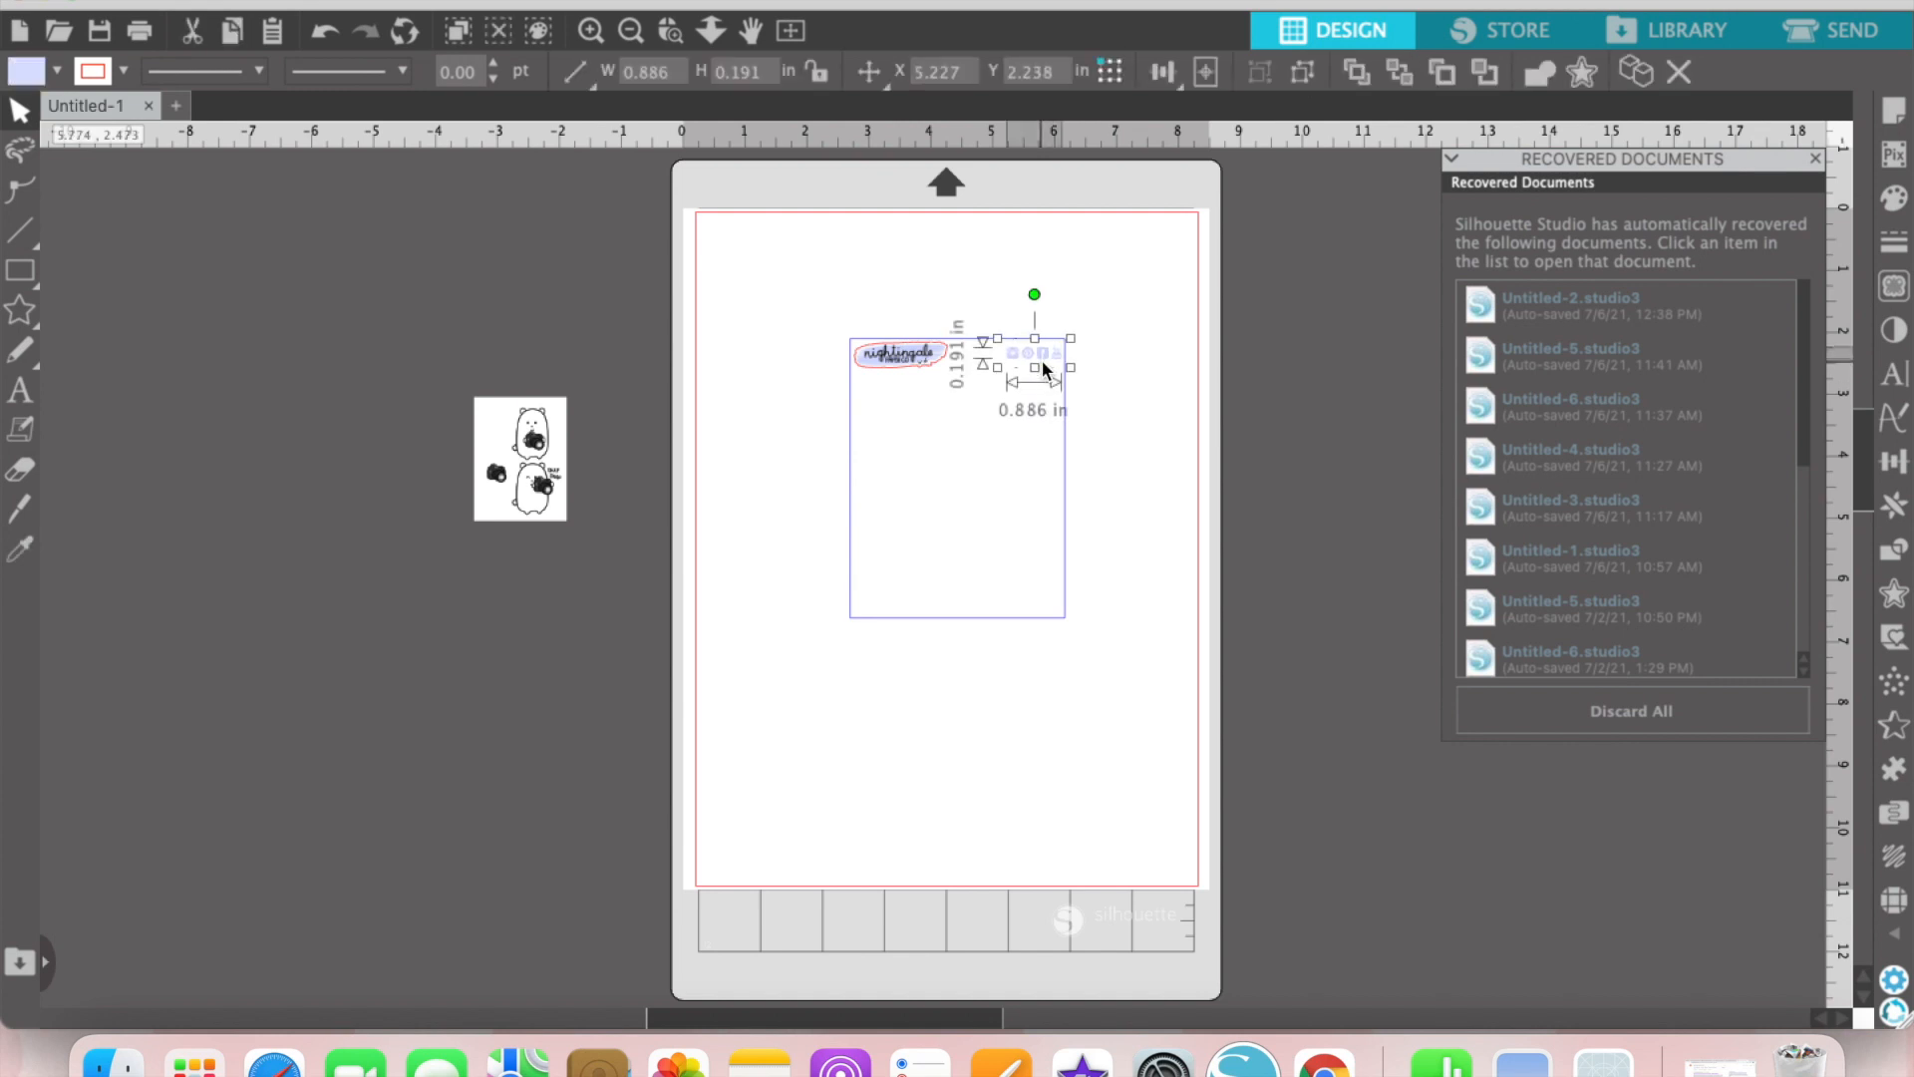
click(1032, 398)
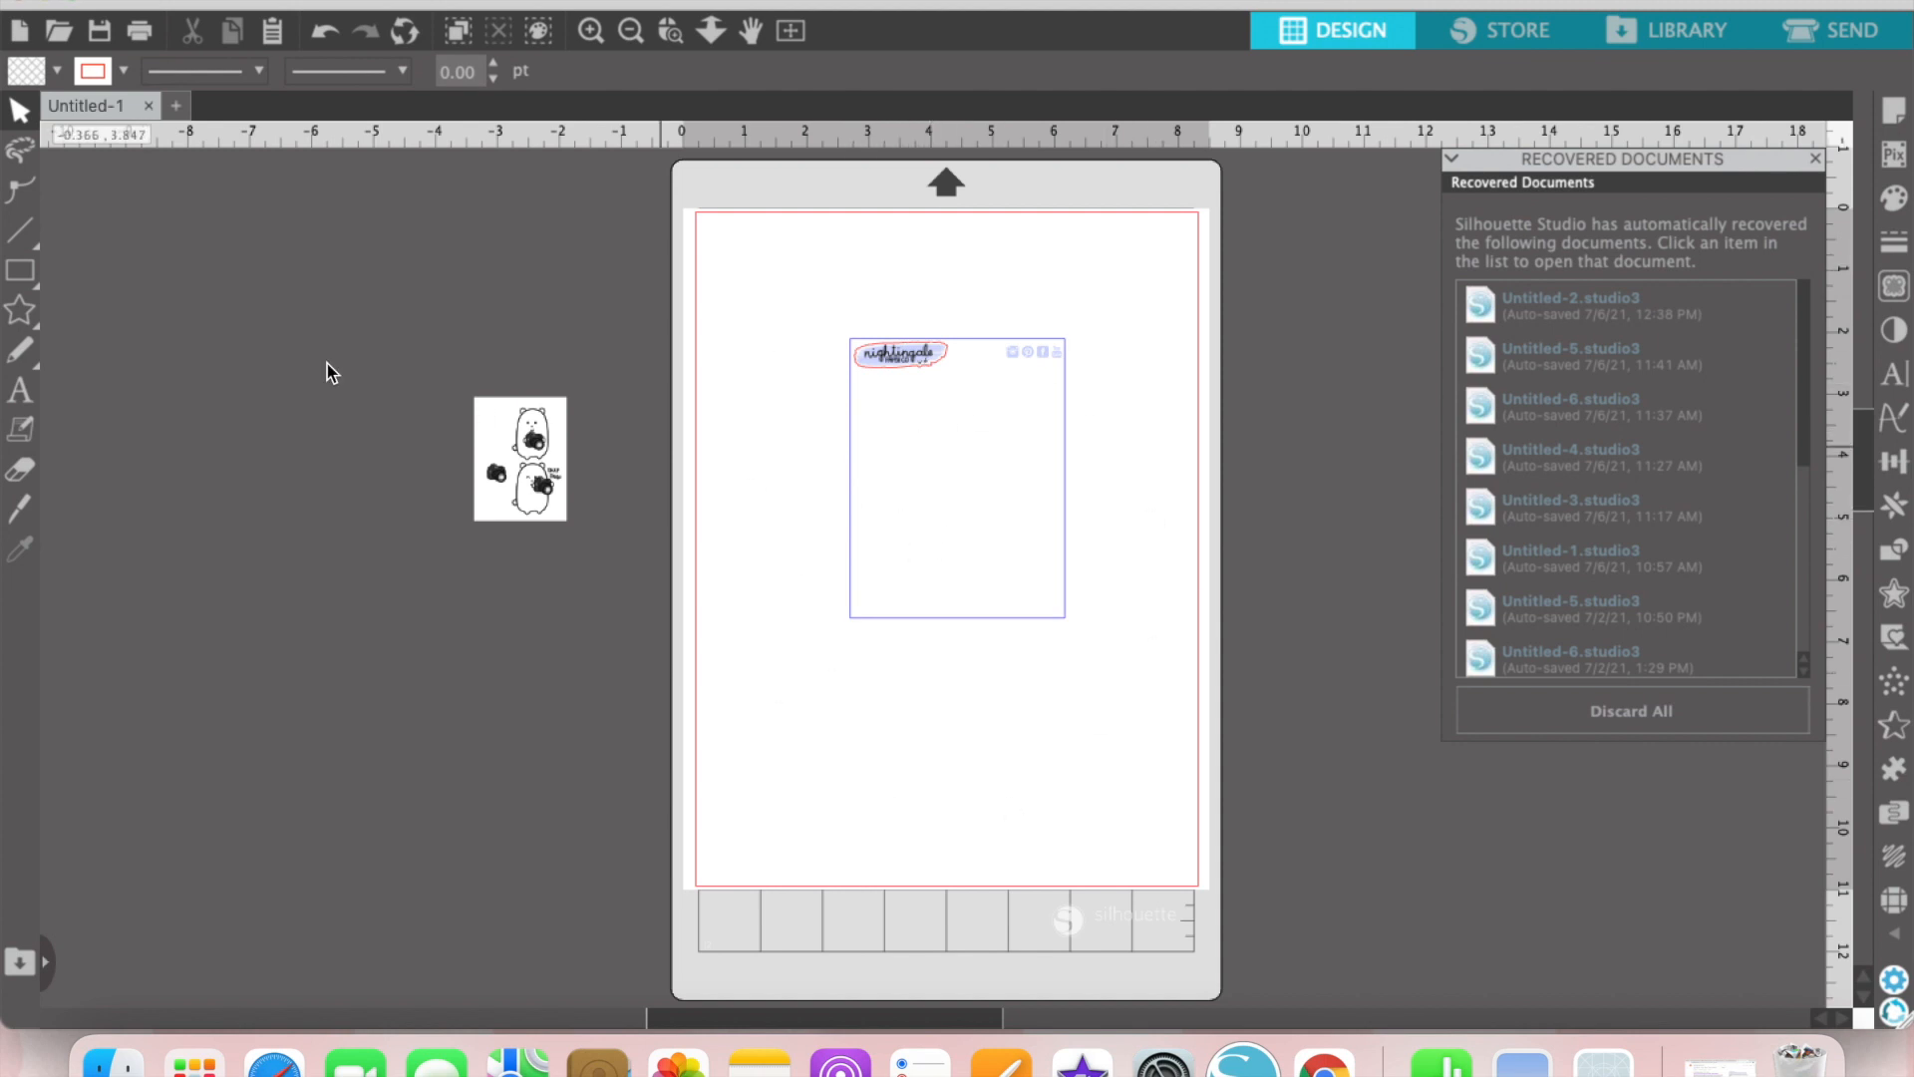
mouse_move(30, 277)
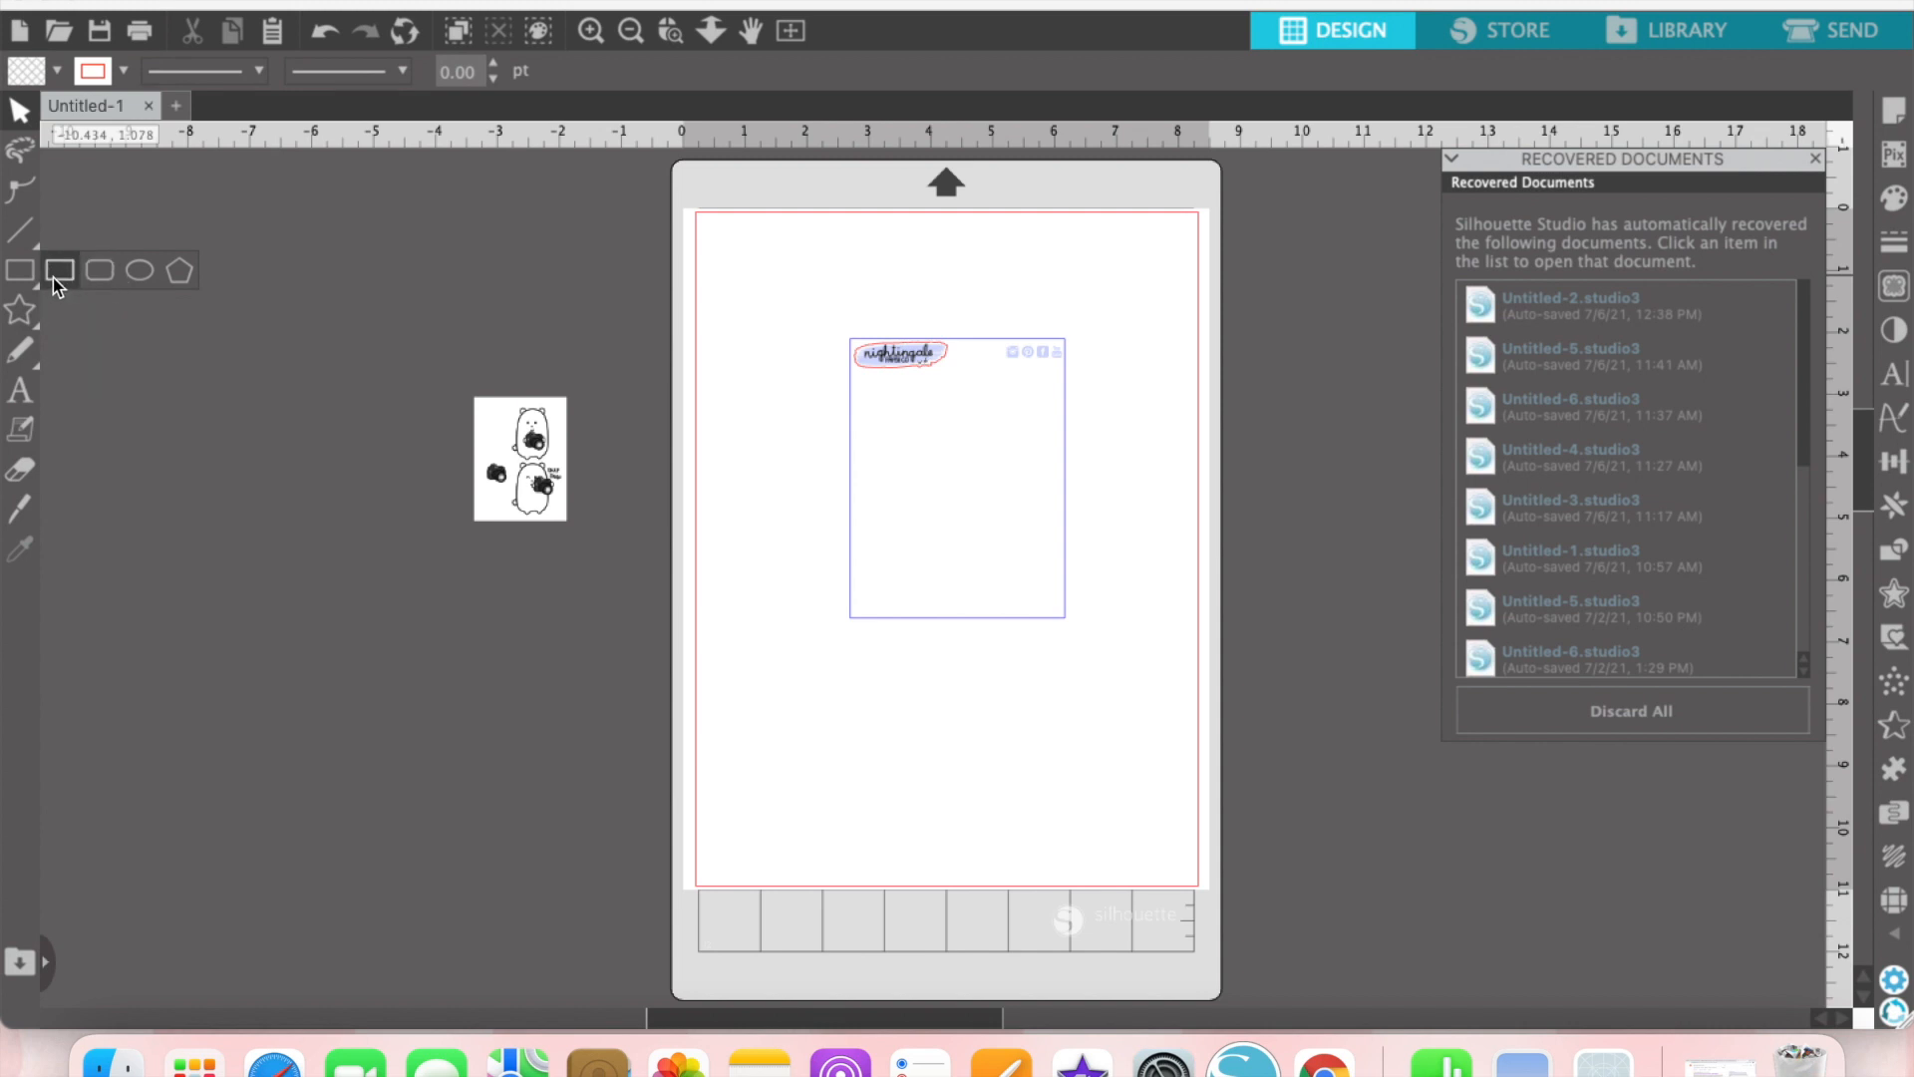
click(55, 284)
drag(721, 247, 814, 415)
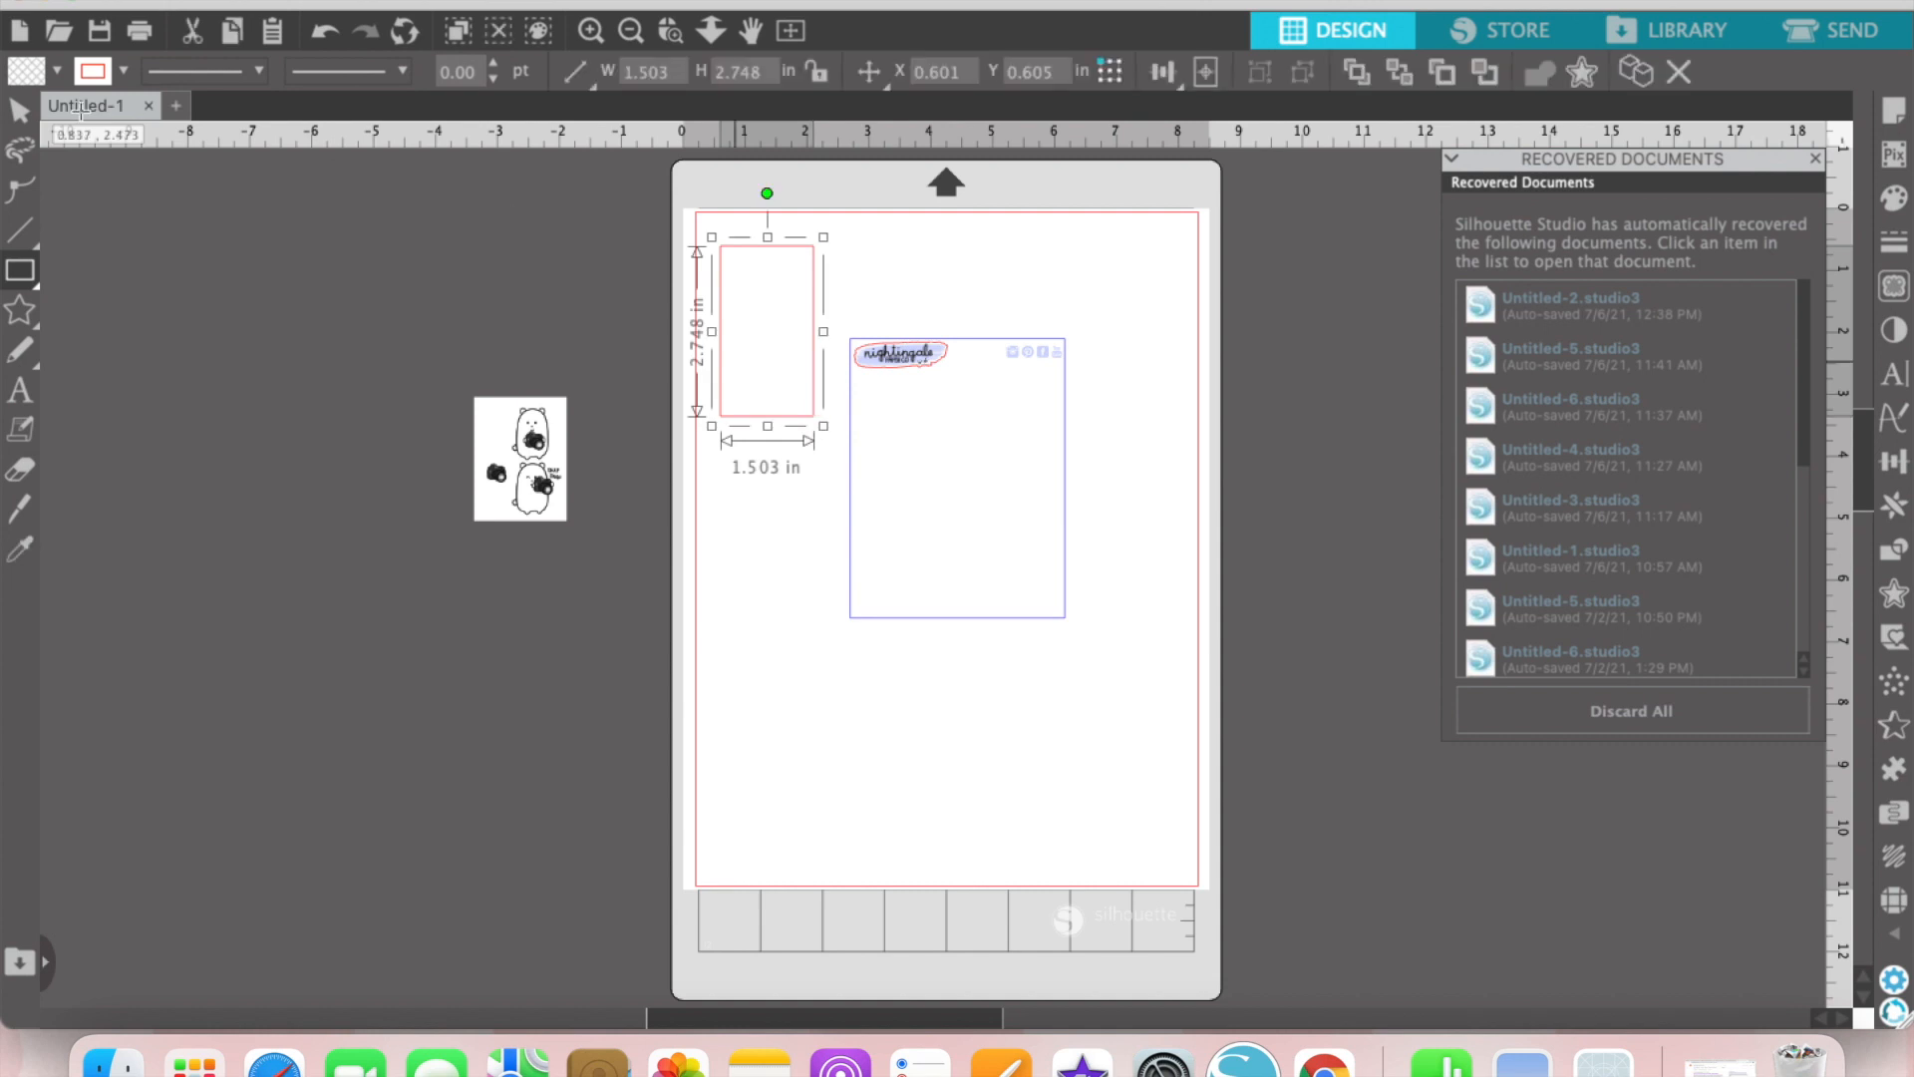
click(19, 110)
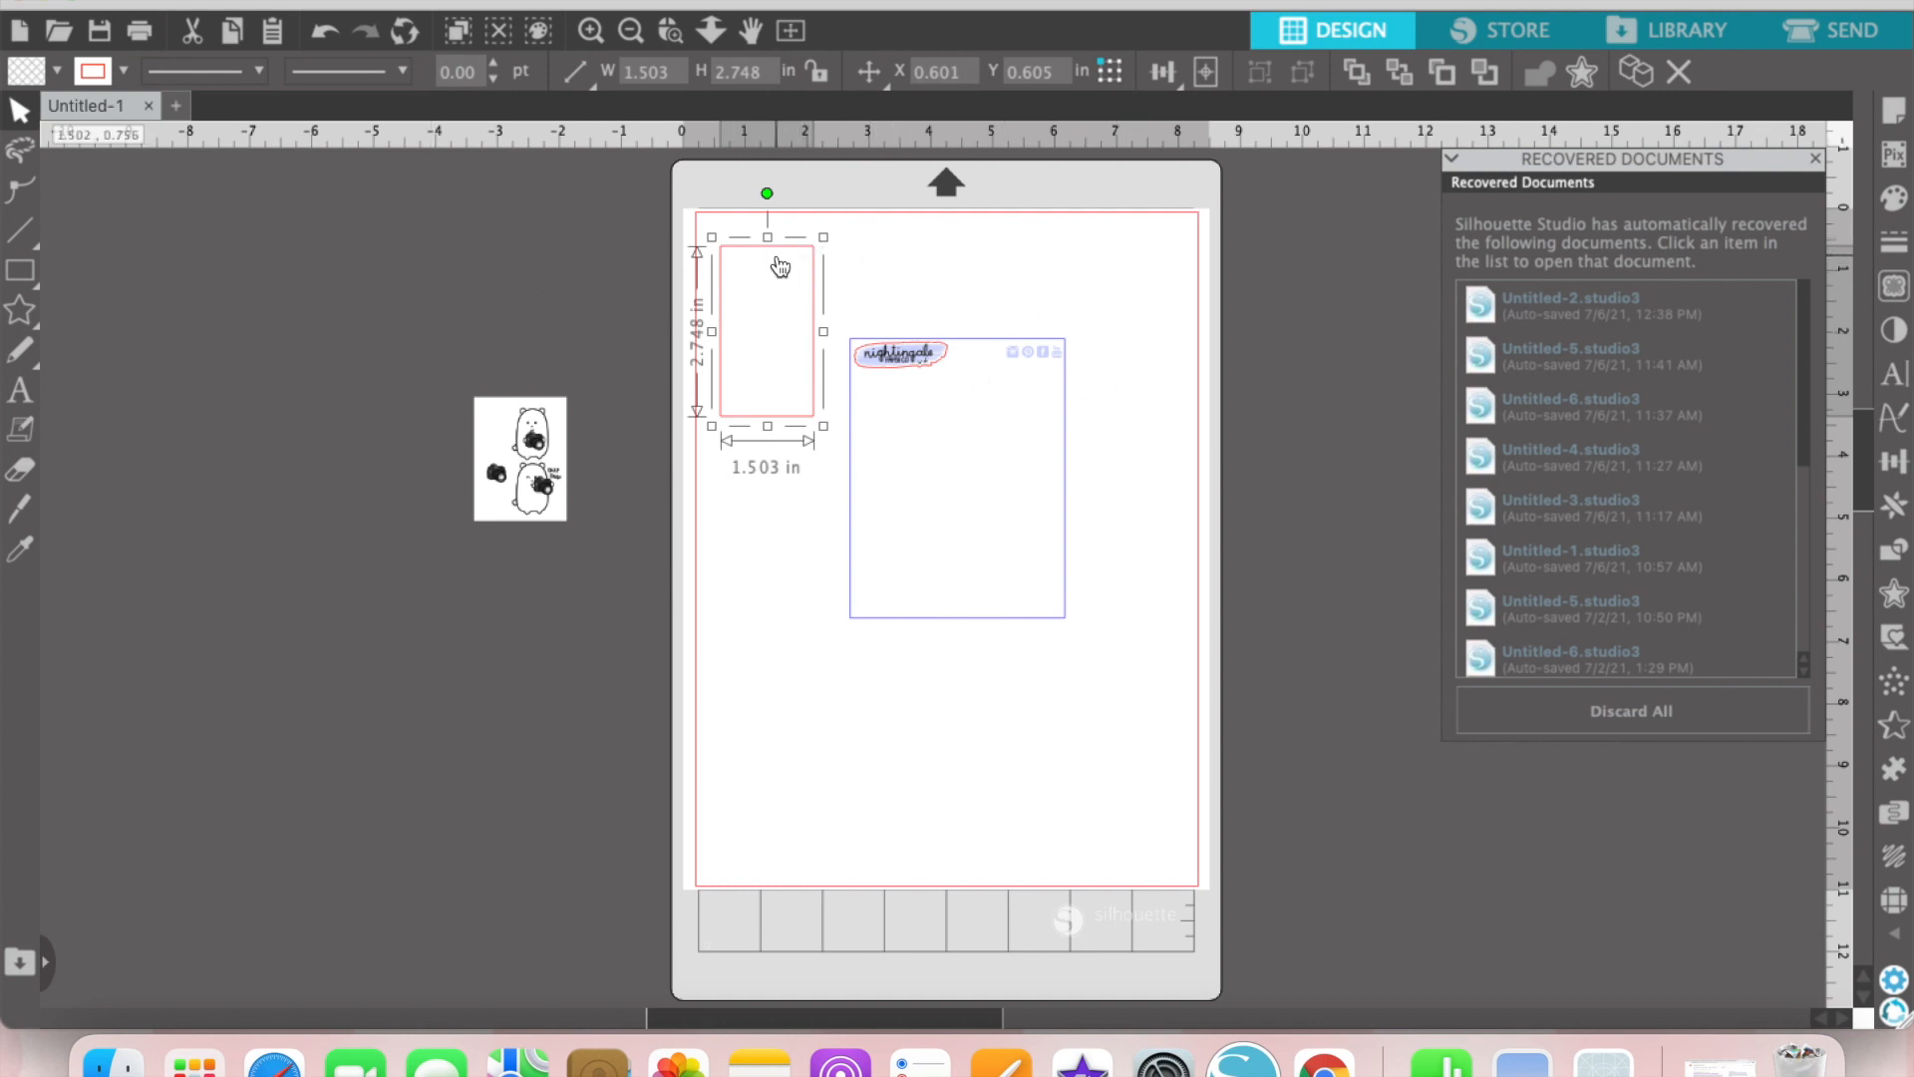
key(Delete)
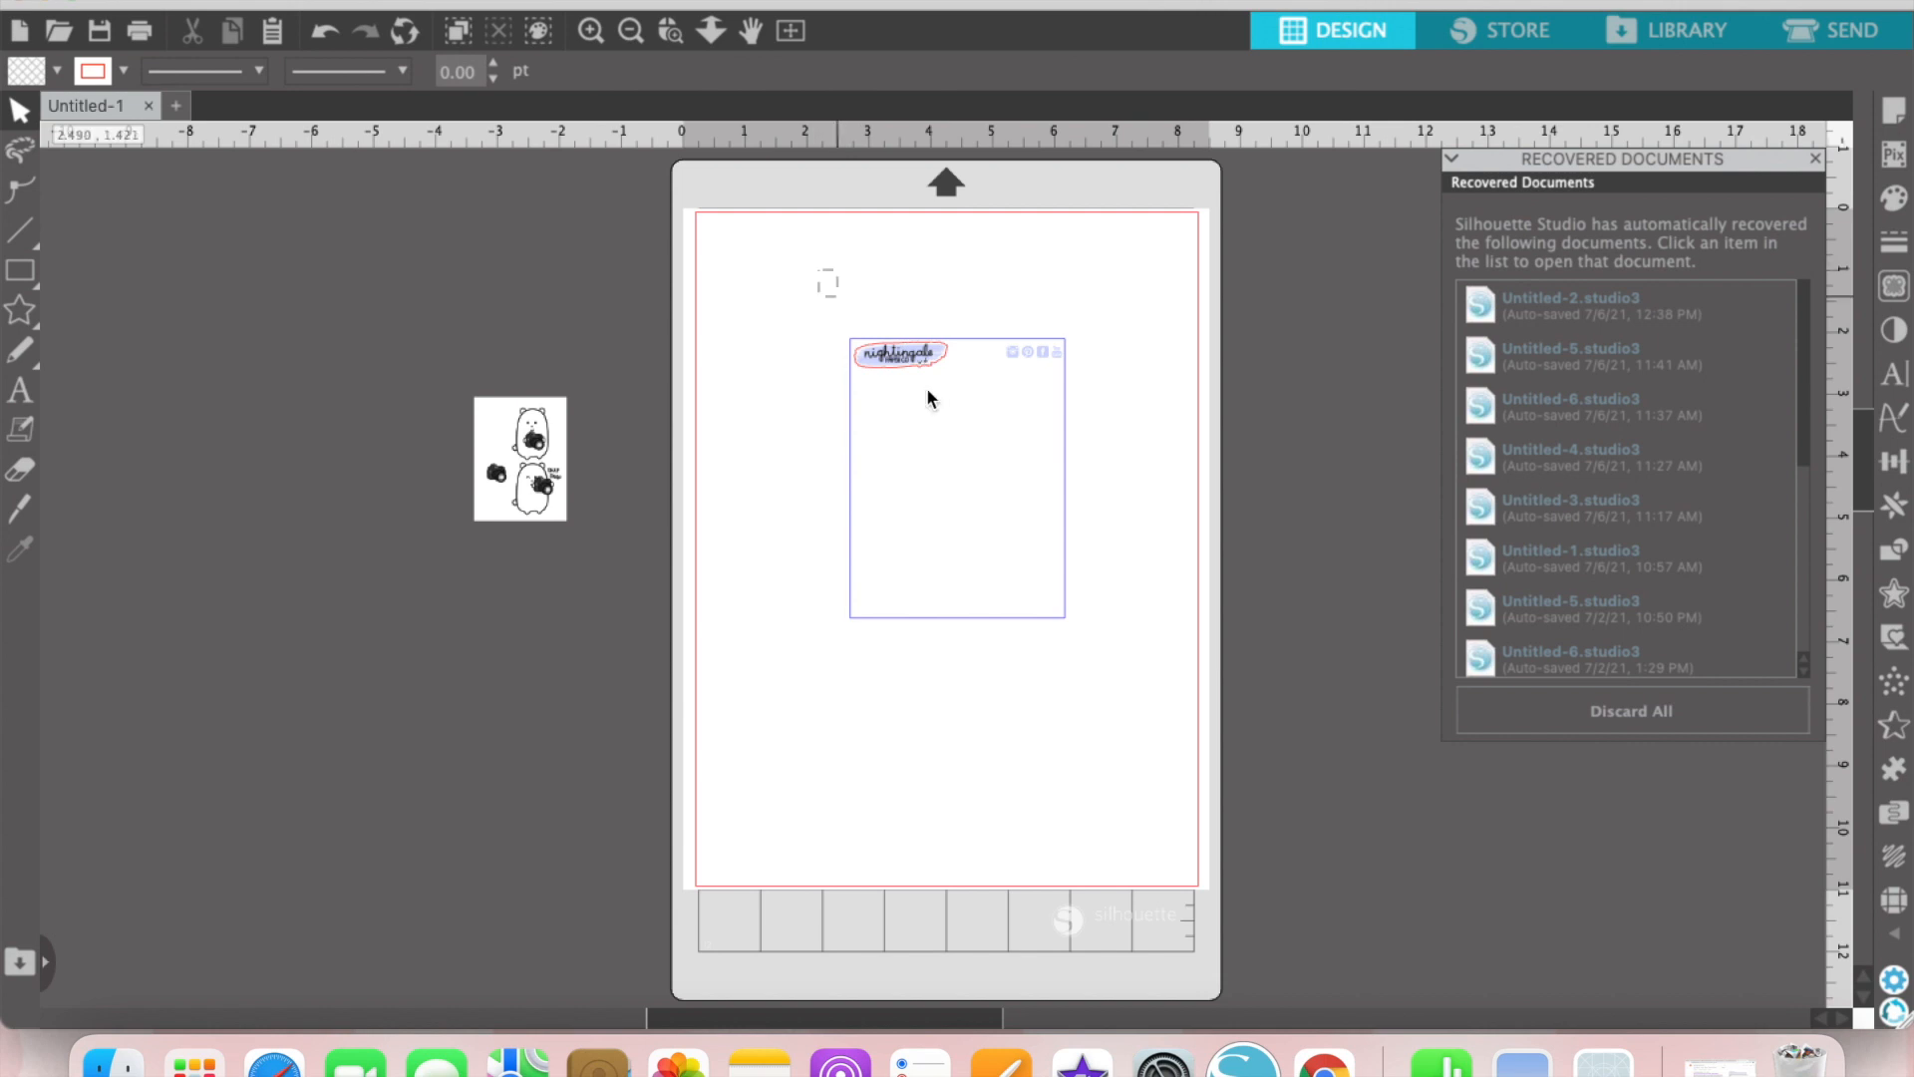
Step: Select the sheet frame with its logo and icons and move it to about X 1.77 in, Y 2.57 in
drag(928, 399, 1097, 596)
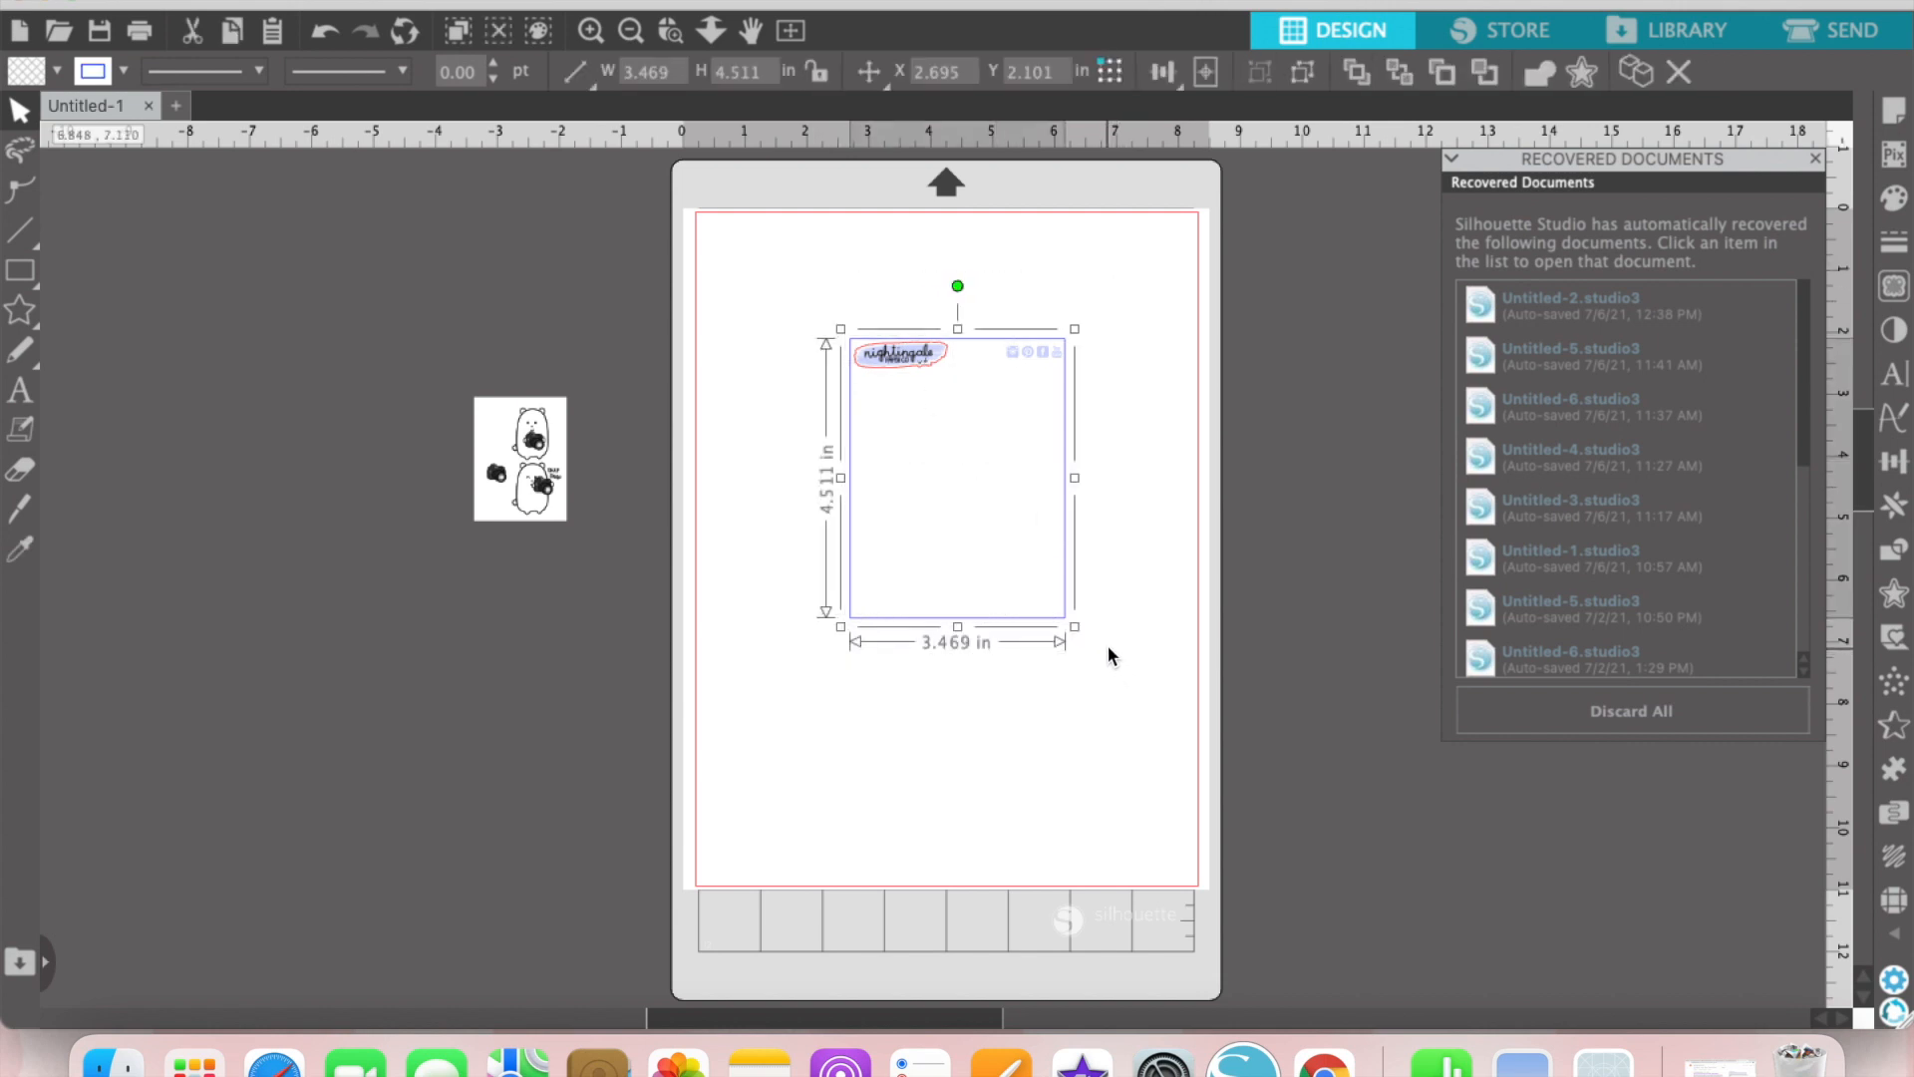
drag(923, 349, 868, 339)
click(1163, 343)
drag(1153, 343, 943, 375)
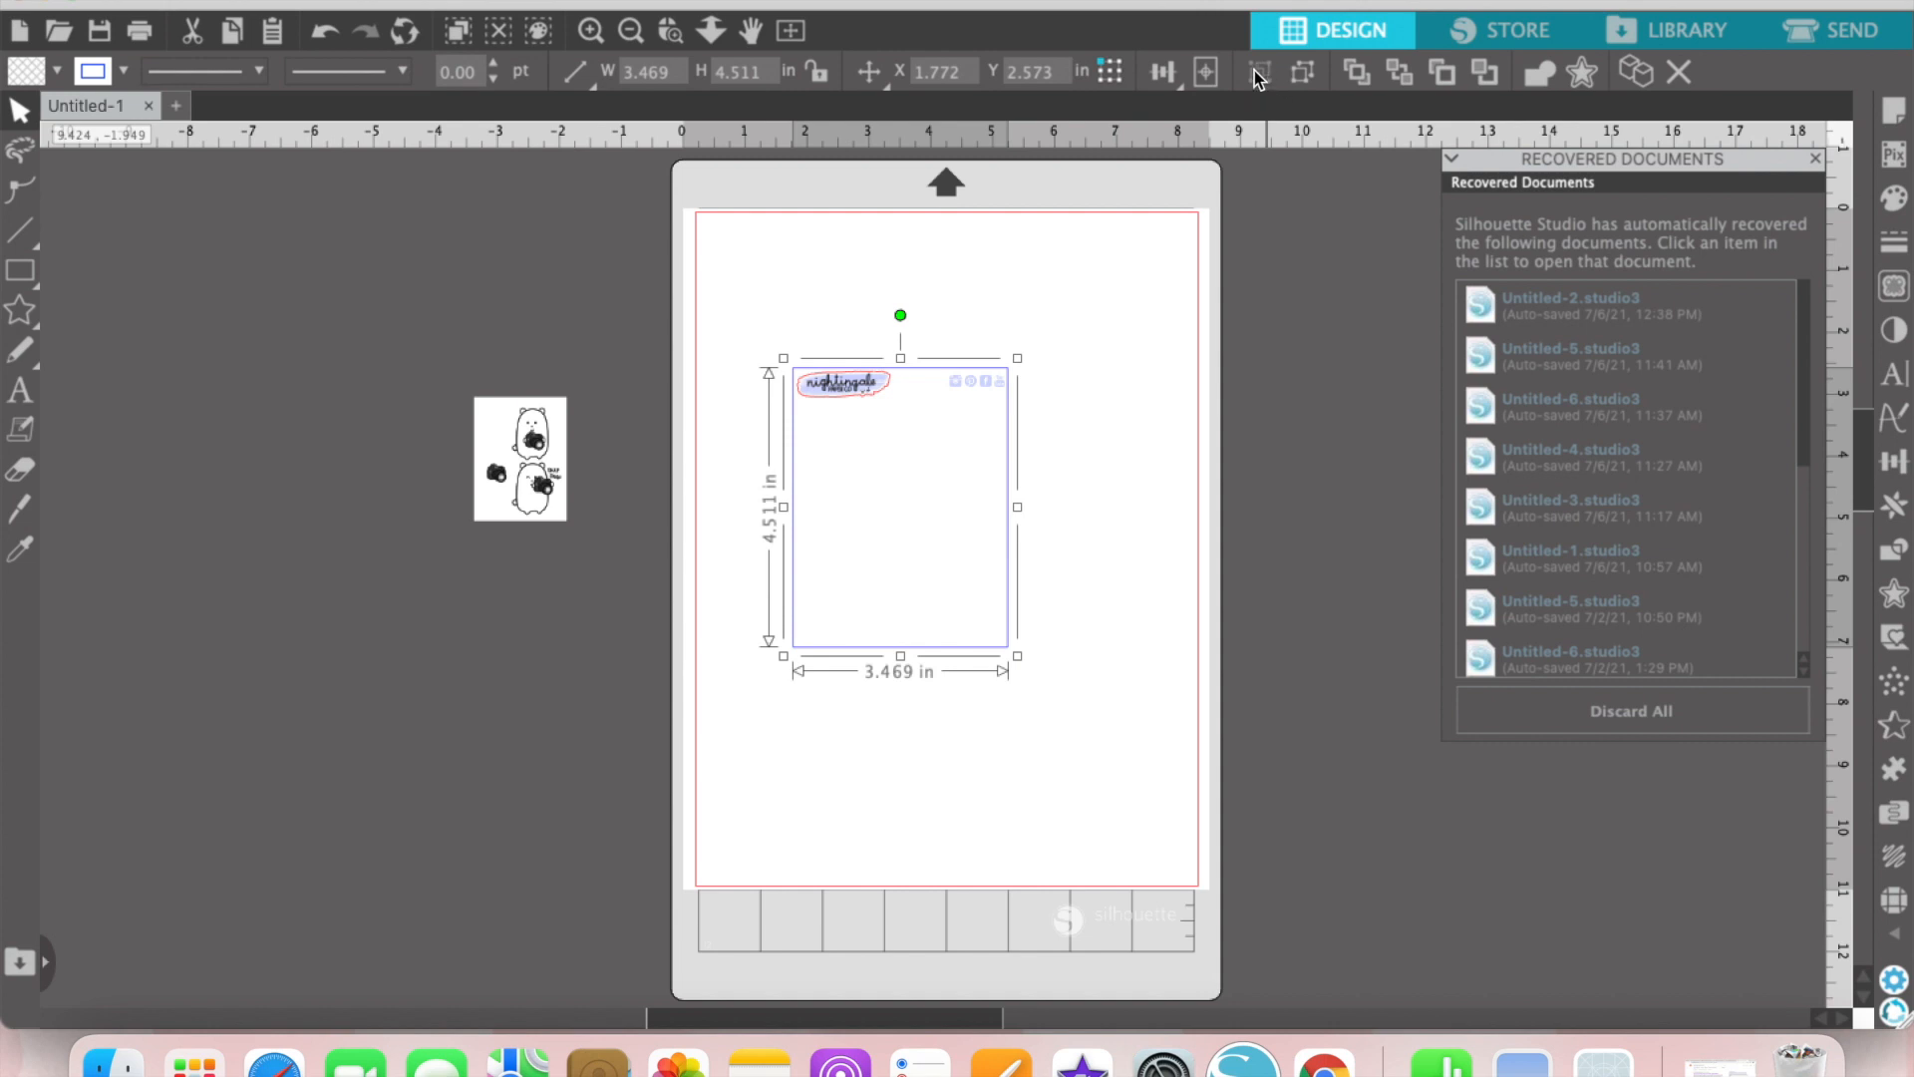
Step: Move the sheet frame up and right to the page's horizontal centre, and shift the bear artwork slightly up beside the page
drag(863, 388, 885, 329)
drag(543, 488, 557, 413)
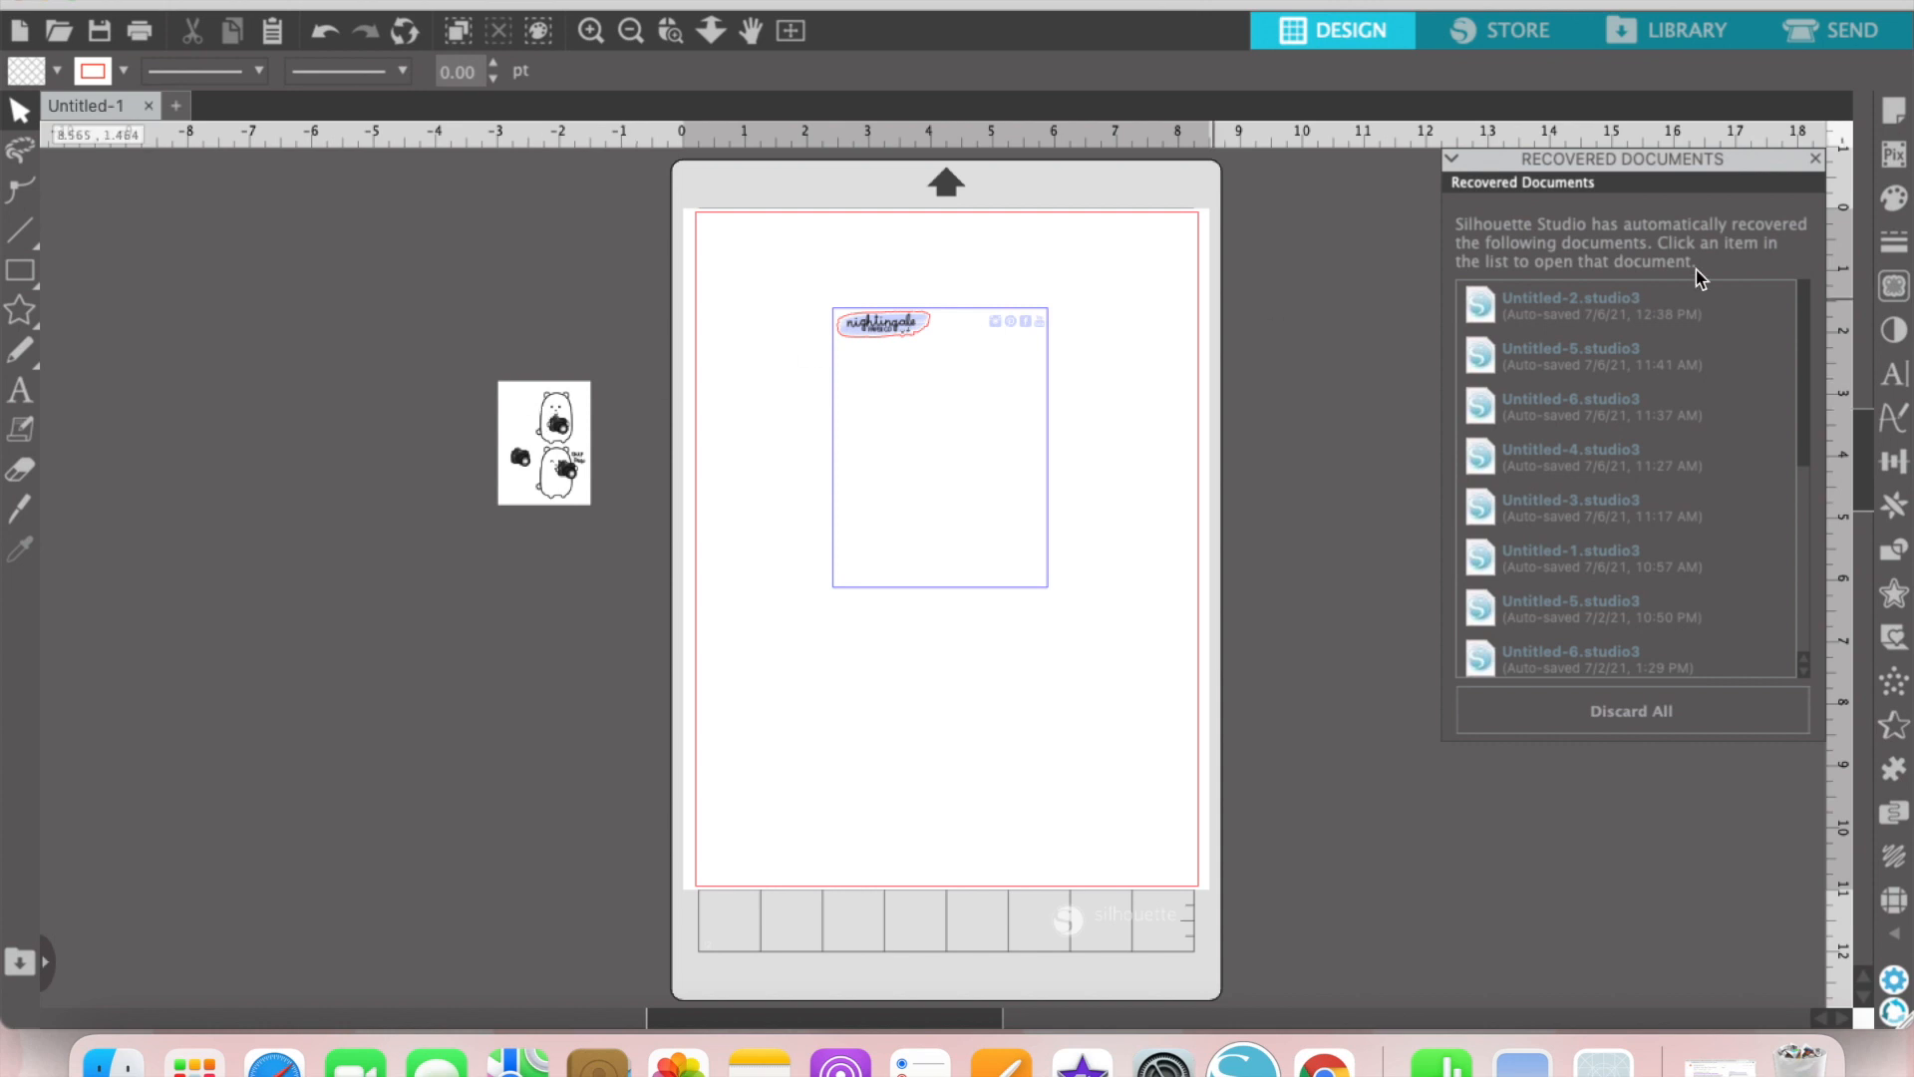
Step: Select a trace area of about 2.36 × 3.26 in around the whole bear and camera artwork
click(1895, 286)
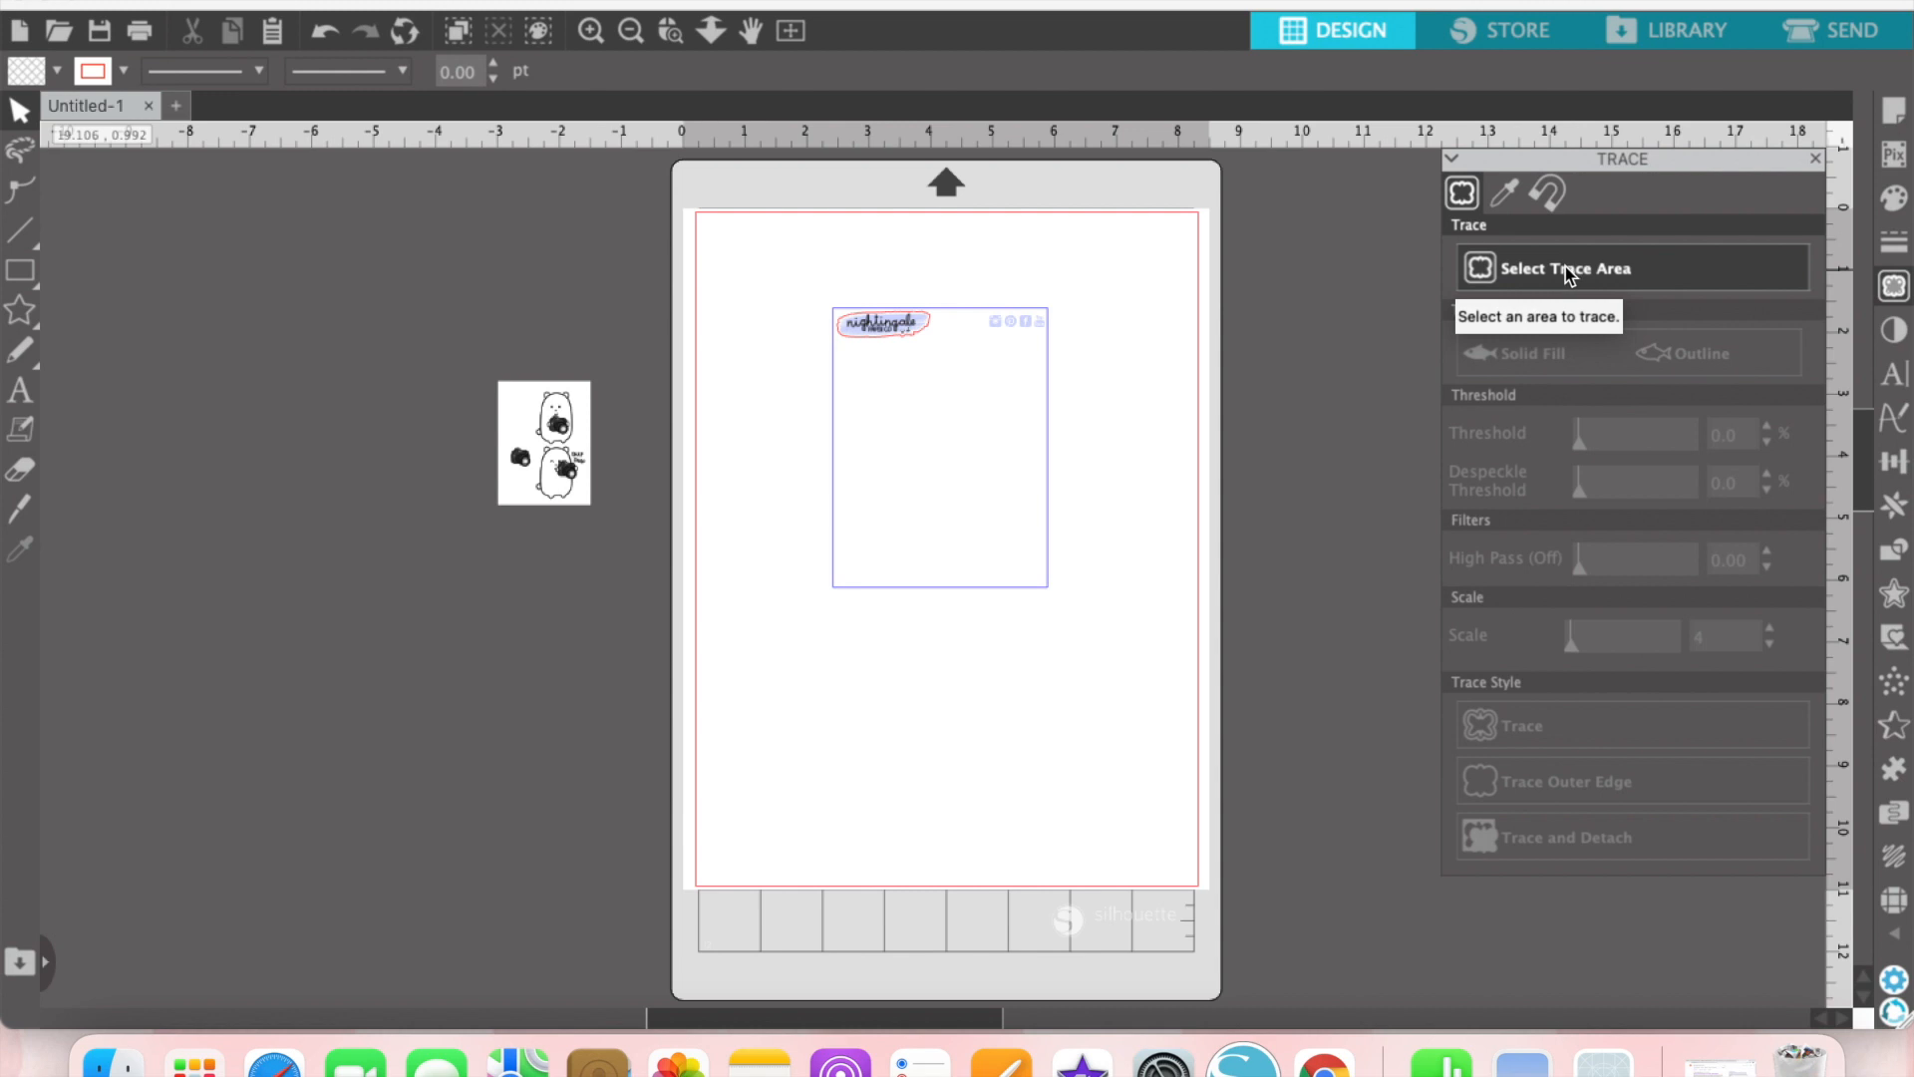
click(1565, 268)
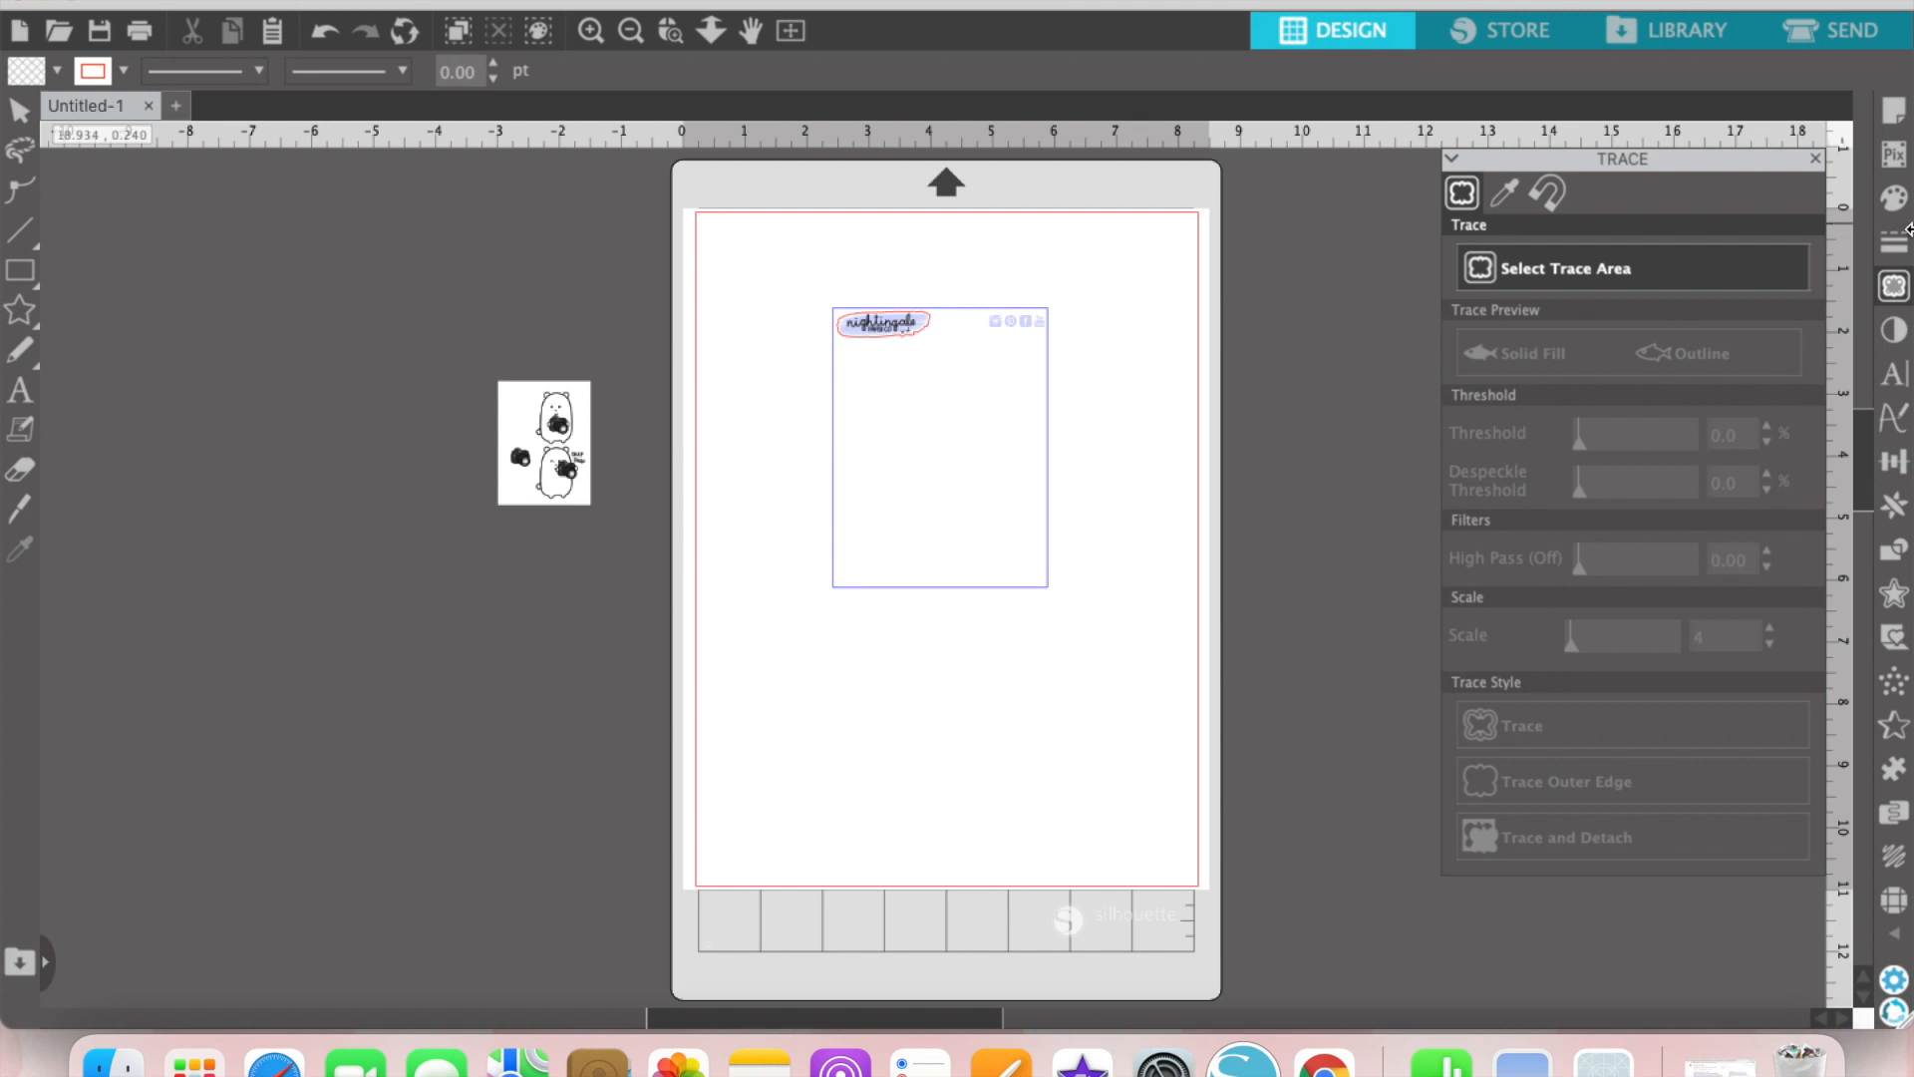
click(1893, 287)
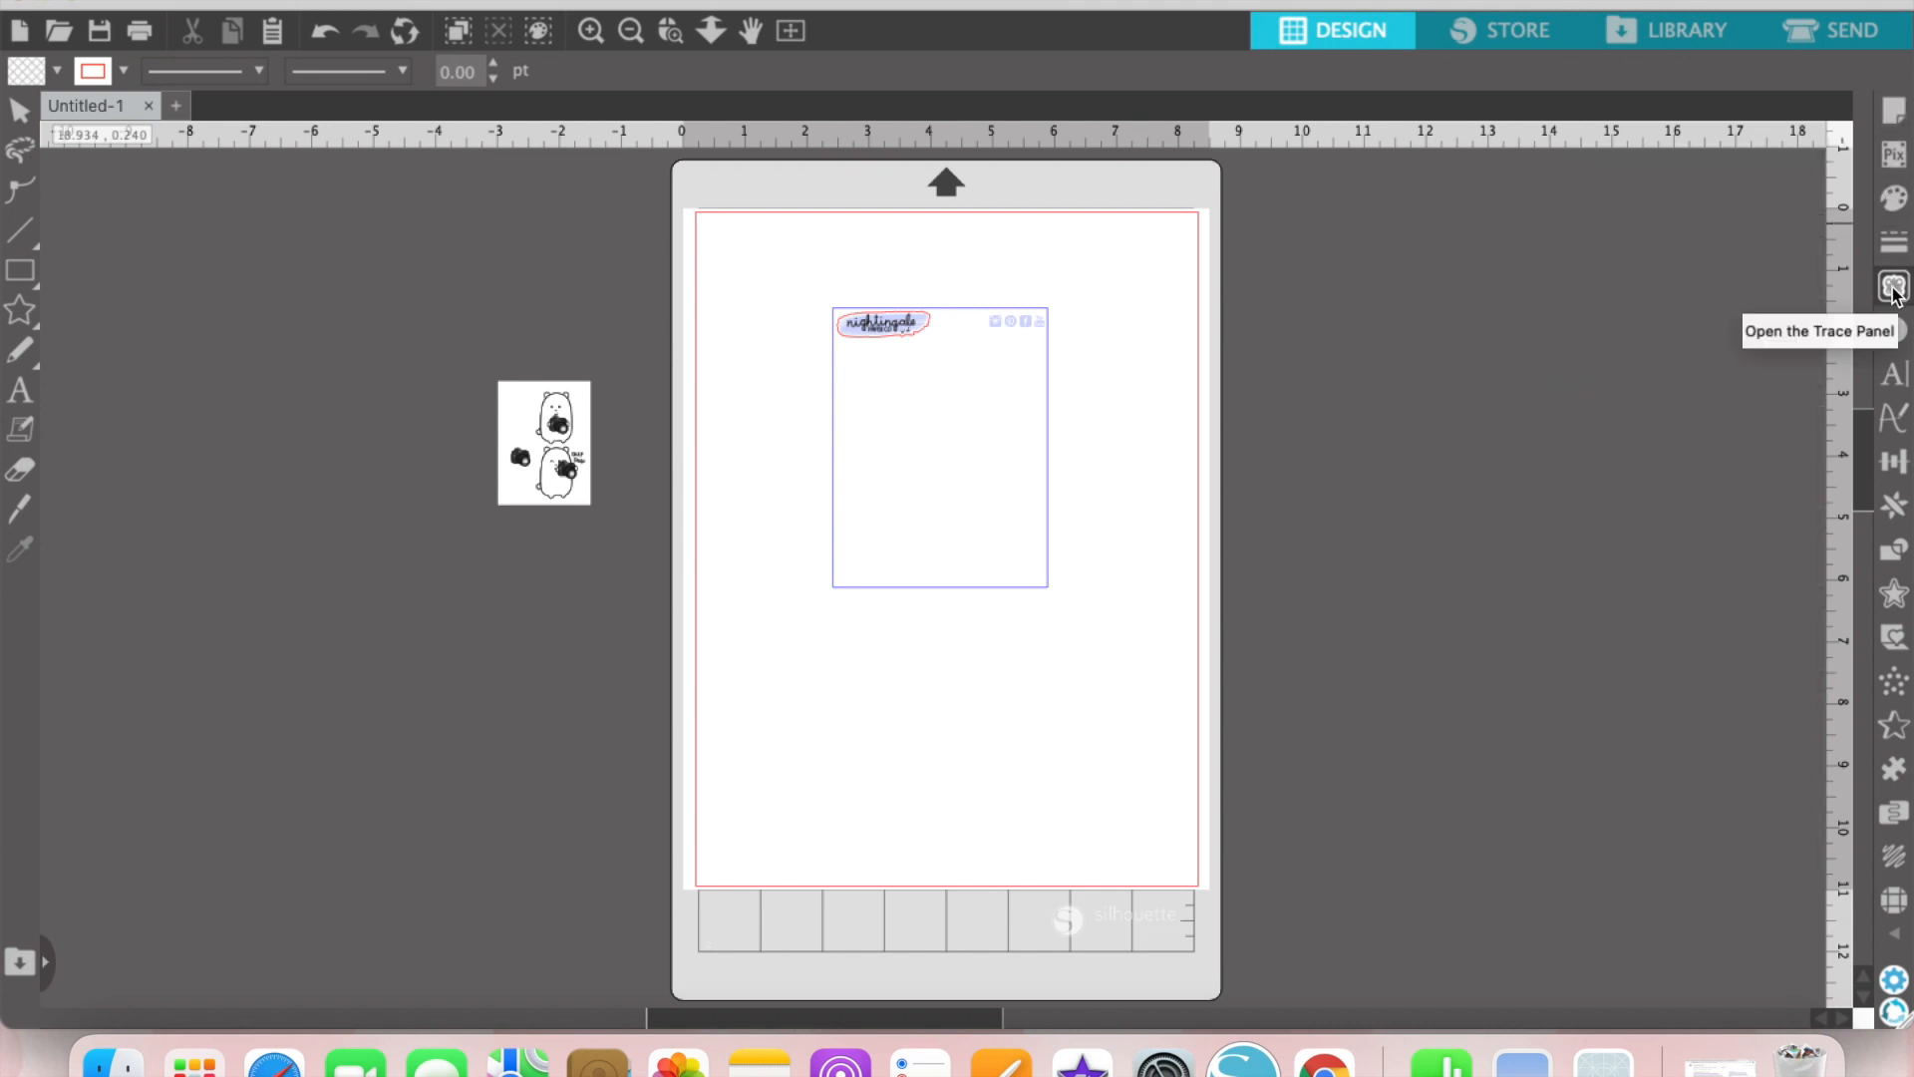
click(1893, 287)
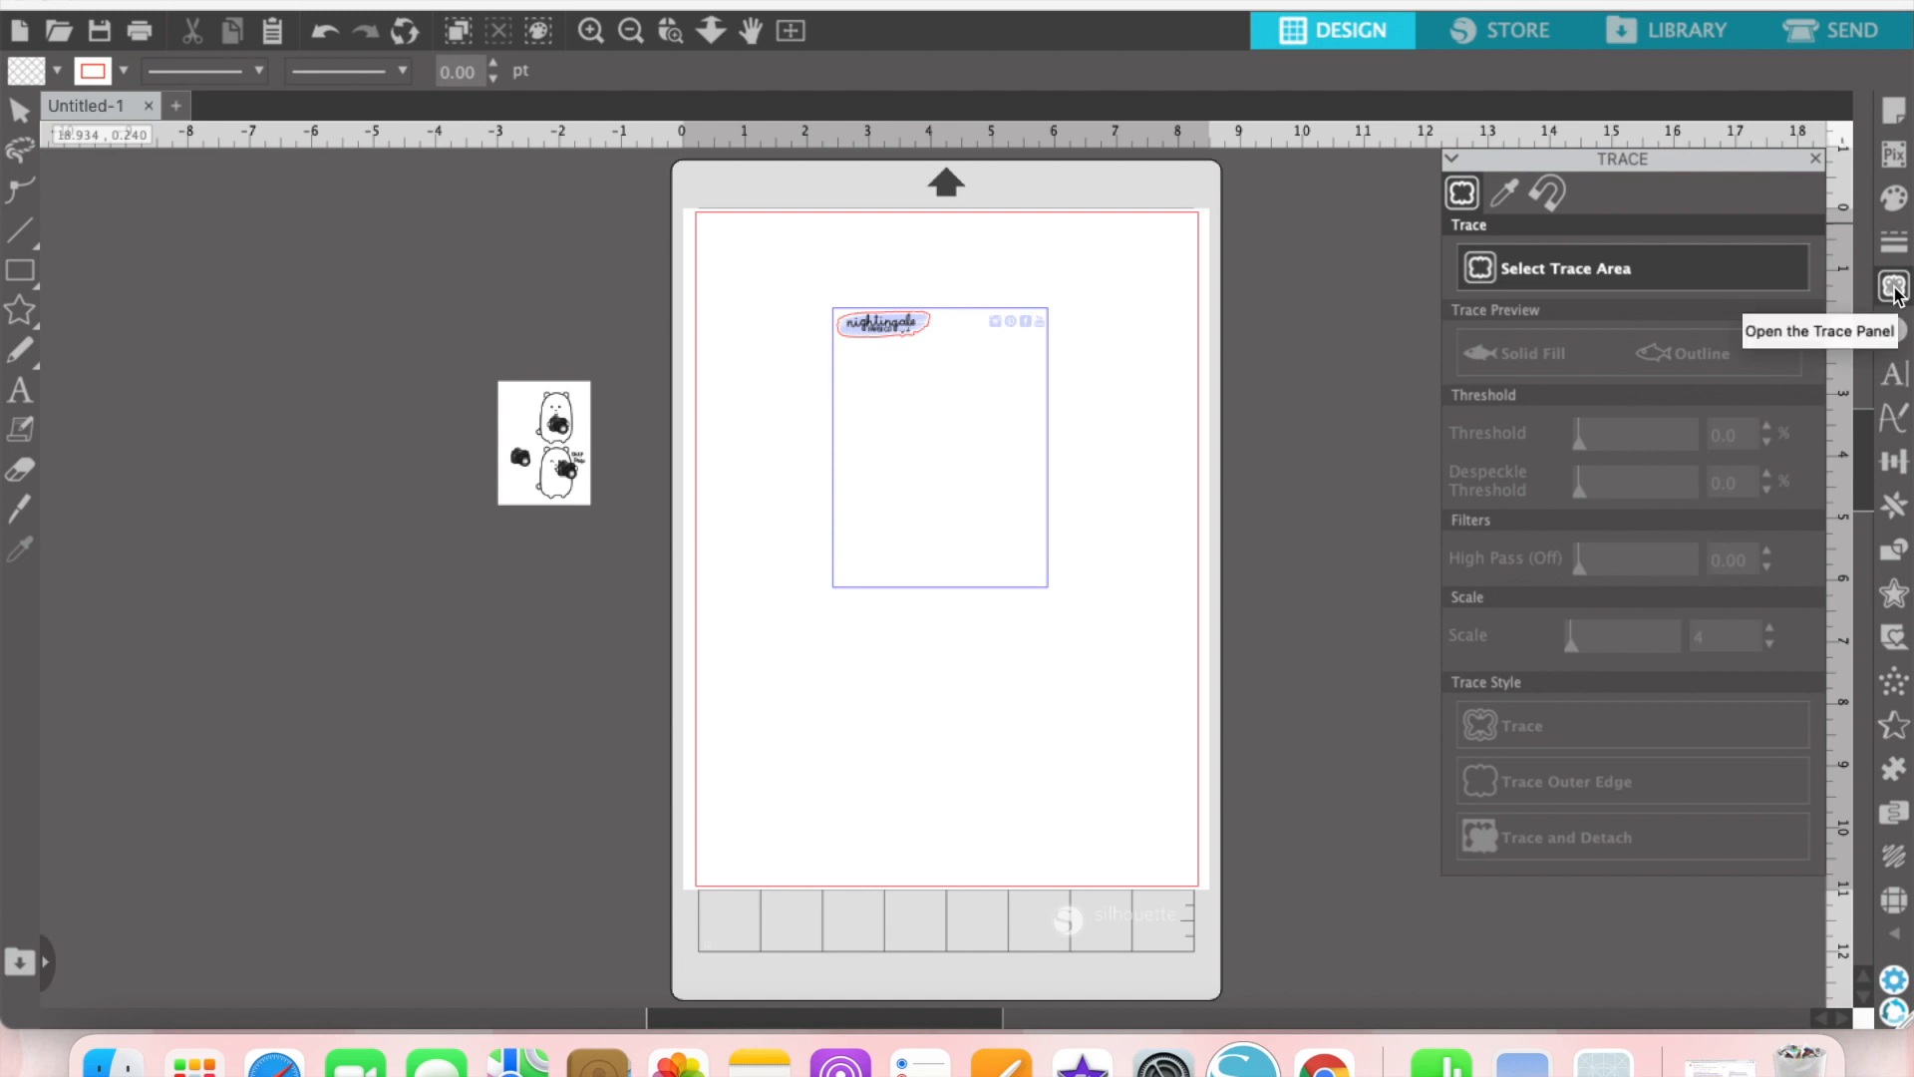
click(1573, 268)
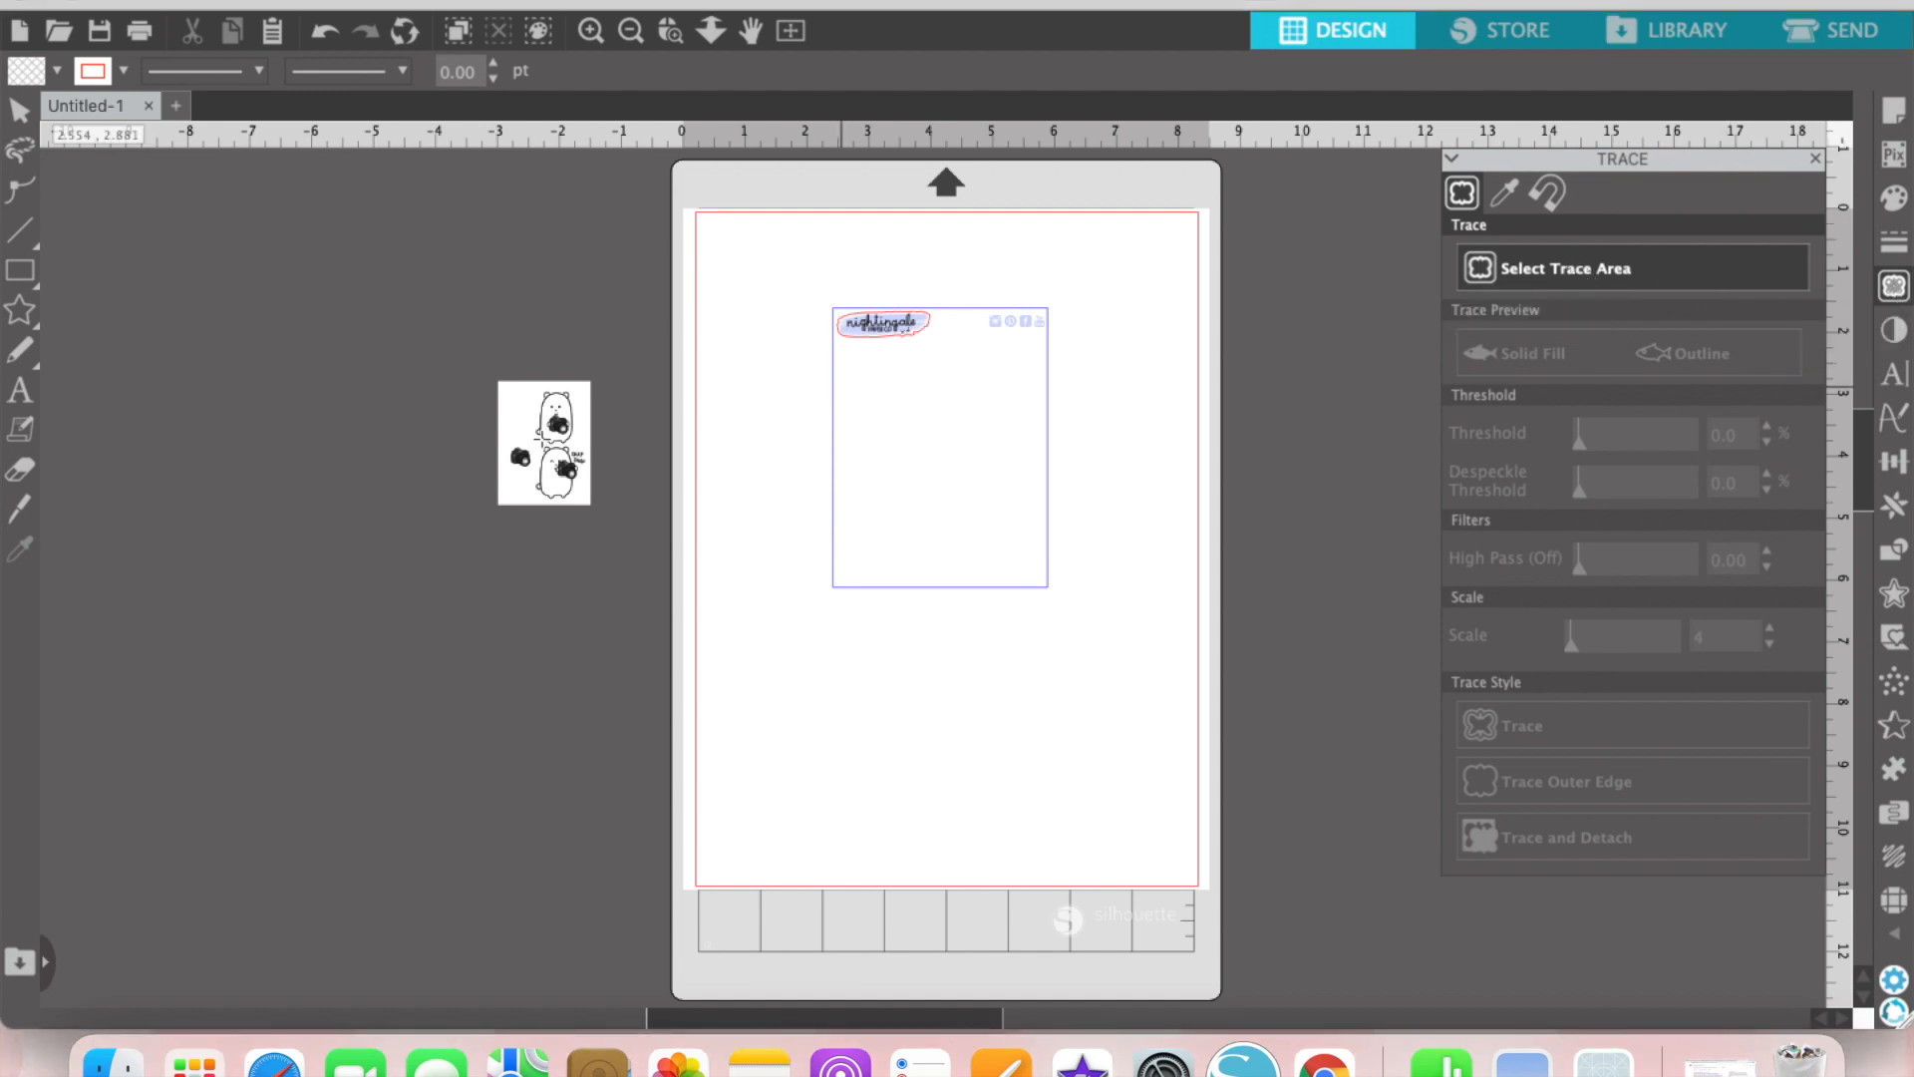
mouse_move(462, 340)
mouse_down()
mouse_move(503, 428)
mouse_move(605, 540)
mouse_up()
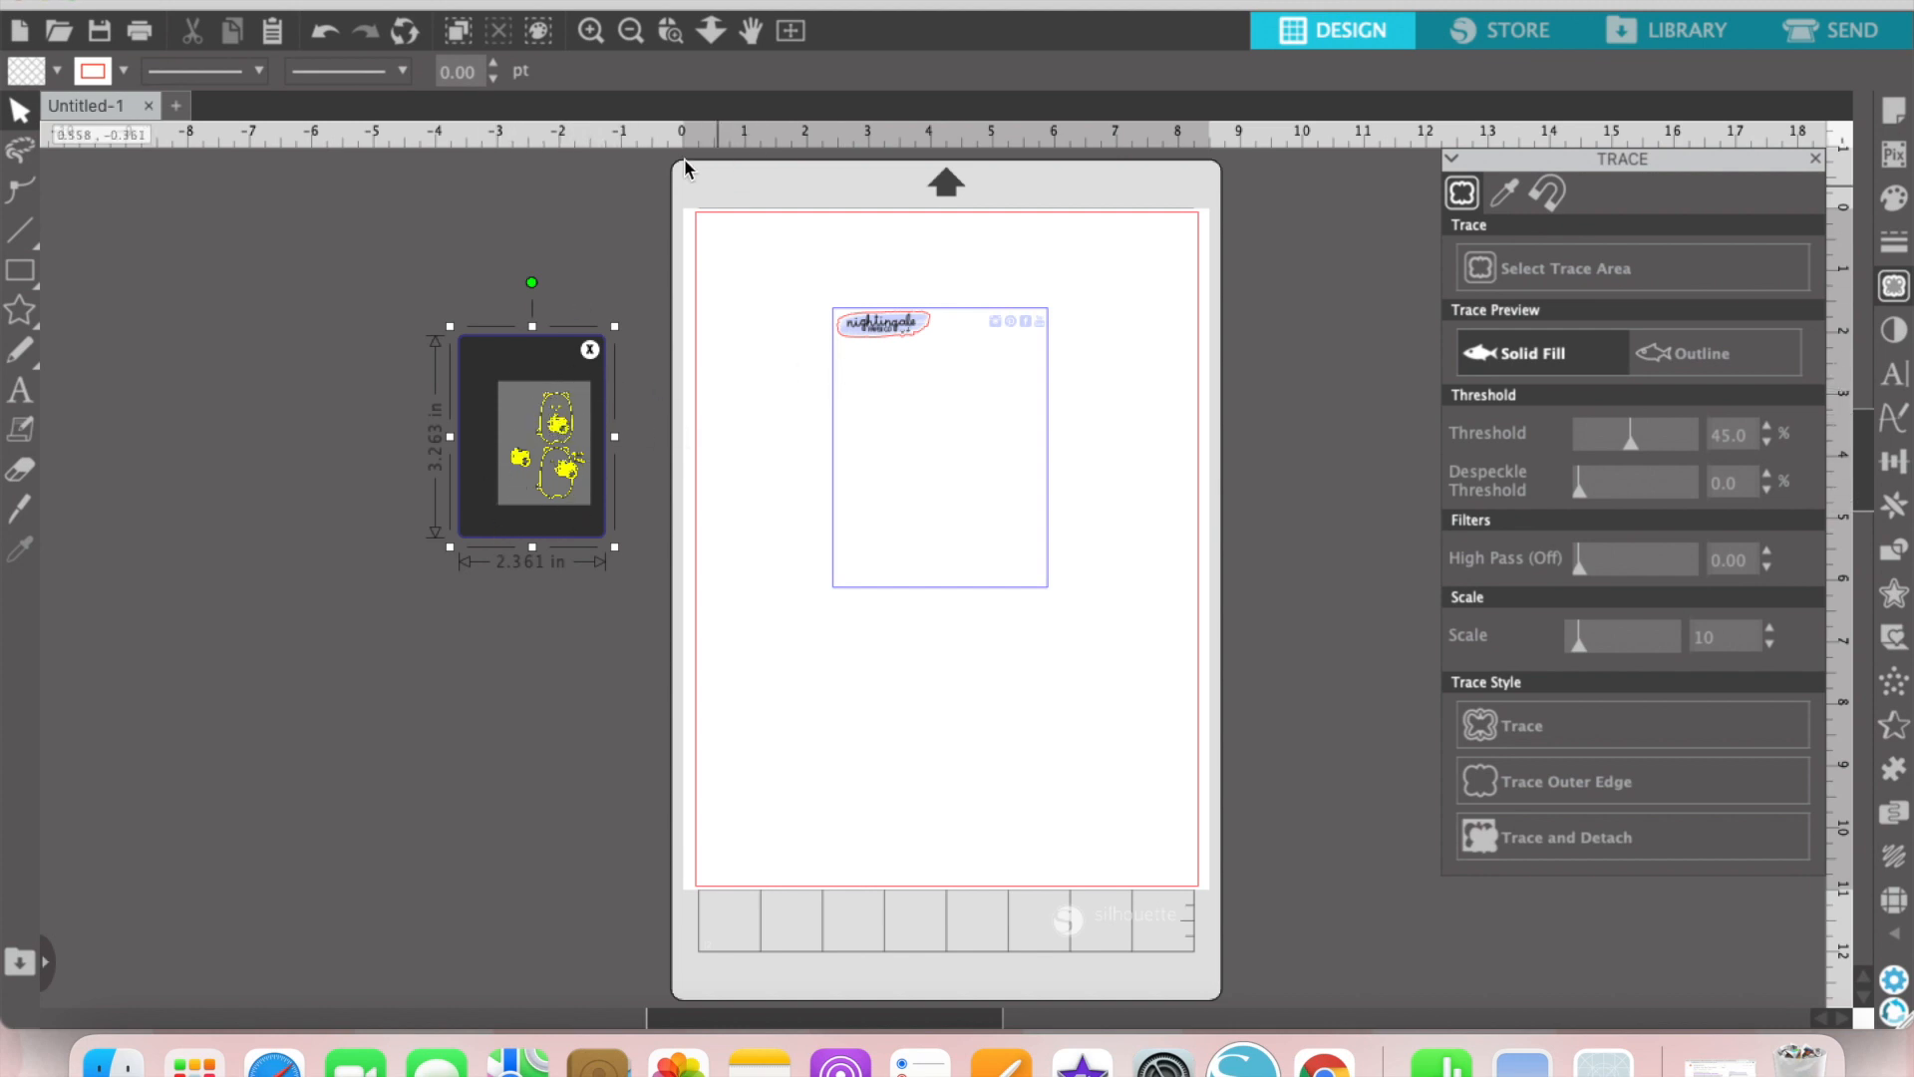
Step: Set the trace threshold to 98% for the bear and camera artwork
click(589, 36)
click(589, 36)
click(589, 36)
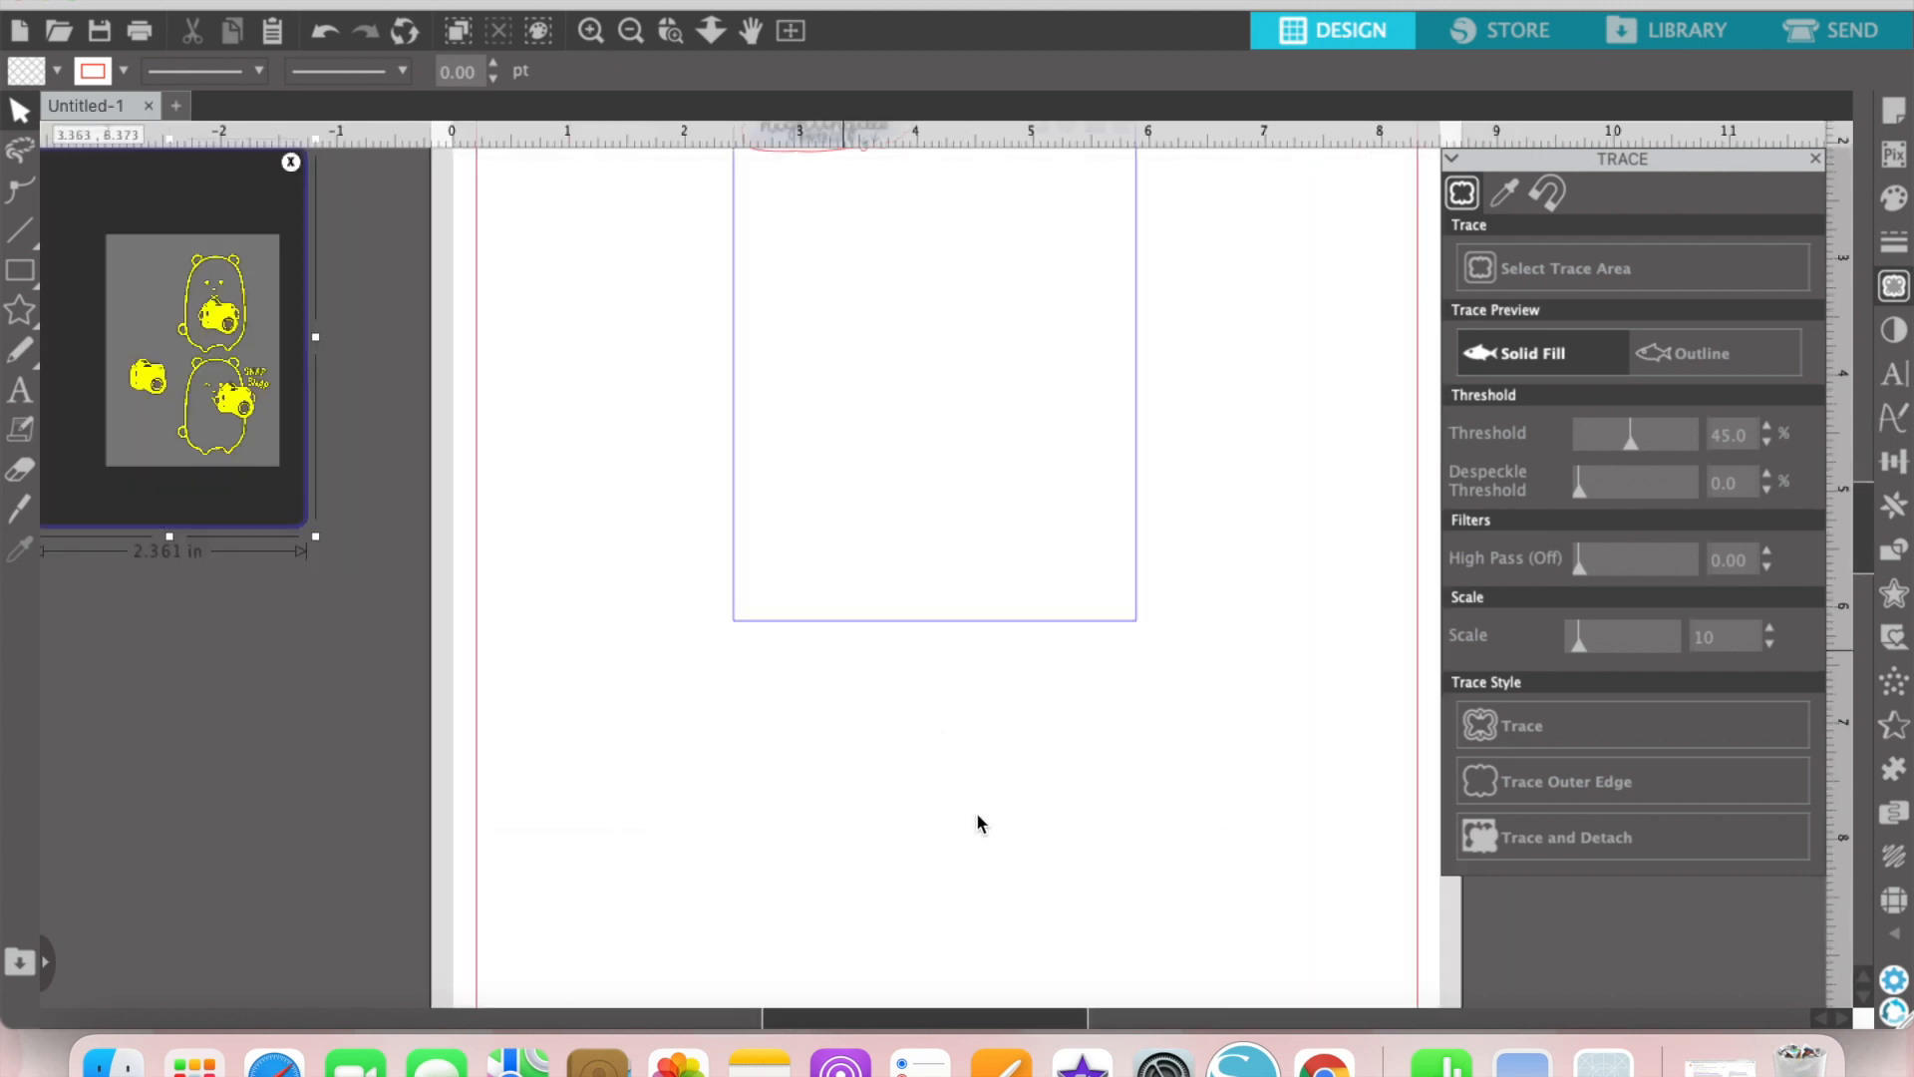
drag(1040, 1014, 849, 888)
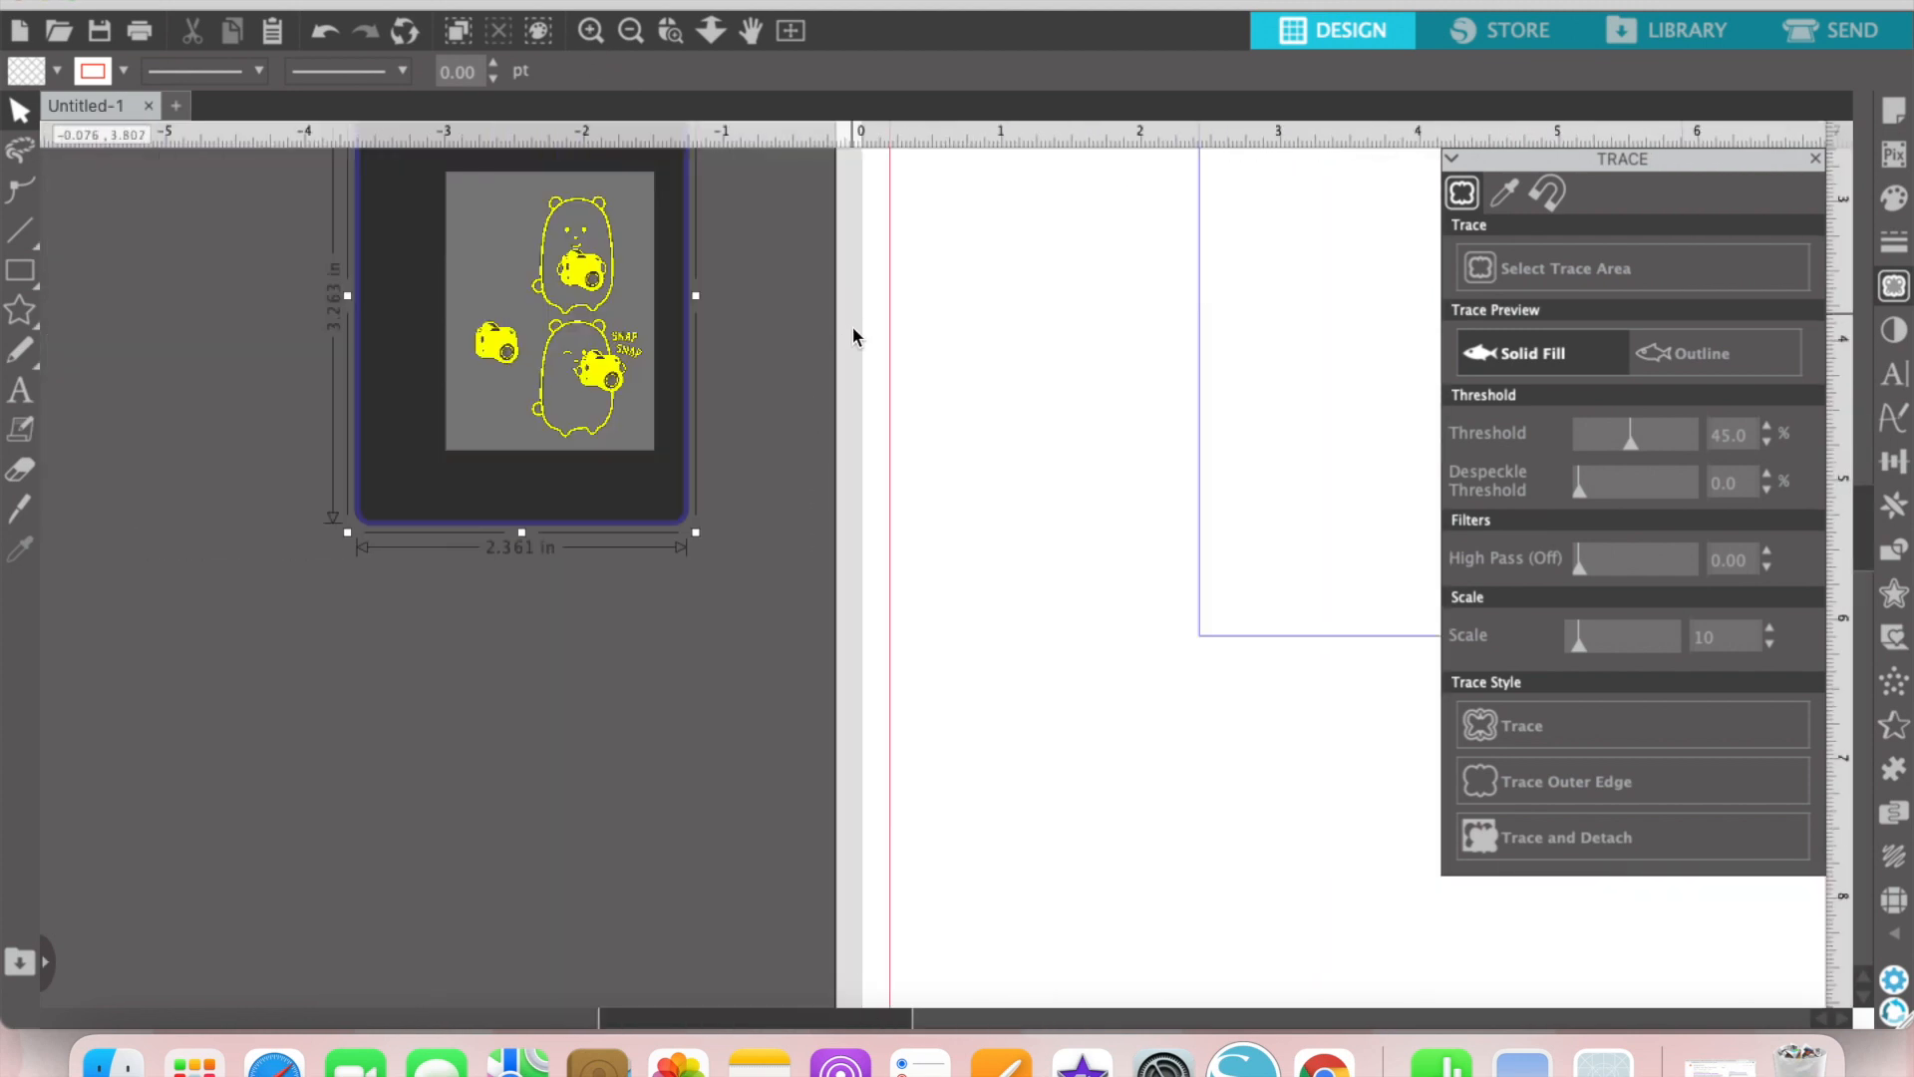
scroll(848, 335, up, 2)
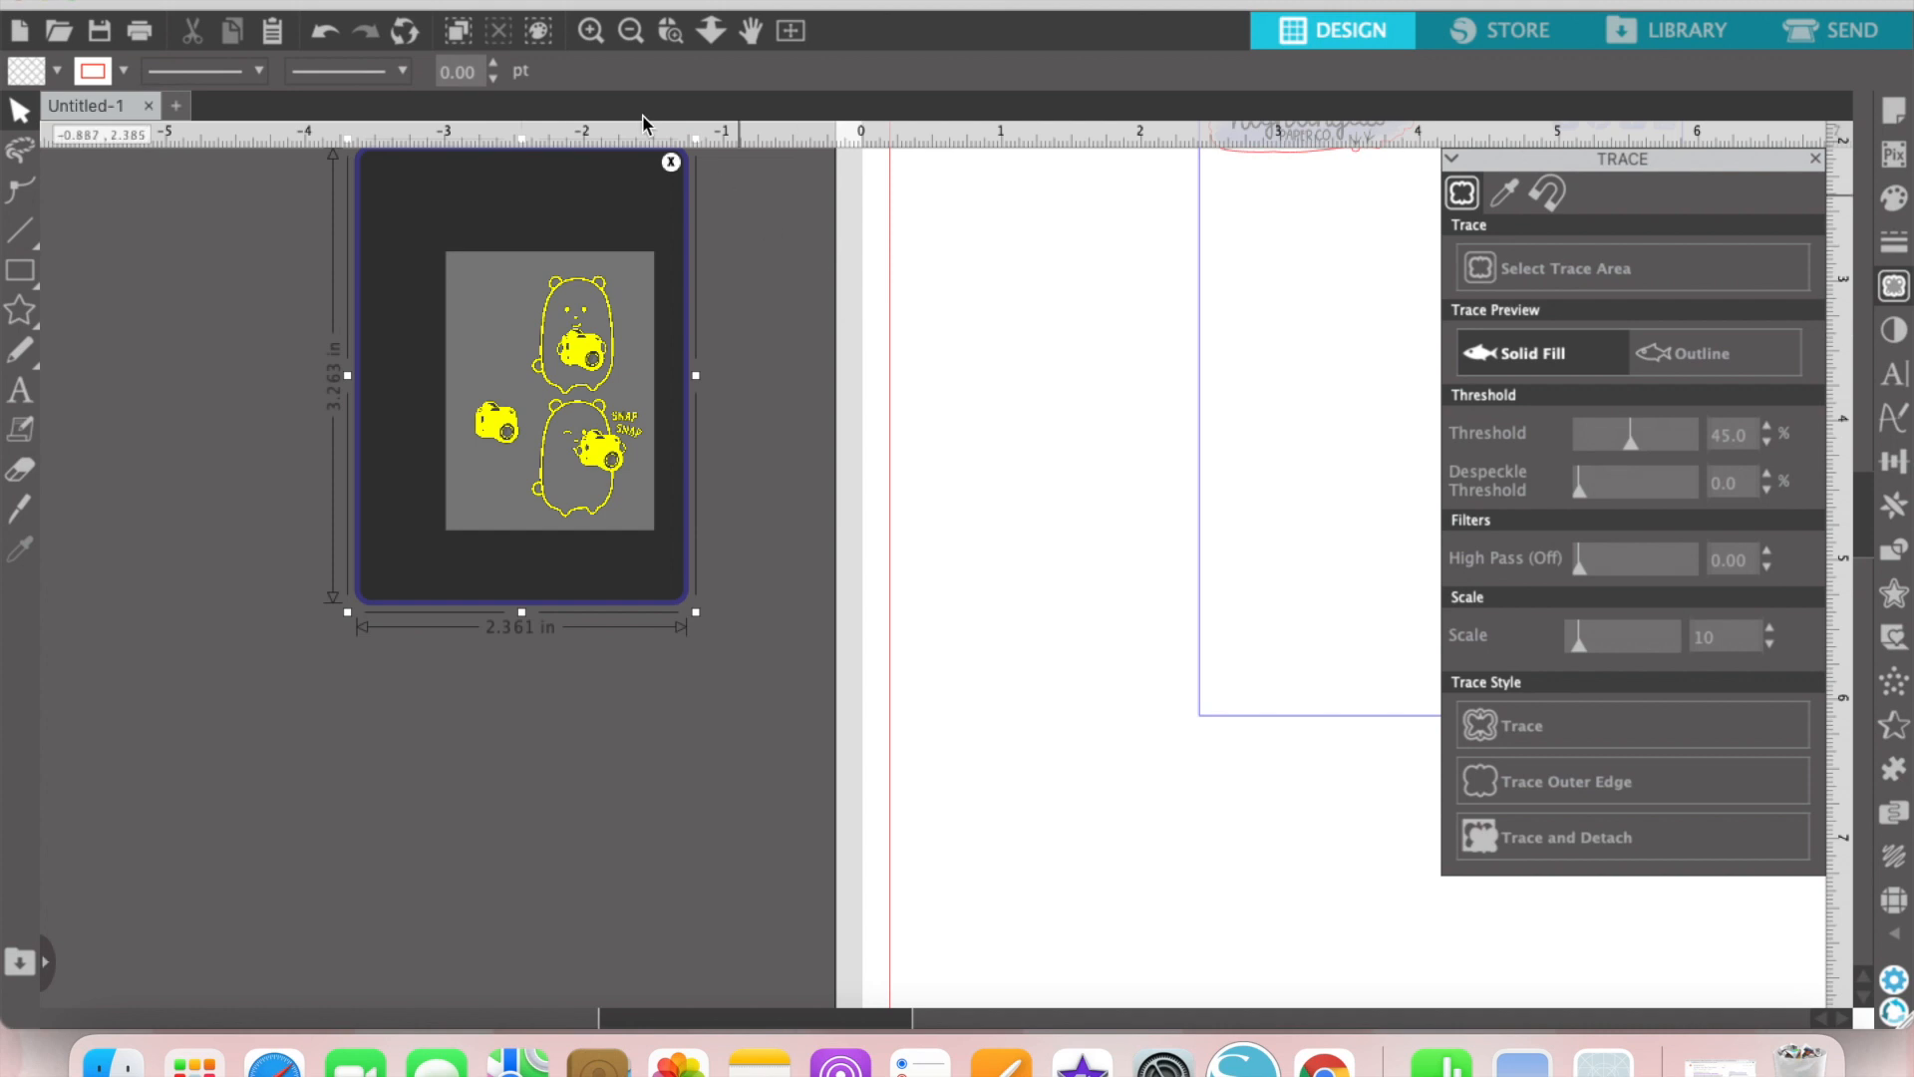
scroll(811, 383, up, 1)
scroll(811, 383, up, 1)
scroll(841, 431, up, 3)
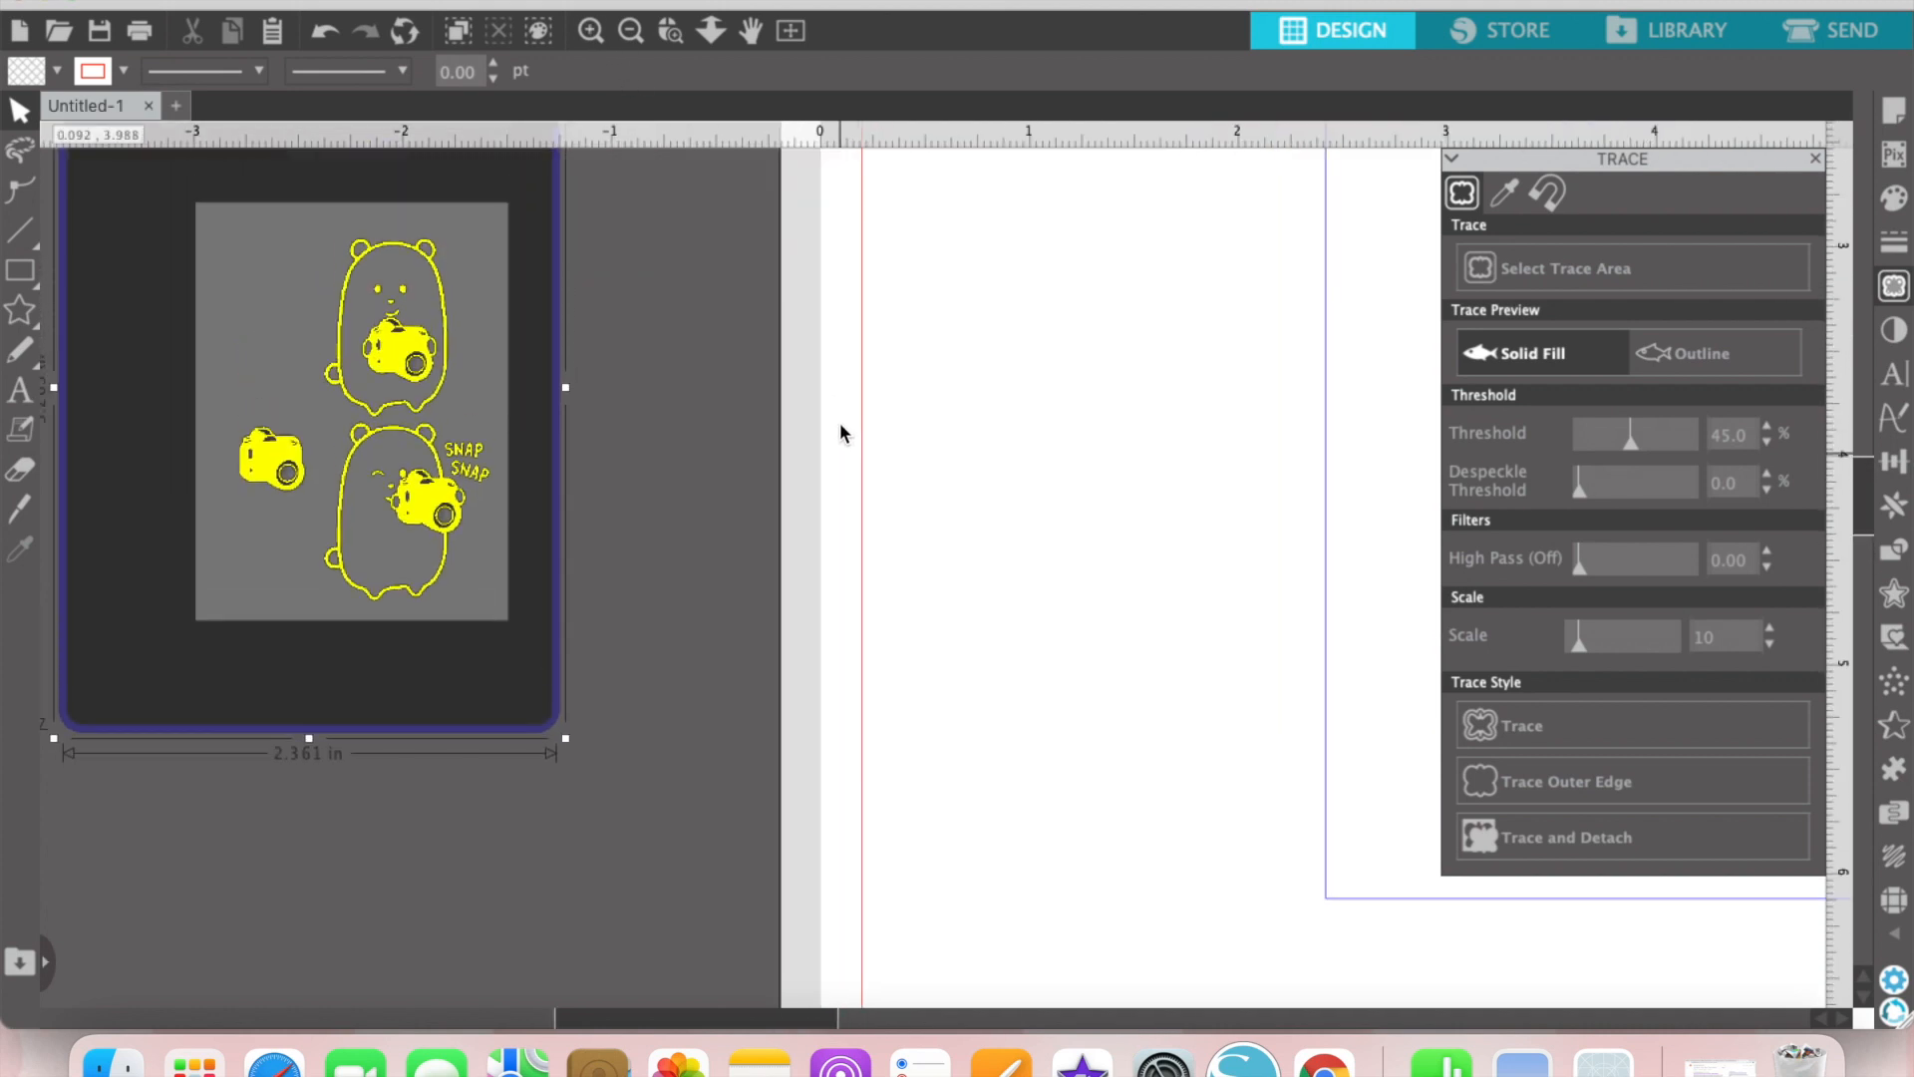
double_click(1747, 435)
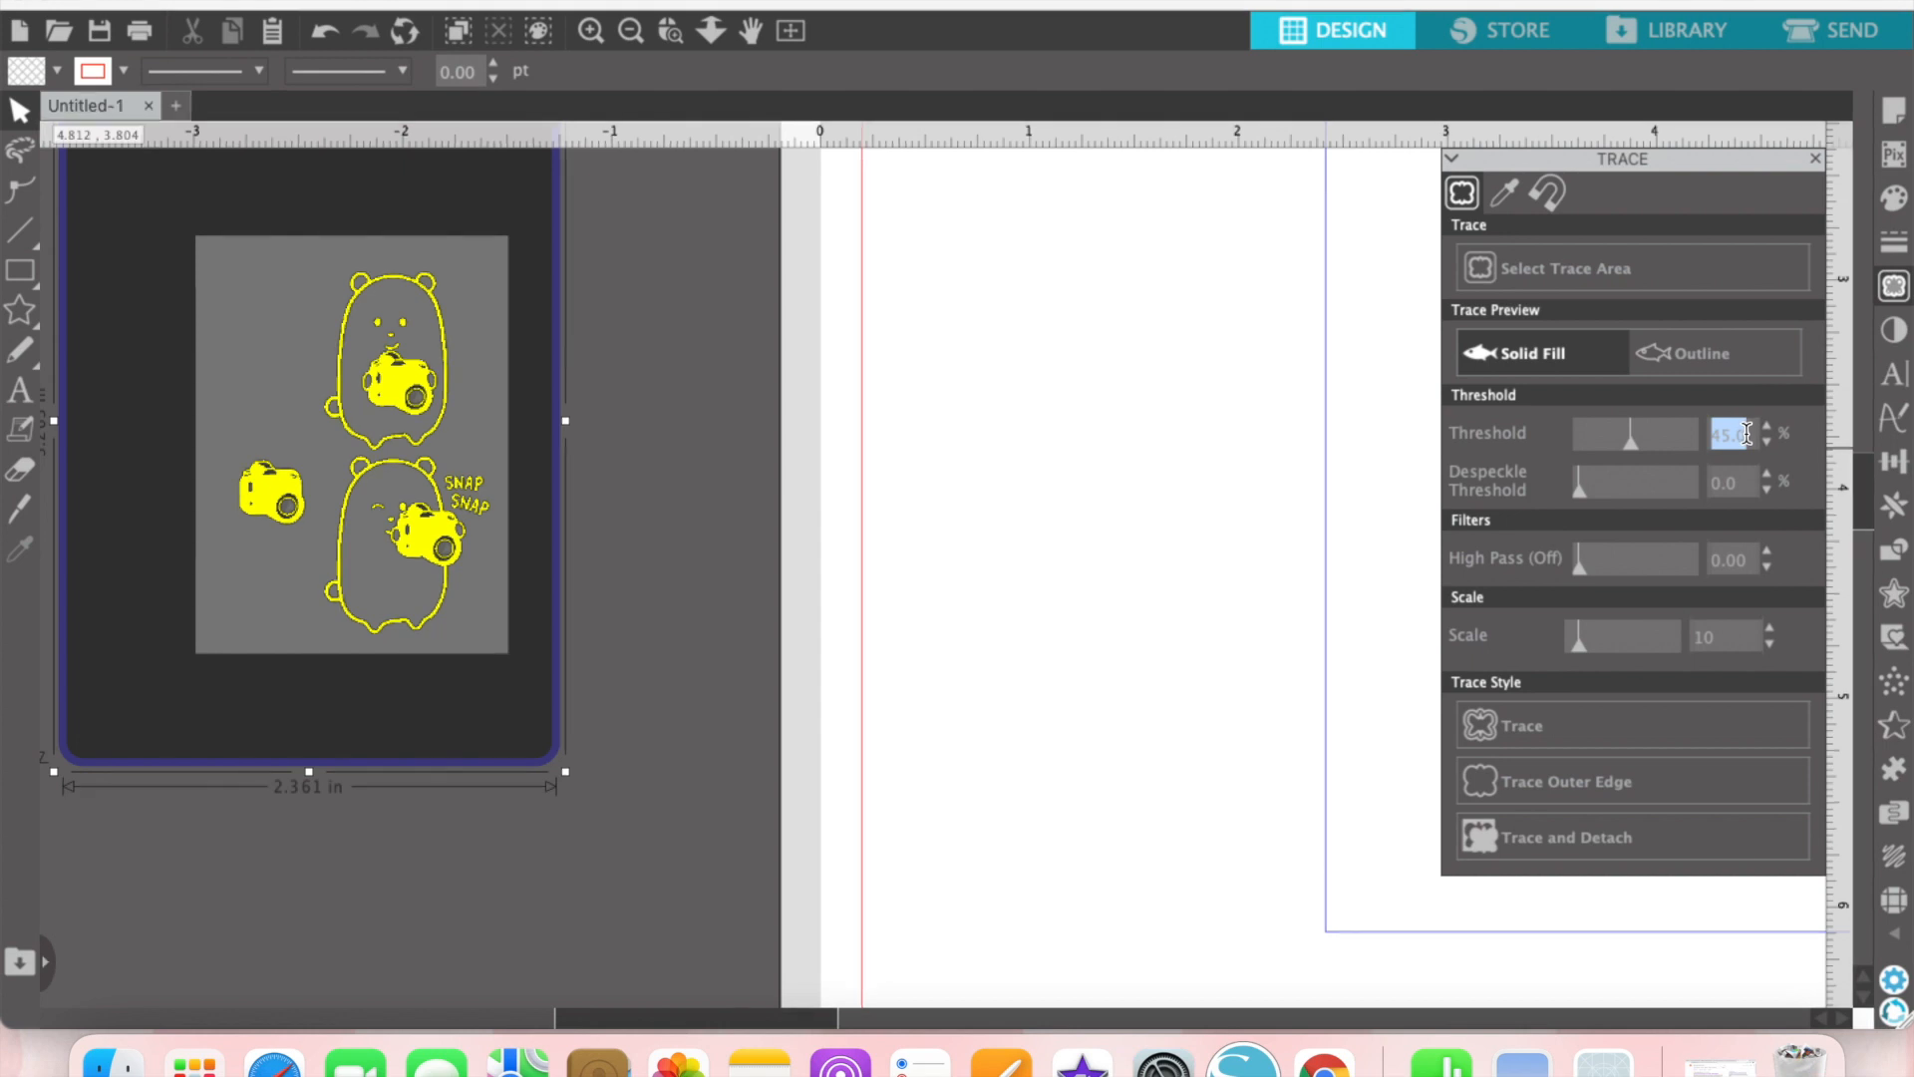
text(98)
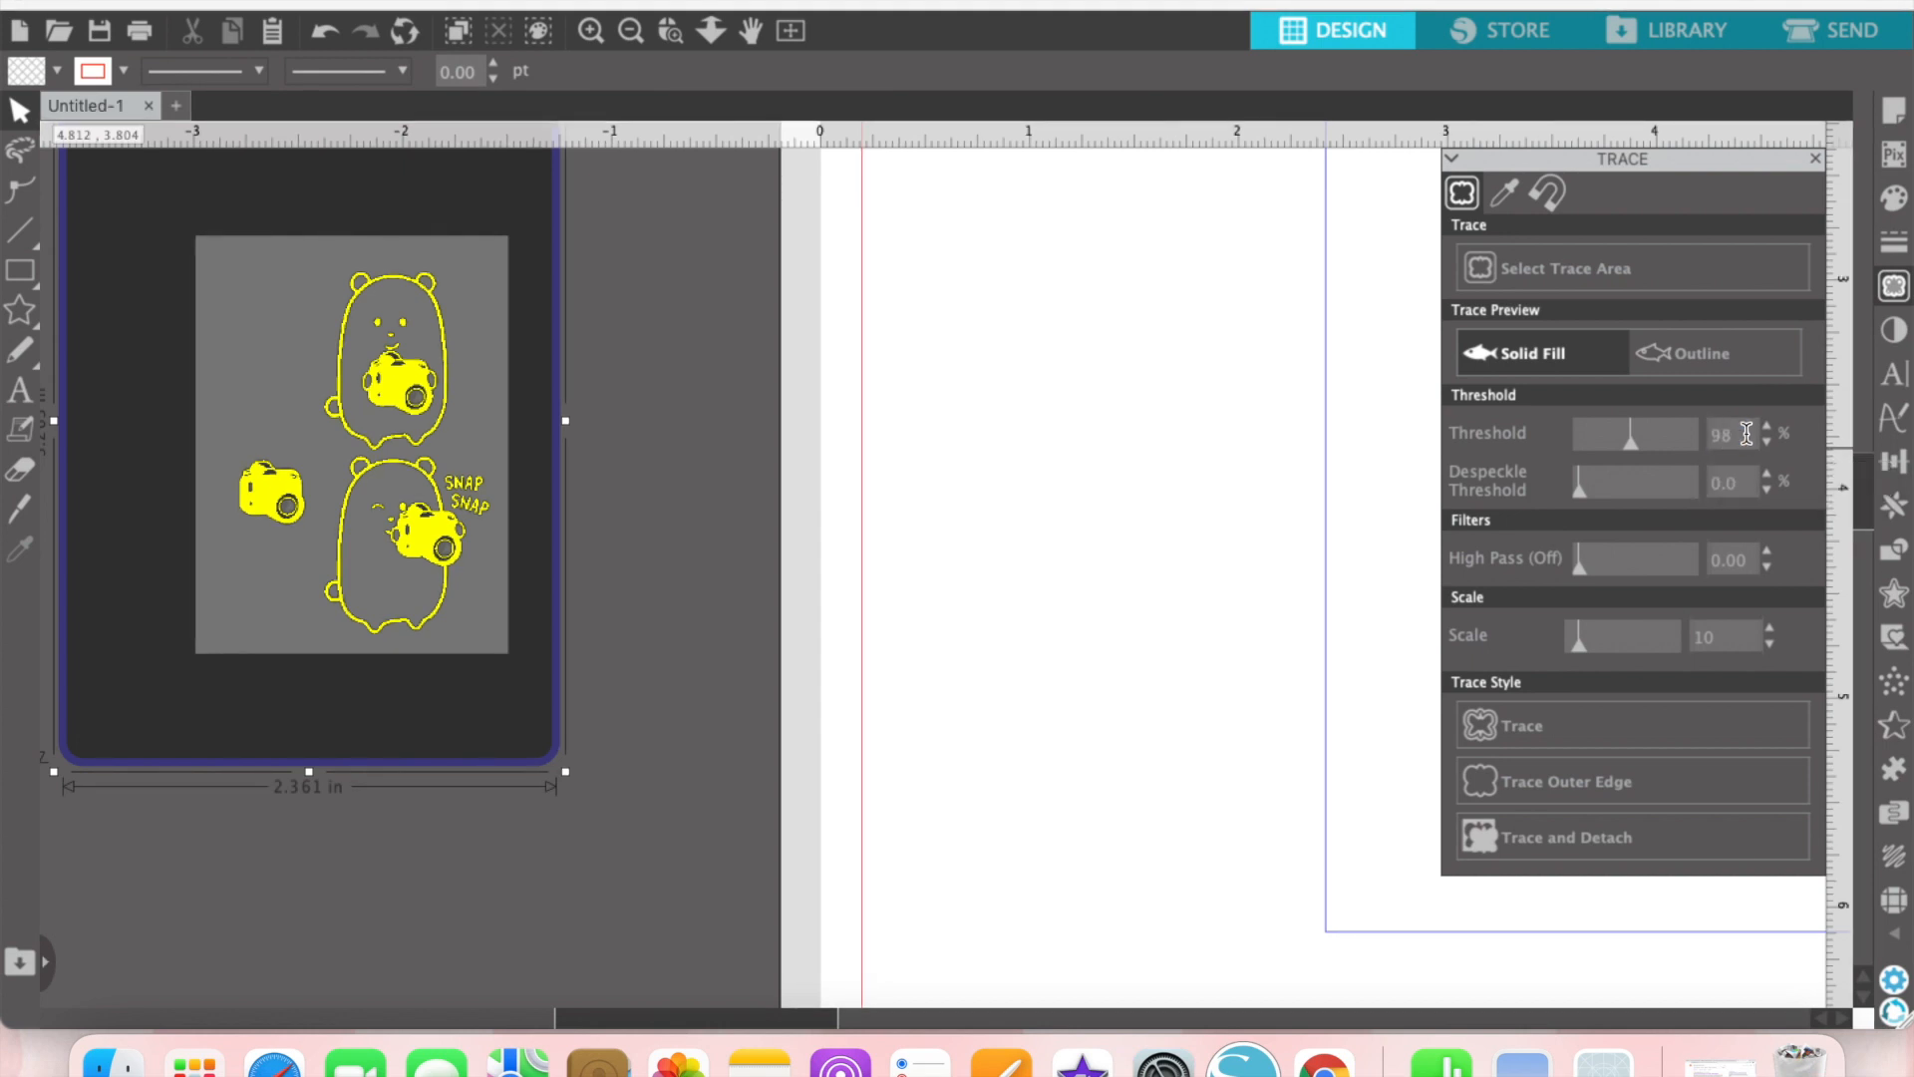
key(Return)
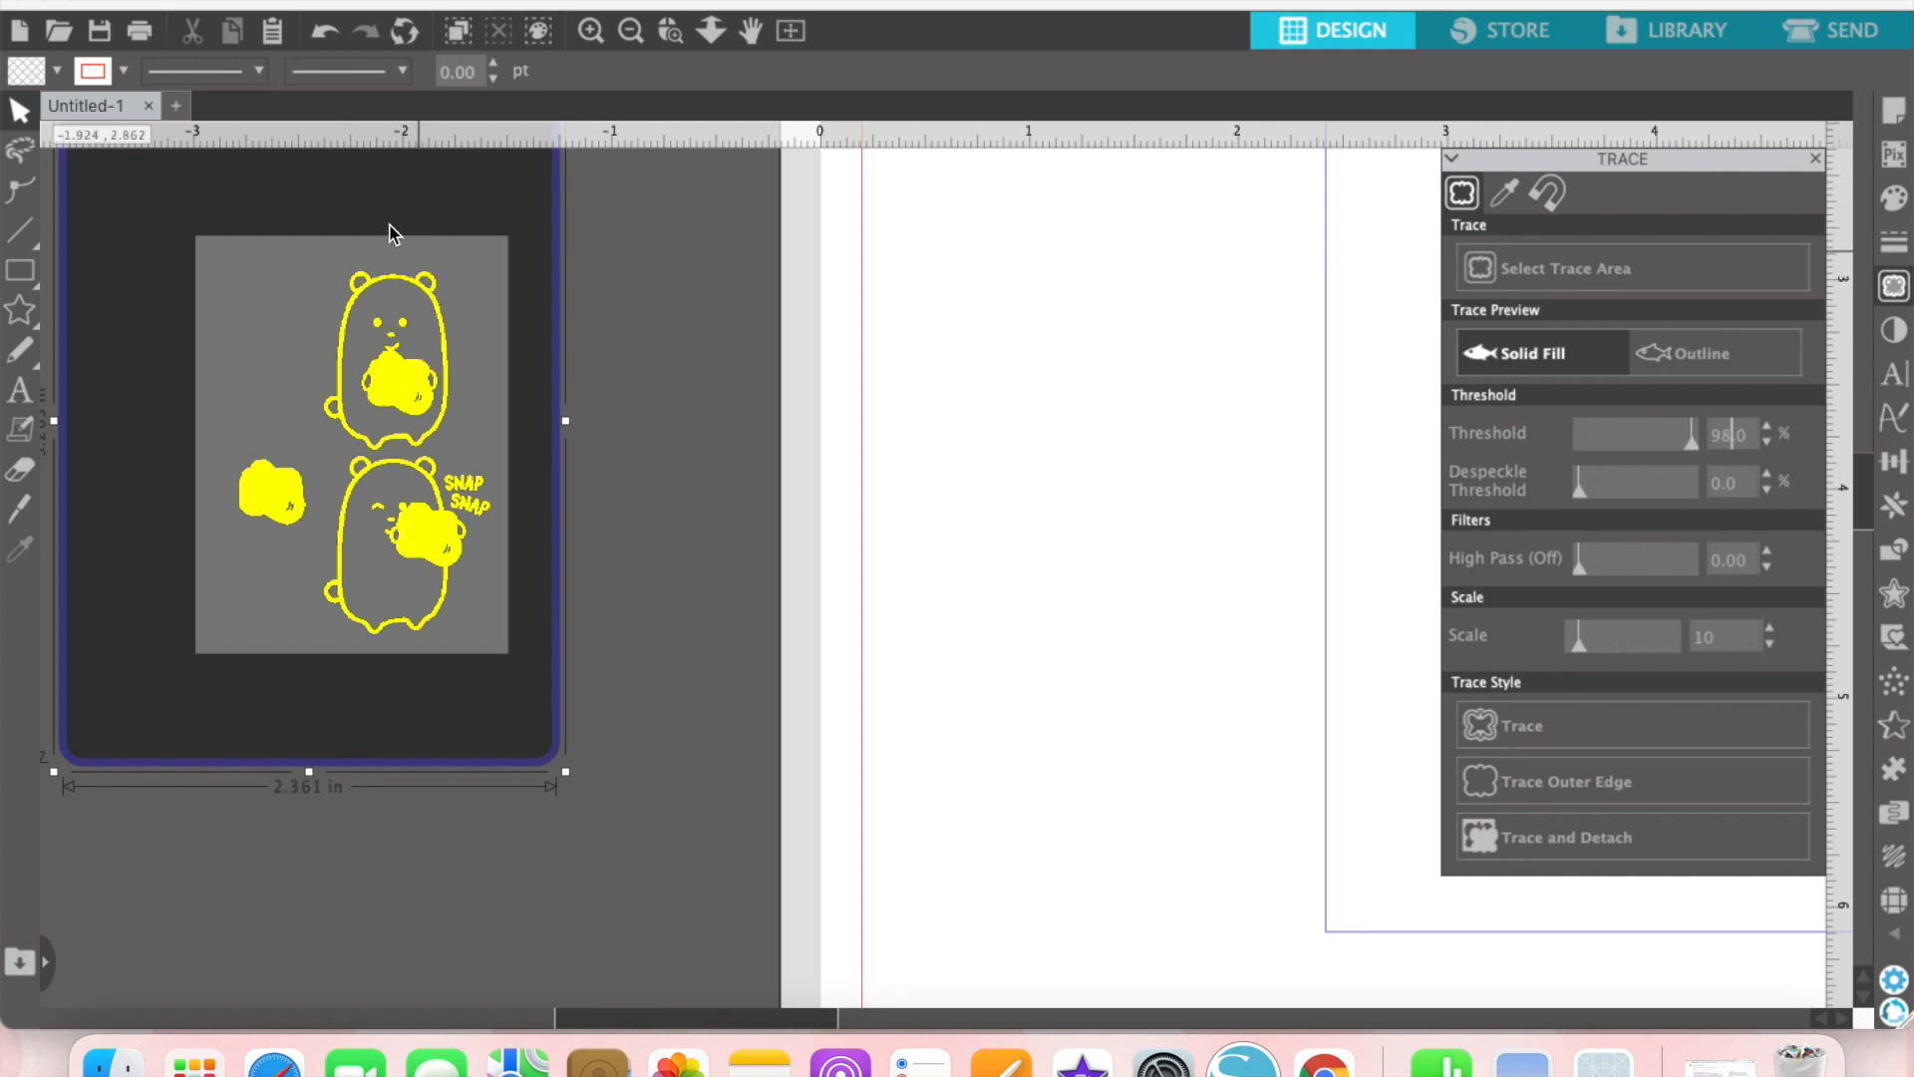
Step: Trace and detach the bears, camera and SNAP words, and delete the leftover white background image
click(1525, 840)
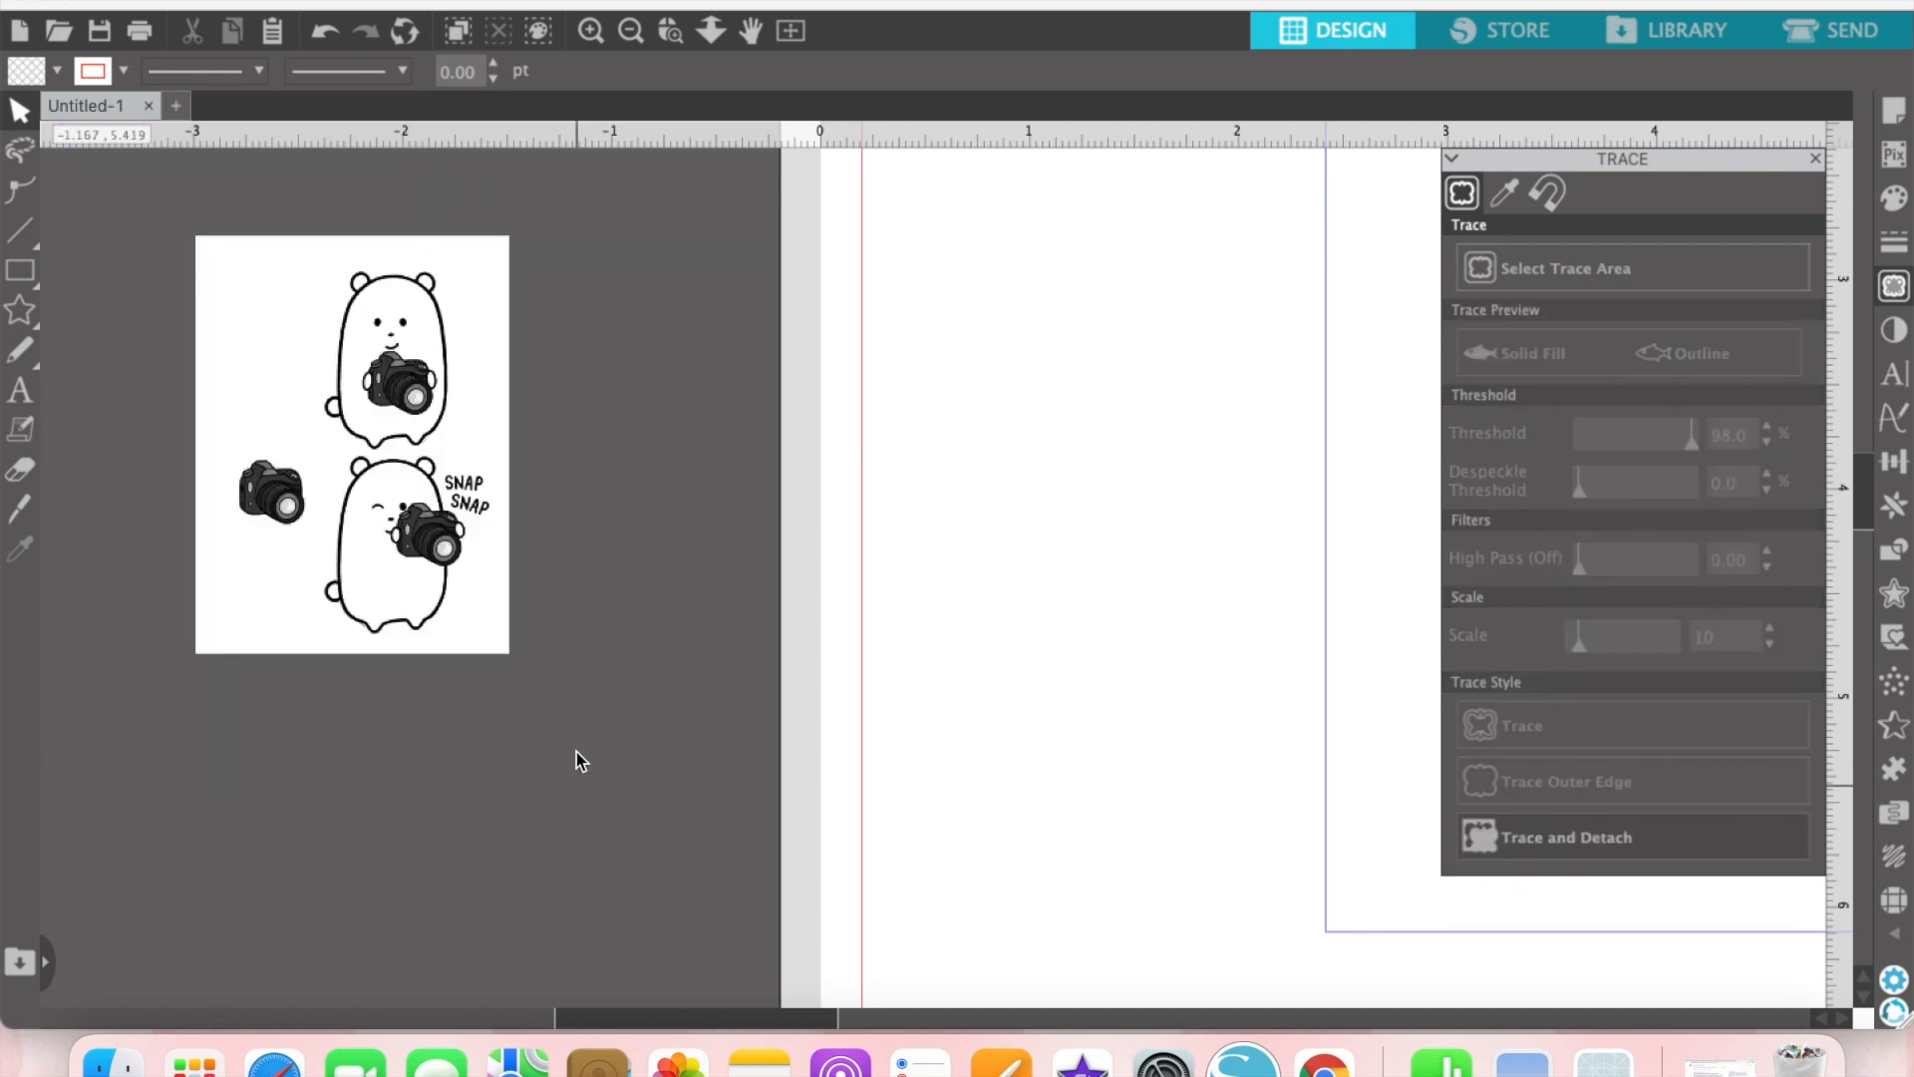
click(484, 630)
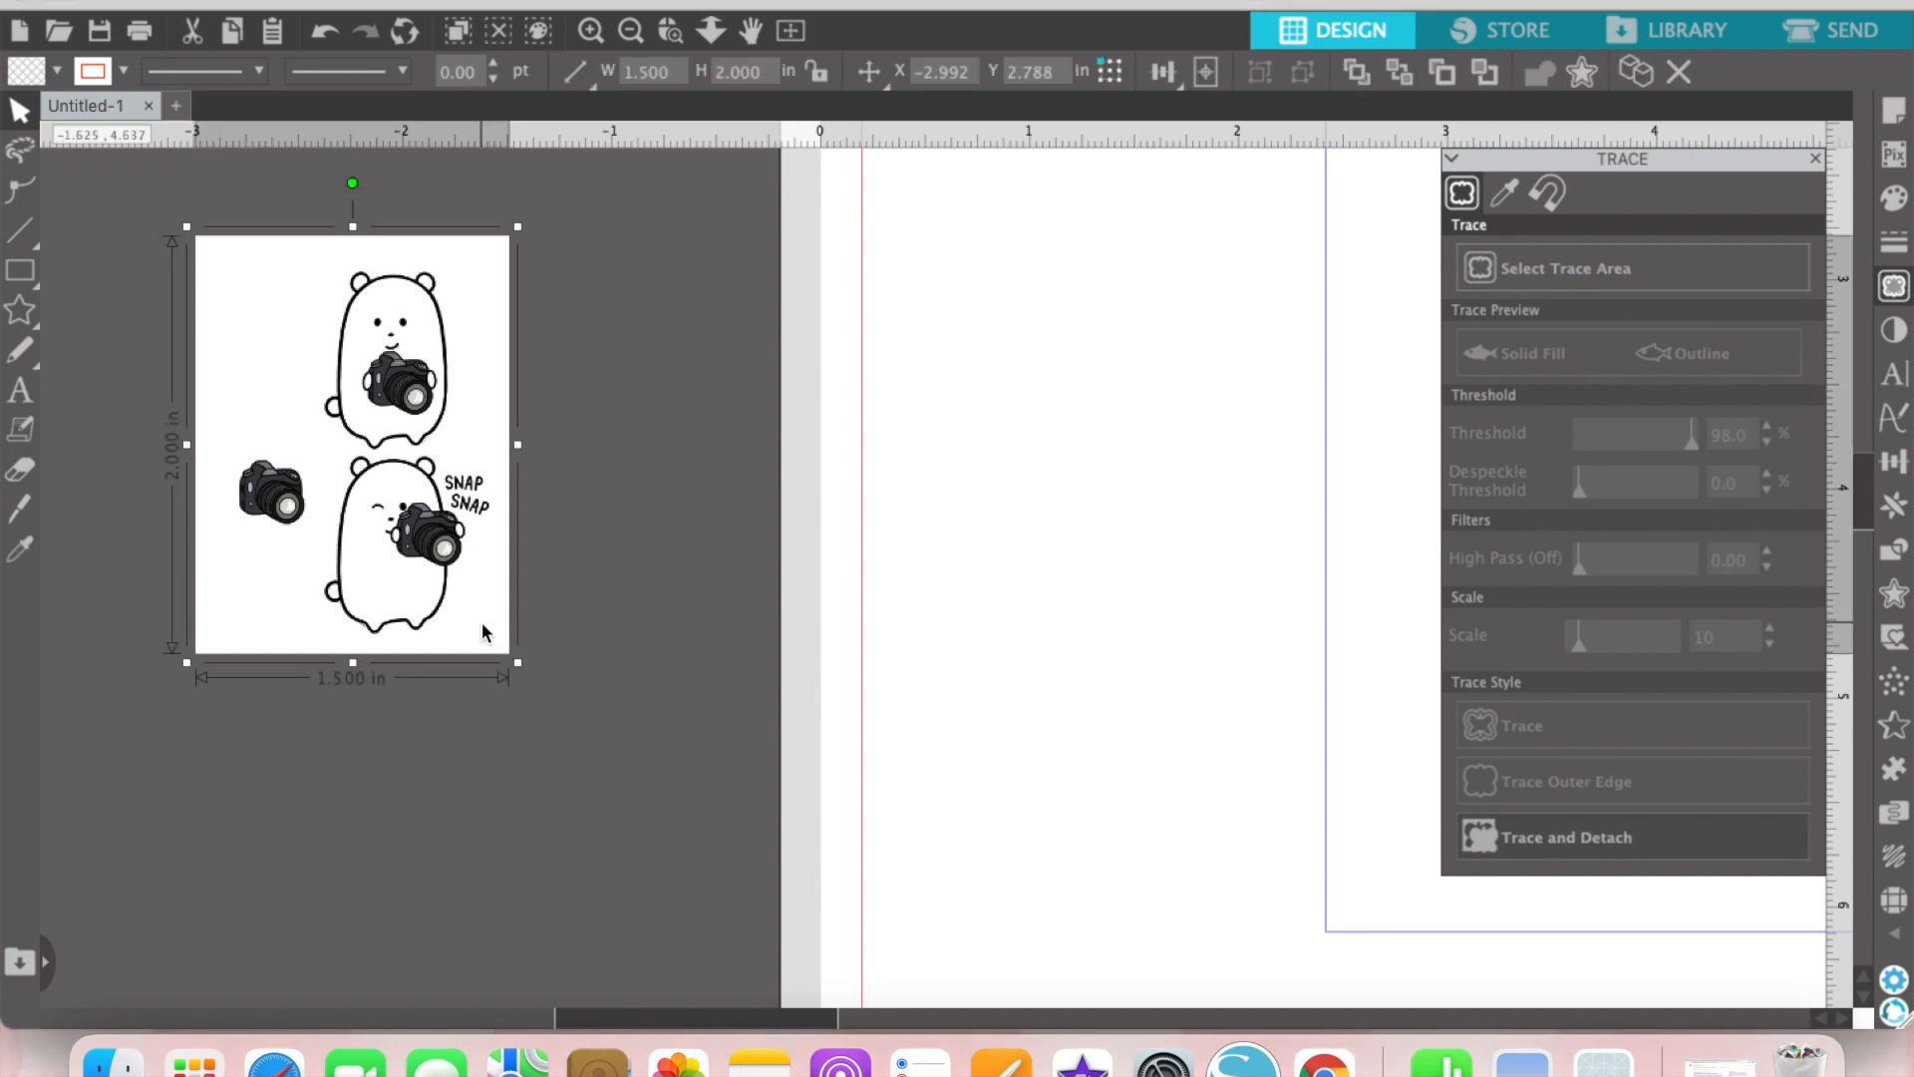
key(Delete)
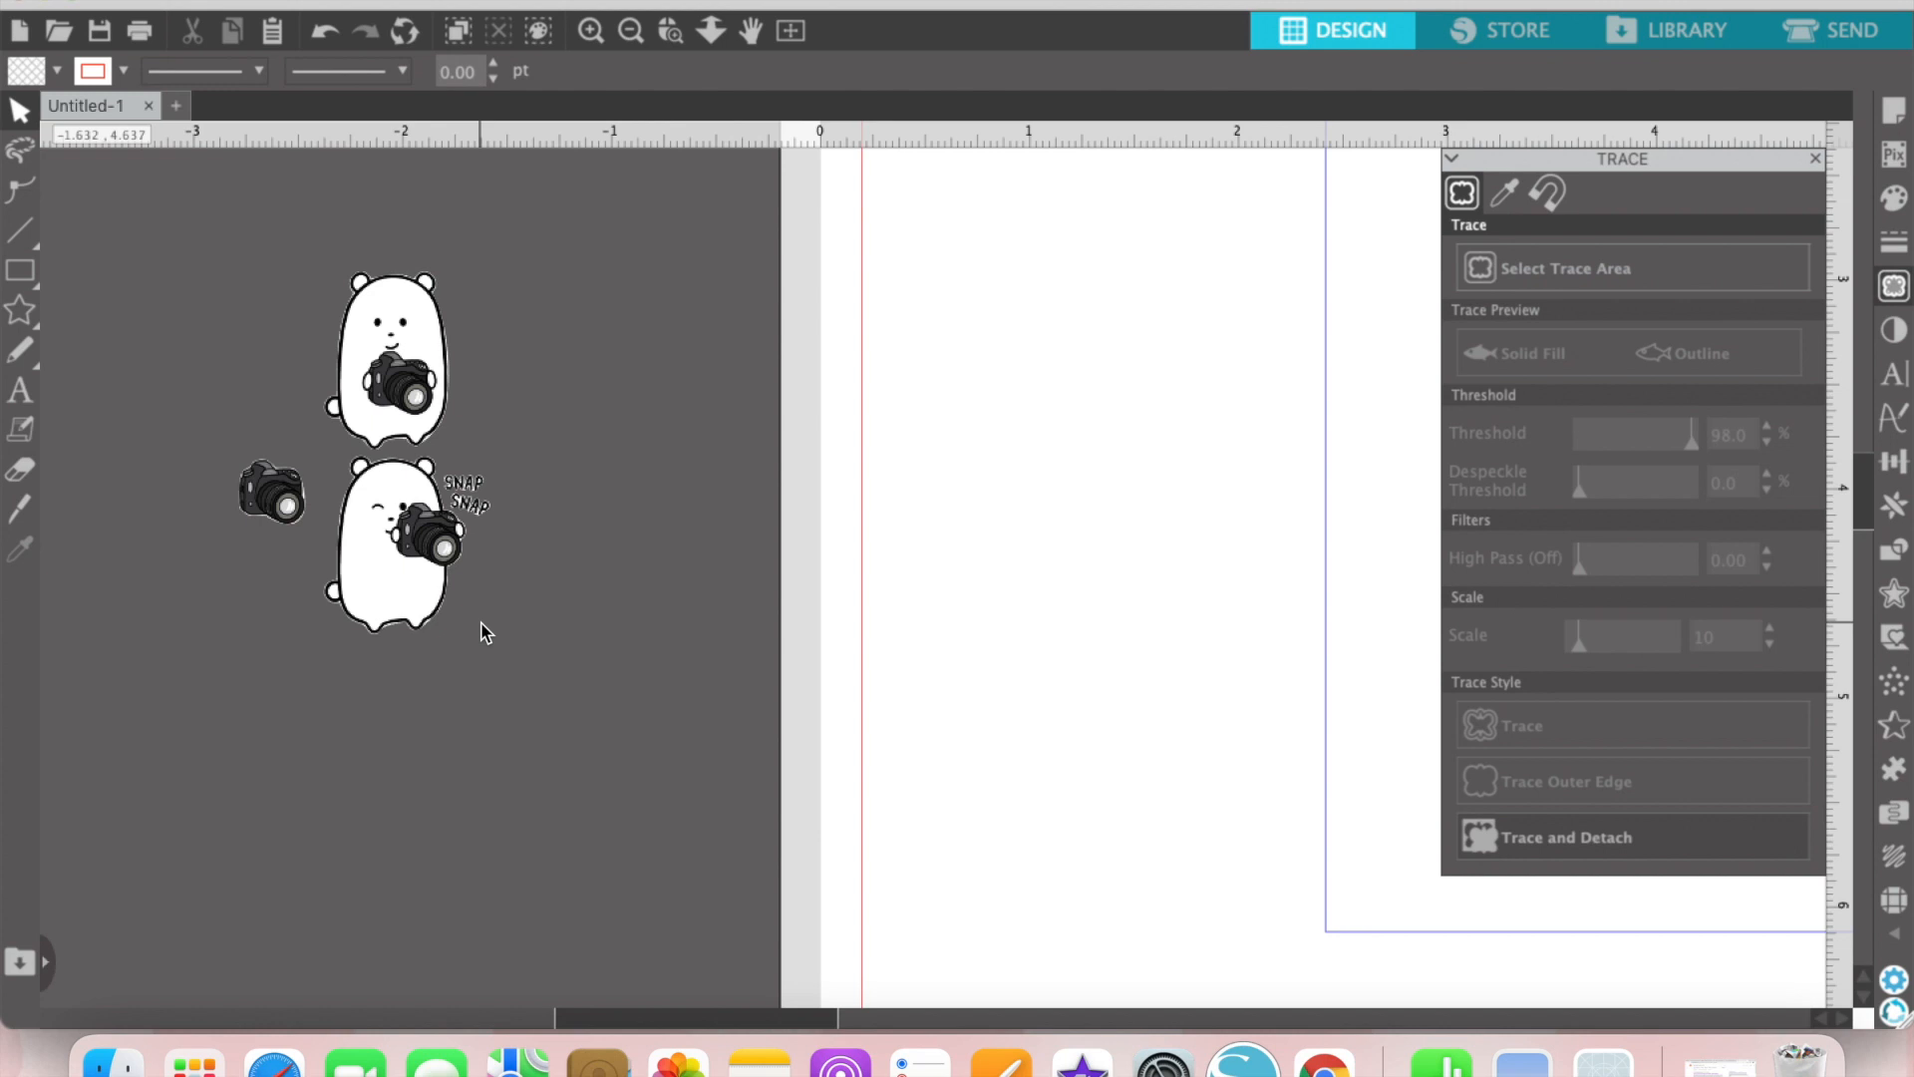
Step: Separate the detached pieces by moving the loose camera and the standing bear away from the winking bear
drag(273, 492, 646, 391)
drag(414, 387, 500, 292)
click(359, 411)
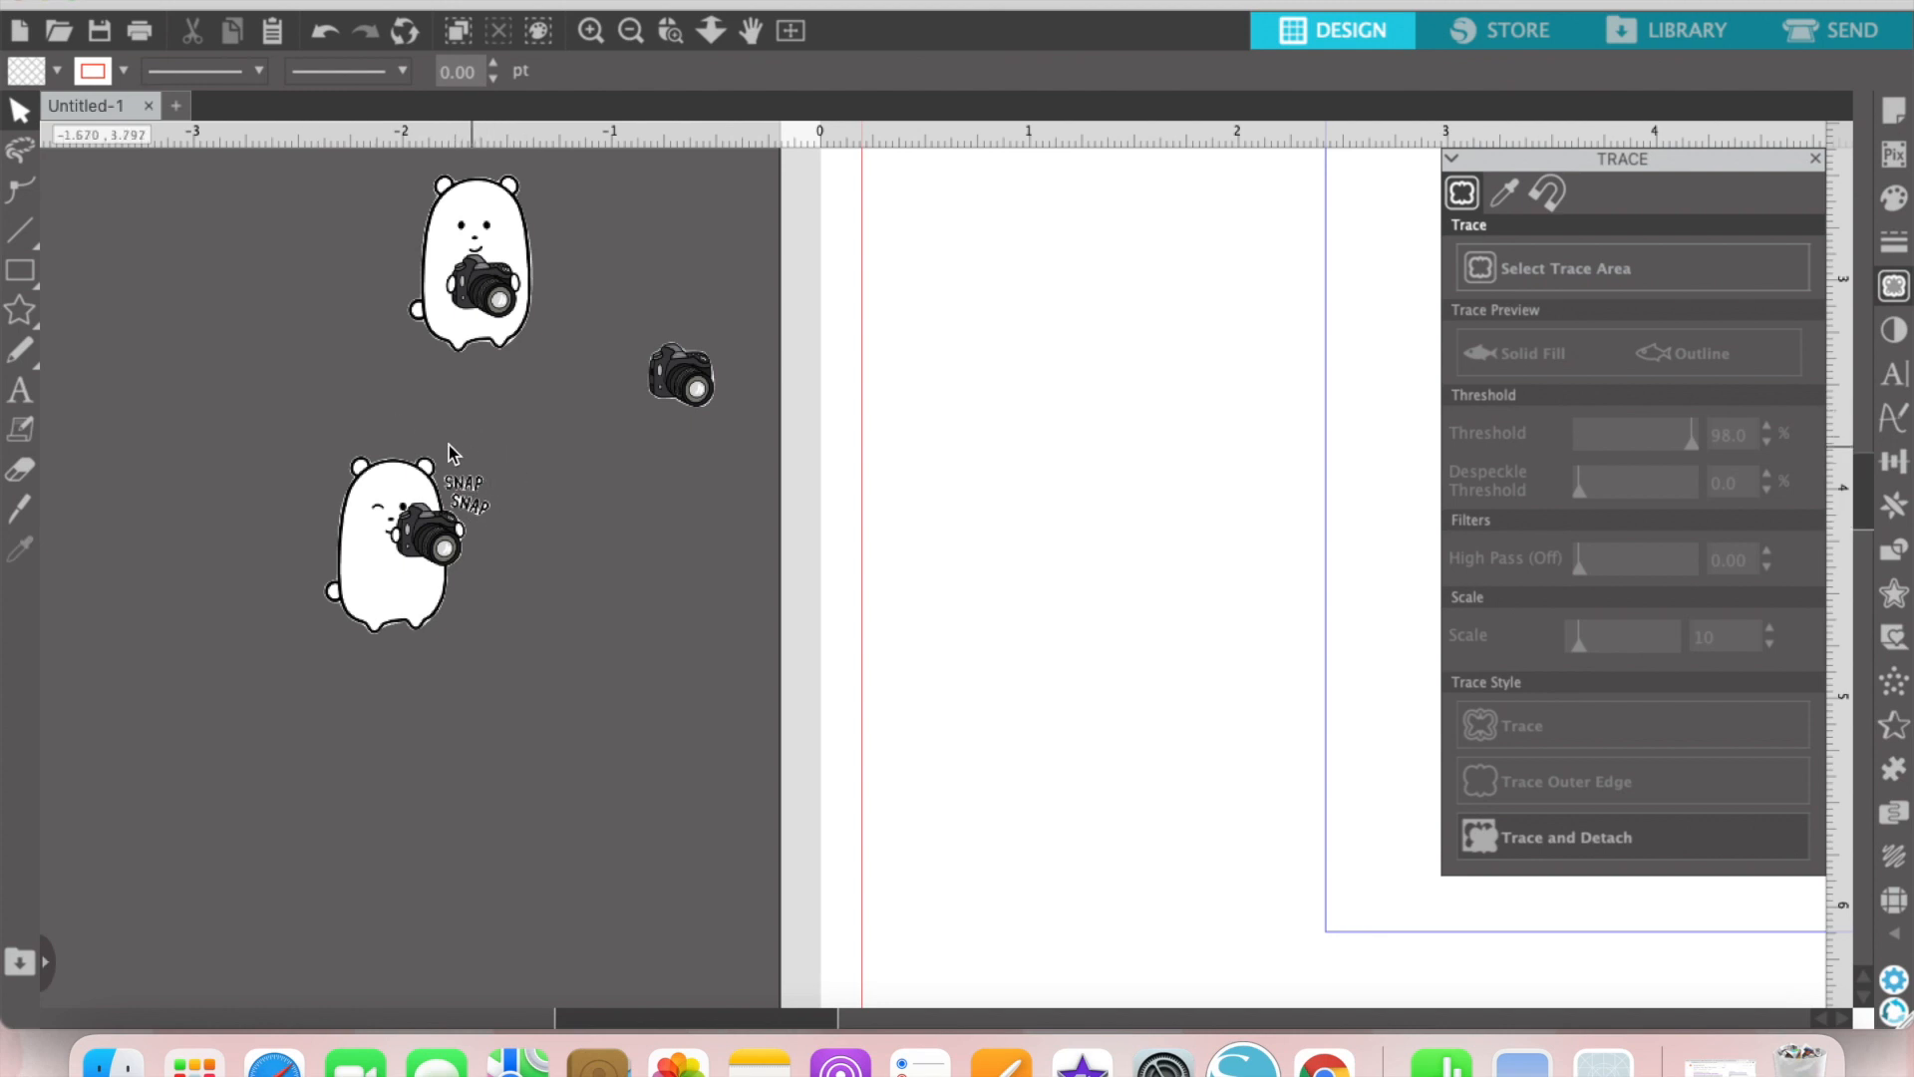
Step: Try moving the upper SNAP word away from the winking bear, and undo the move
drag(295, 414, 547, 653)
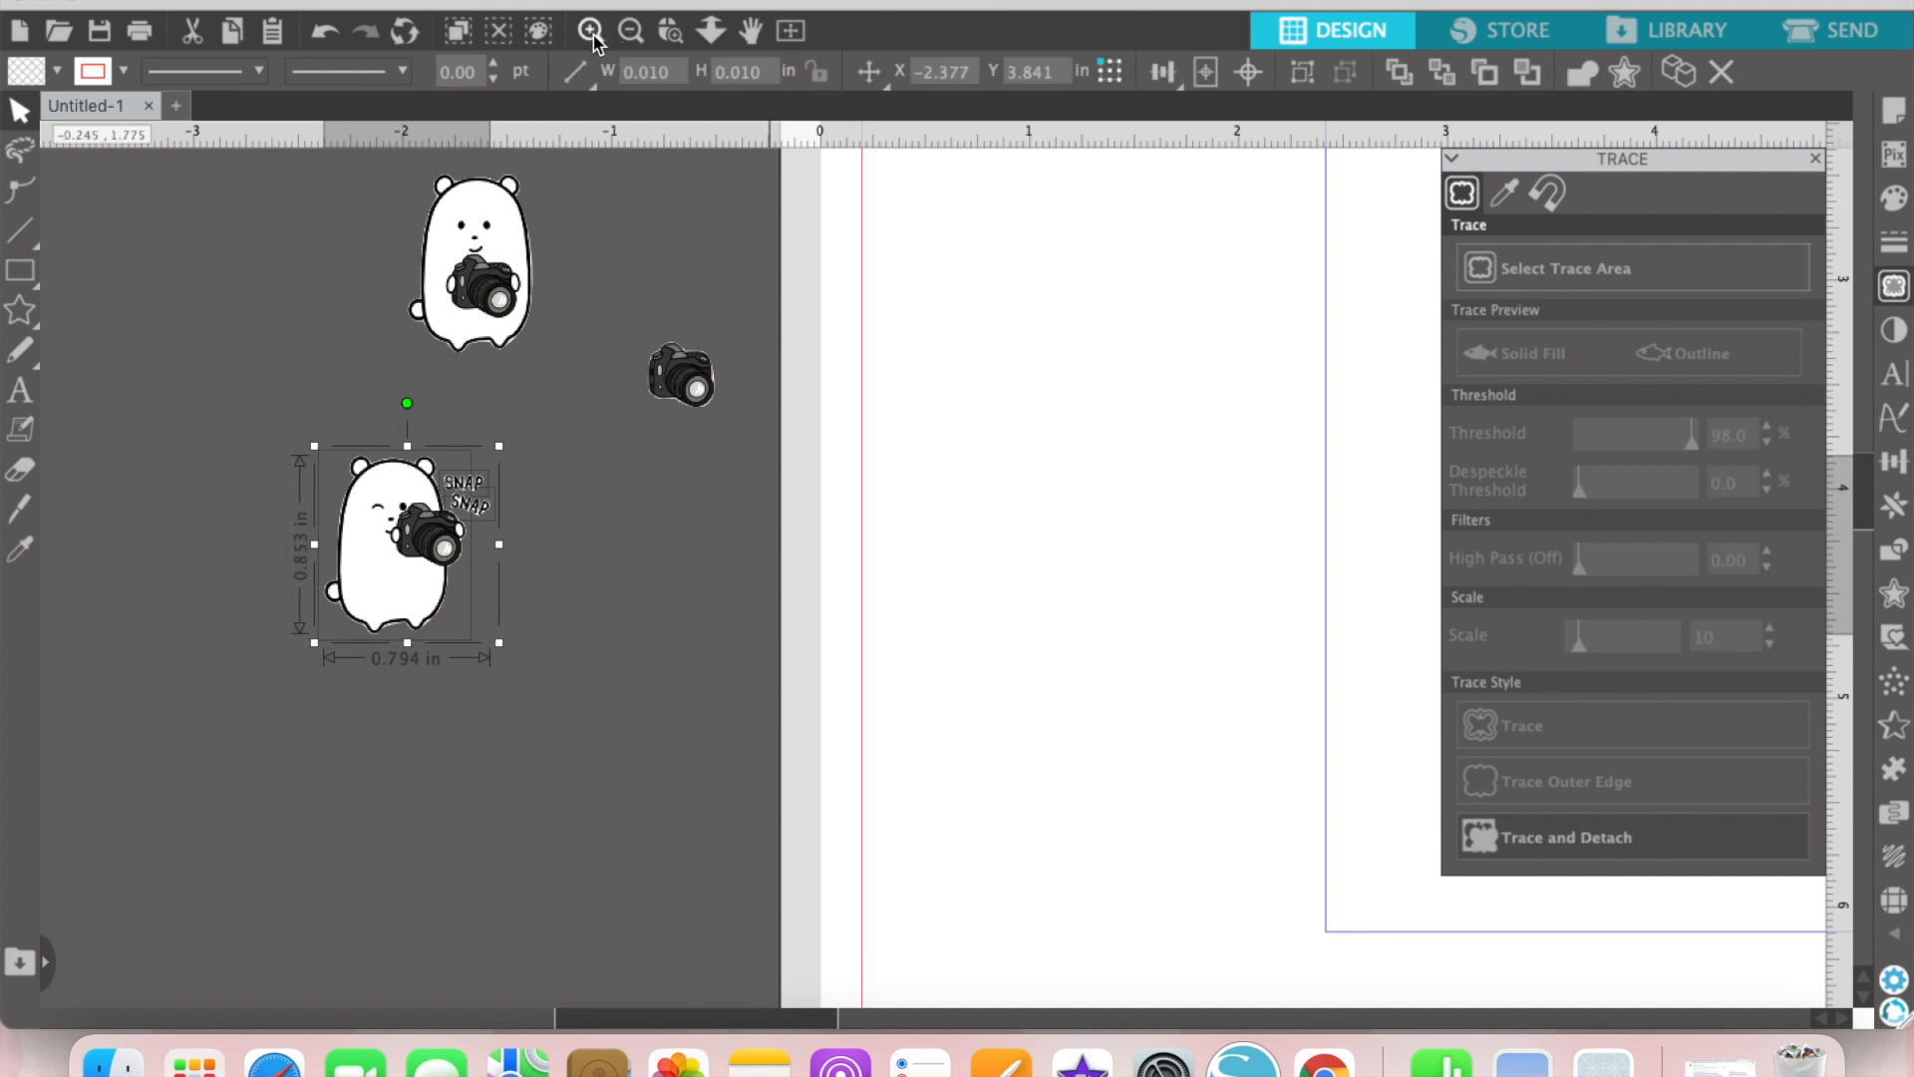
click(591, 31)
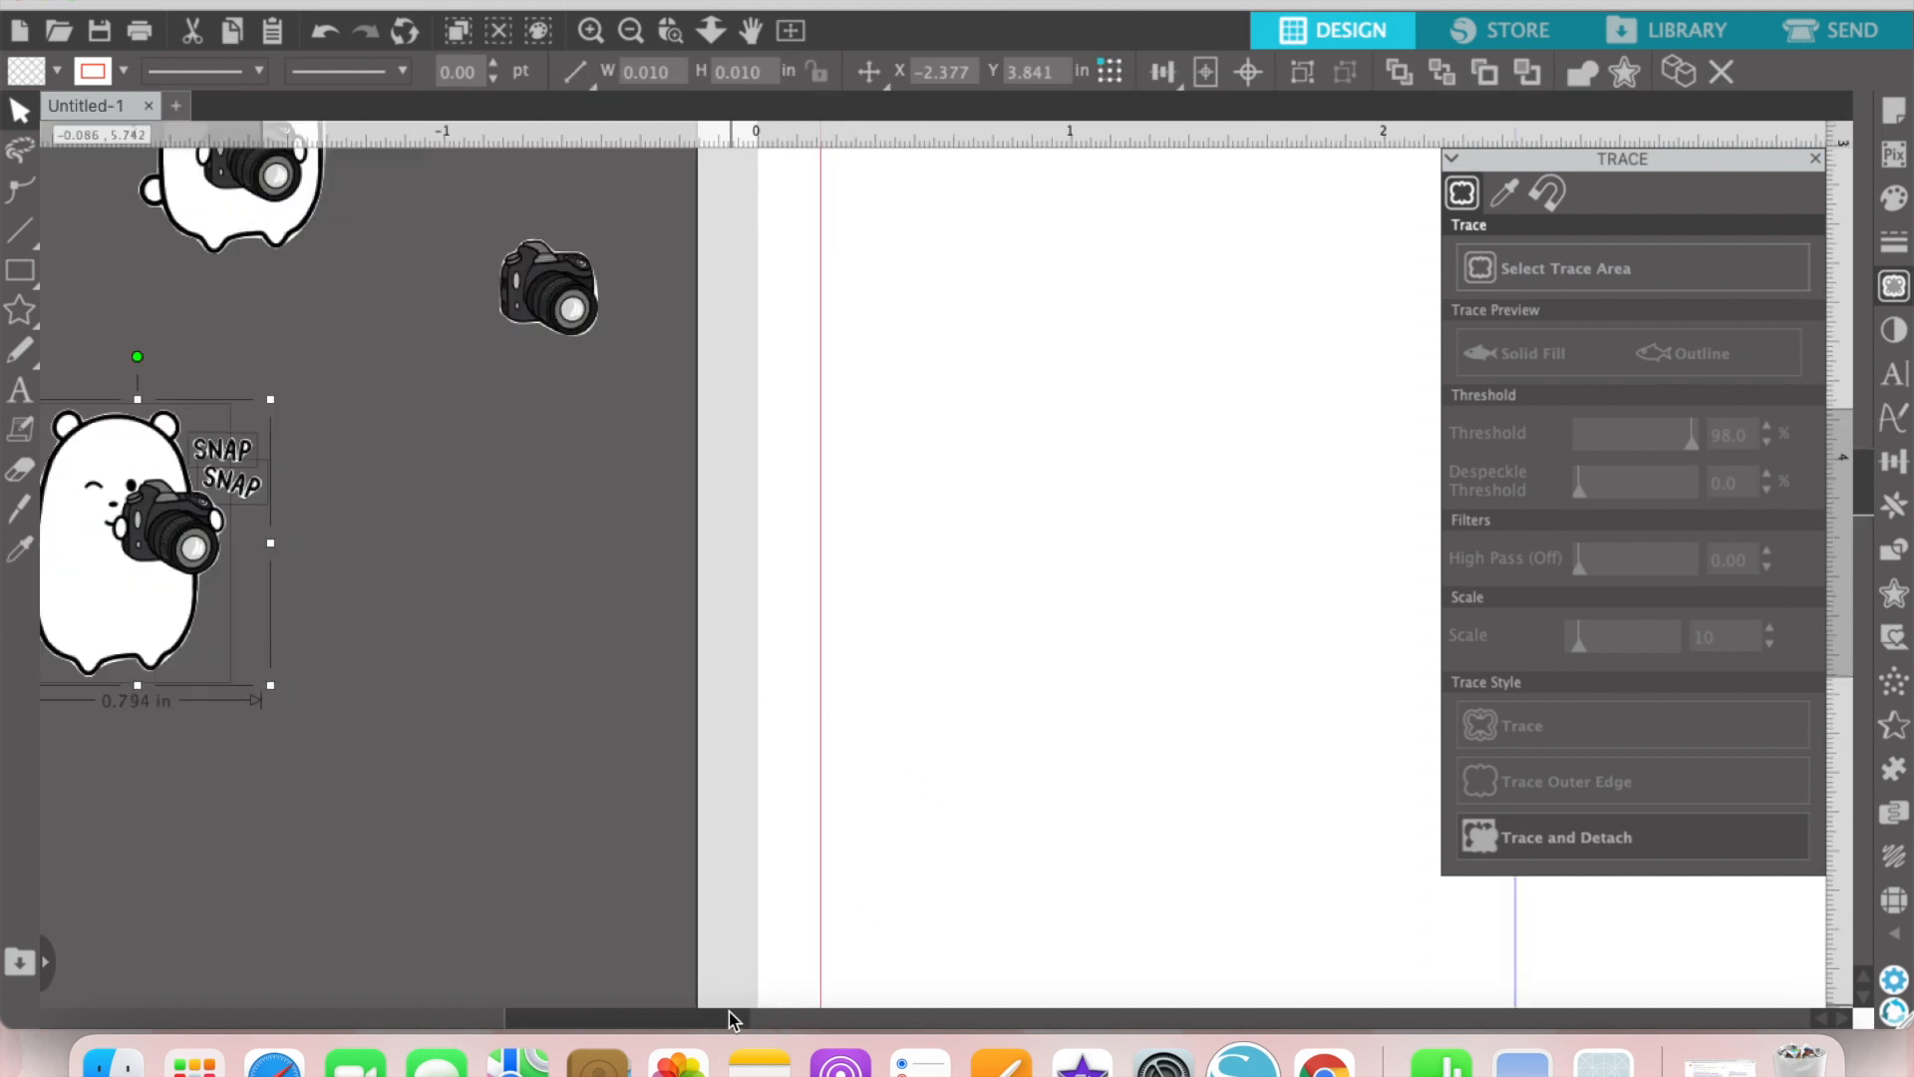
drag(727, 1011, 641, 1008)
click(777, 706)
drag(603, 459, 742, 426)
click(604, 443)
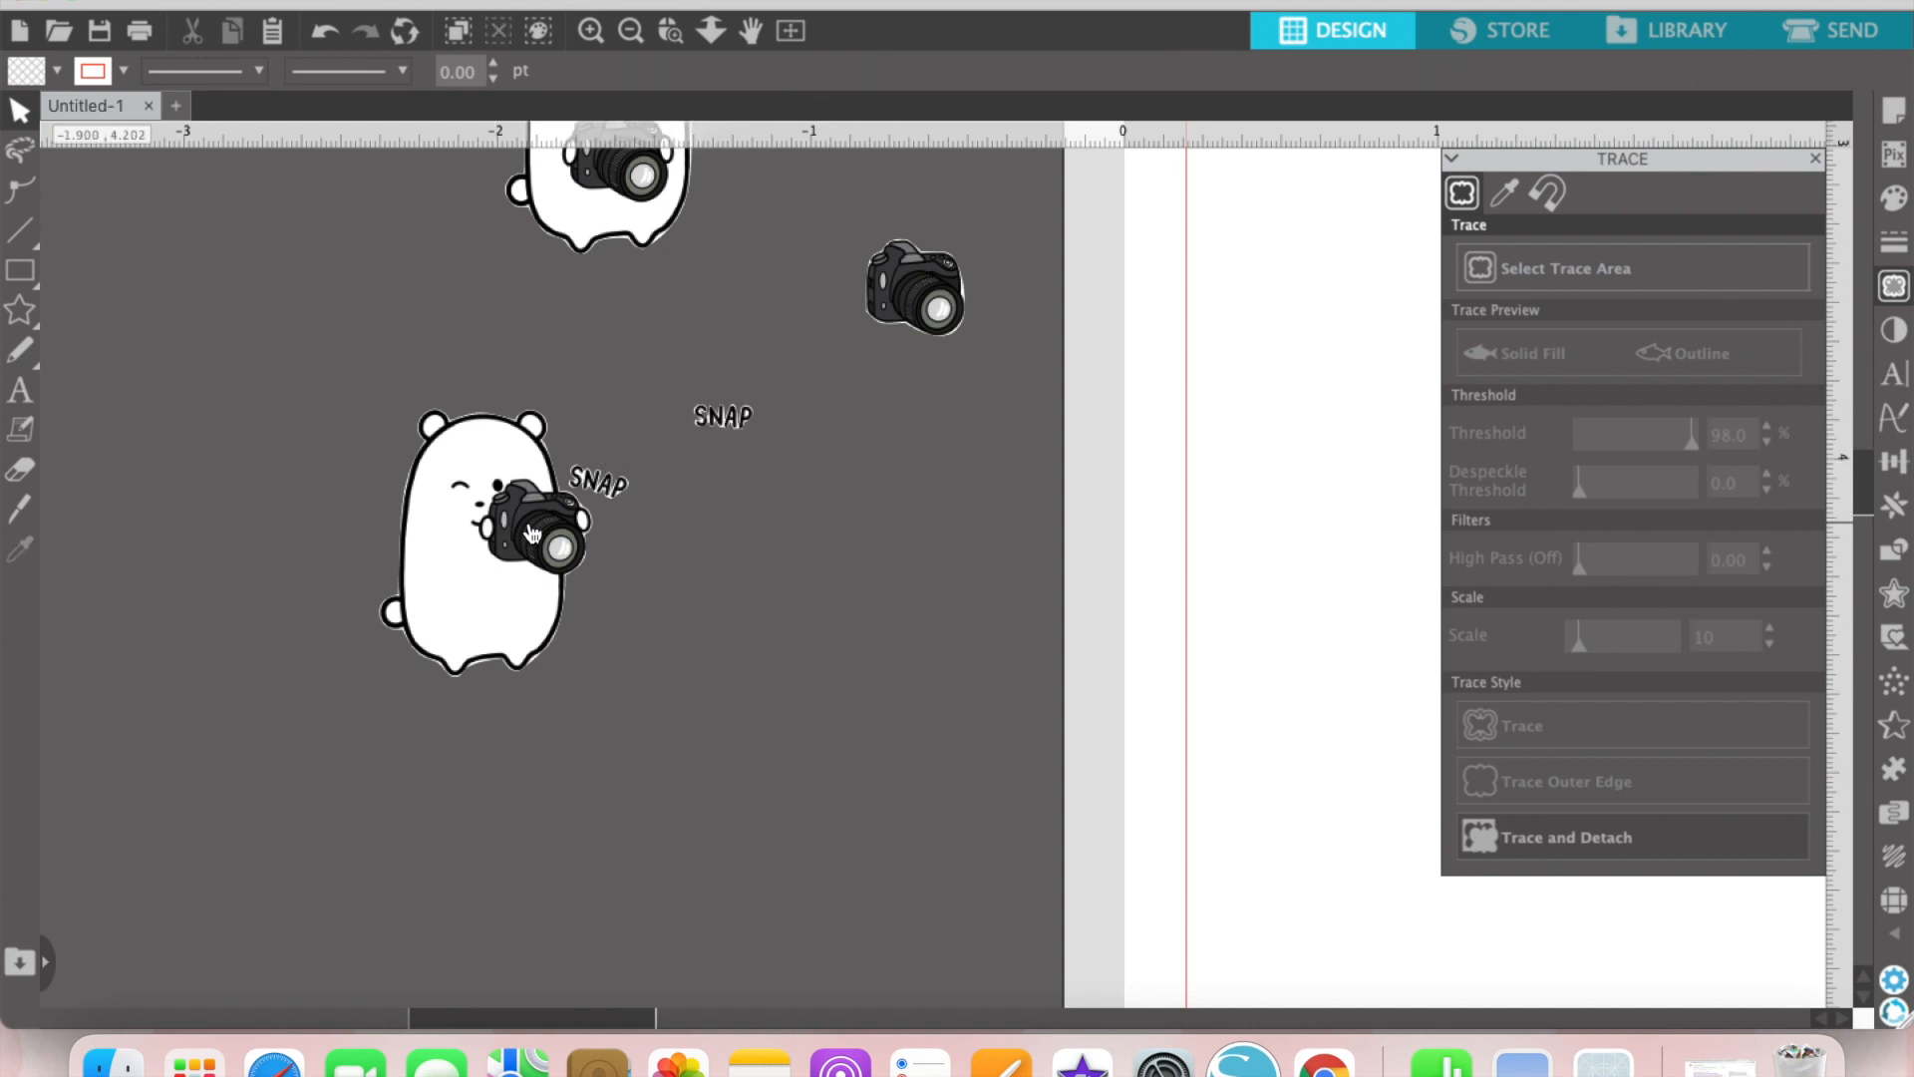
click(331, 42)
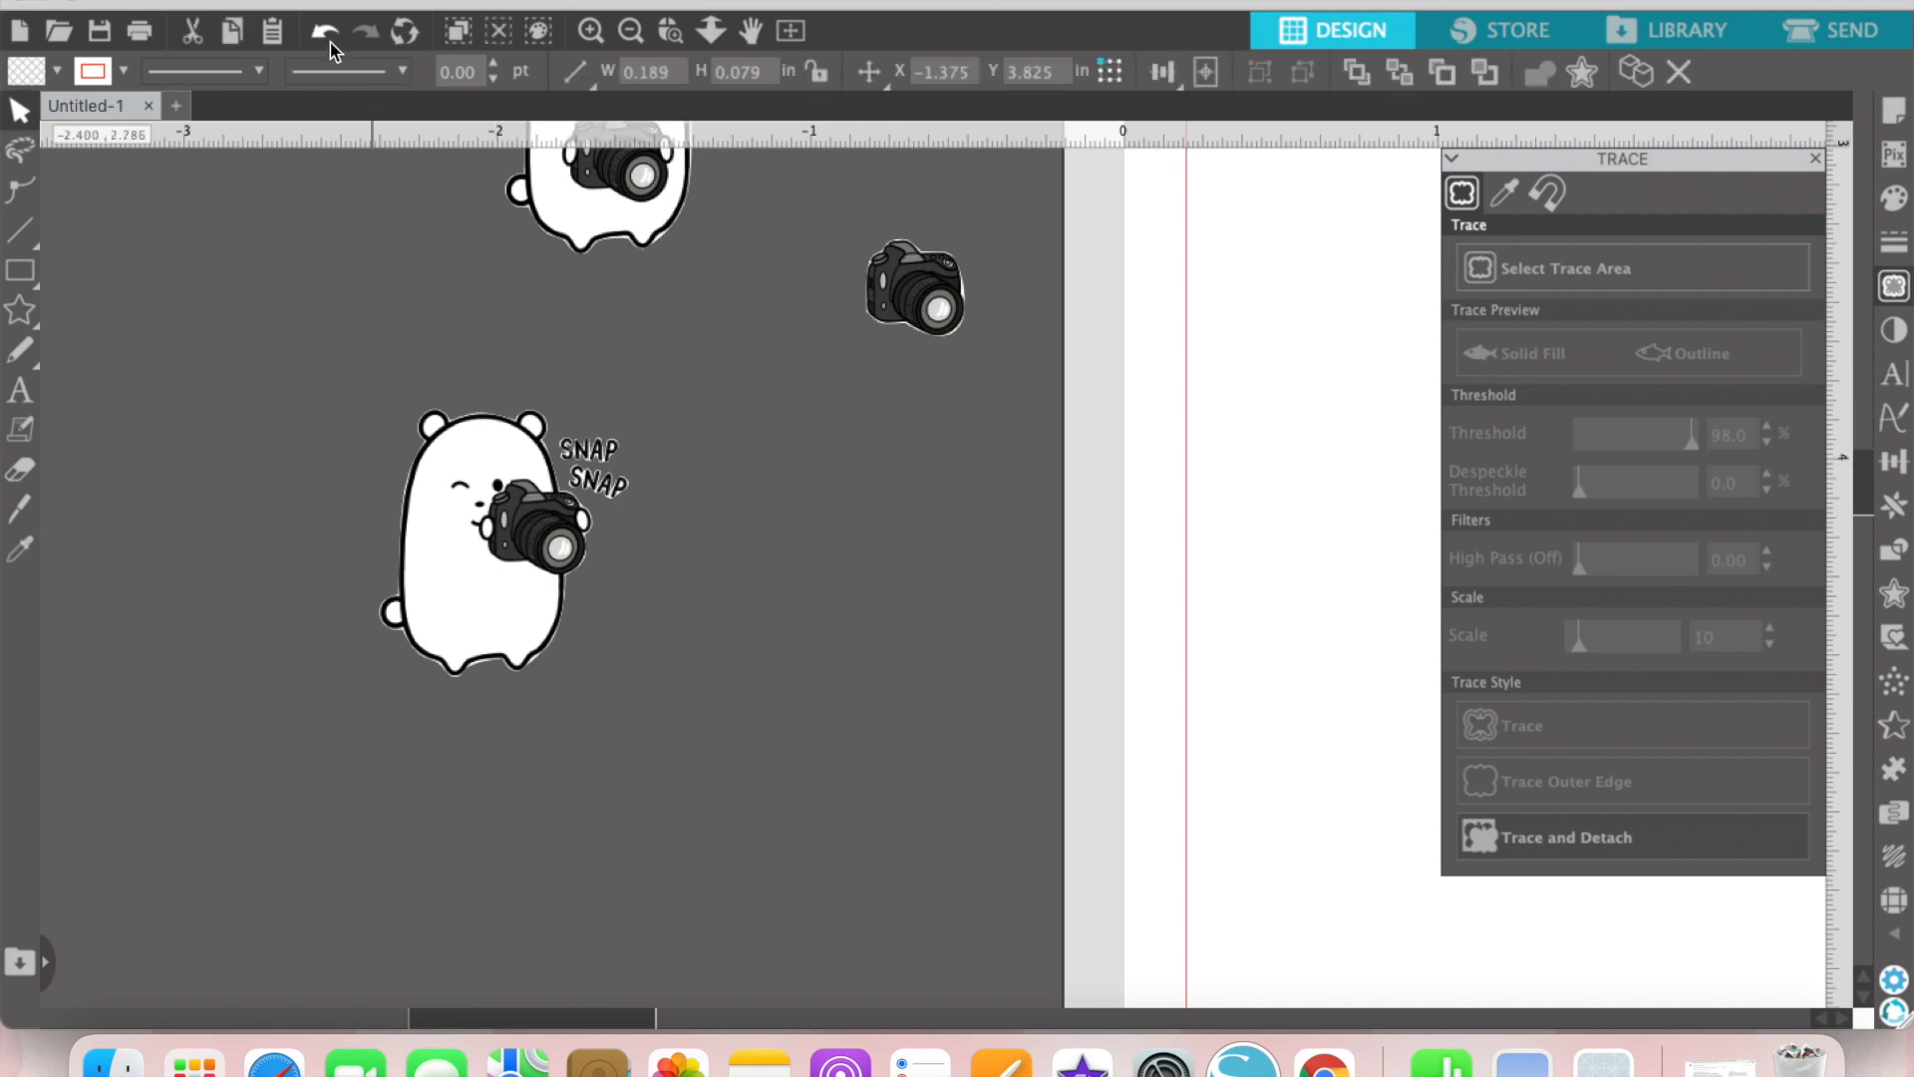
Step: Group the winking bear with its two SNAP words and move the group nearer to the page
drag(385, 360, 691, 739)
key(super+g)
click(728, 614)
drag(464, 536, 709, 483)
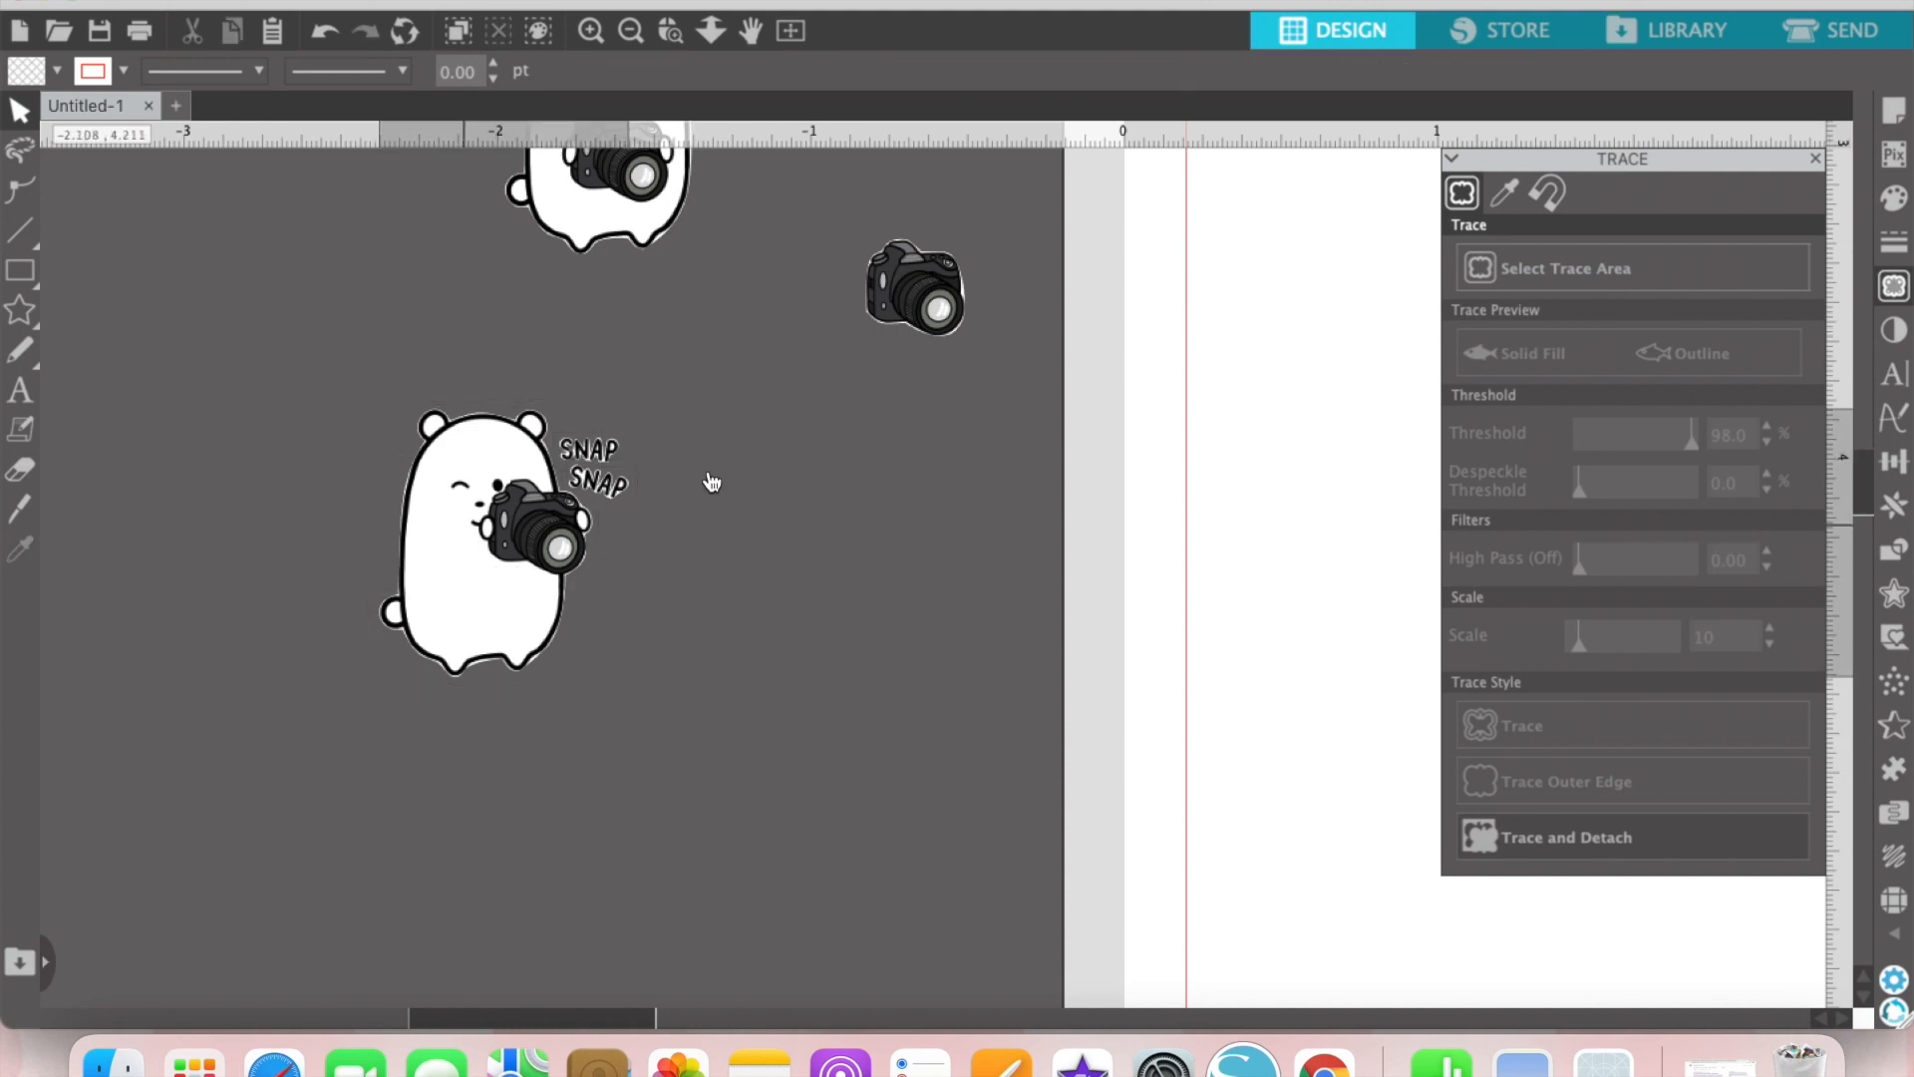
click(750, 289)
Step: Move the standing bear and the winking bear onto the page, stacked in the blank area beside the sheet frame
click(632, 32)
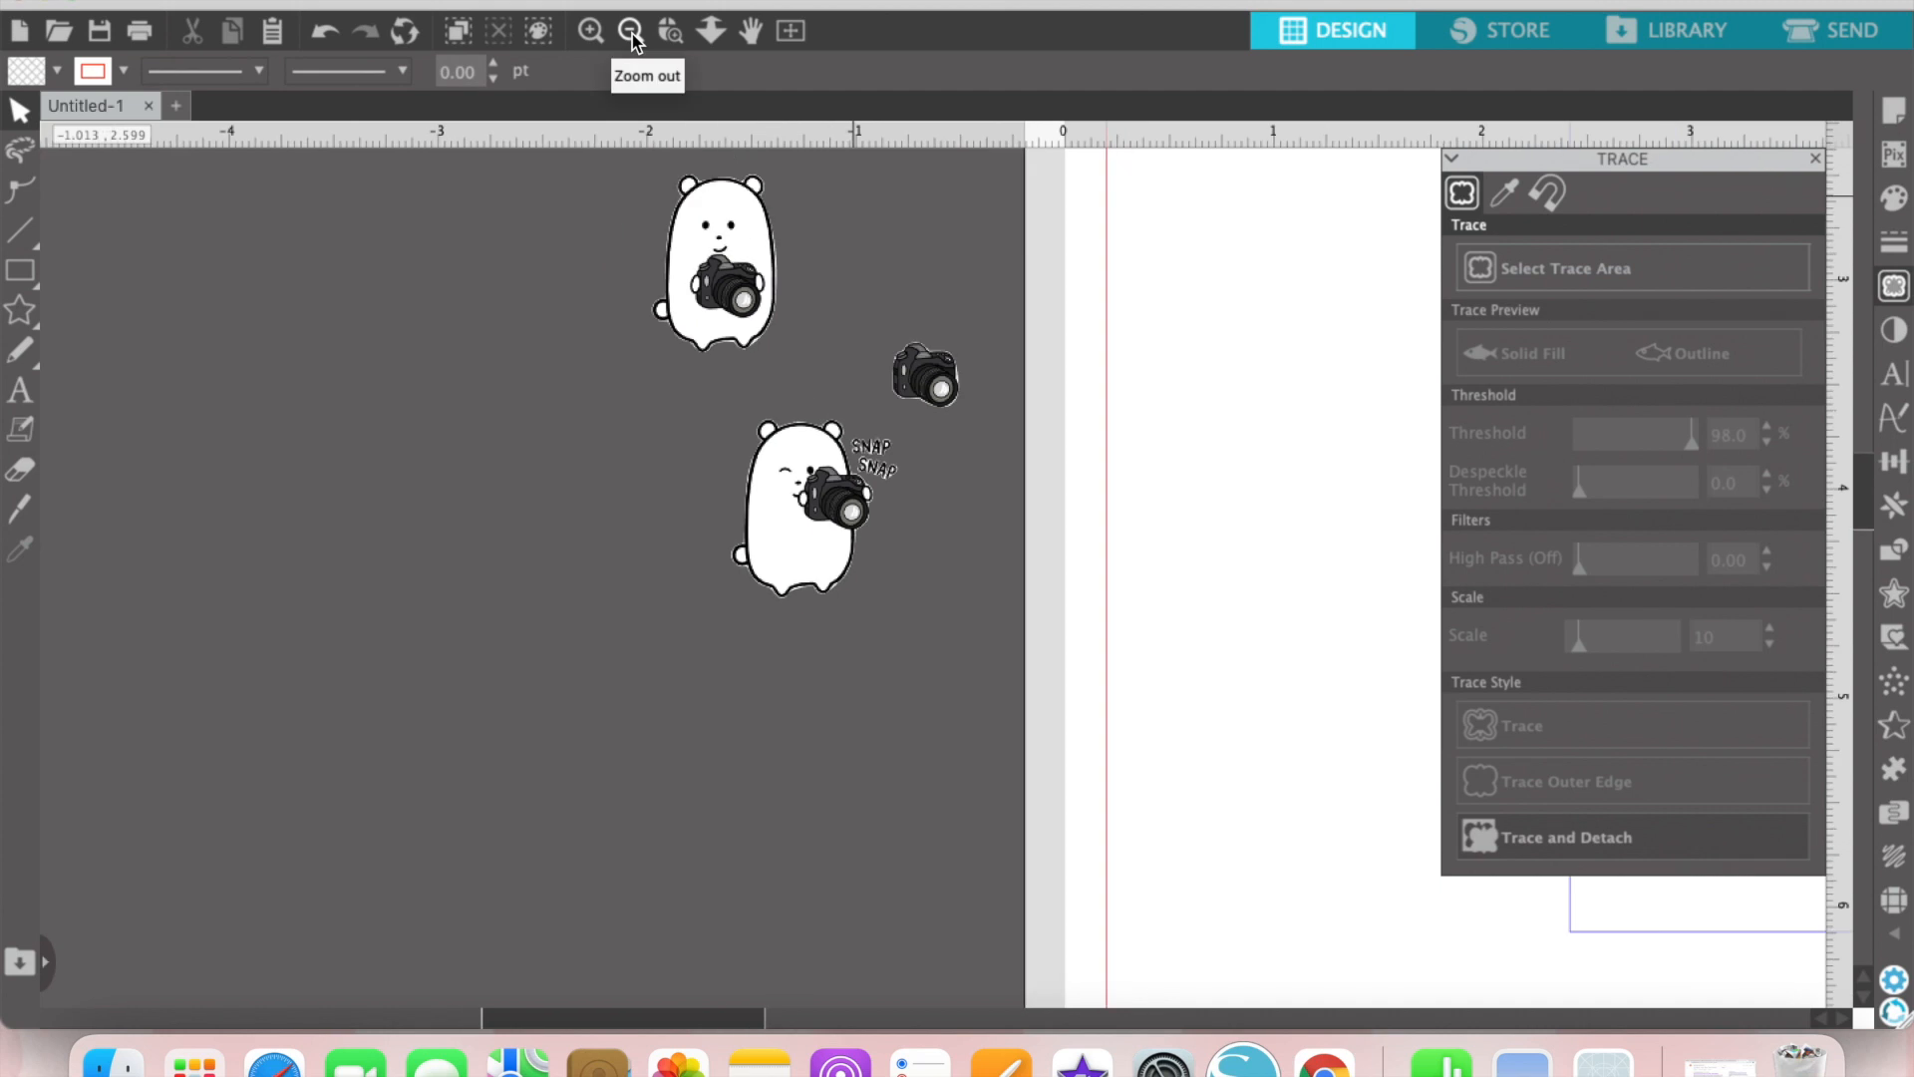
drag(748, 1015, 886, 1015)
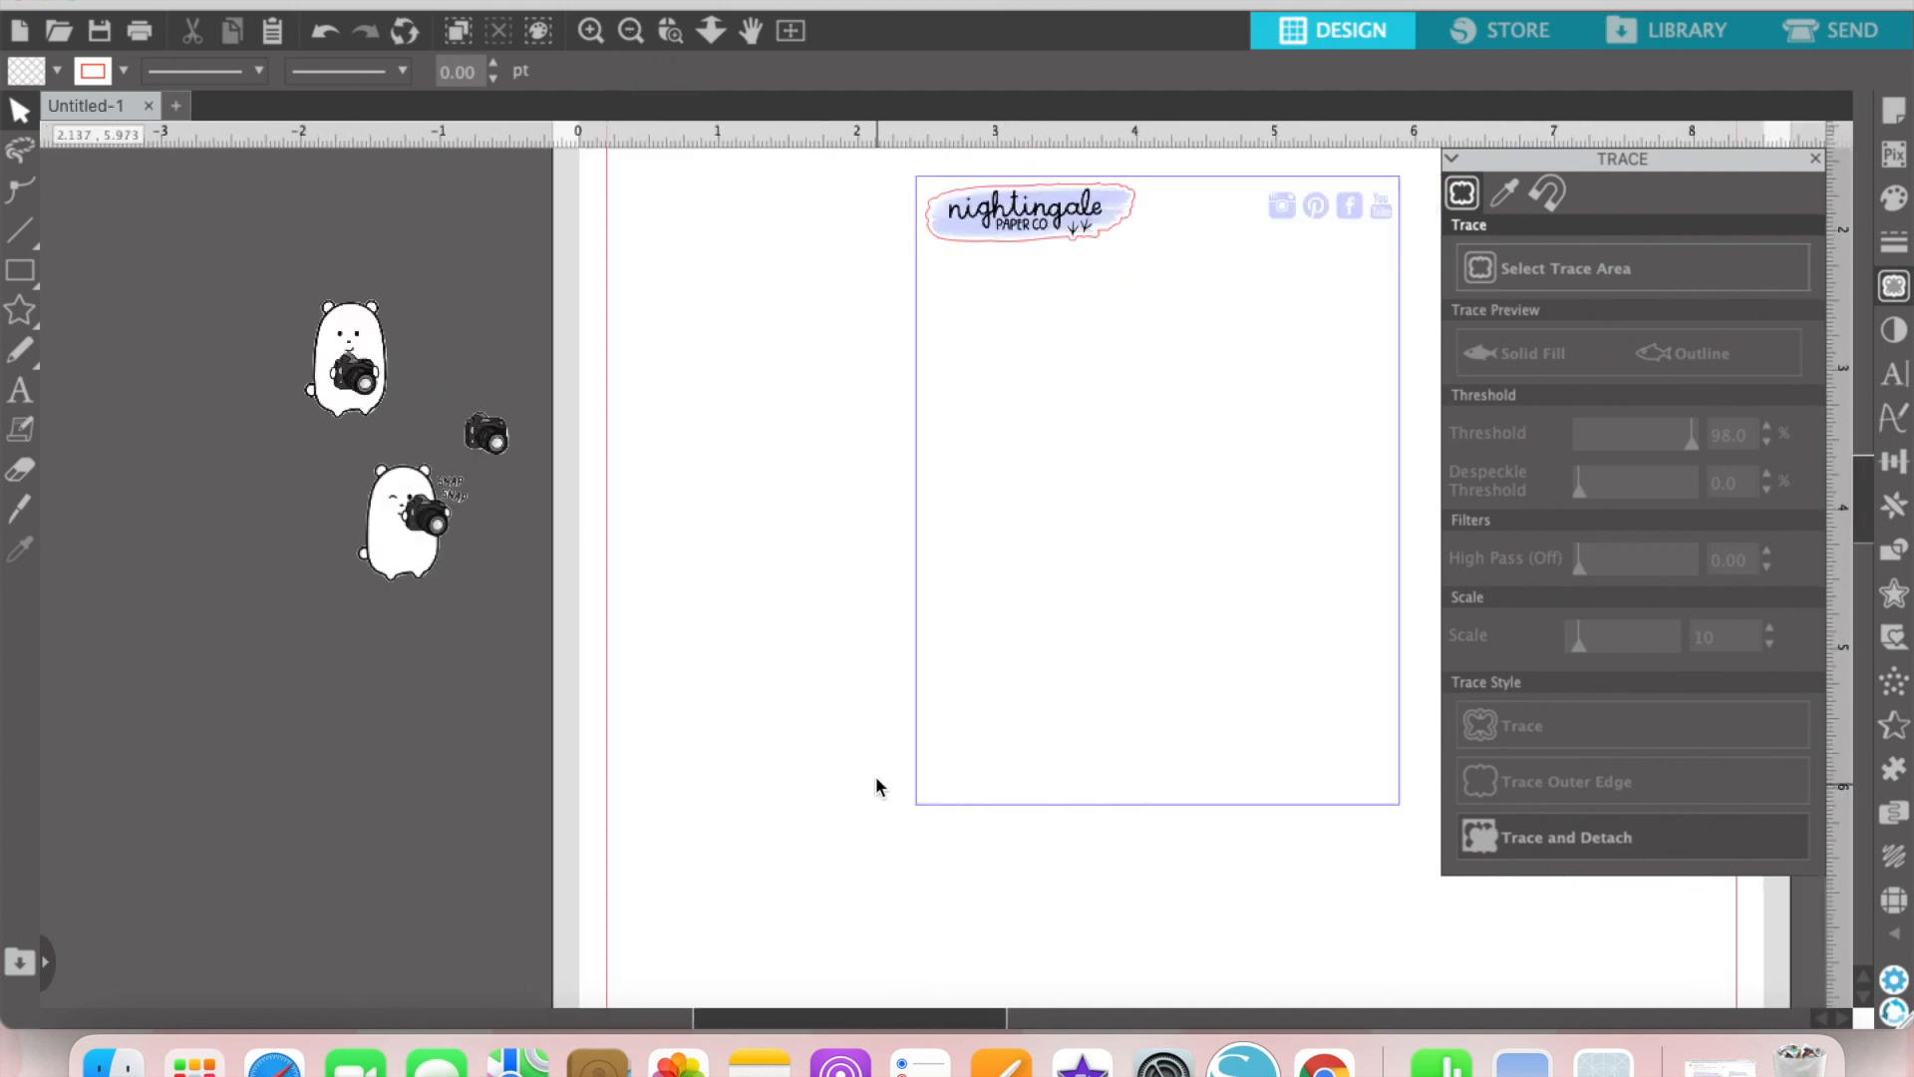
scroll(875, 775, up, 3)
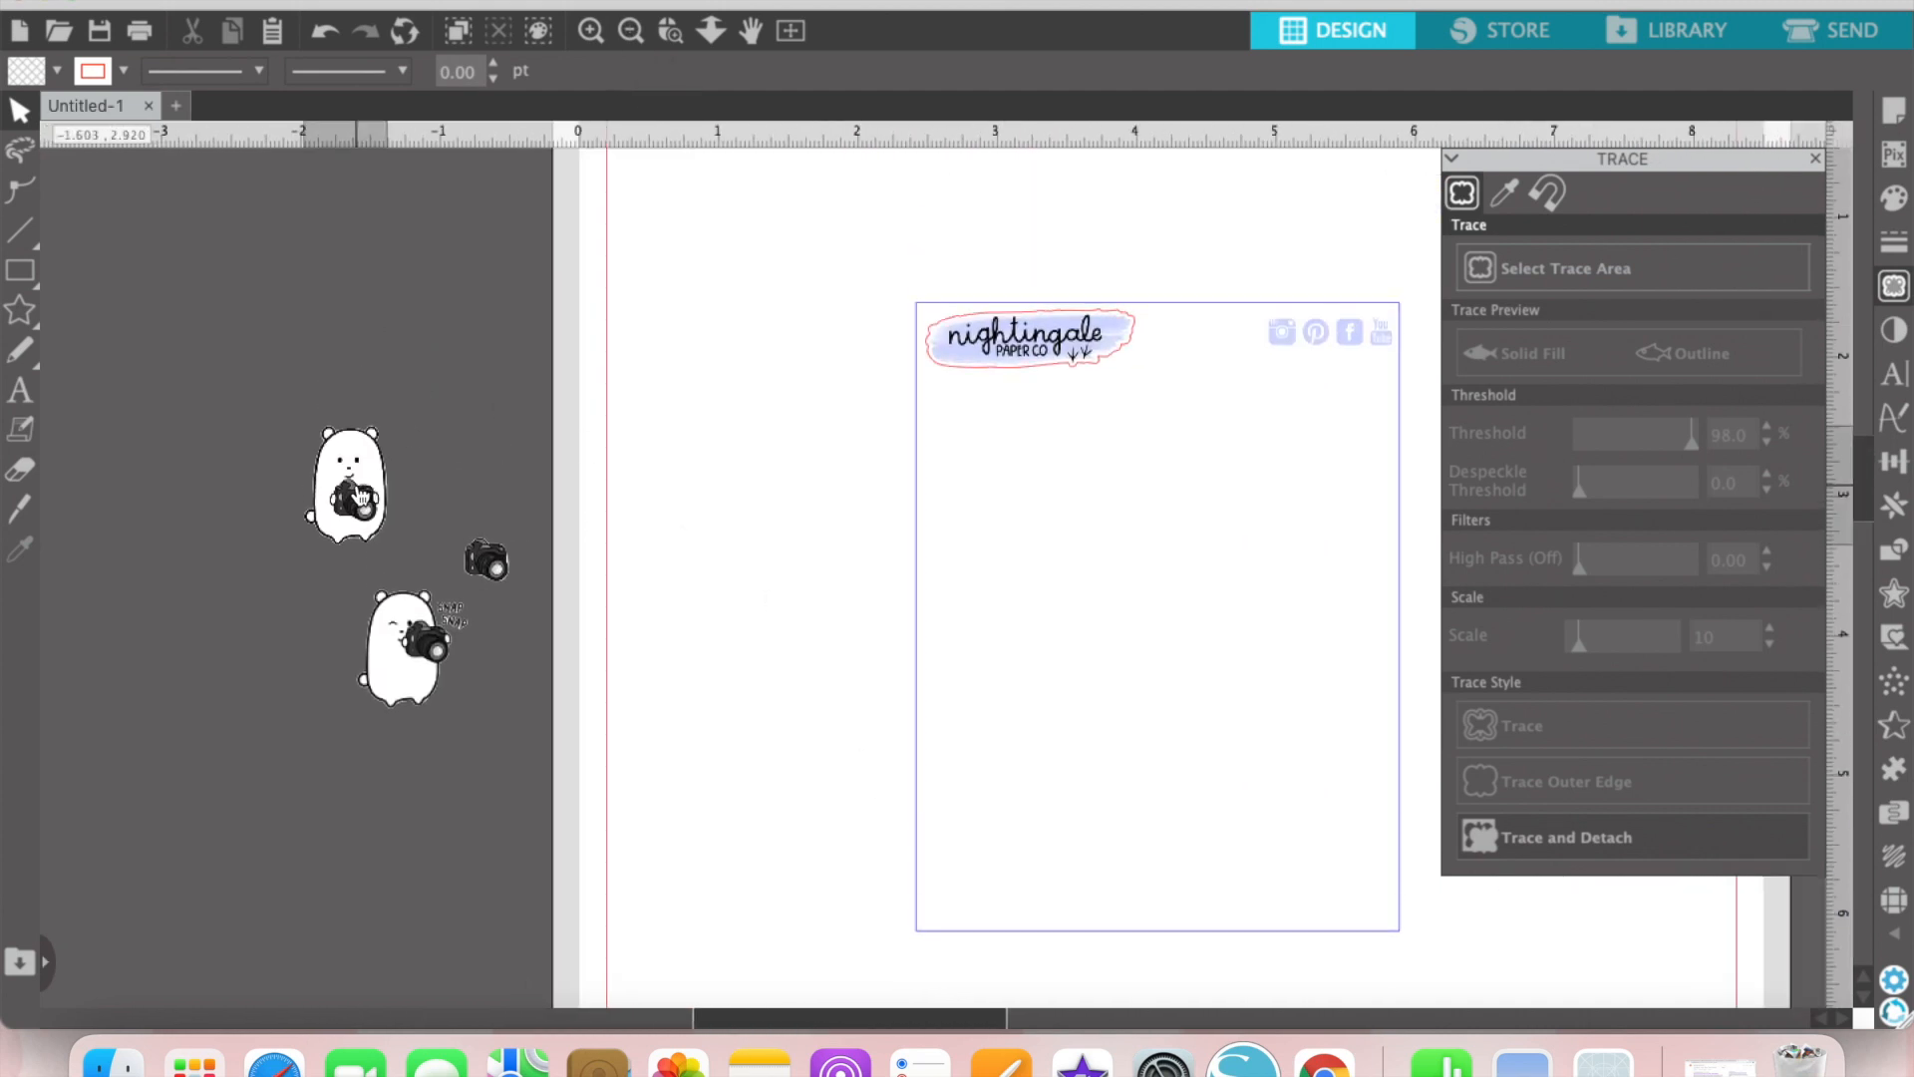
drag(363, 496, 697, 488)
drag(425, 653, 716, 646)
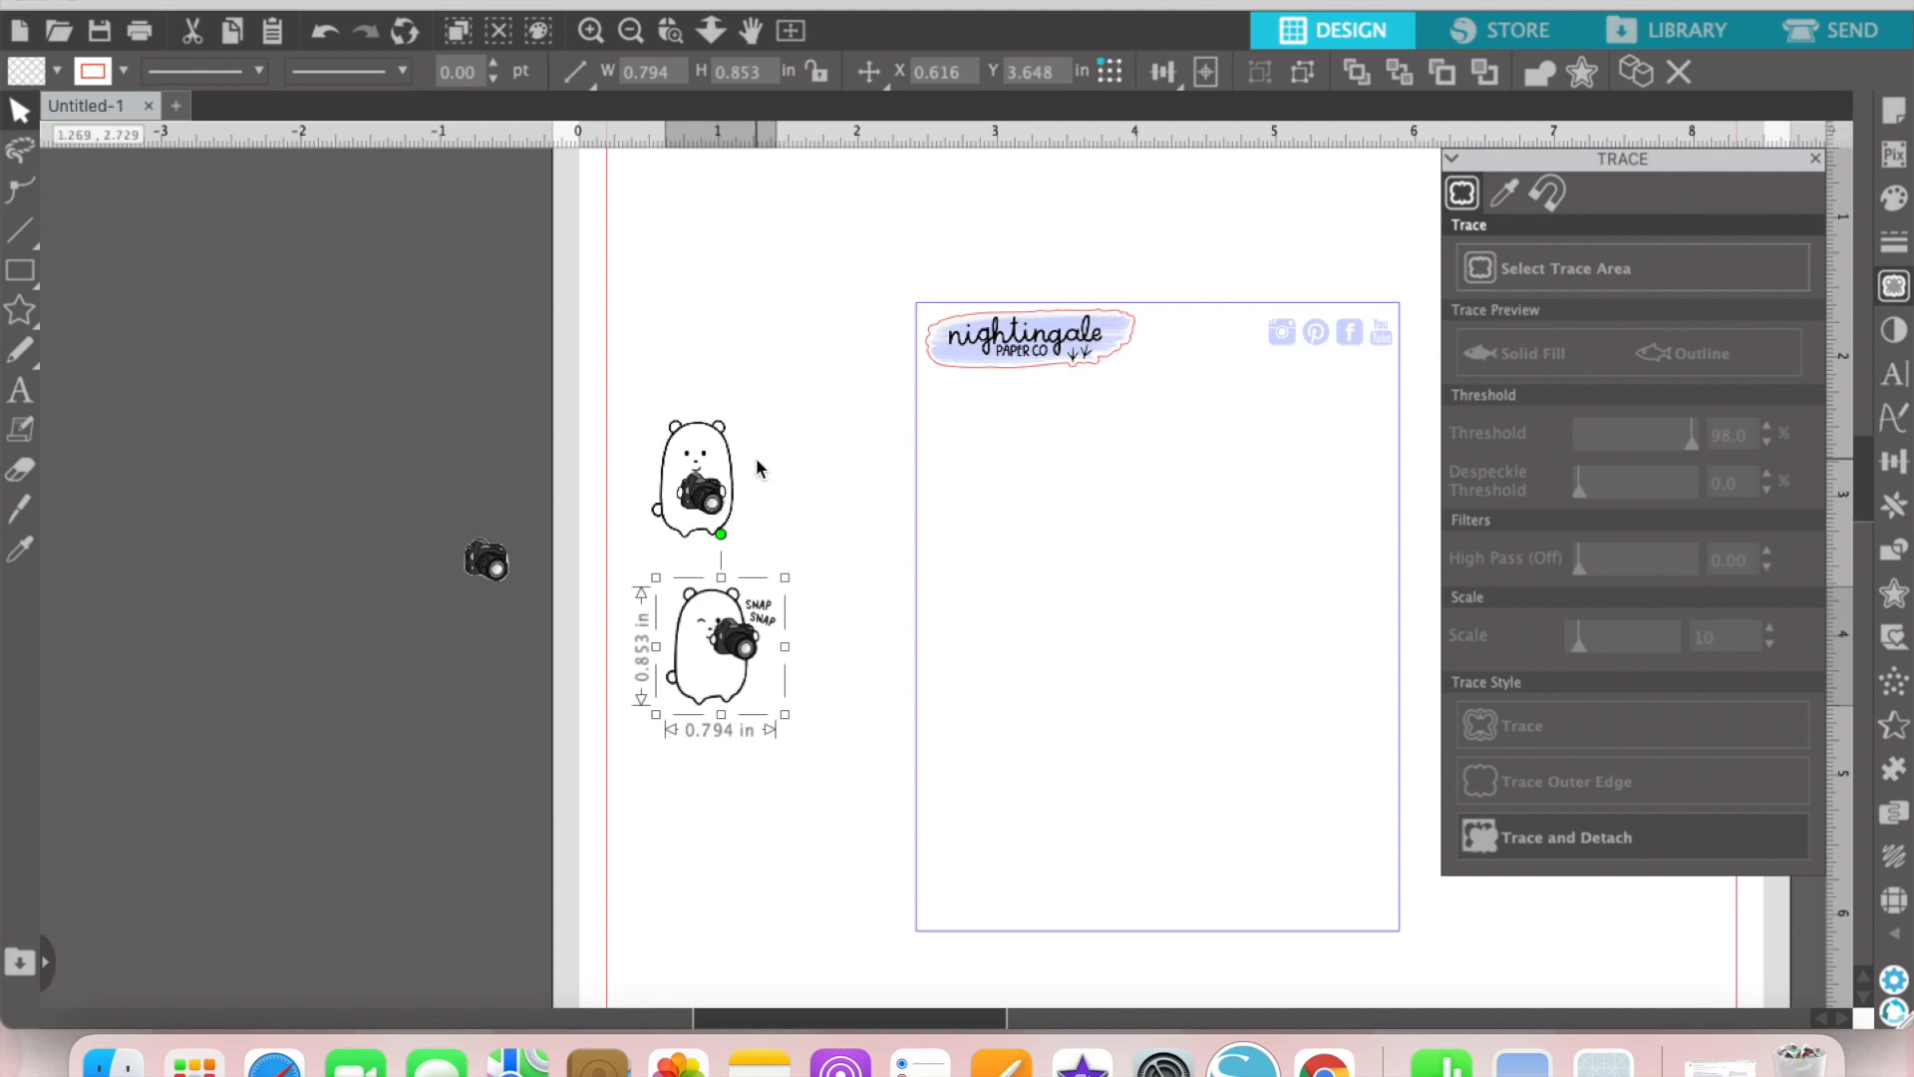
Step: Lock the aspect ratio and set the standing bear's height to 0.6 in
click(726, 463)
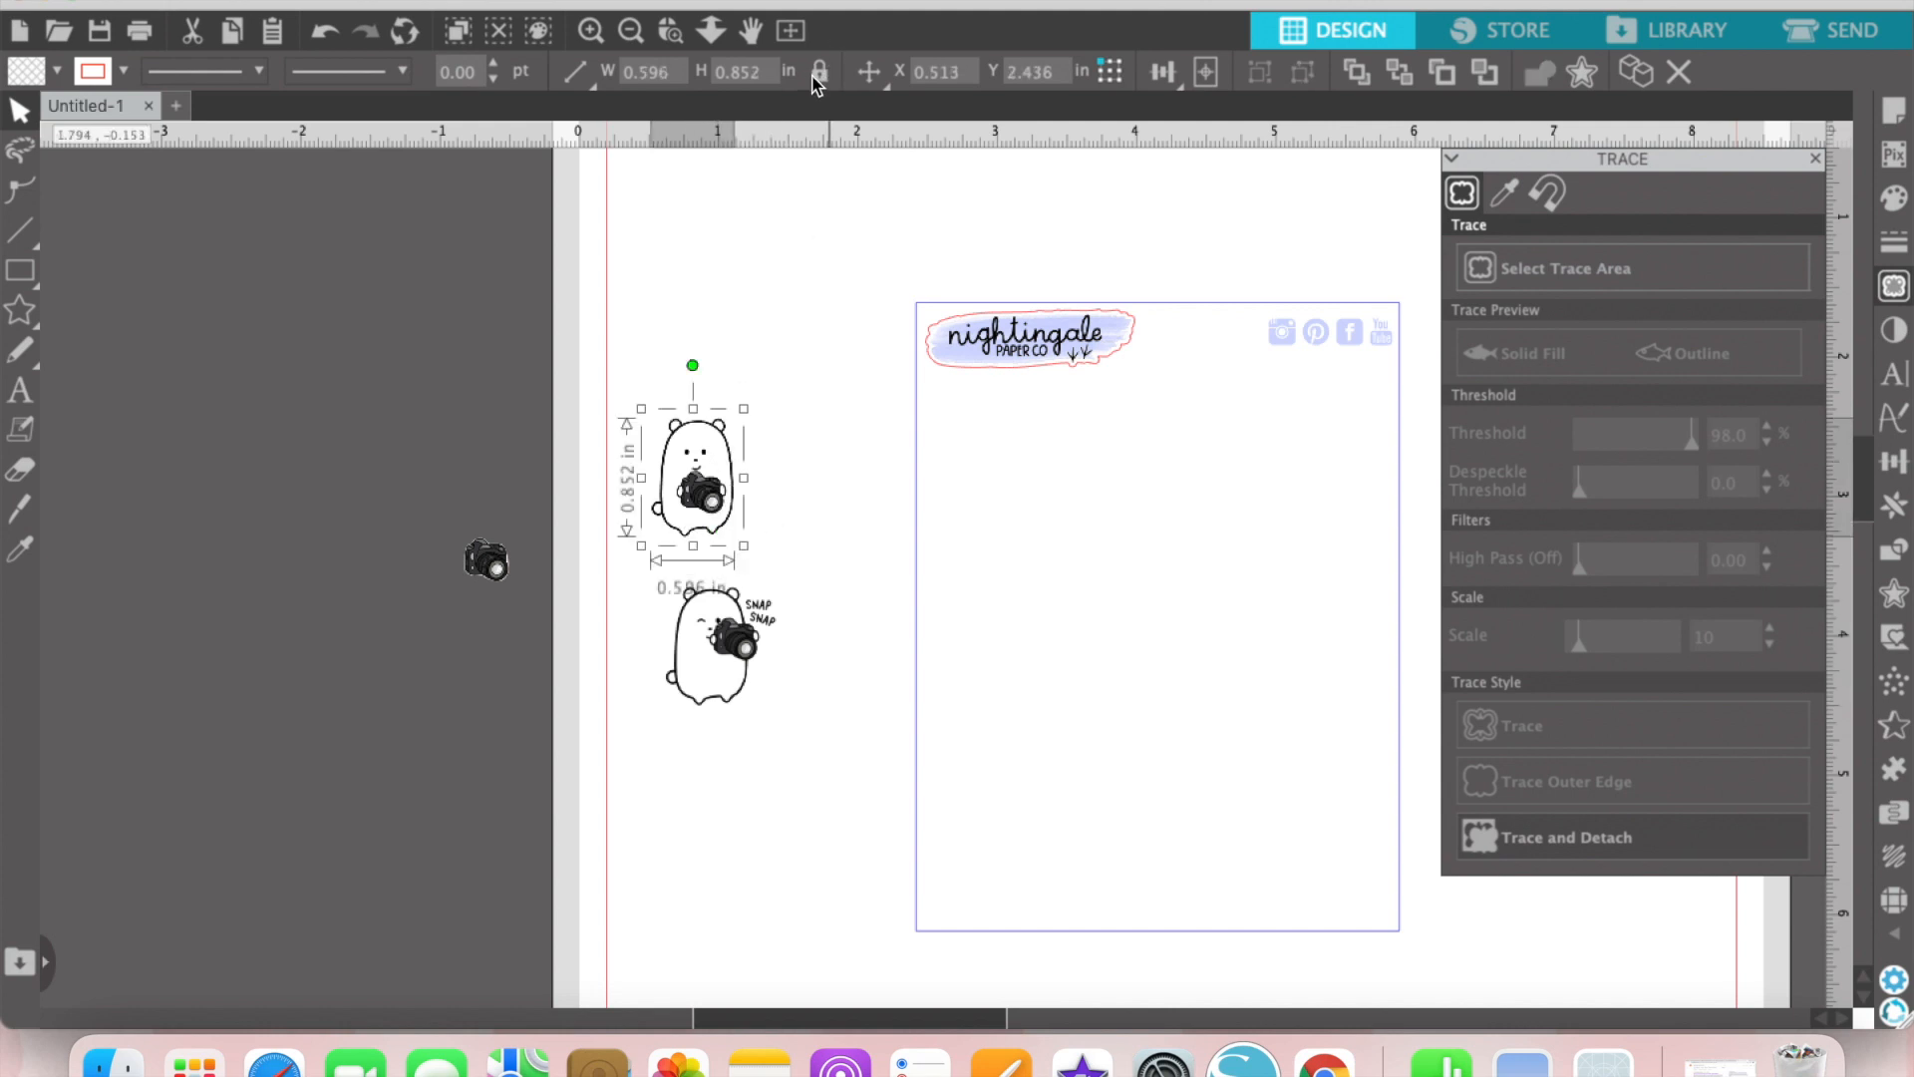
double_click(755, 71)
text(.6)
key(Return)
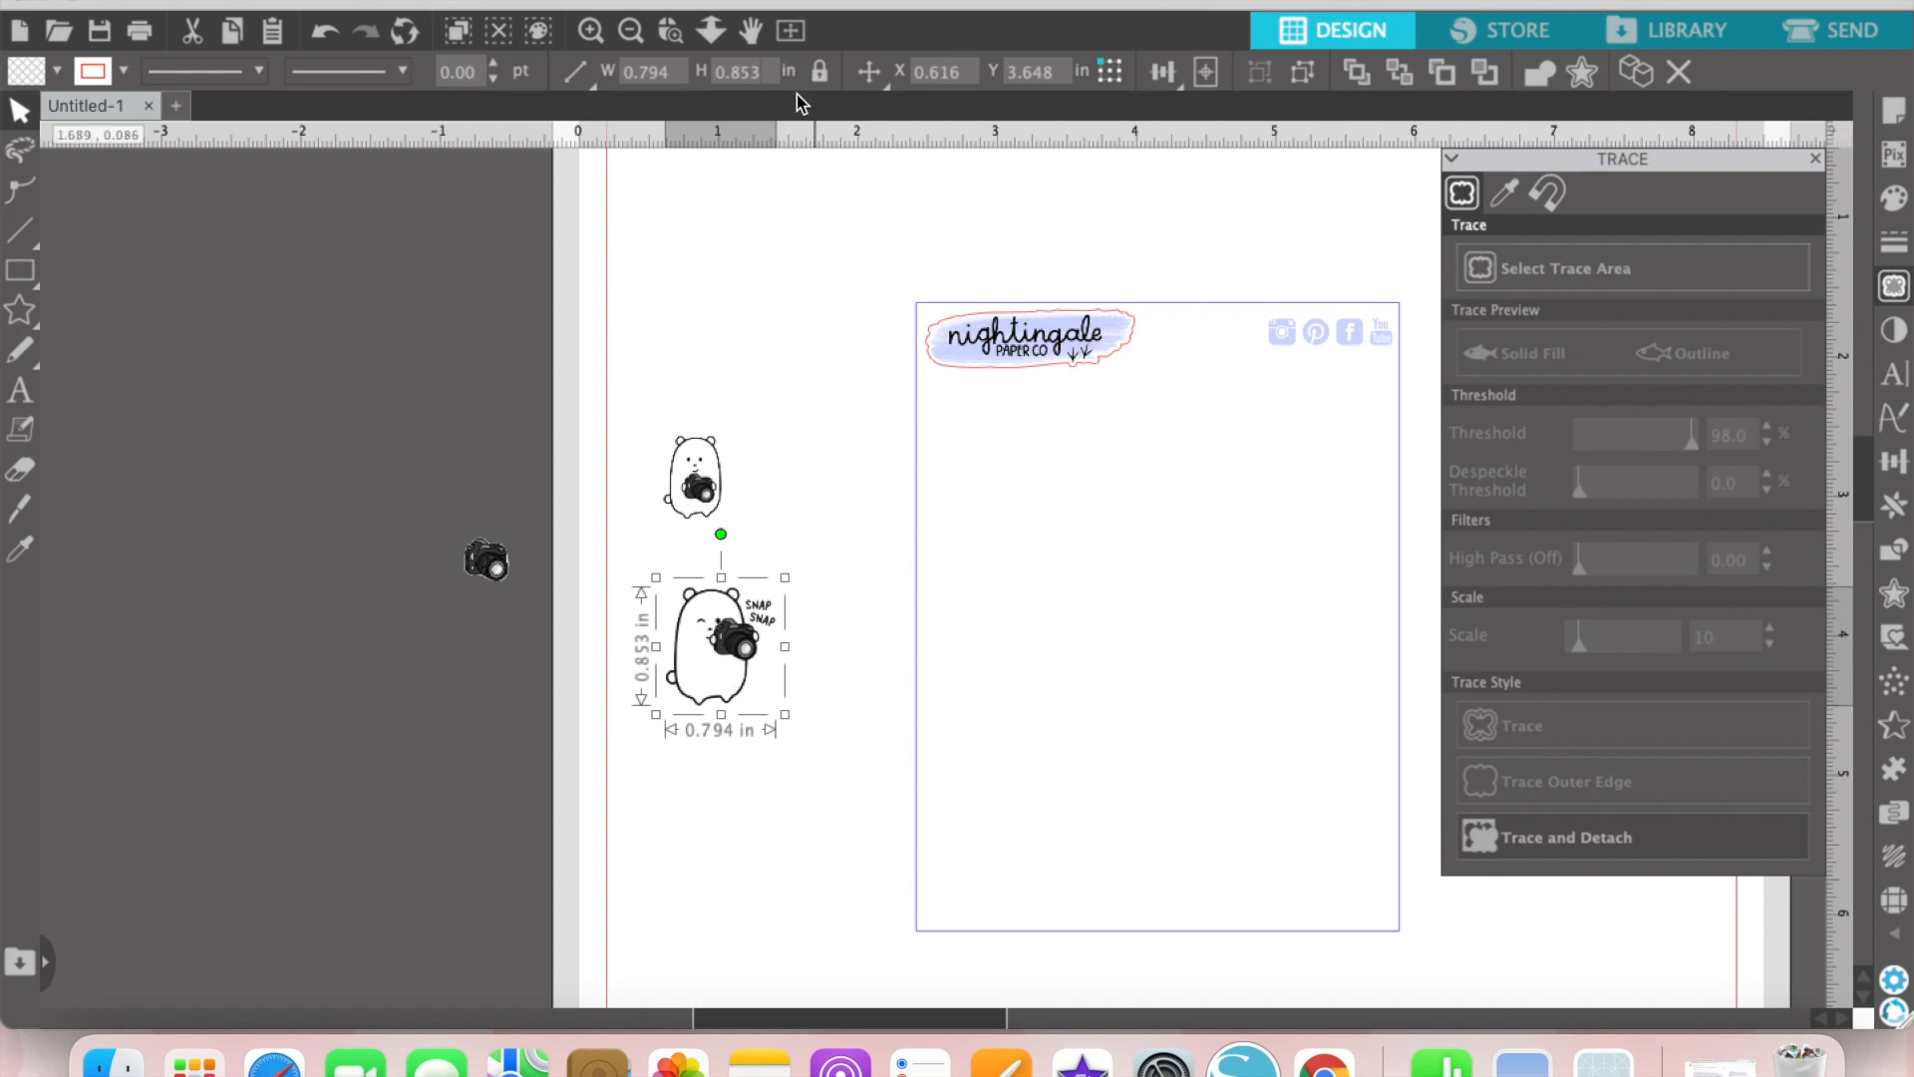
Step: Set the winking bear's height to 0.55 in and place it on the sheet directly below the logo
double_click(765, 63)
text(.55)
key(Return)
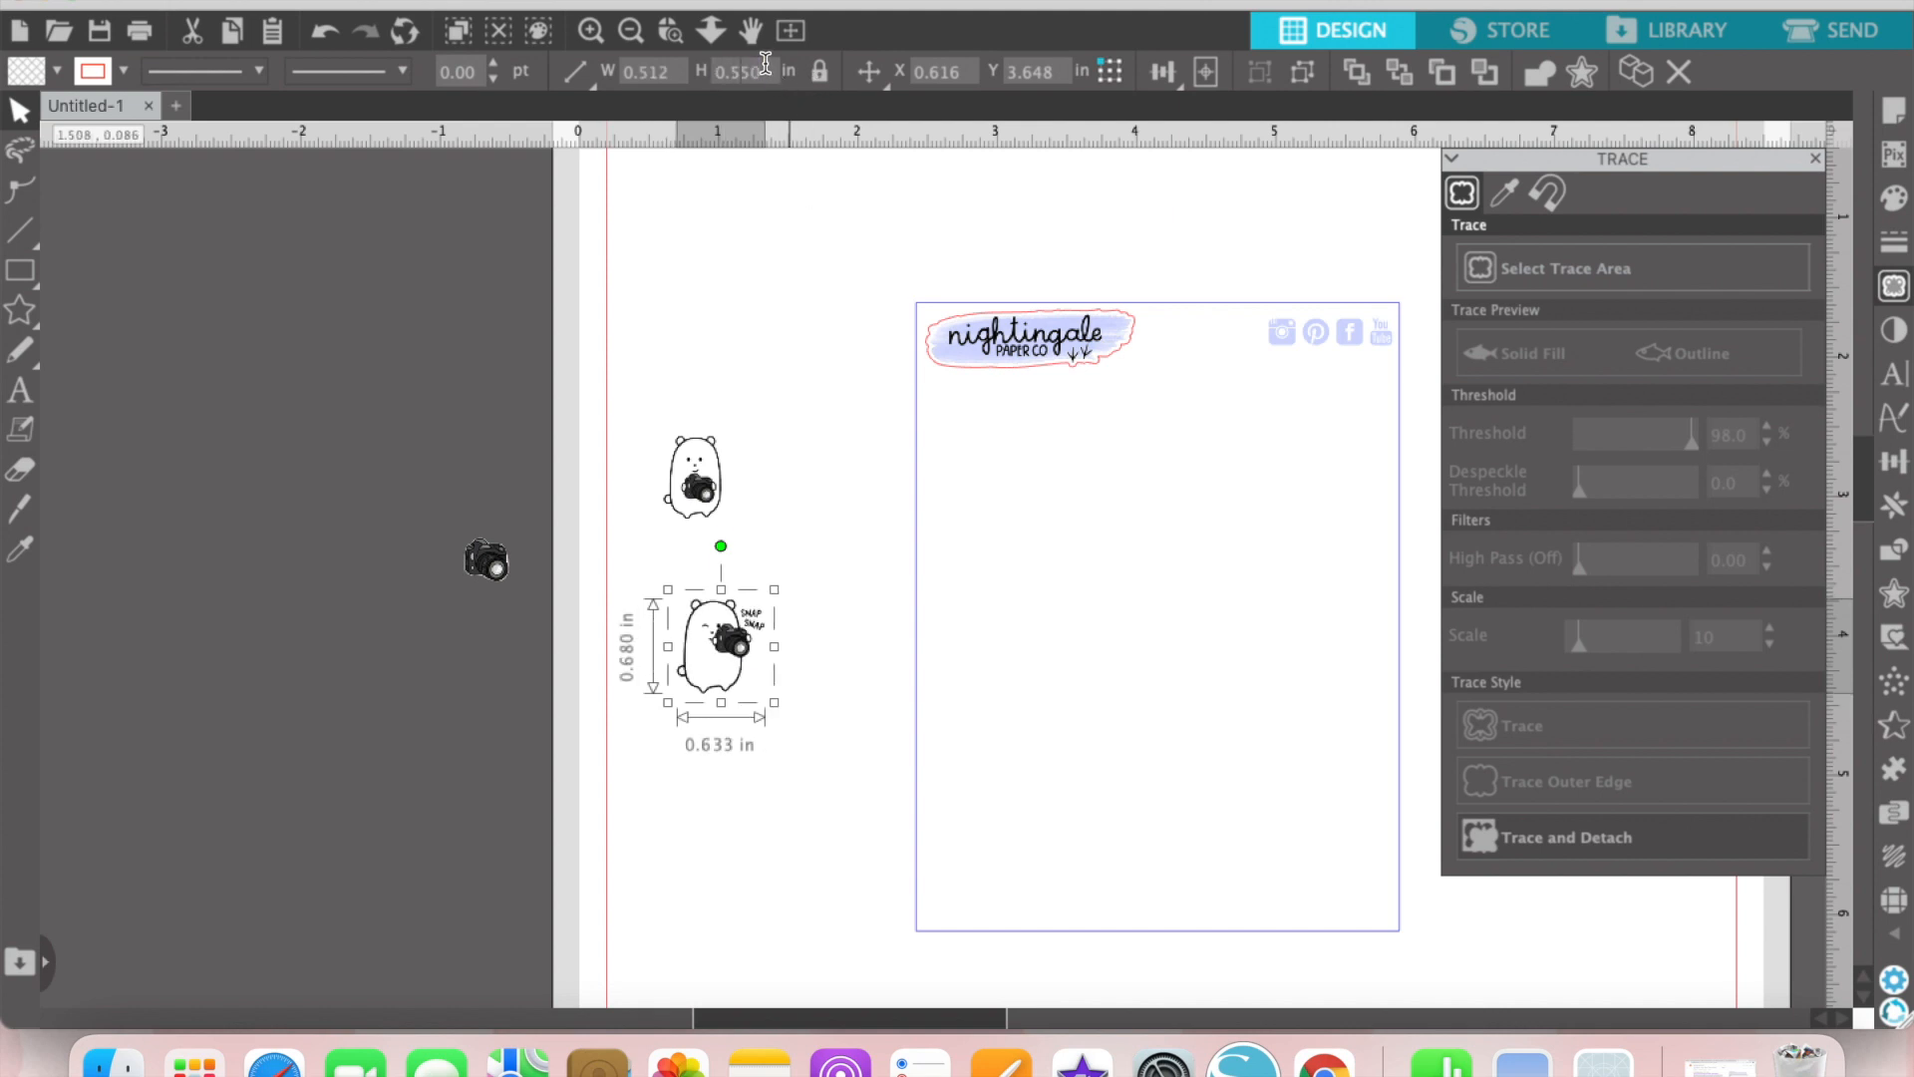
drag(1010, 436, 977, 443)
Step: Set the standing bear's height to 0.55 in and place it on the sheet just below the winking bear
click(712, 479)
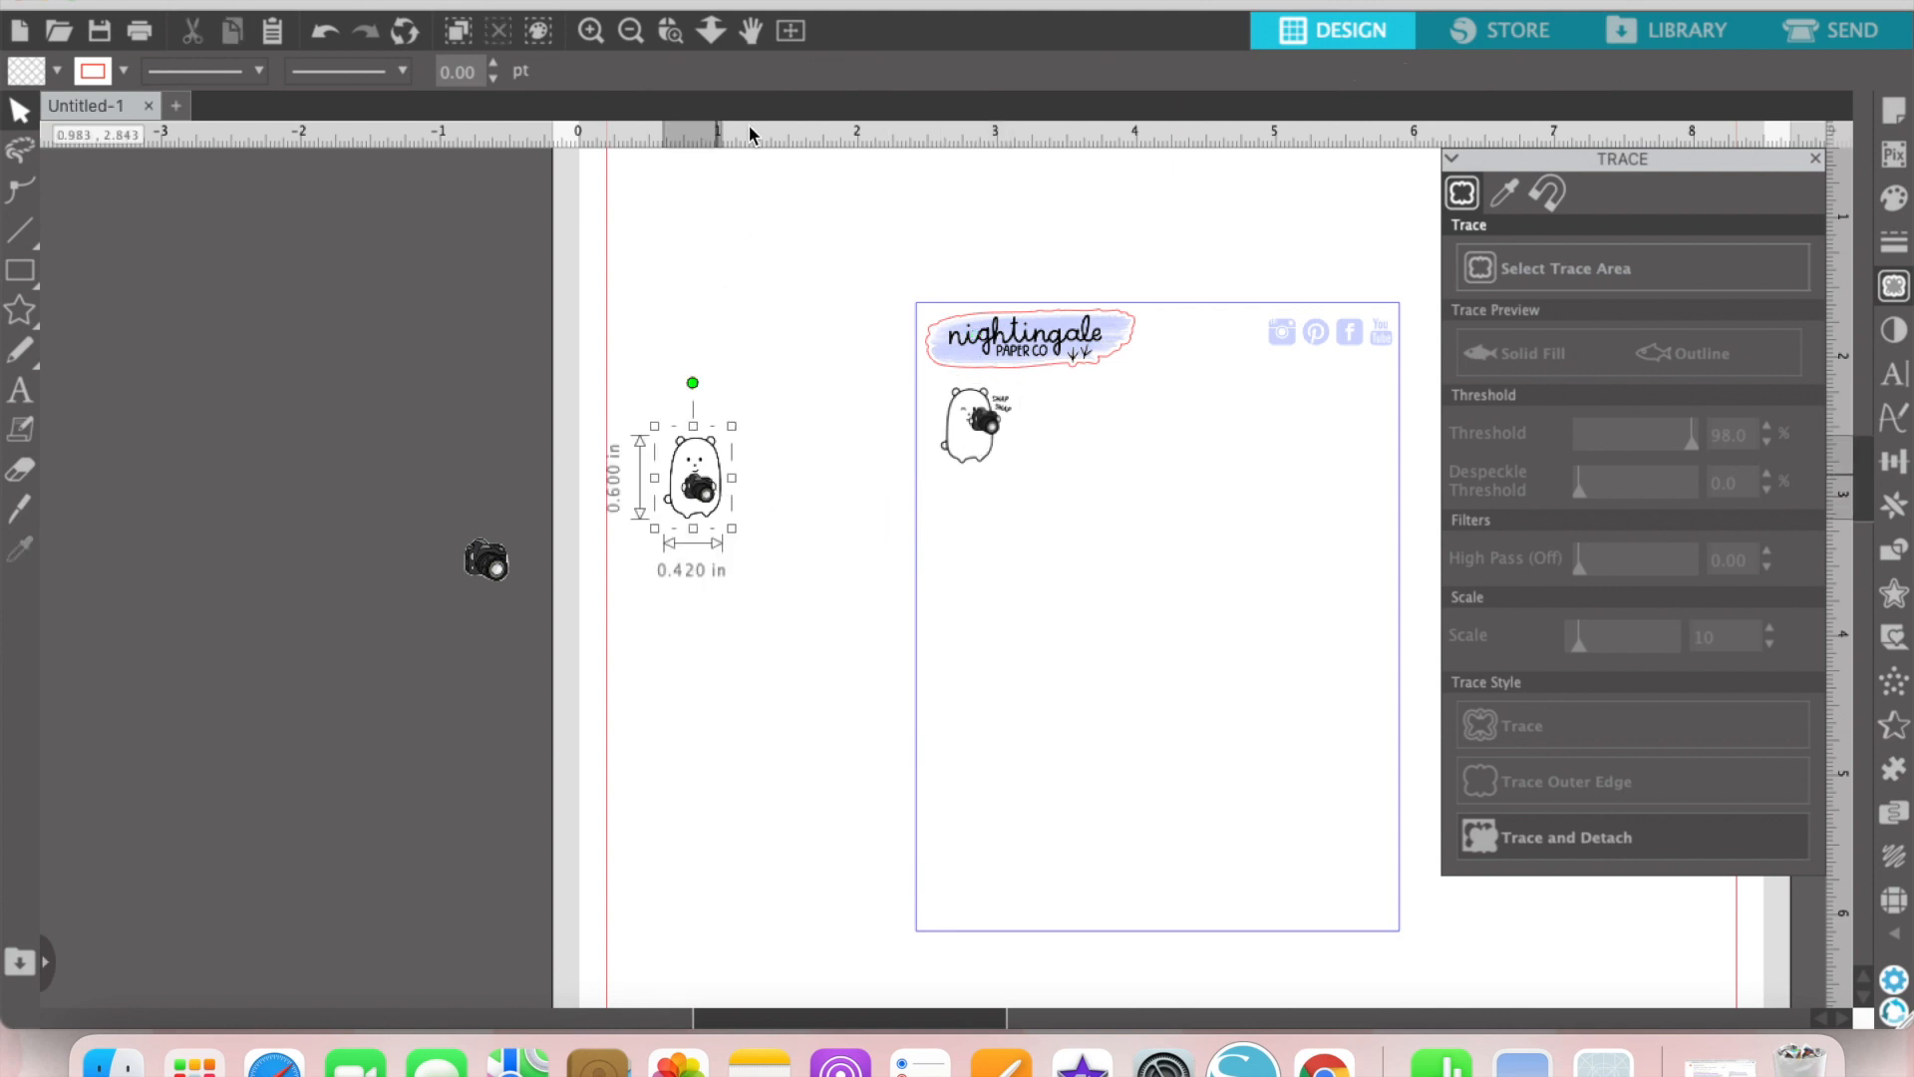
double_click(734, 73)
text(.55)
key(Return)
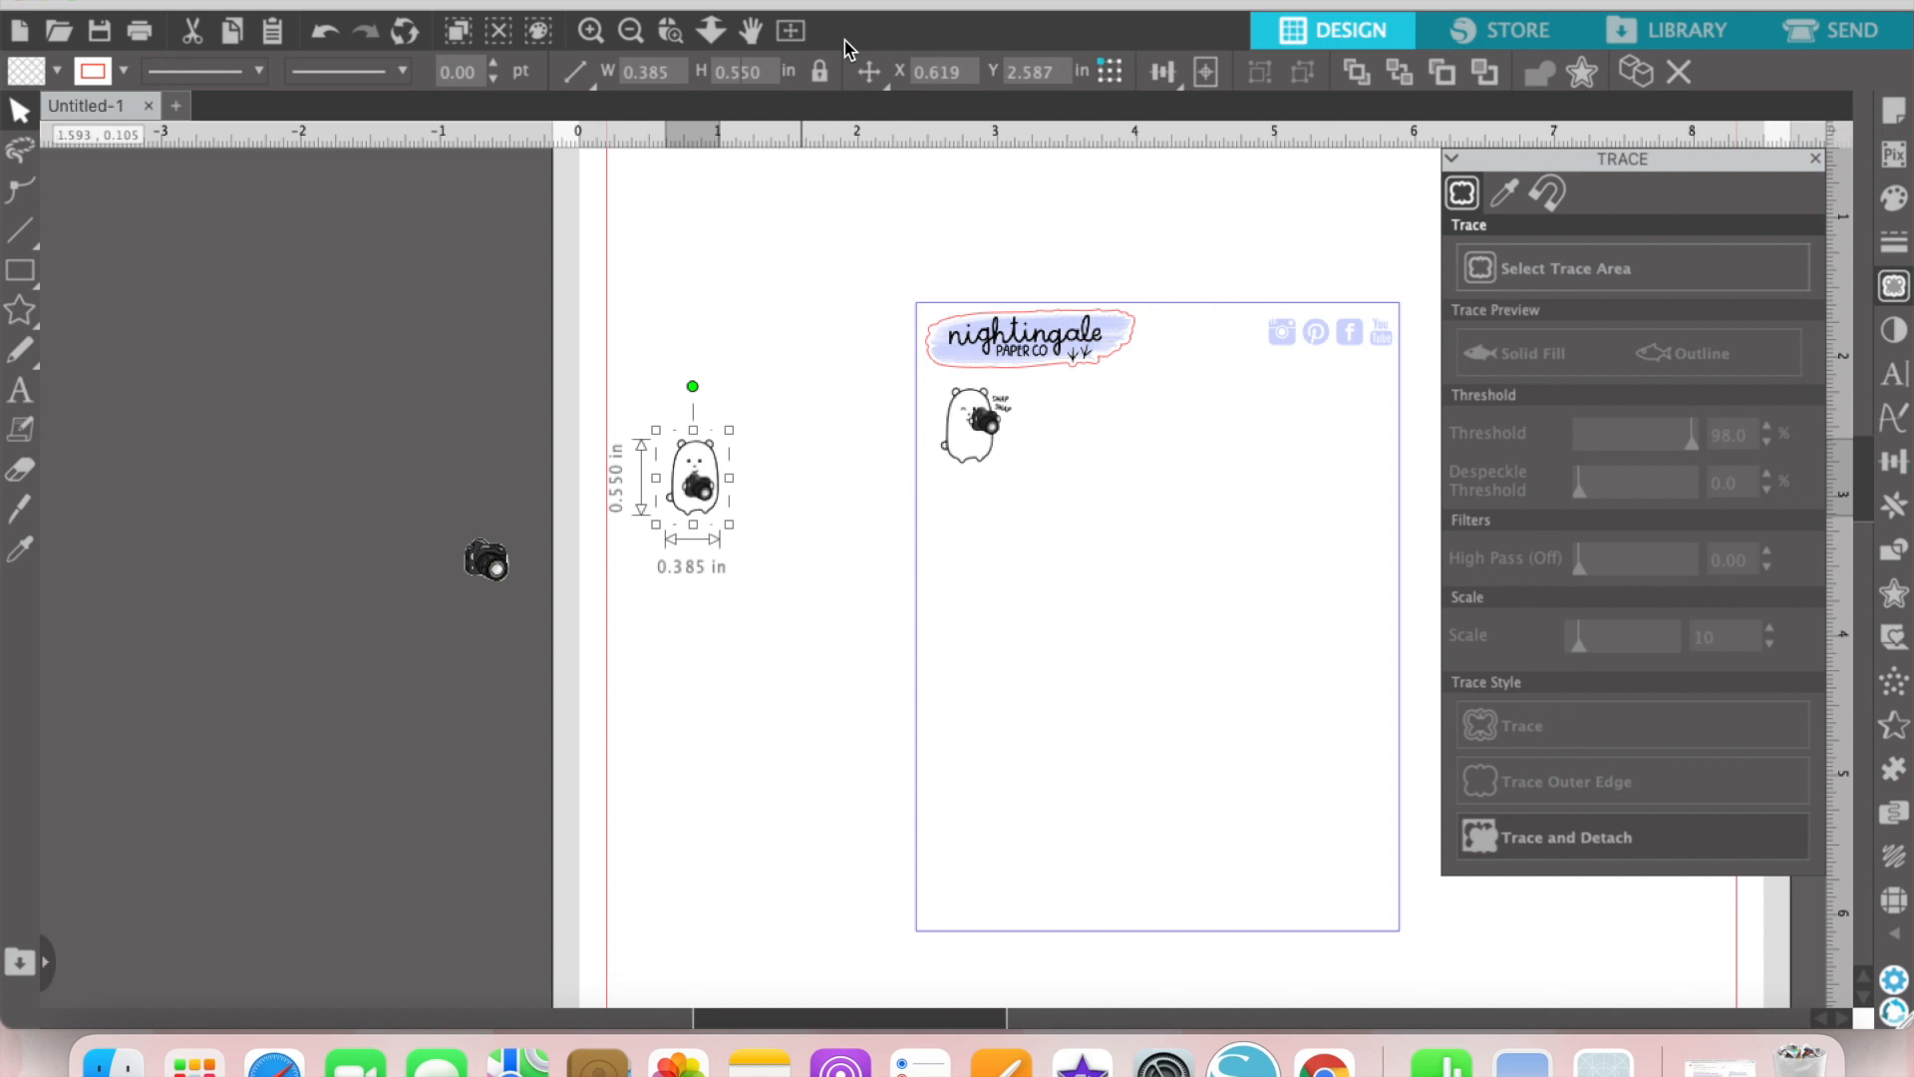
drag(701, 488, 970, 533)
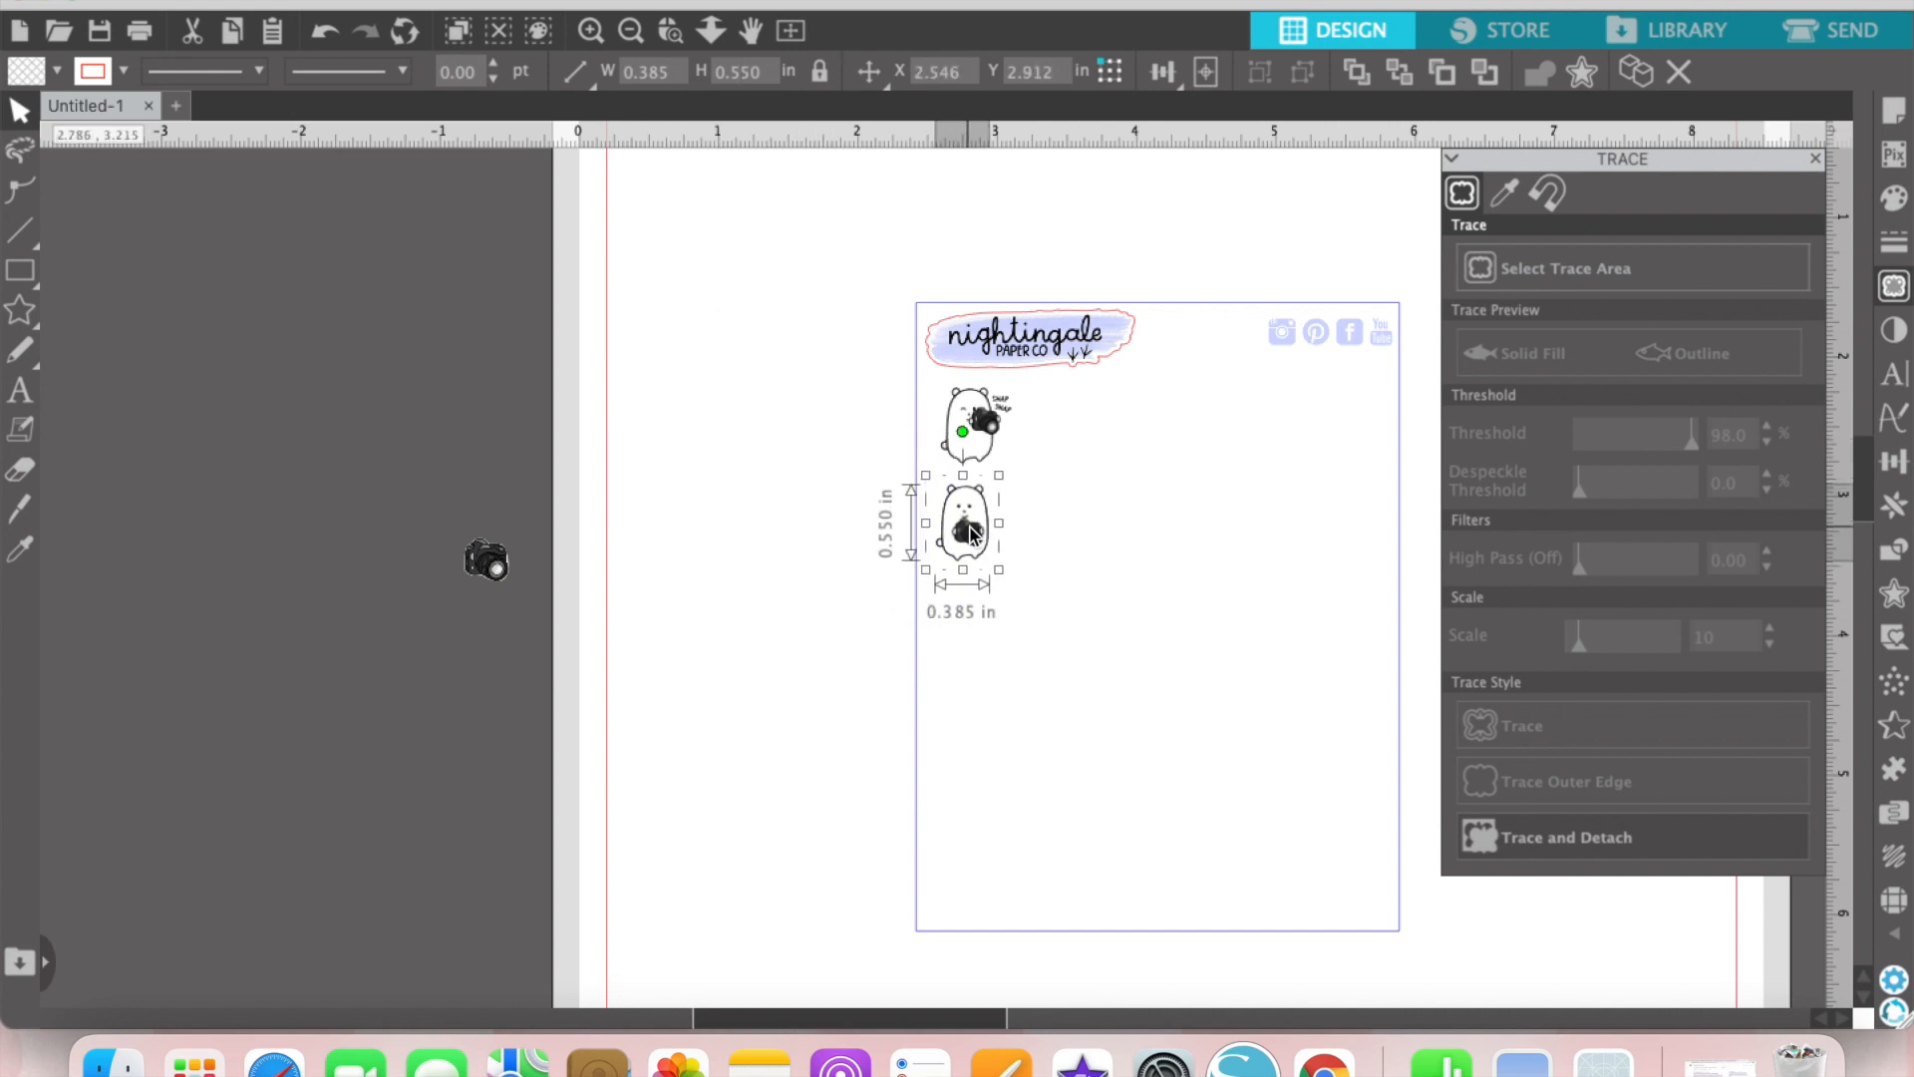
Step: Place the loose camera on the sheet below the standing bear and set its height to 0.4 in
drag(483, 577, 966, 634)
double_click(761, 66)
text(.4)
key(Return)
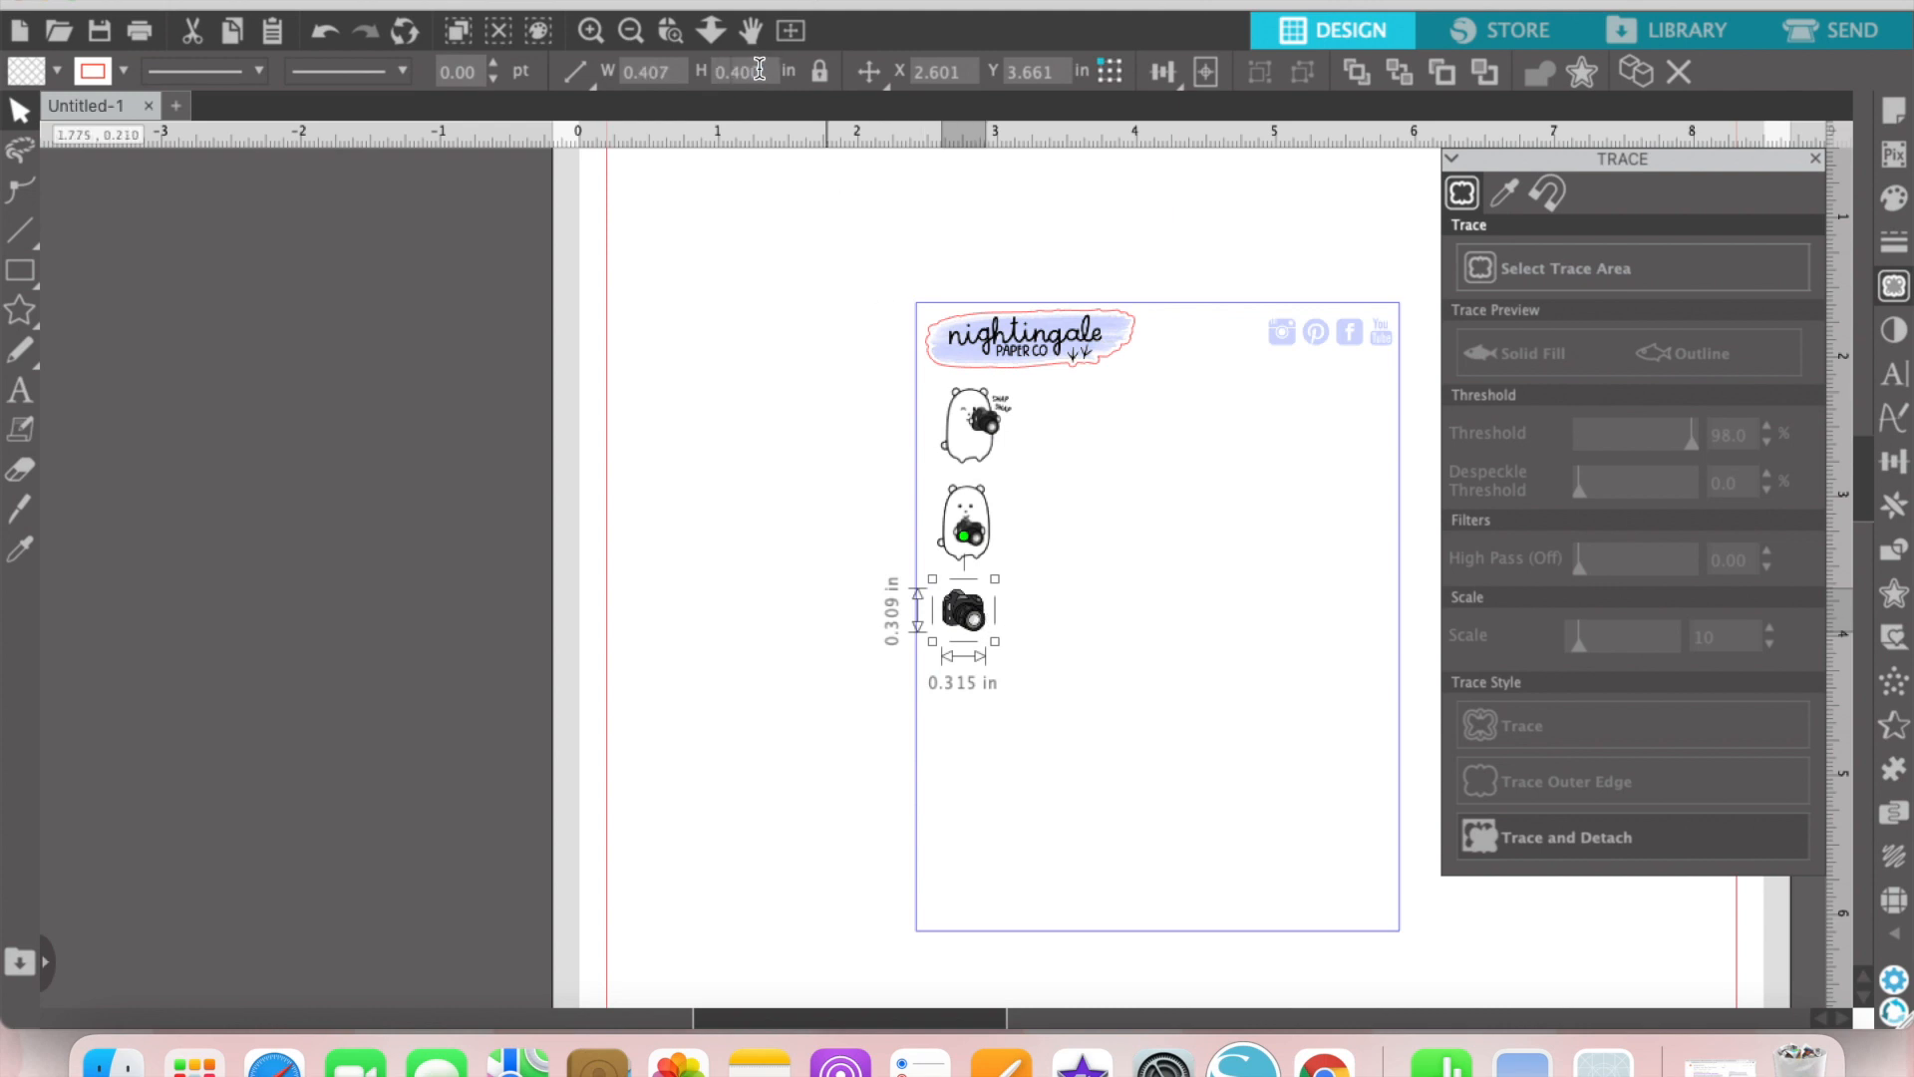
Step: Set the loose camera's height to 0.45 in and shift it slightly inward from the sheet's edge
double_click(760, 67)
text(.45)
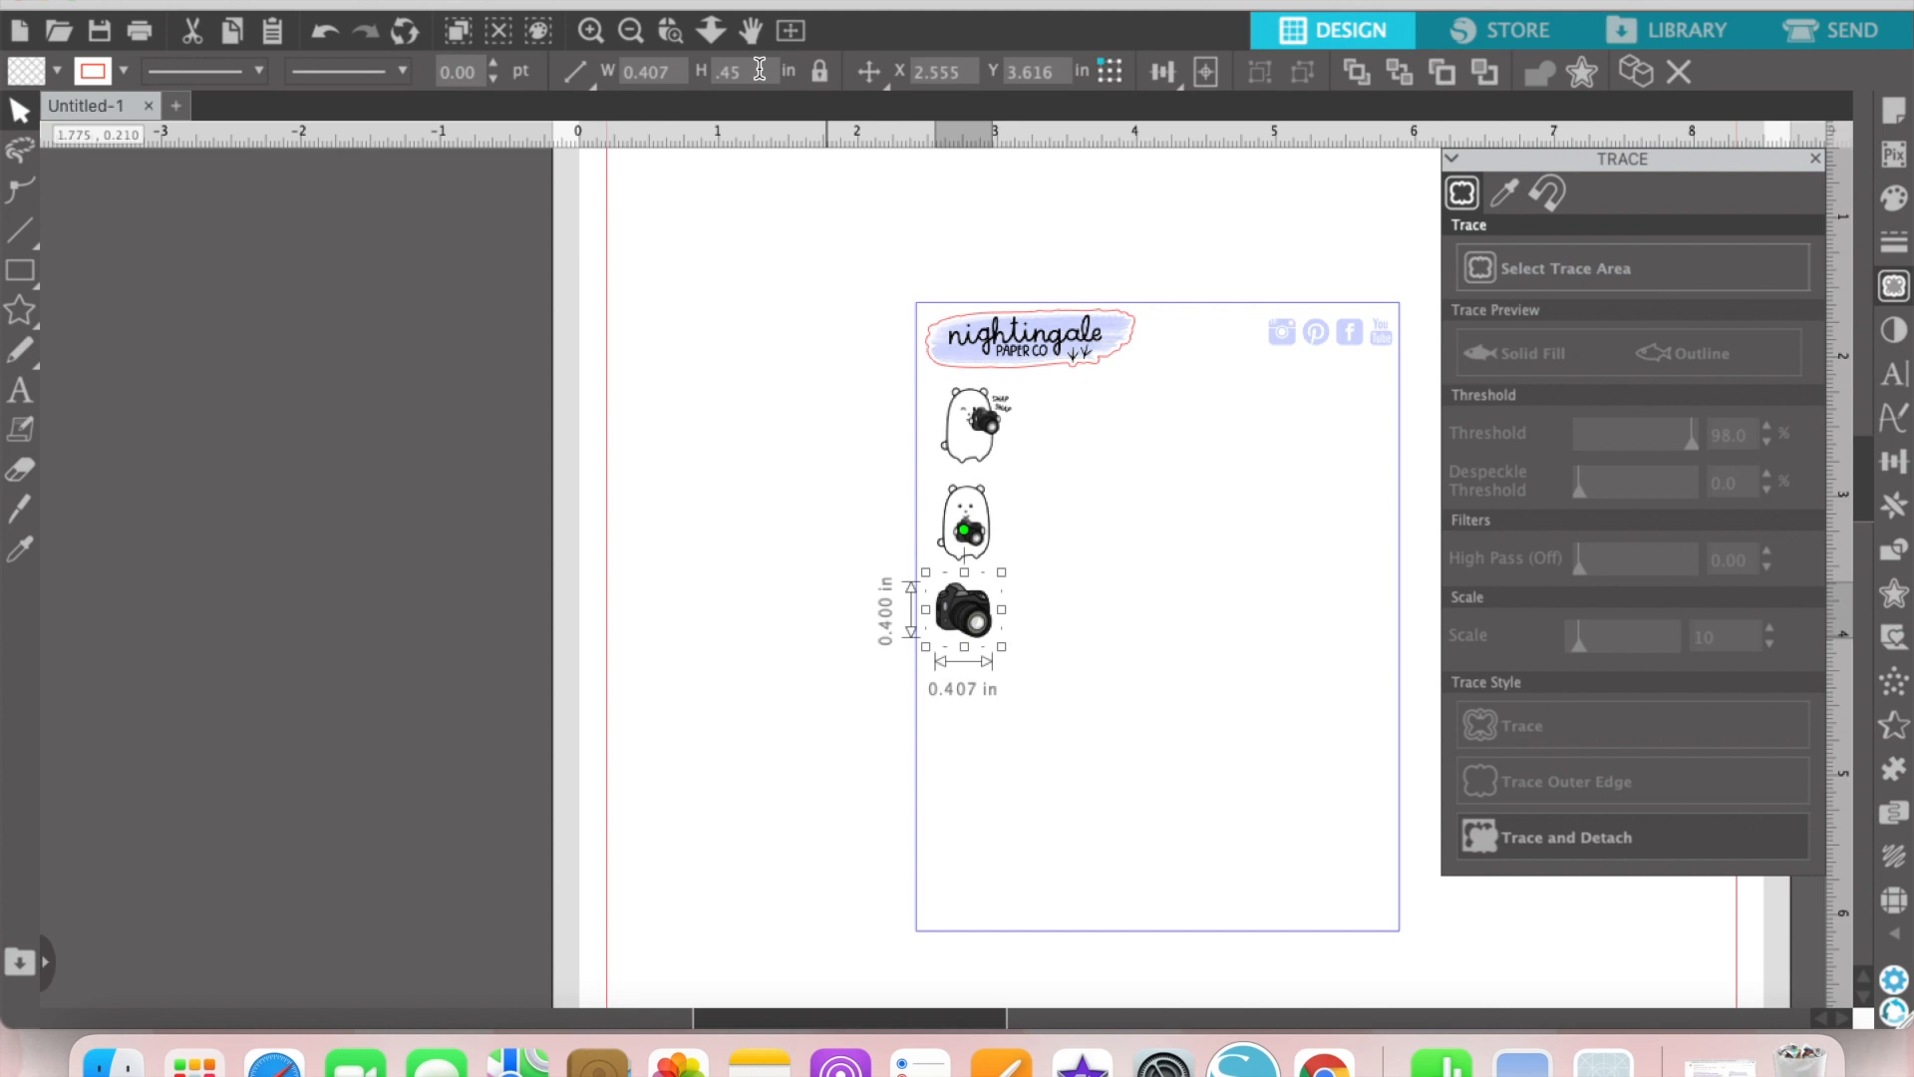
key(Return)
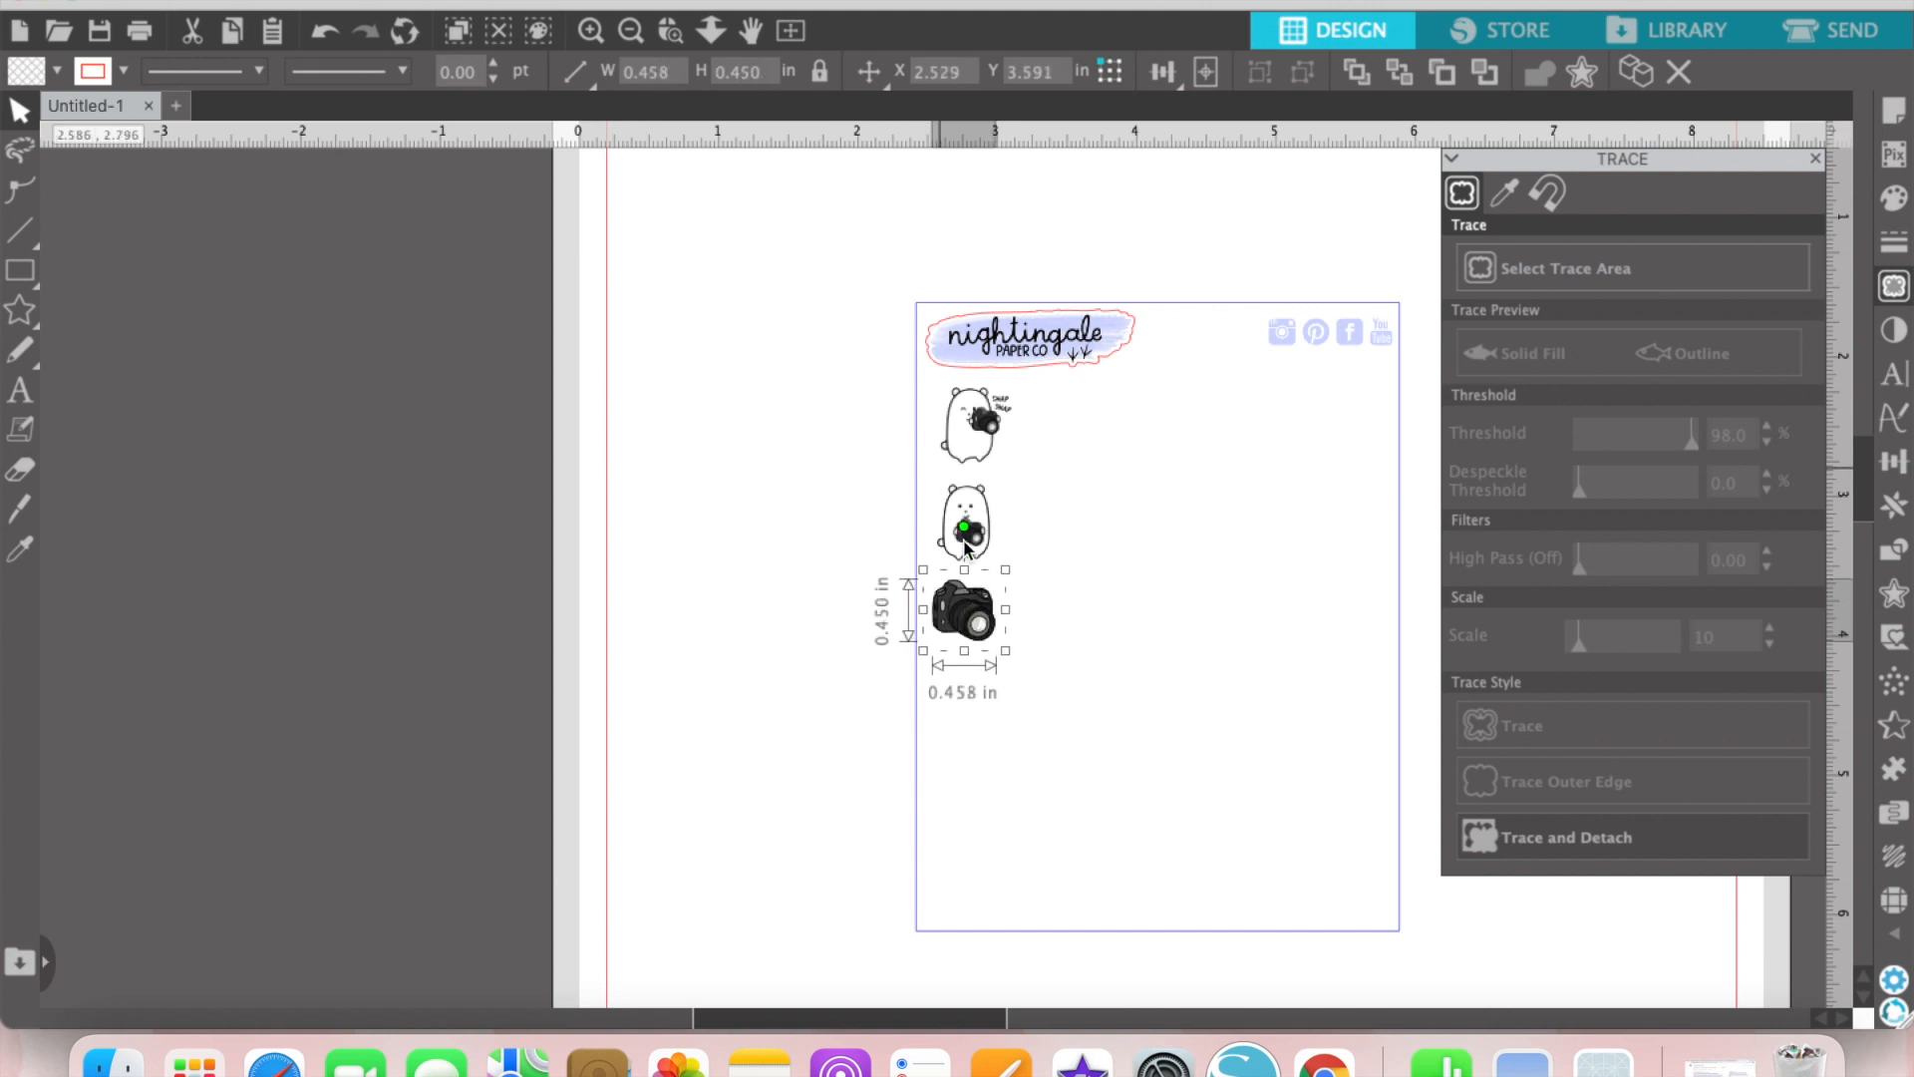
drag(979, 615, 993, 623)
click(1065, 565)
Step: Nudge the standing bear and the winking bear slightly down to even out the sticker column
drag(906, 1017, 1029, 1000)
drag(635, 551, 647, 559)
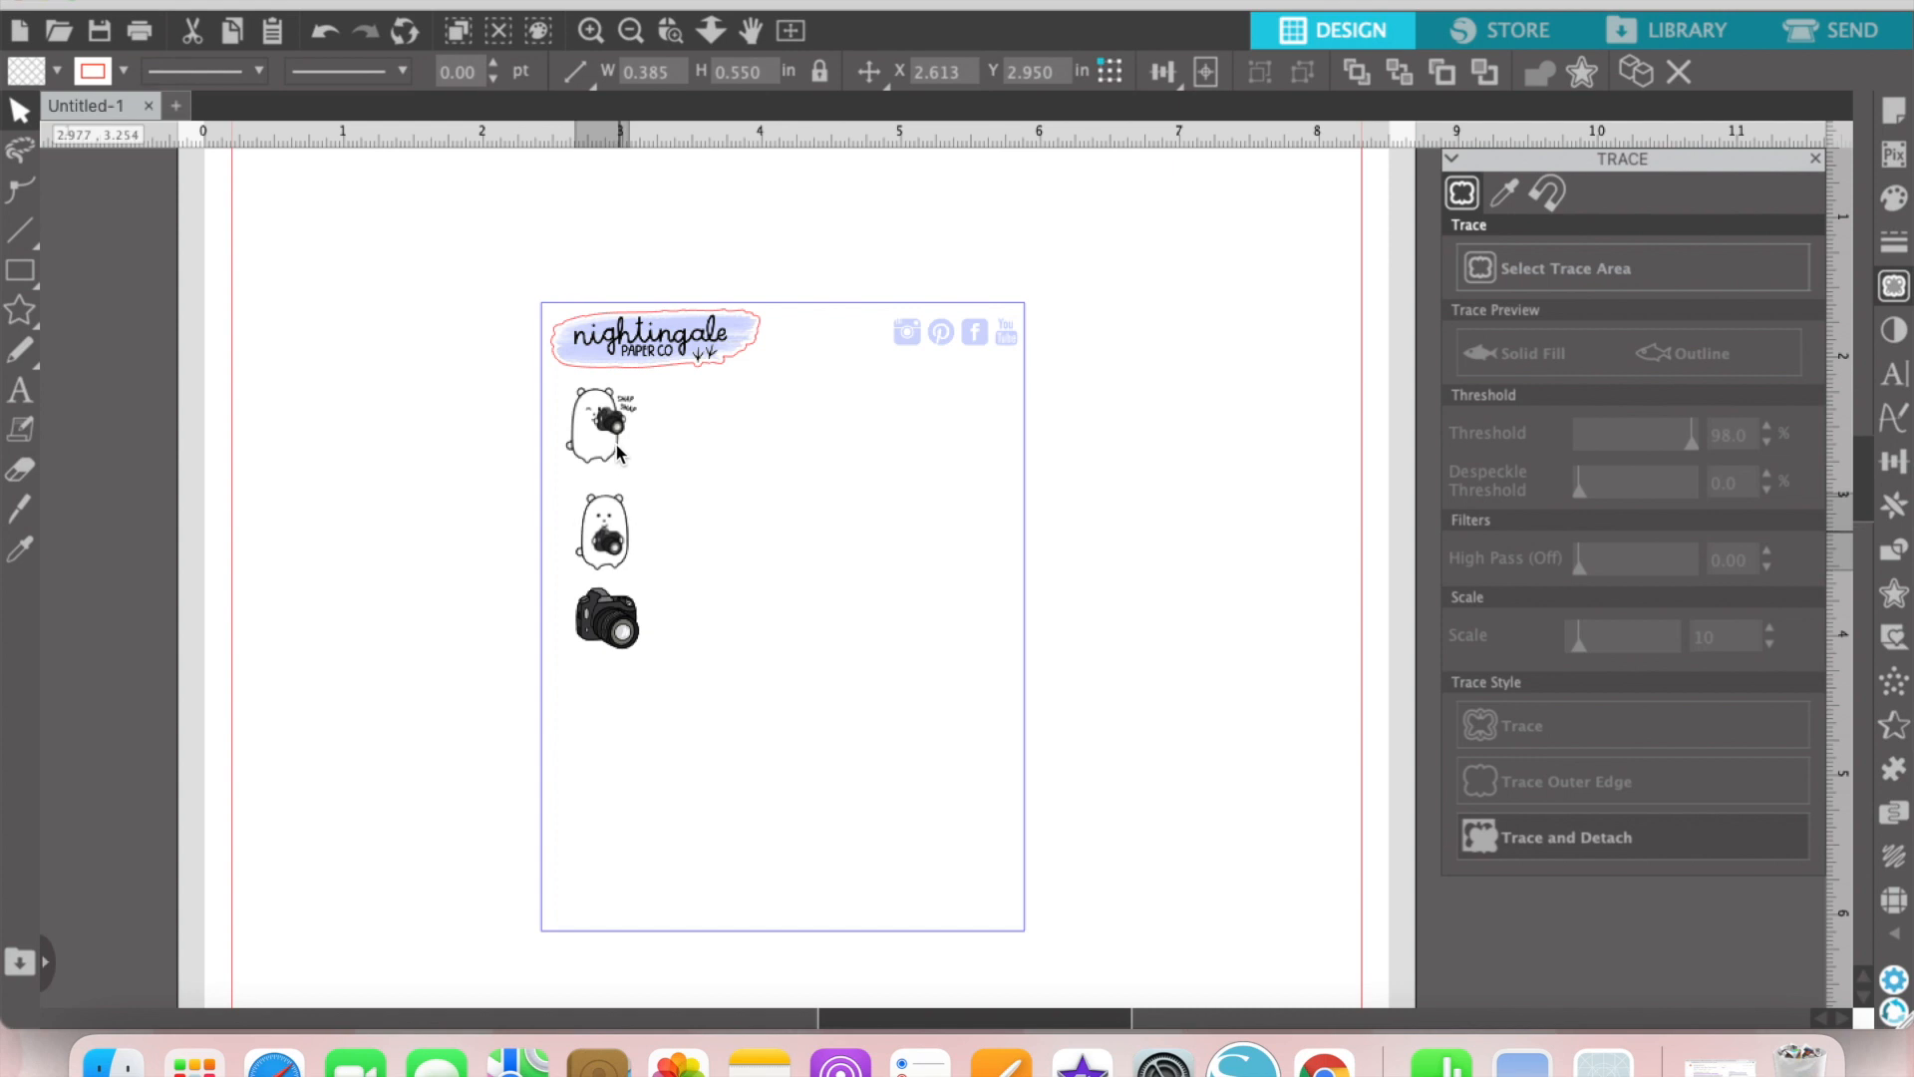
click(617, 454)
drag(617, 454, 619, 457)
click(662, 475)
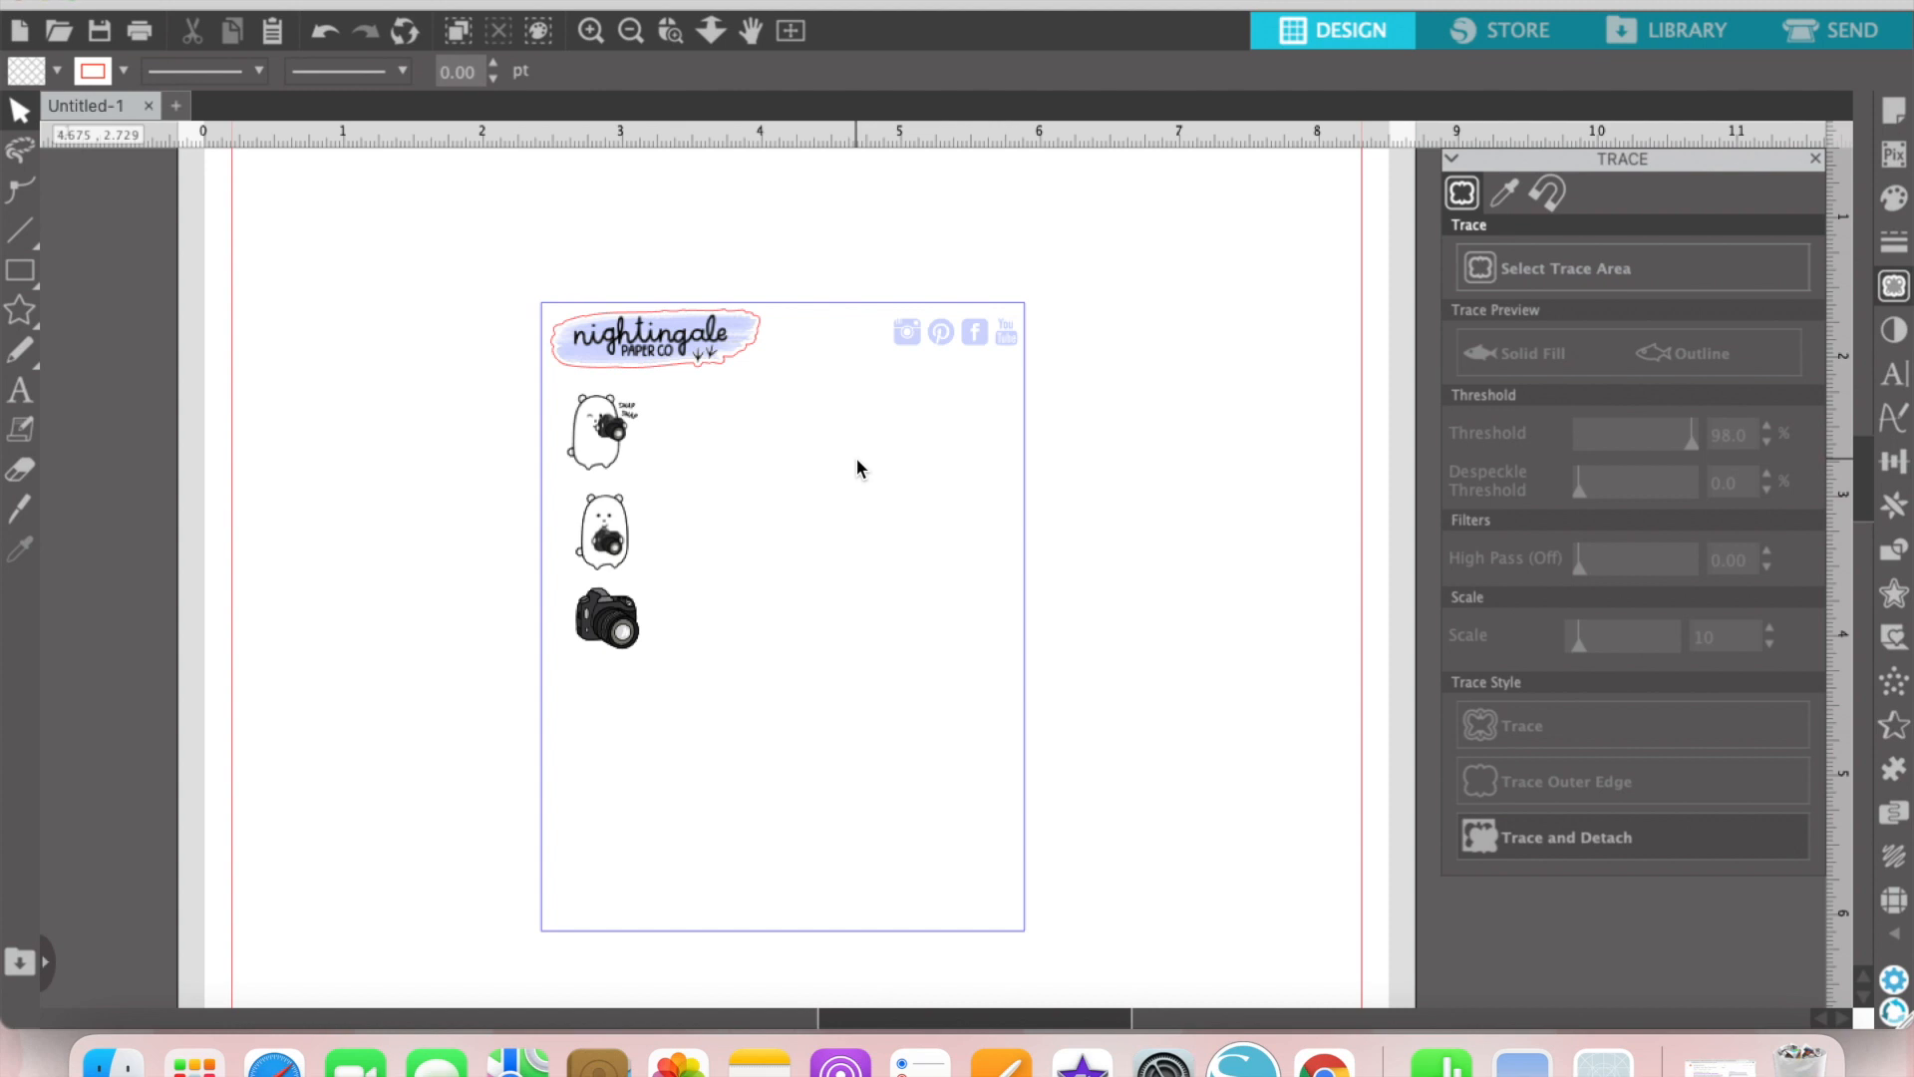
Step: Add an offset cut outline of 0.03 in with rounded corners around both bears and the loose camera
drag(714, 648, 549, 384)
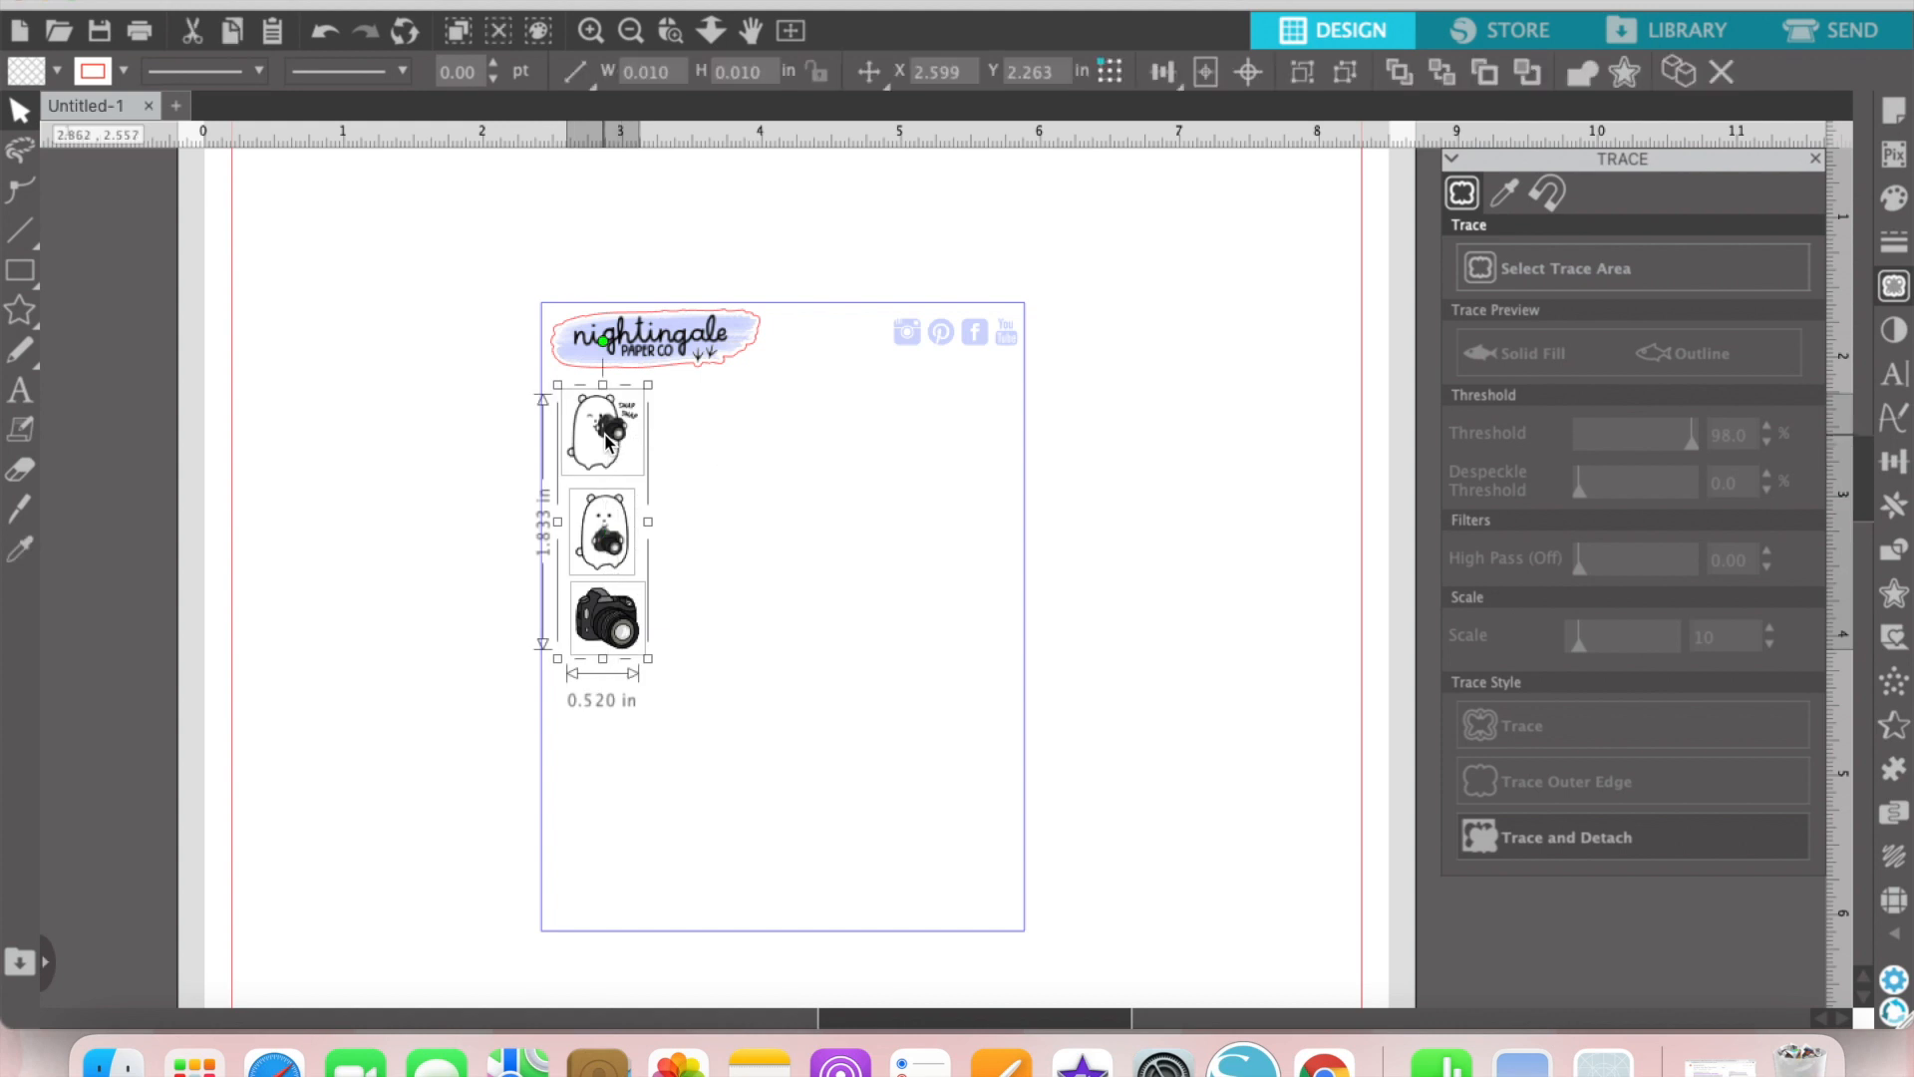
click(1893, 594)
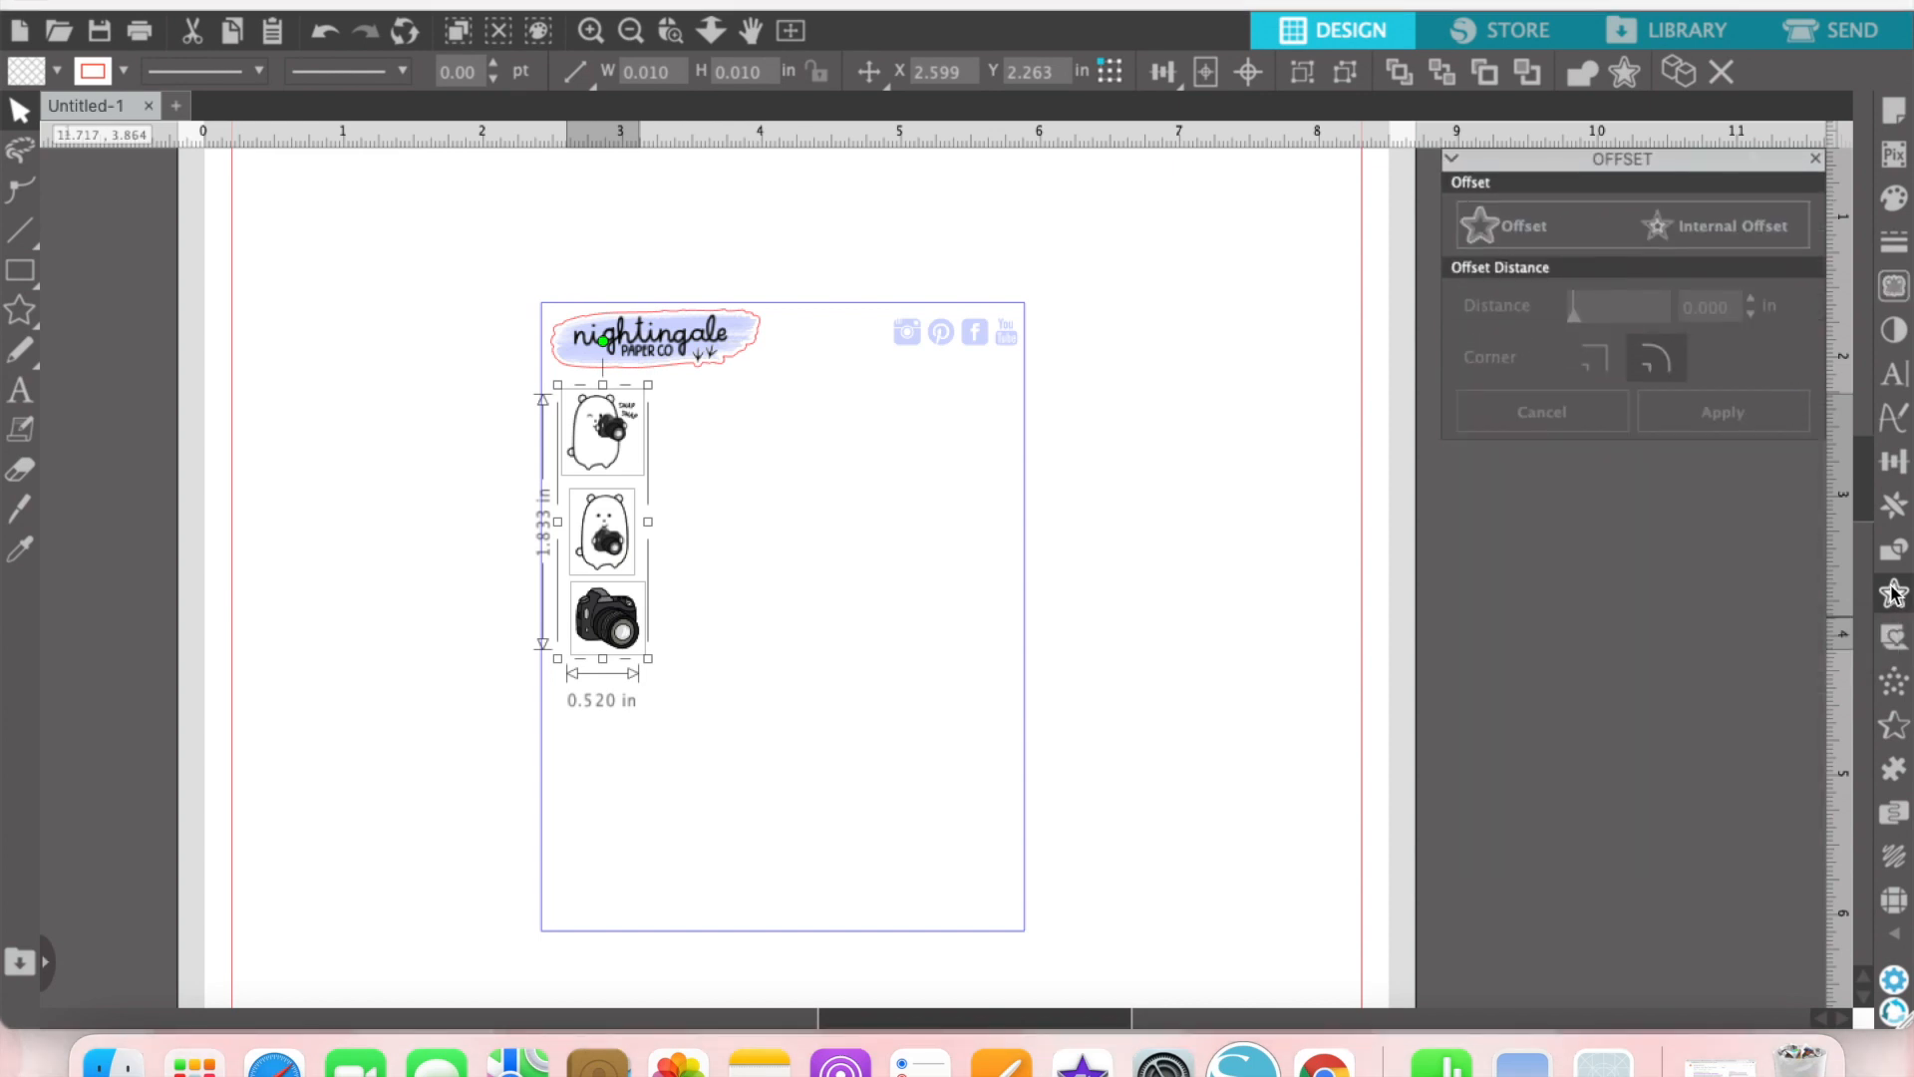
click(1553, 227)
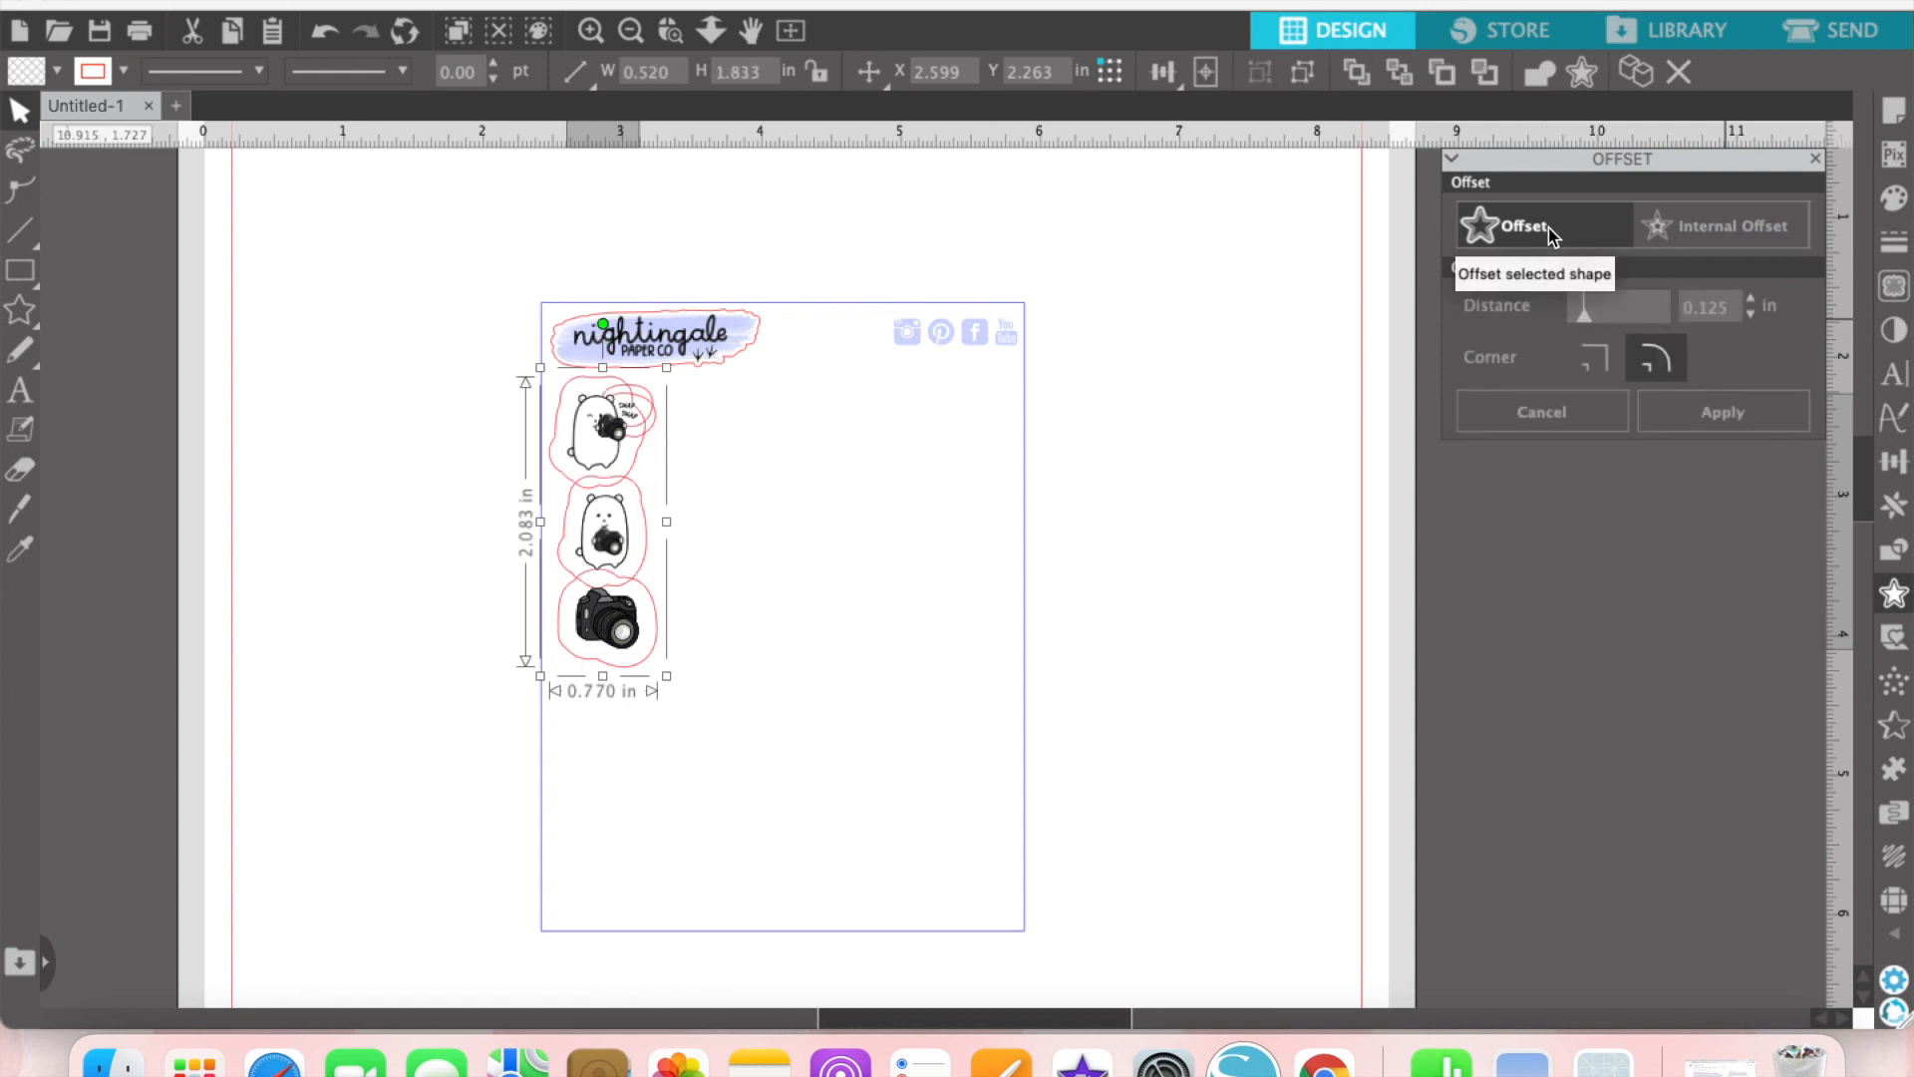
double_click(1735, 306)
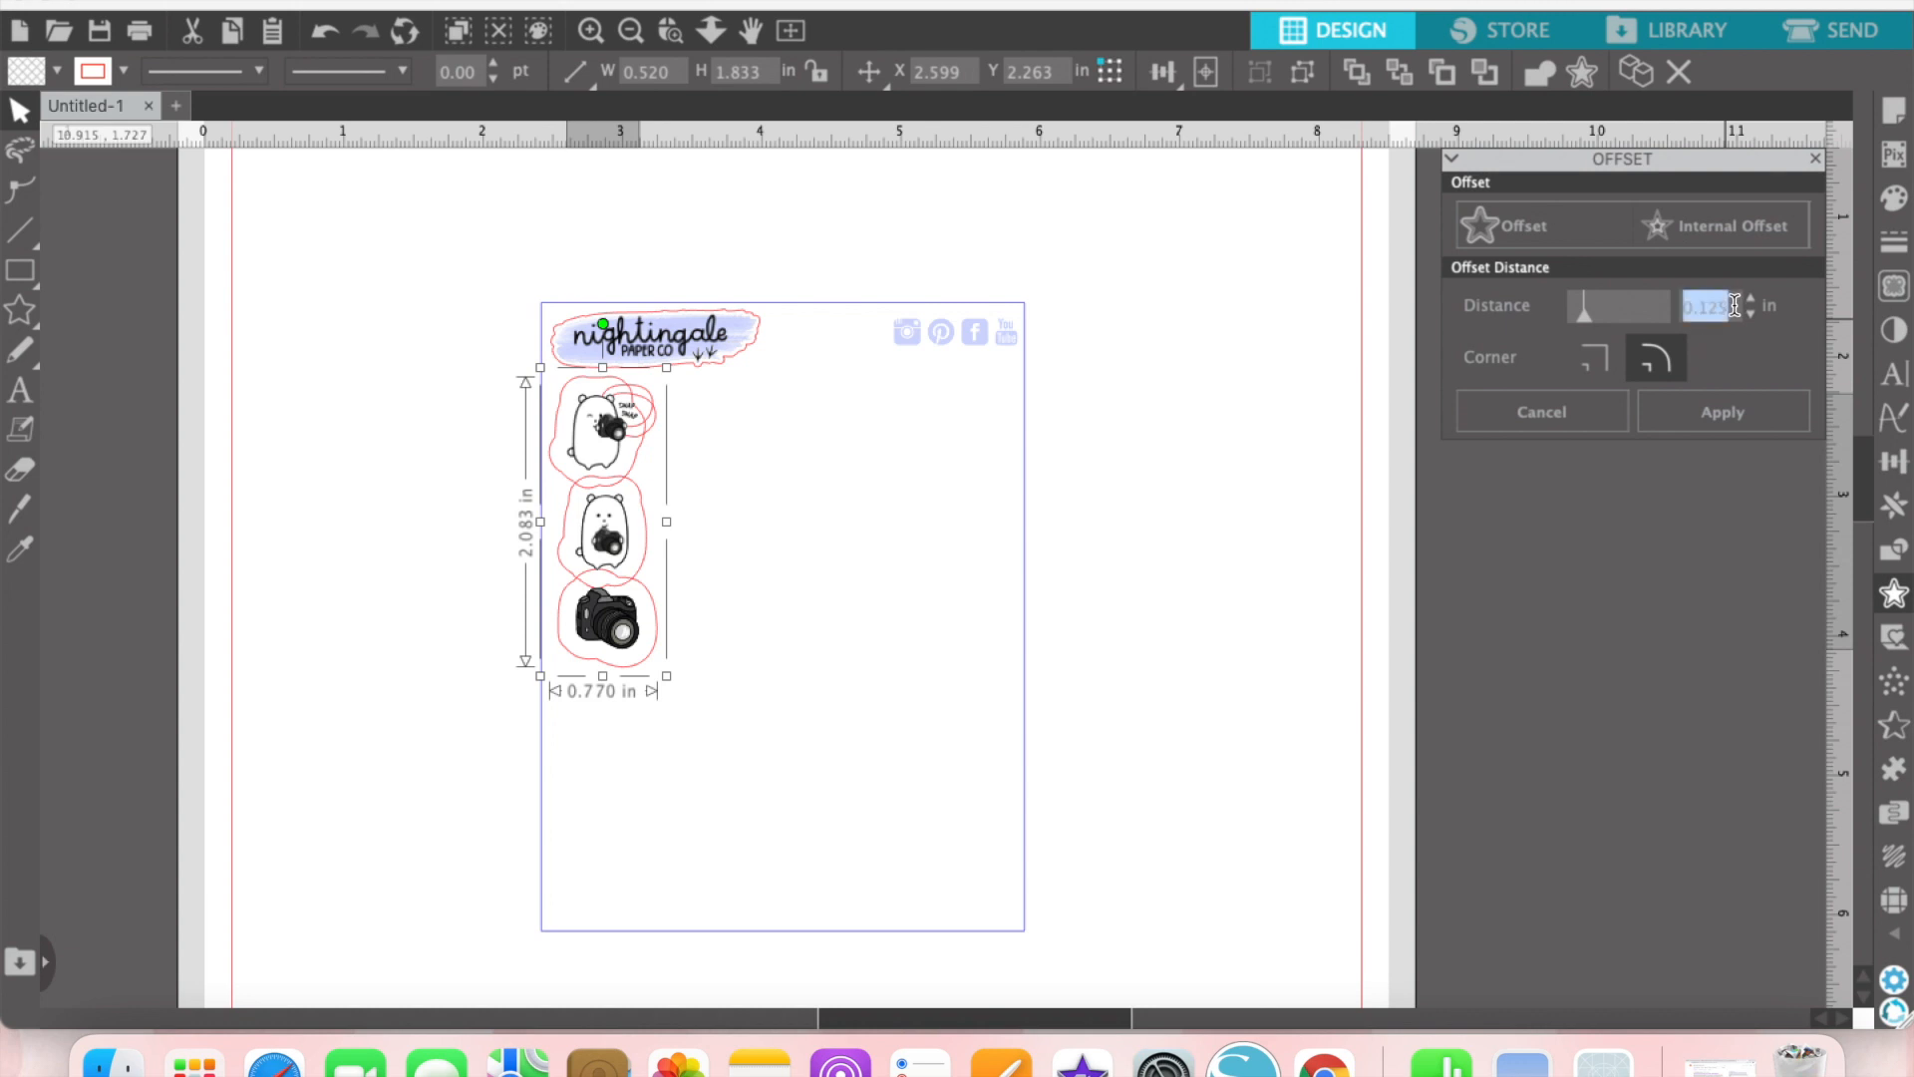
text(.03)
key(Return)
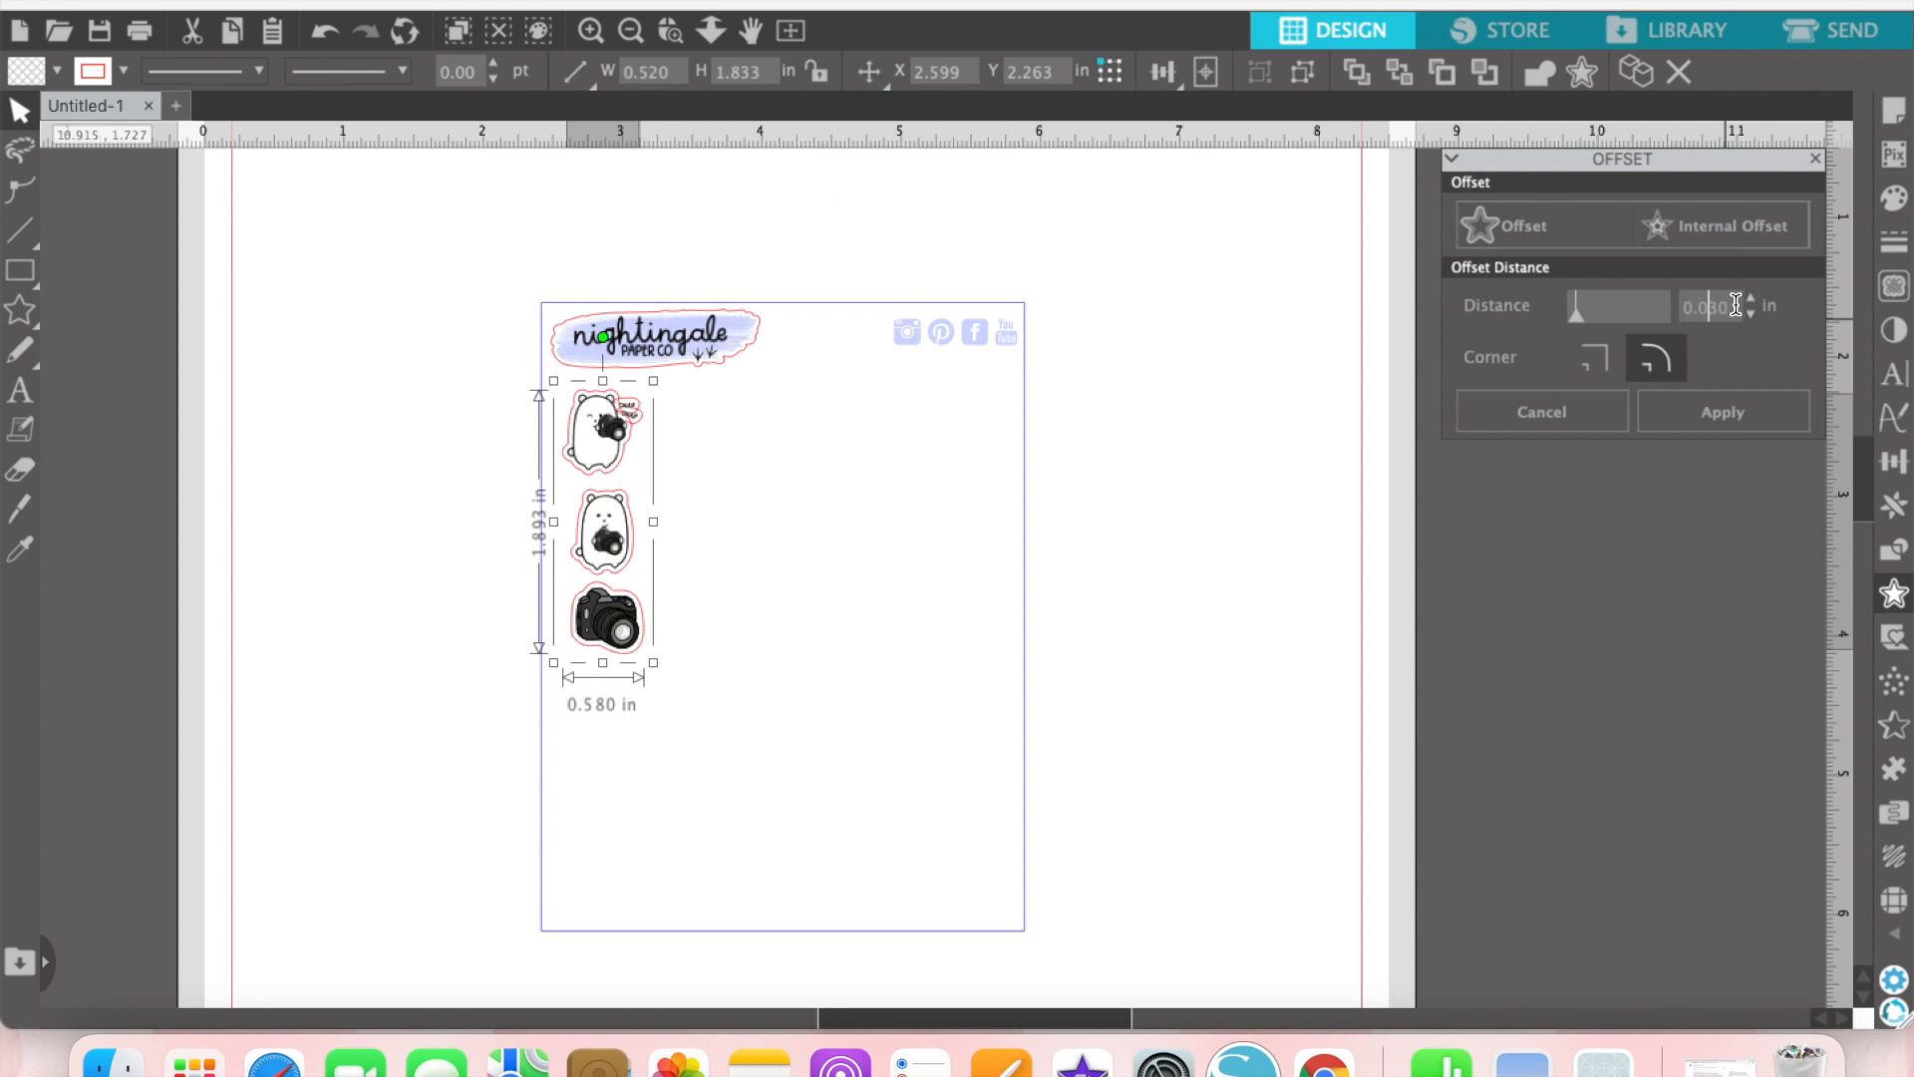
click(1727, 414)
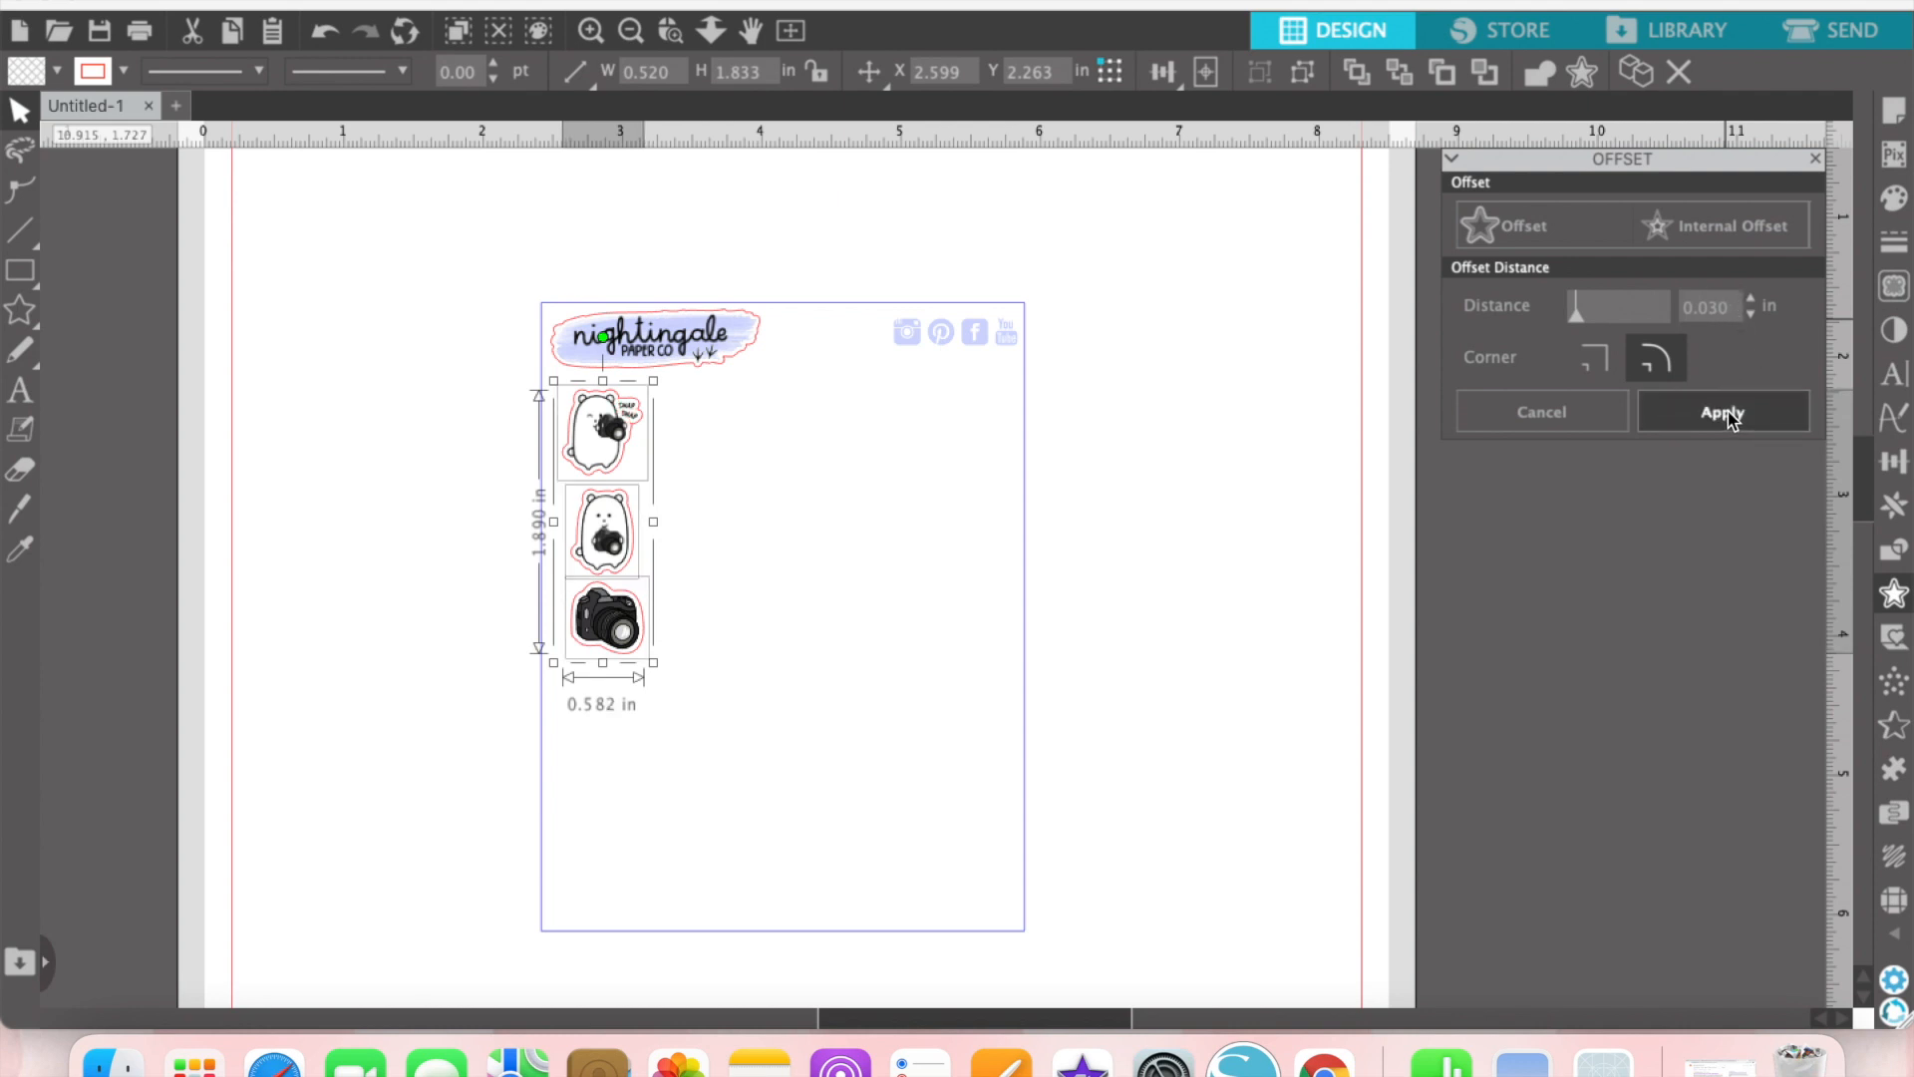
click(740, 435)
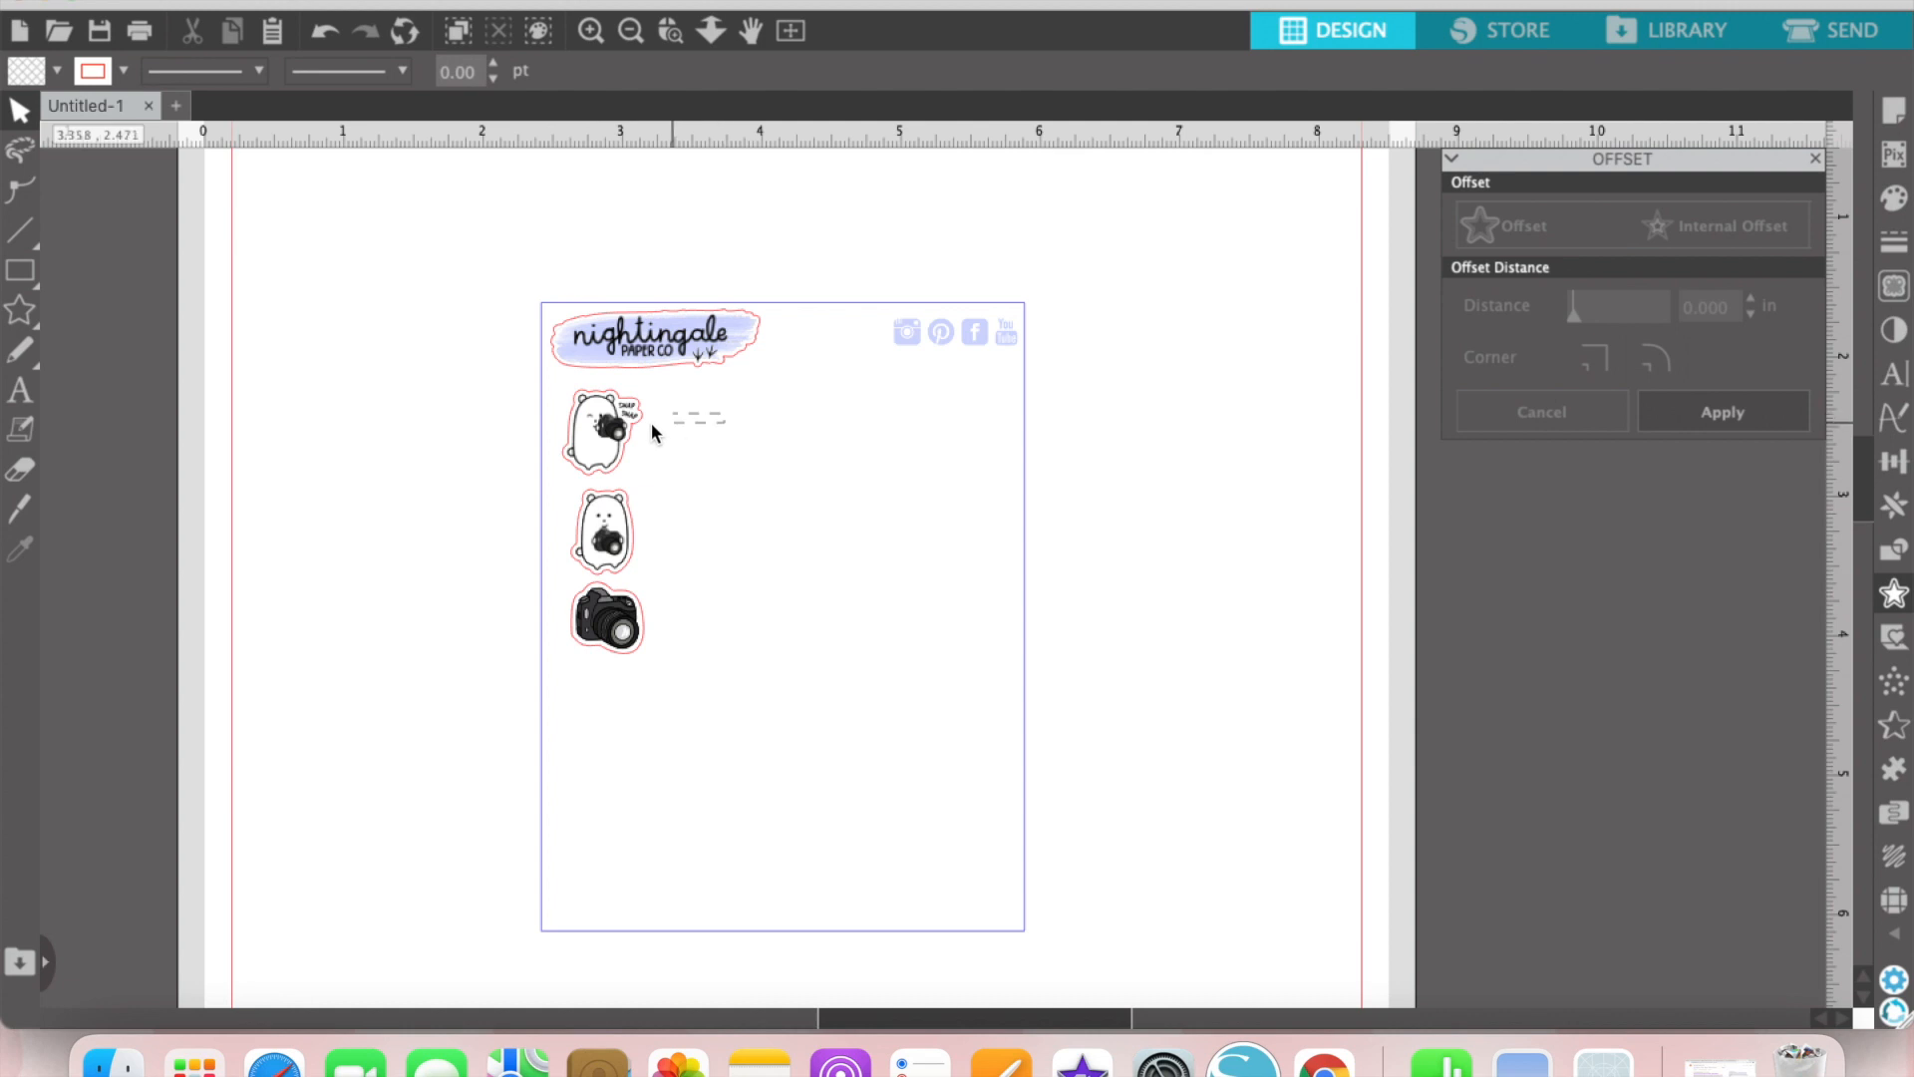
Step: Group the winking bear, the standing bear and the camera each with its own offset outline
click(610, 440)
drag(695, 526, 565, 538)
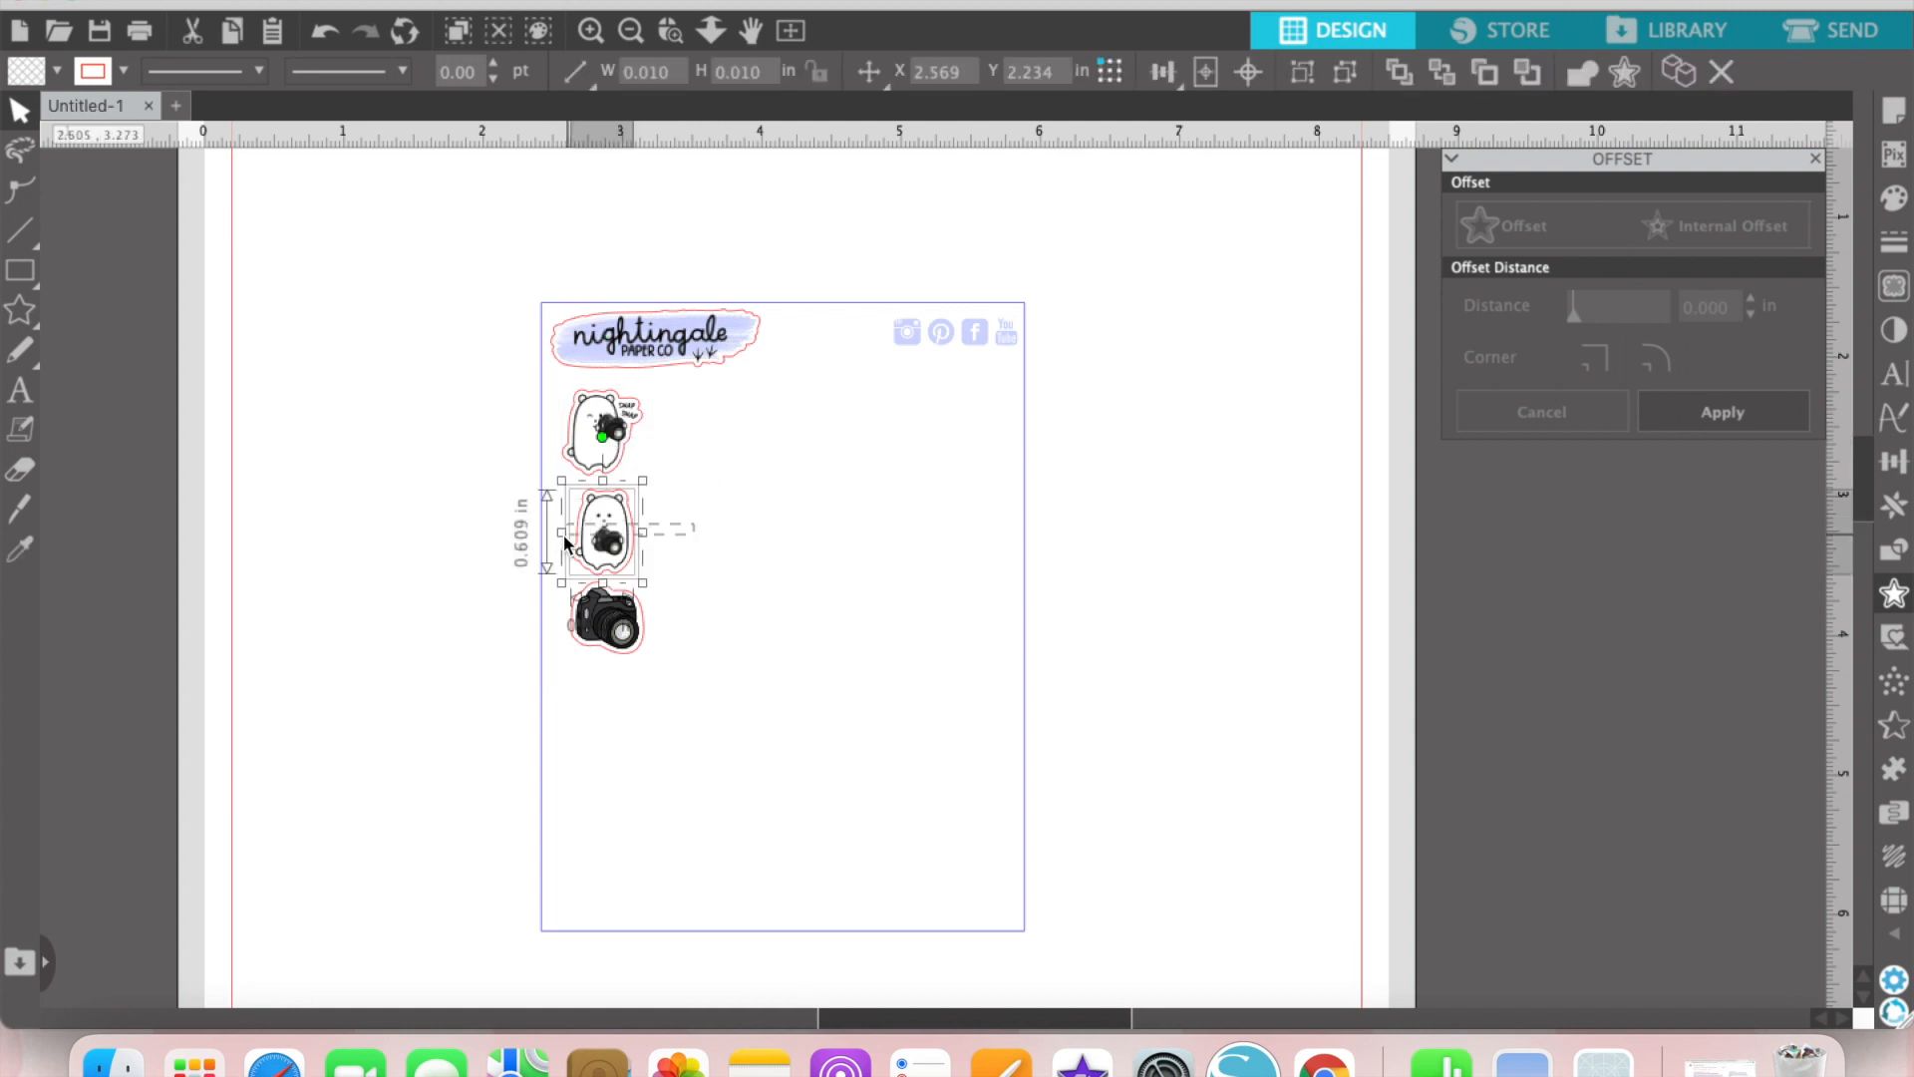
drag(707, 610, 582, 634)
drag(758, 389, 643, 424)
drag(709, 512, 565, 539)
click(612, 624)
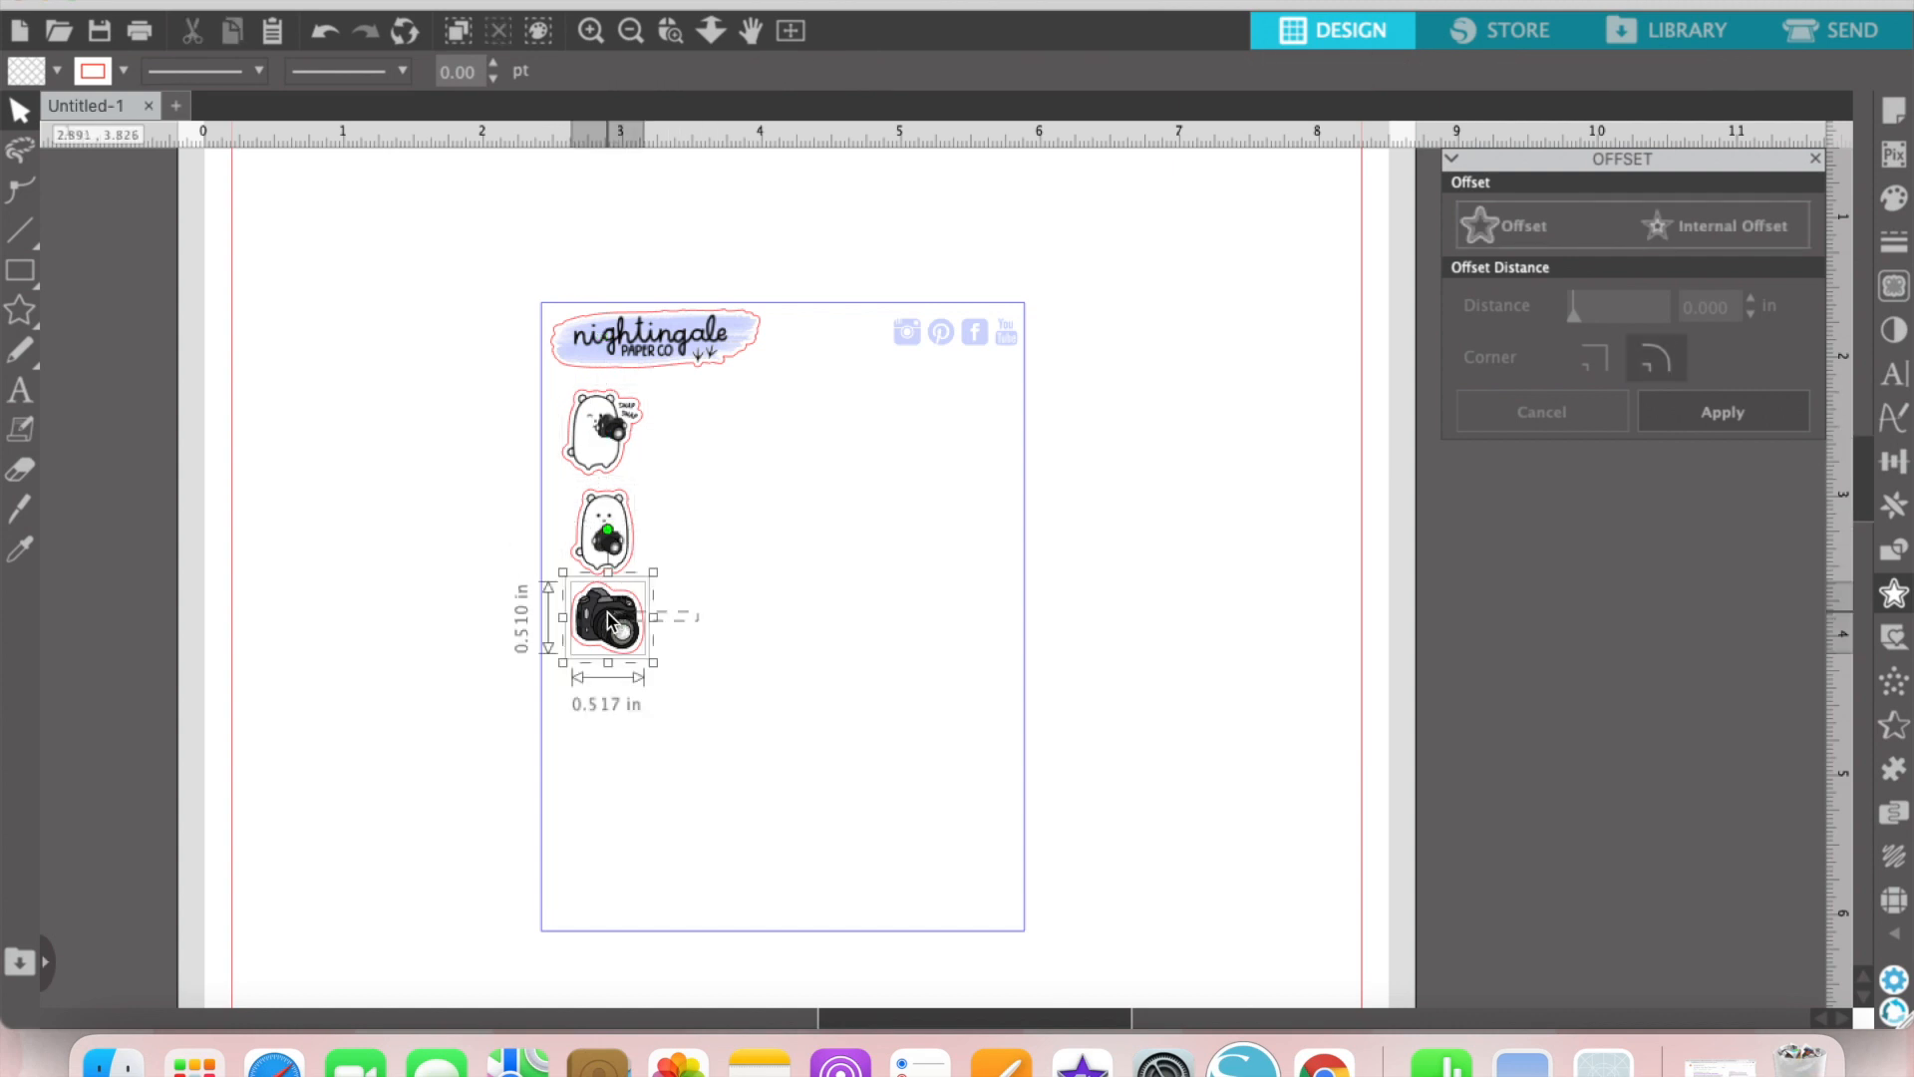
Step: Move the winking bear sticker closer to the logo and the sheet's edge, and lower the camera sticker slightly
drag(601, 441, 589, 428)
click(602, 481)
drag(614, 592, 616, 600)
click(583, 365)
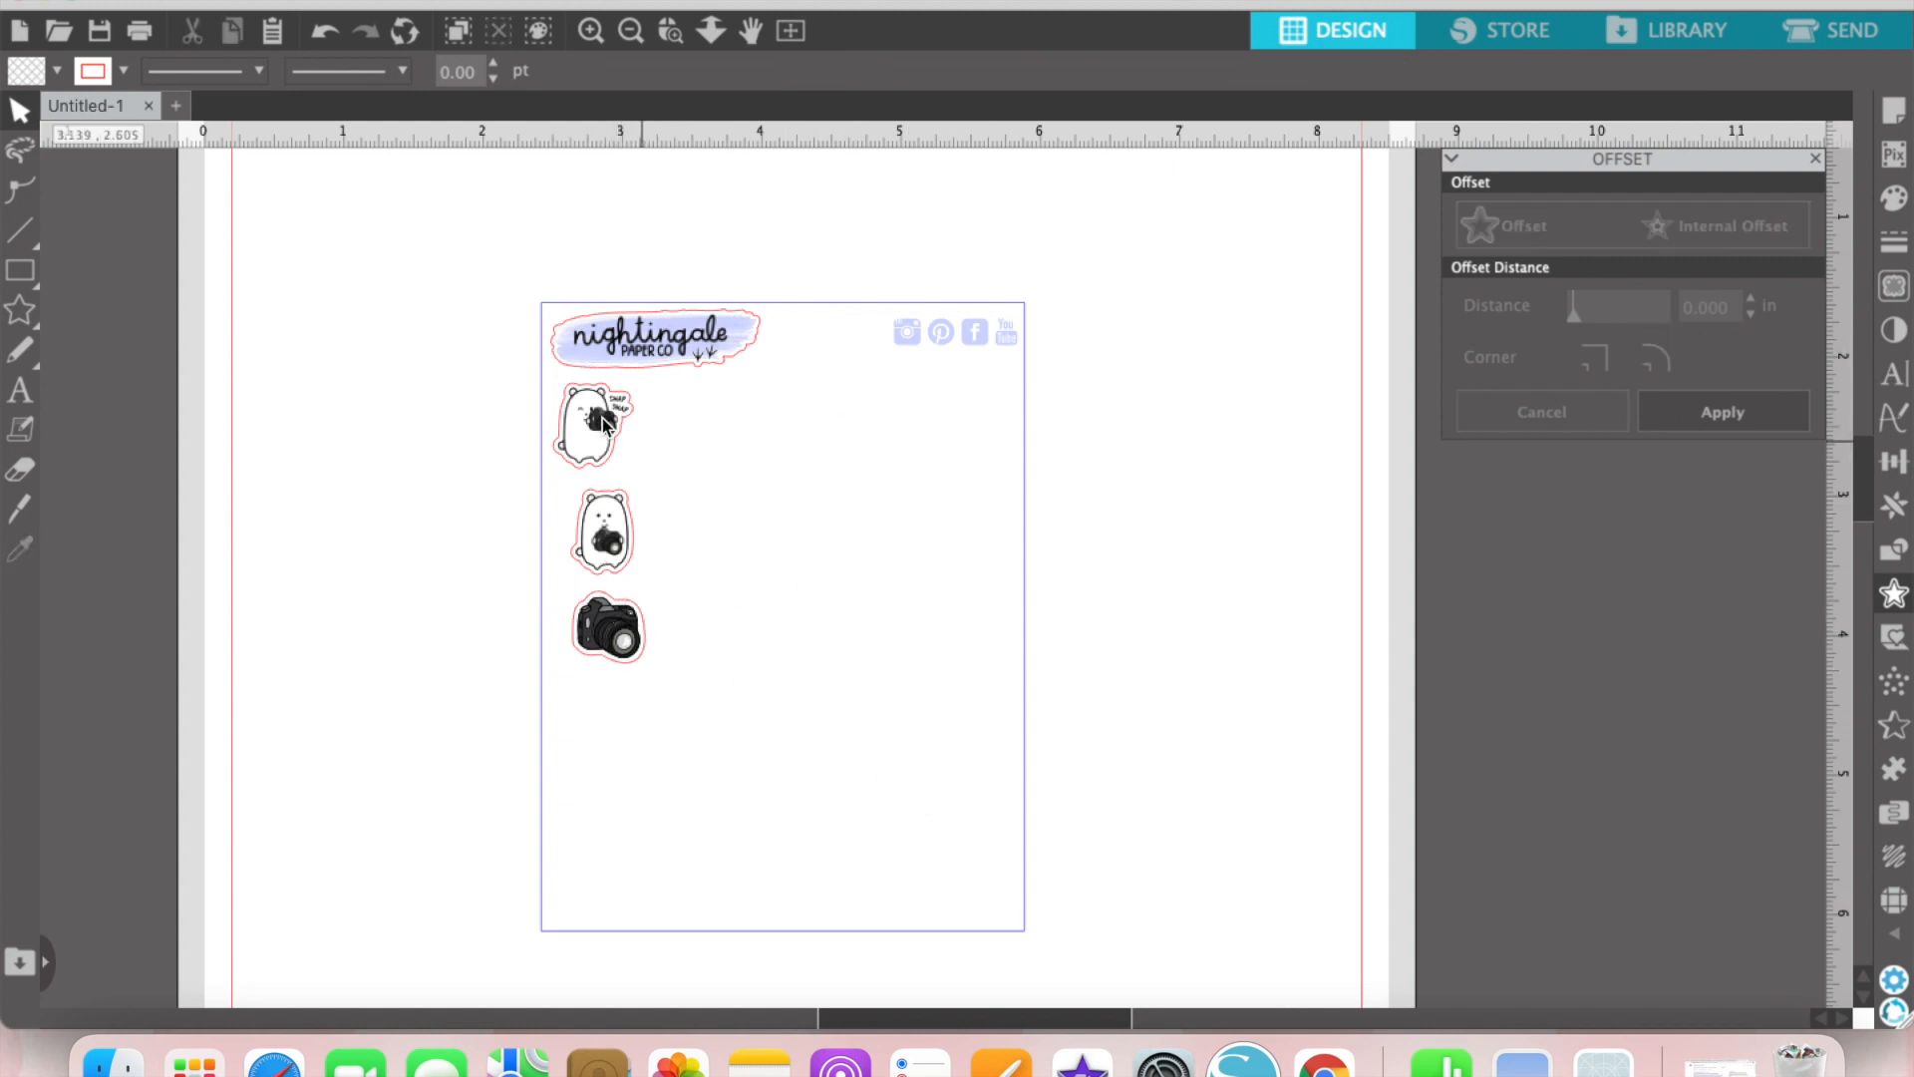
Step: Align the three stacked stickers along their left edges
drag(702, 625, 597, 429)
click(1893, 460)
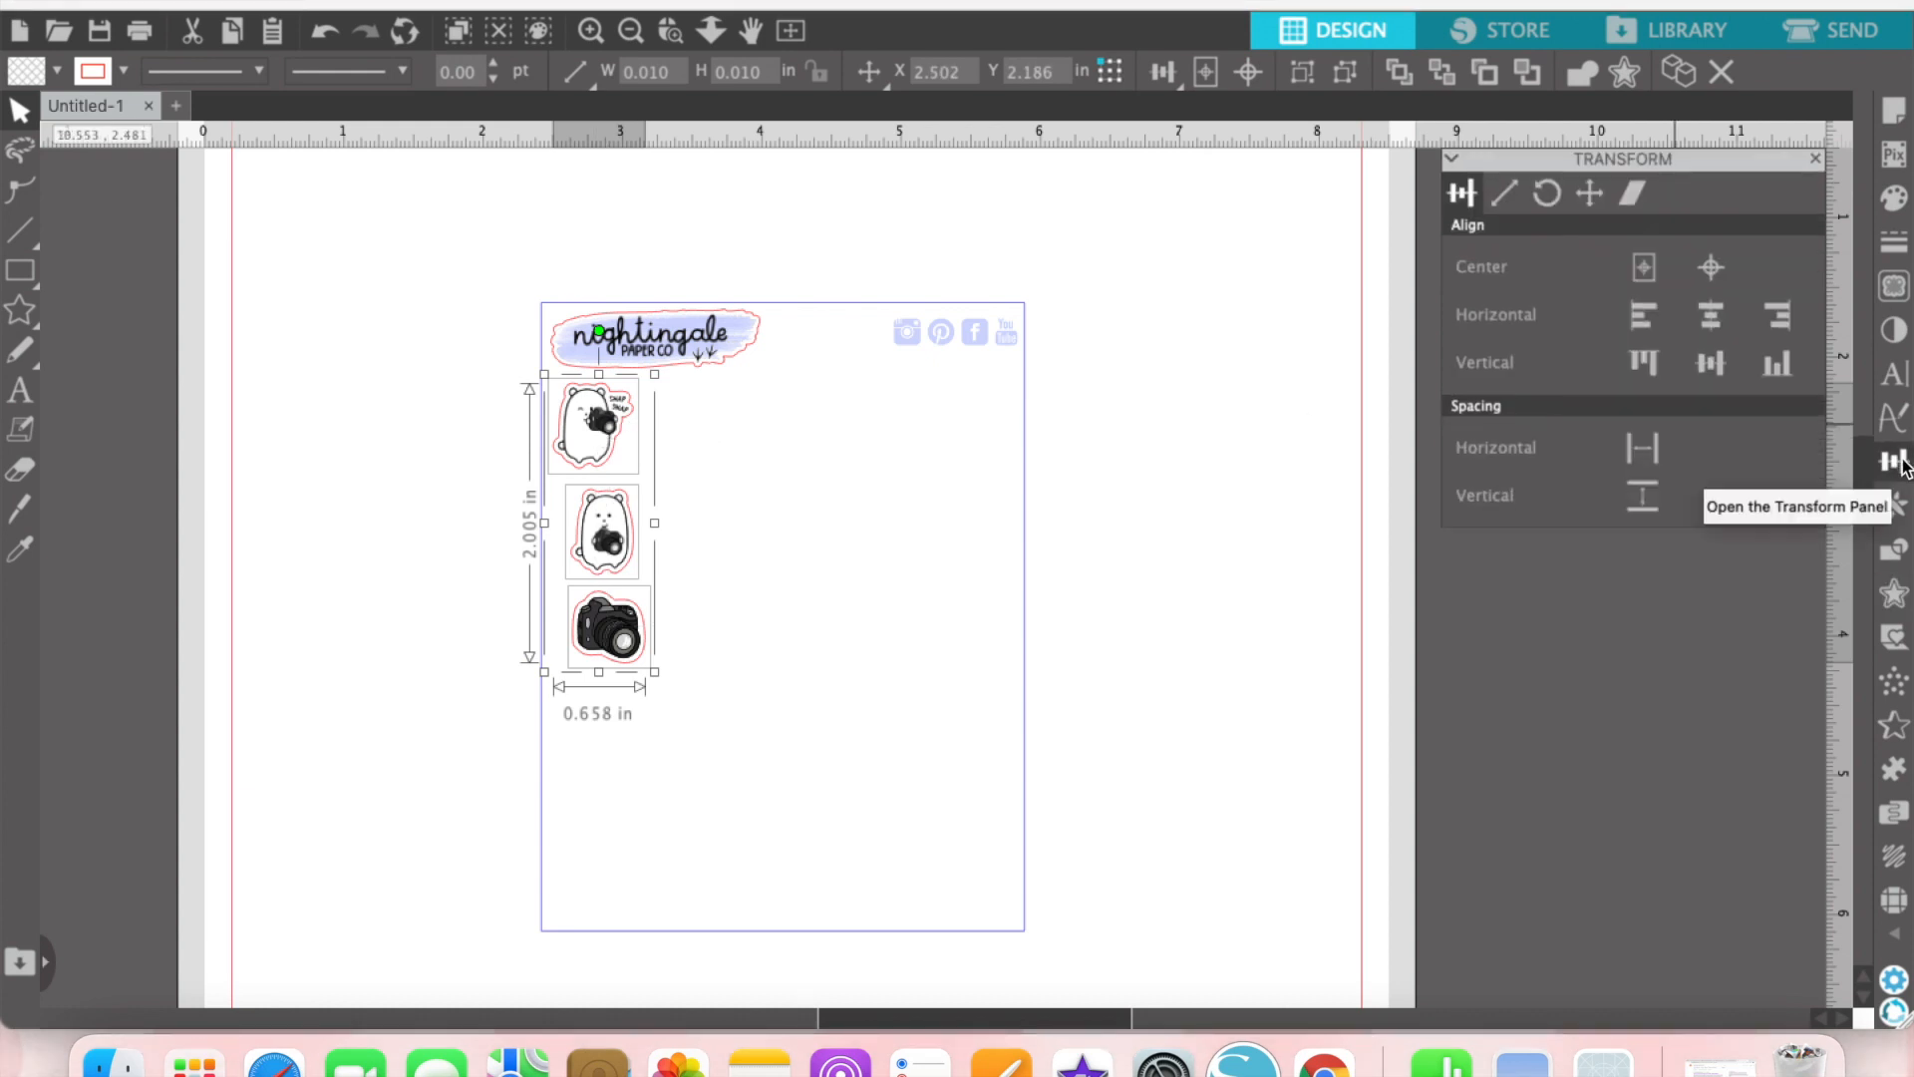
click(1647, 318)
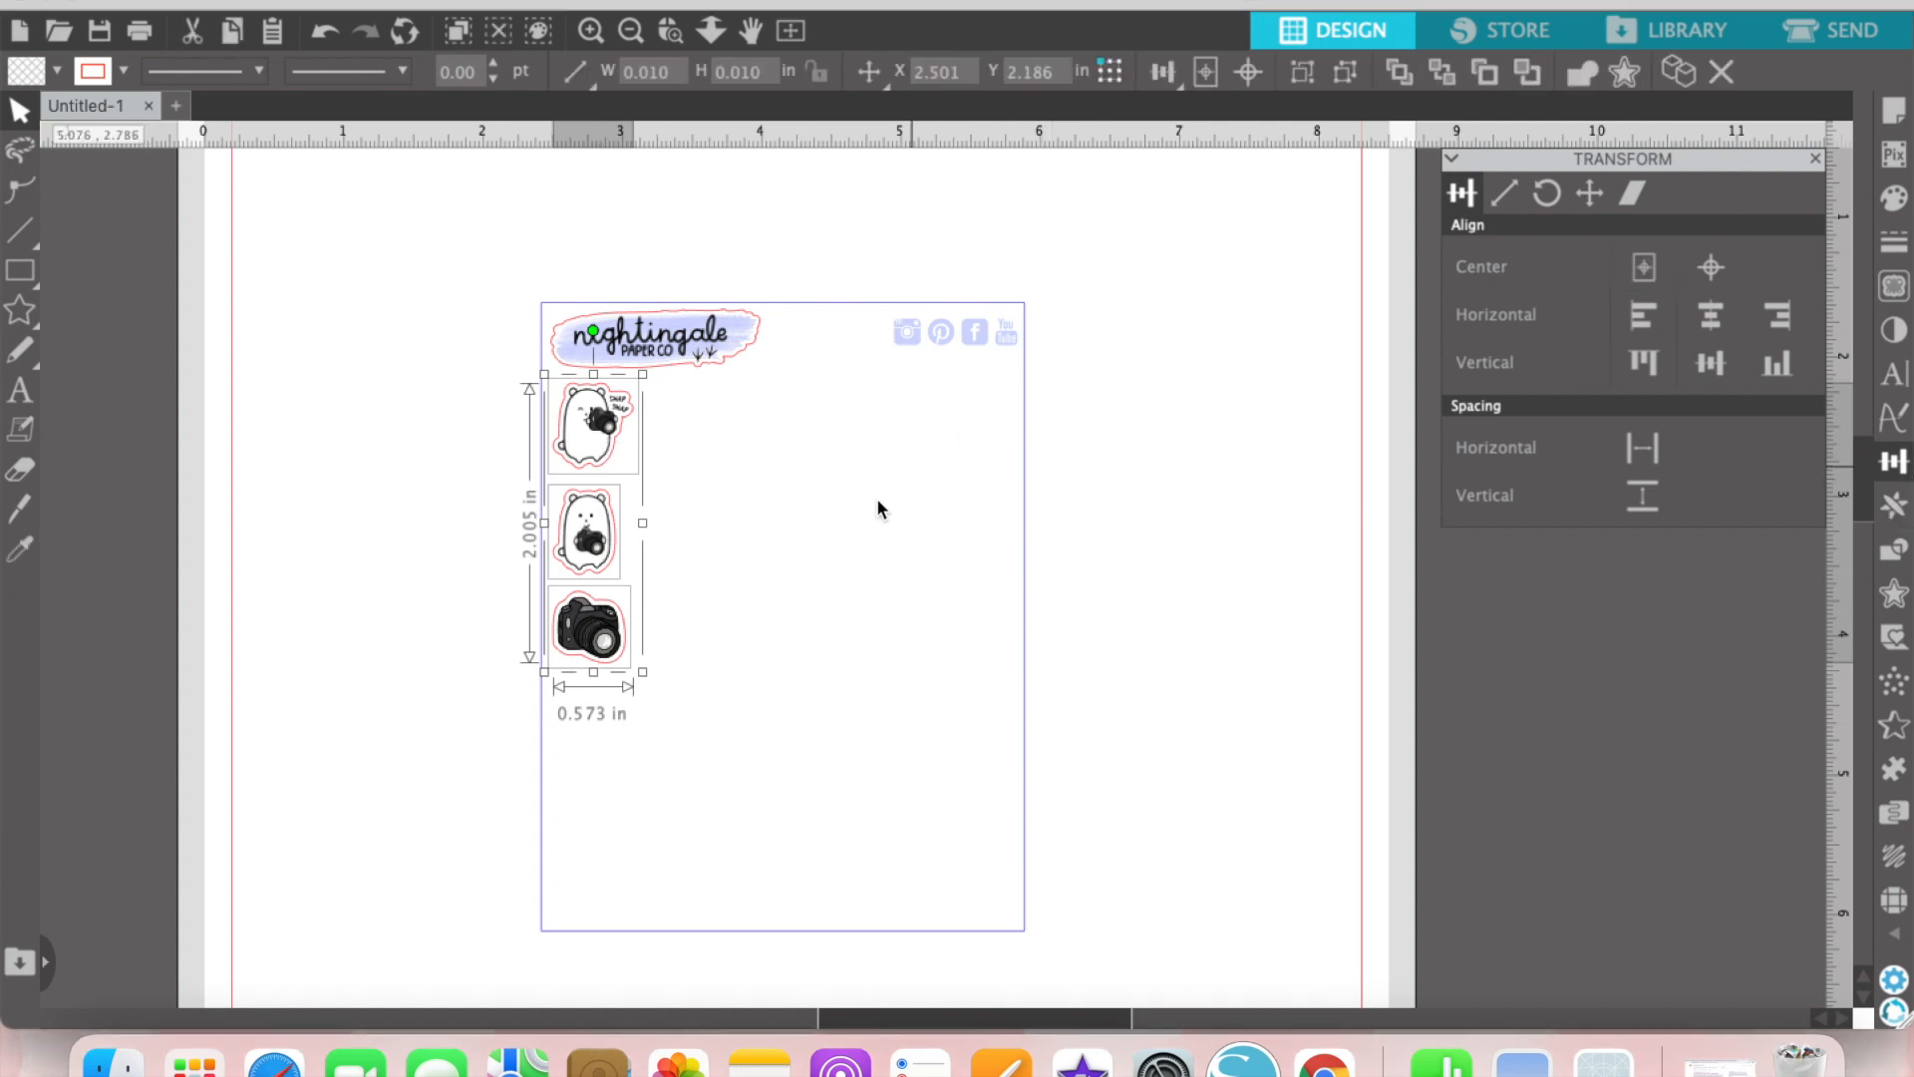
Step: Duplicate the sticker column to the right four times and move the last copy to the sheet's right edge
click(1893, 507)
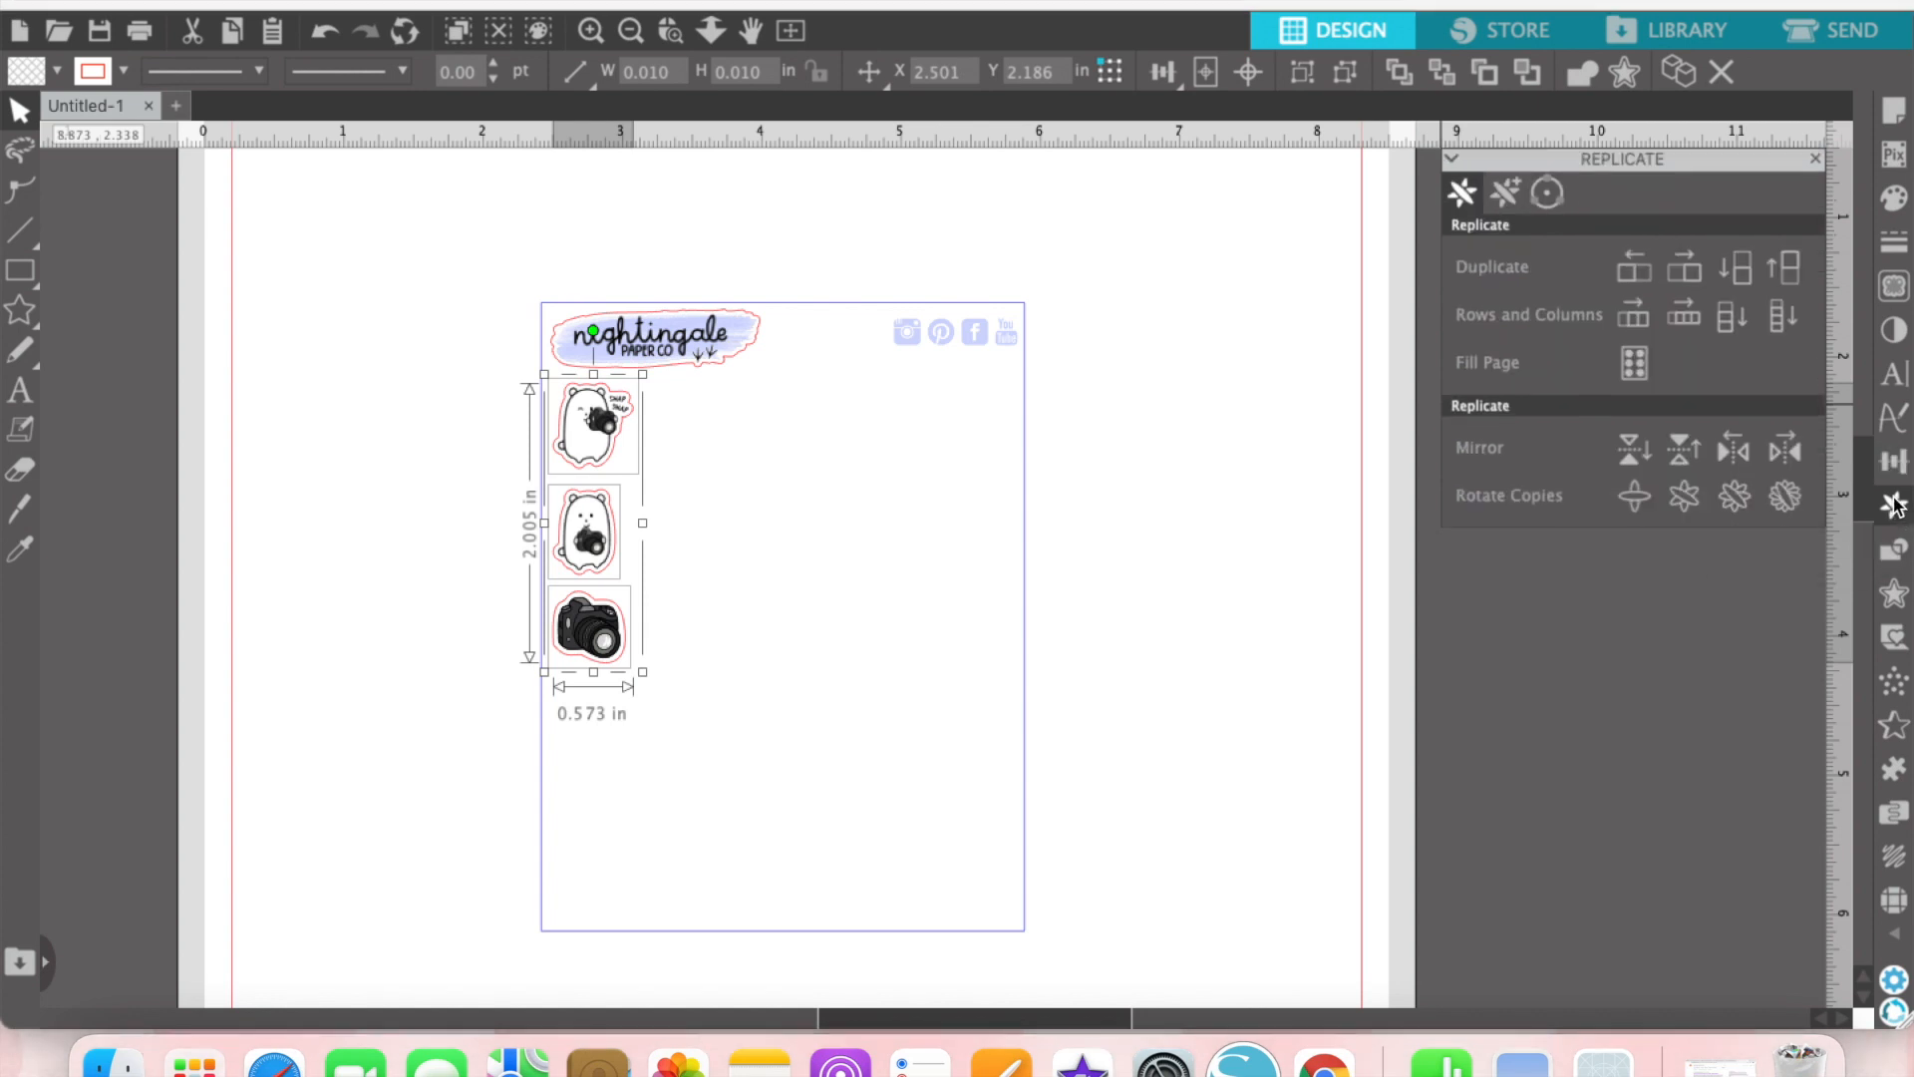
click(1687, 268)
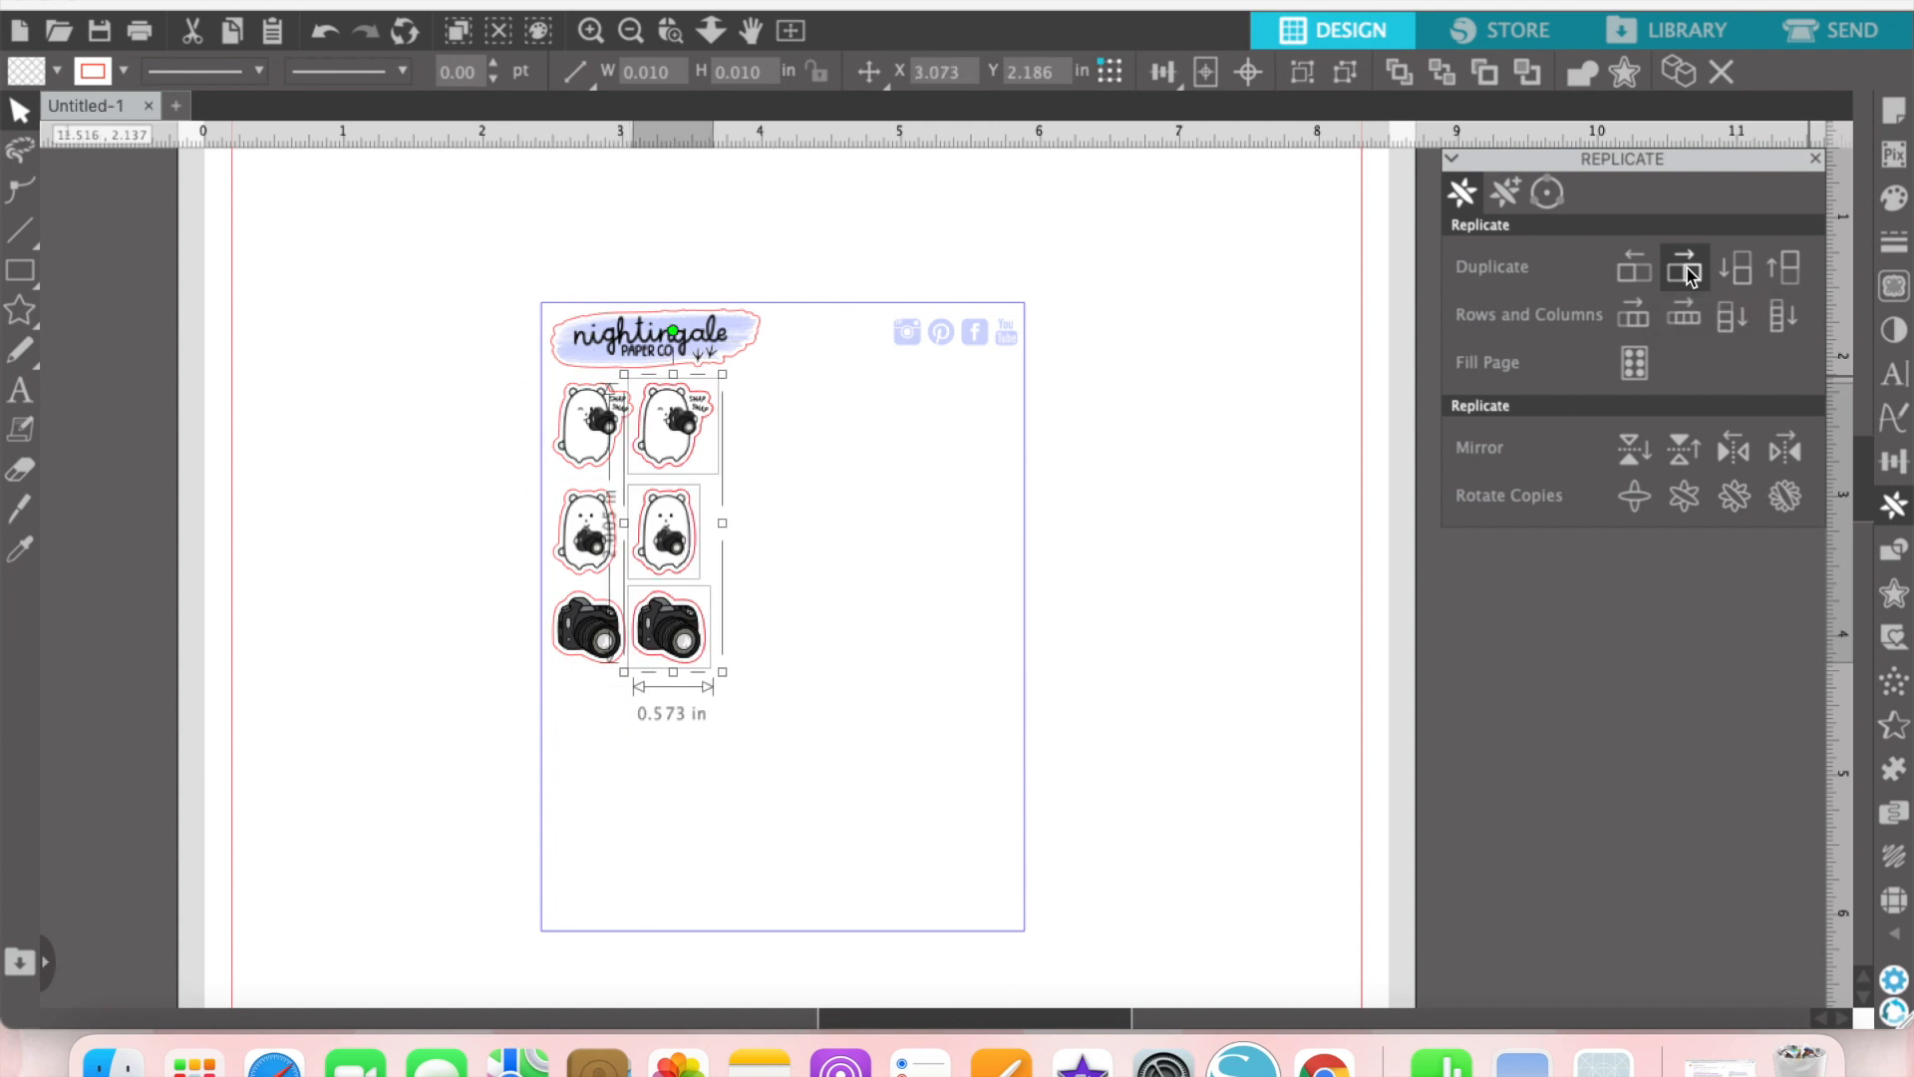
click(1687, 268)
click(1686, 267)
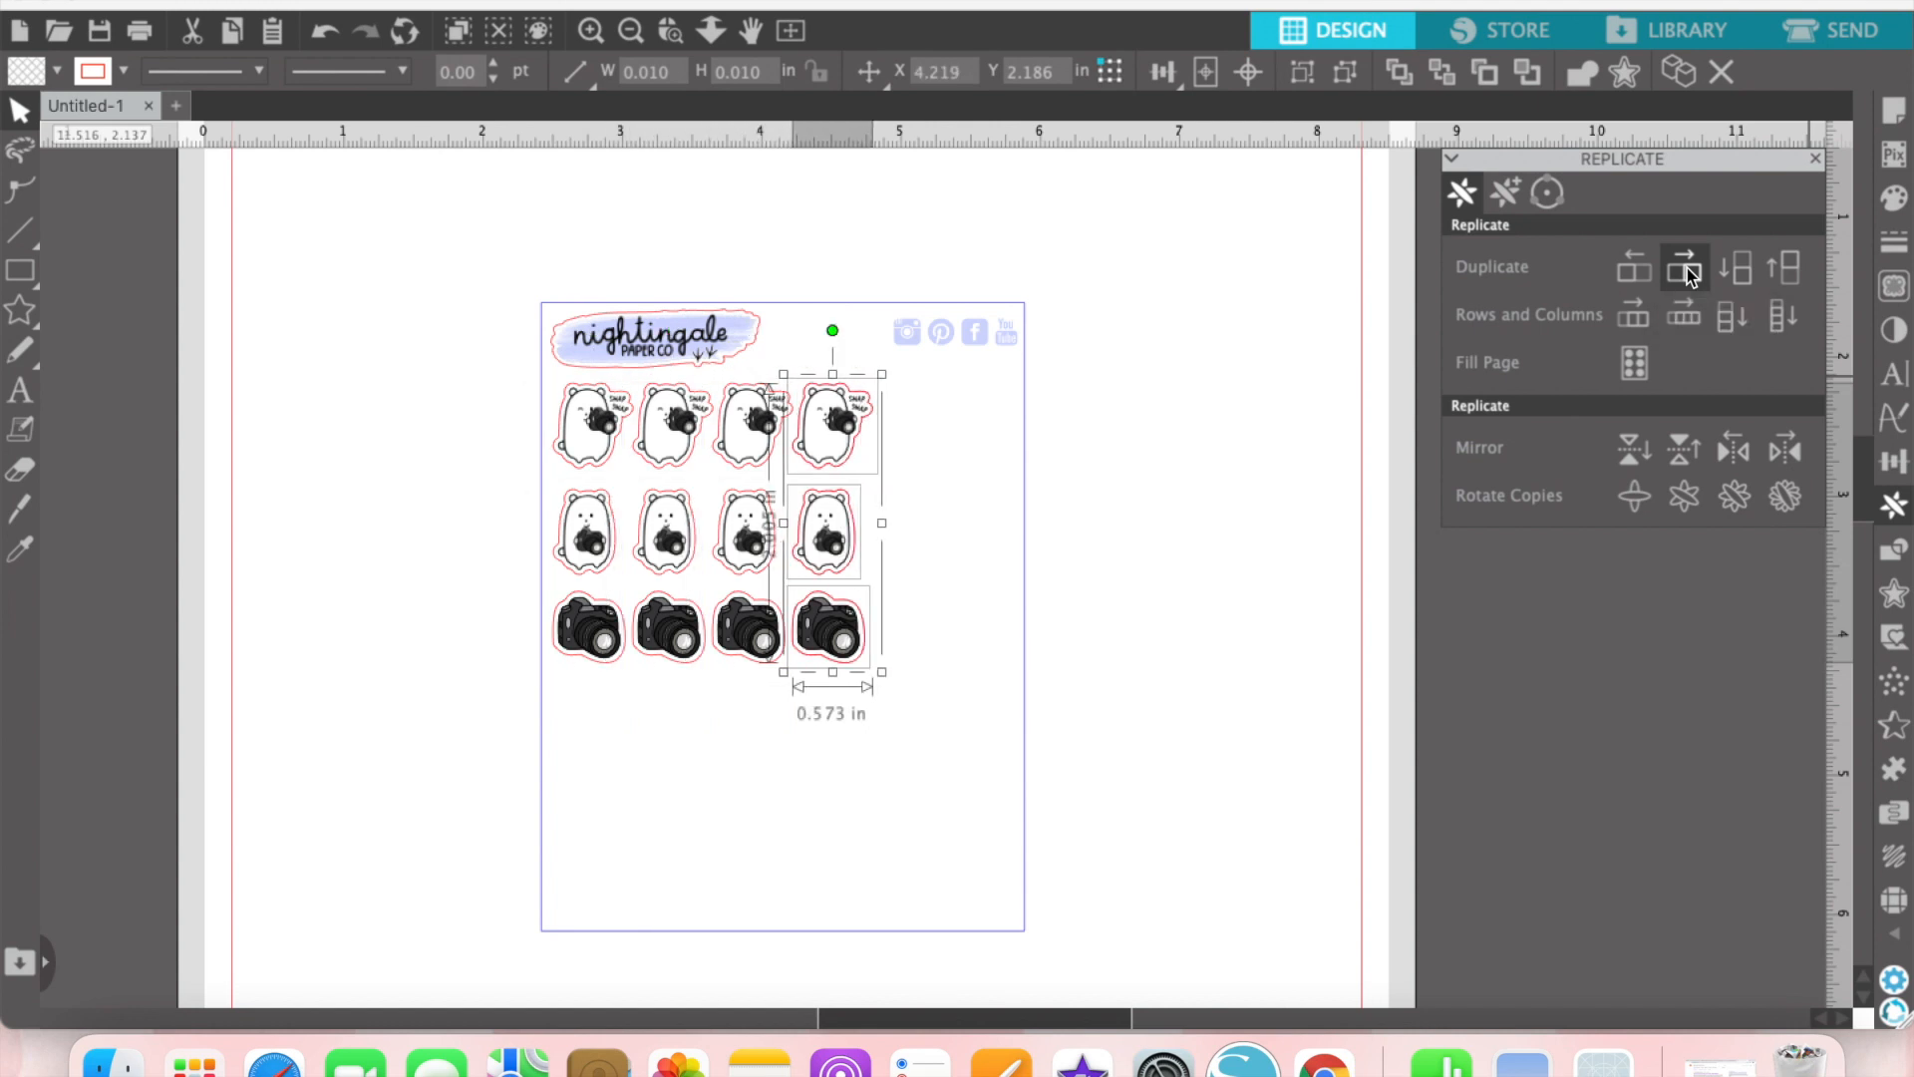
click(1687, 268)
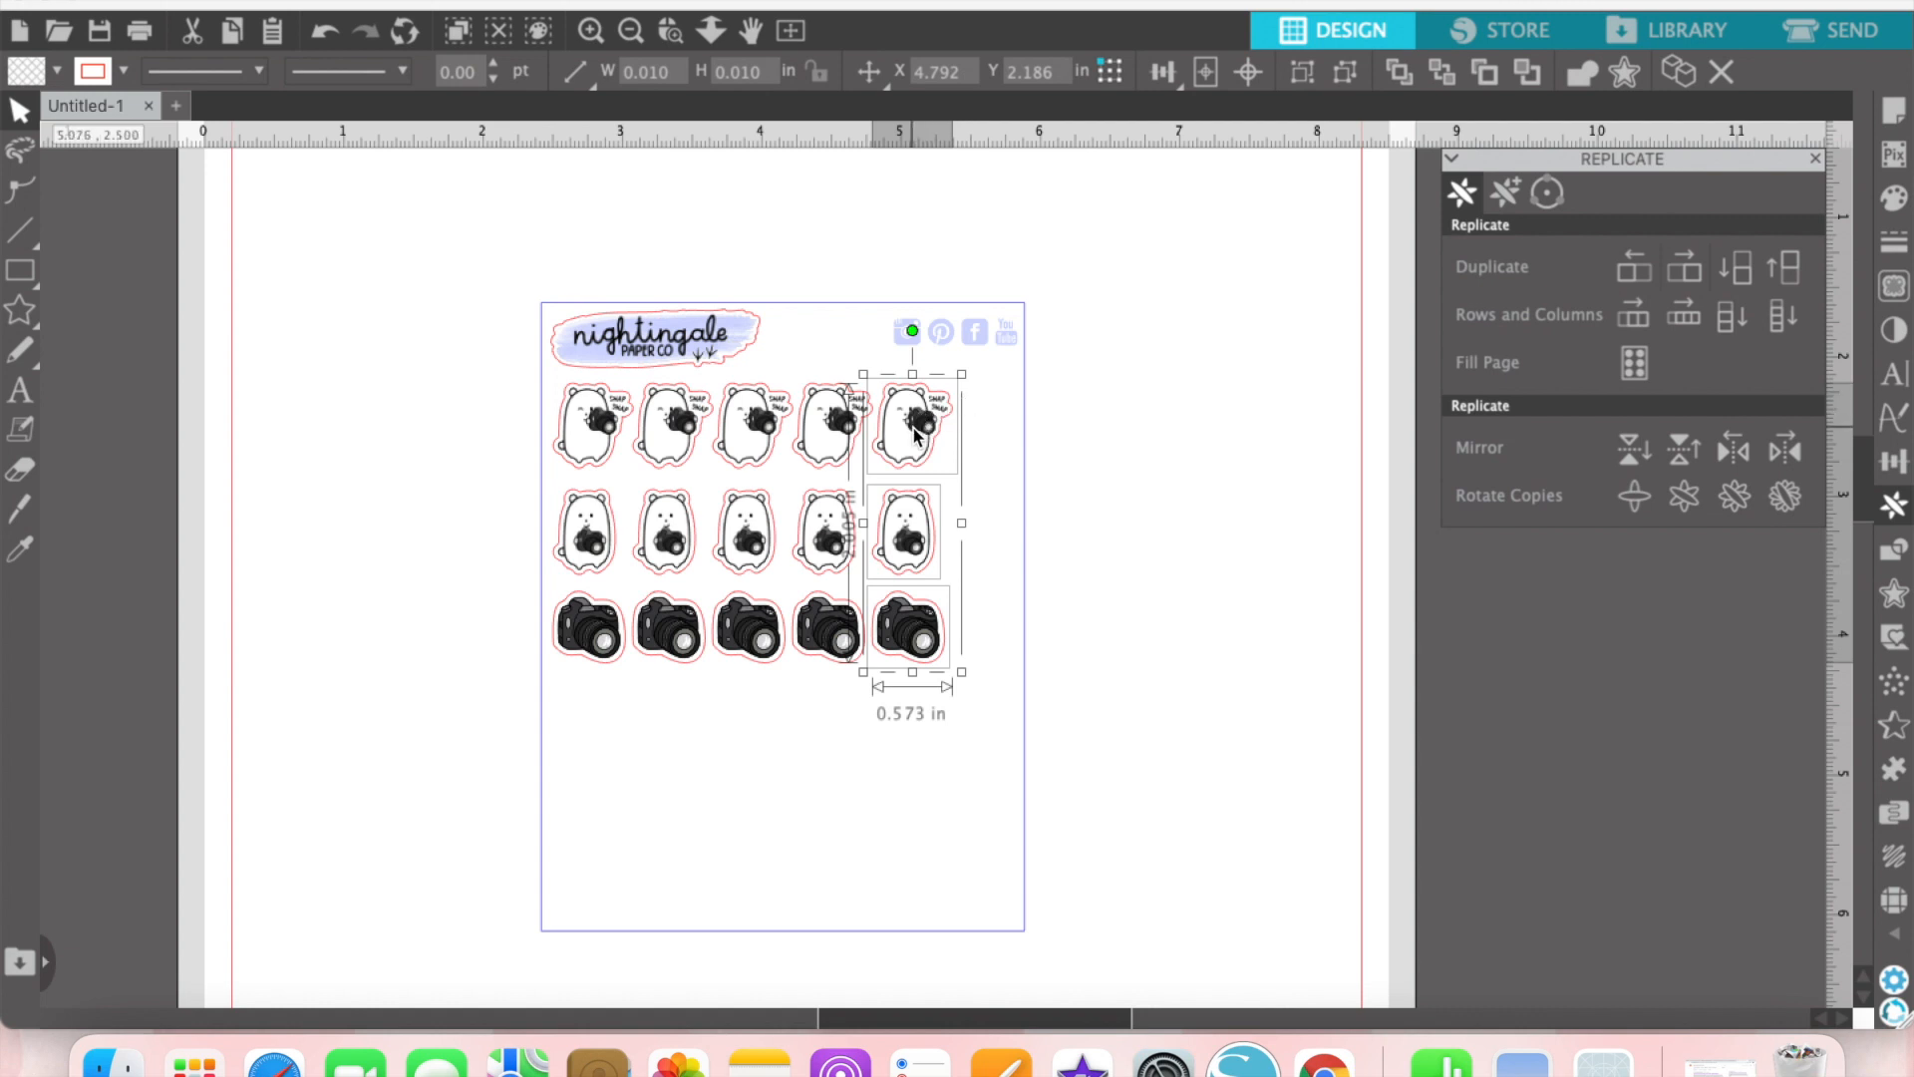
drag(919, 439, 982, 460)
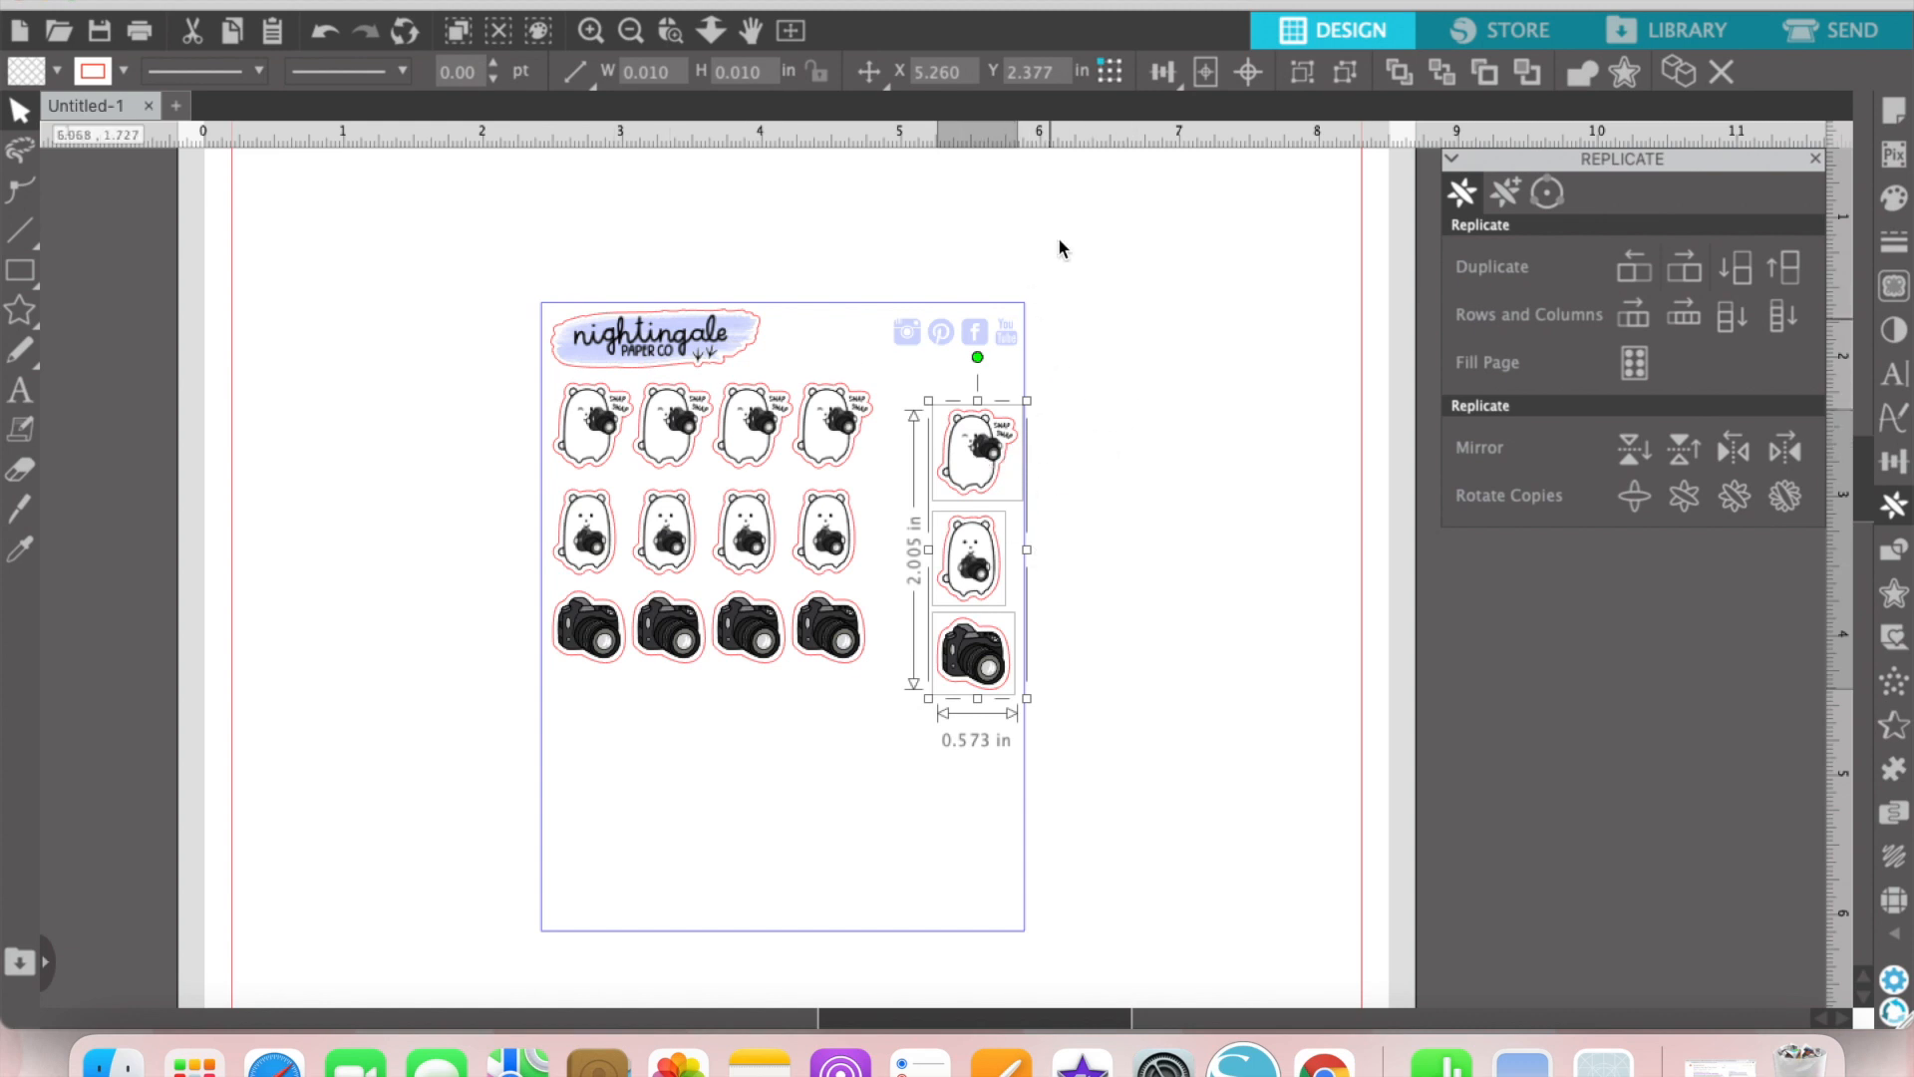
click(1103, 427)
Step: Align the five winking bears along their tops, space them evenly horizontally and group the row
drag(1096, 437, 643, 399)
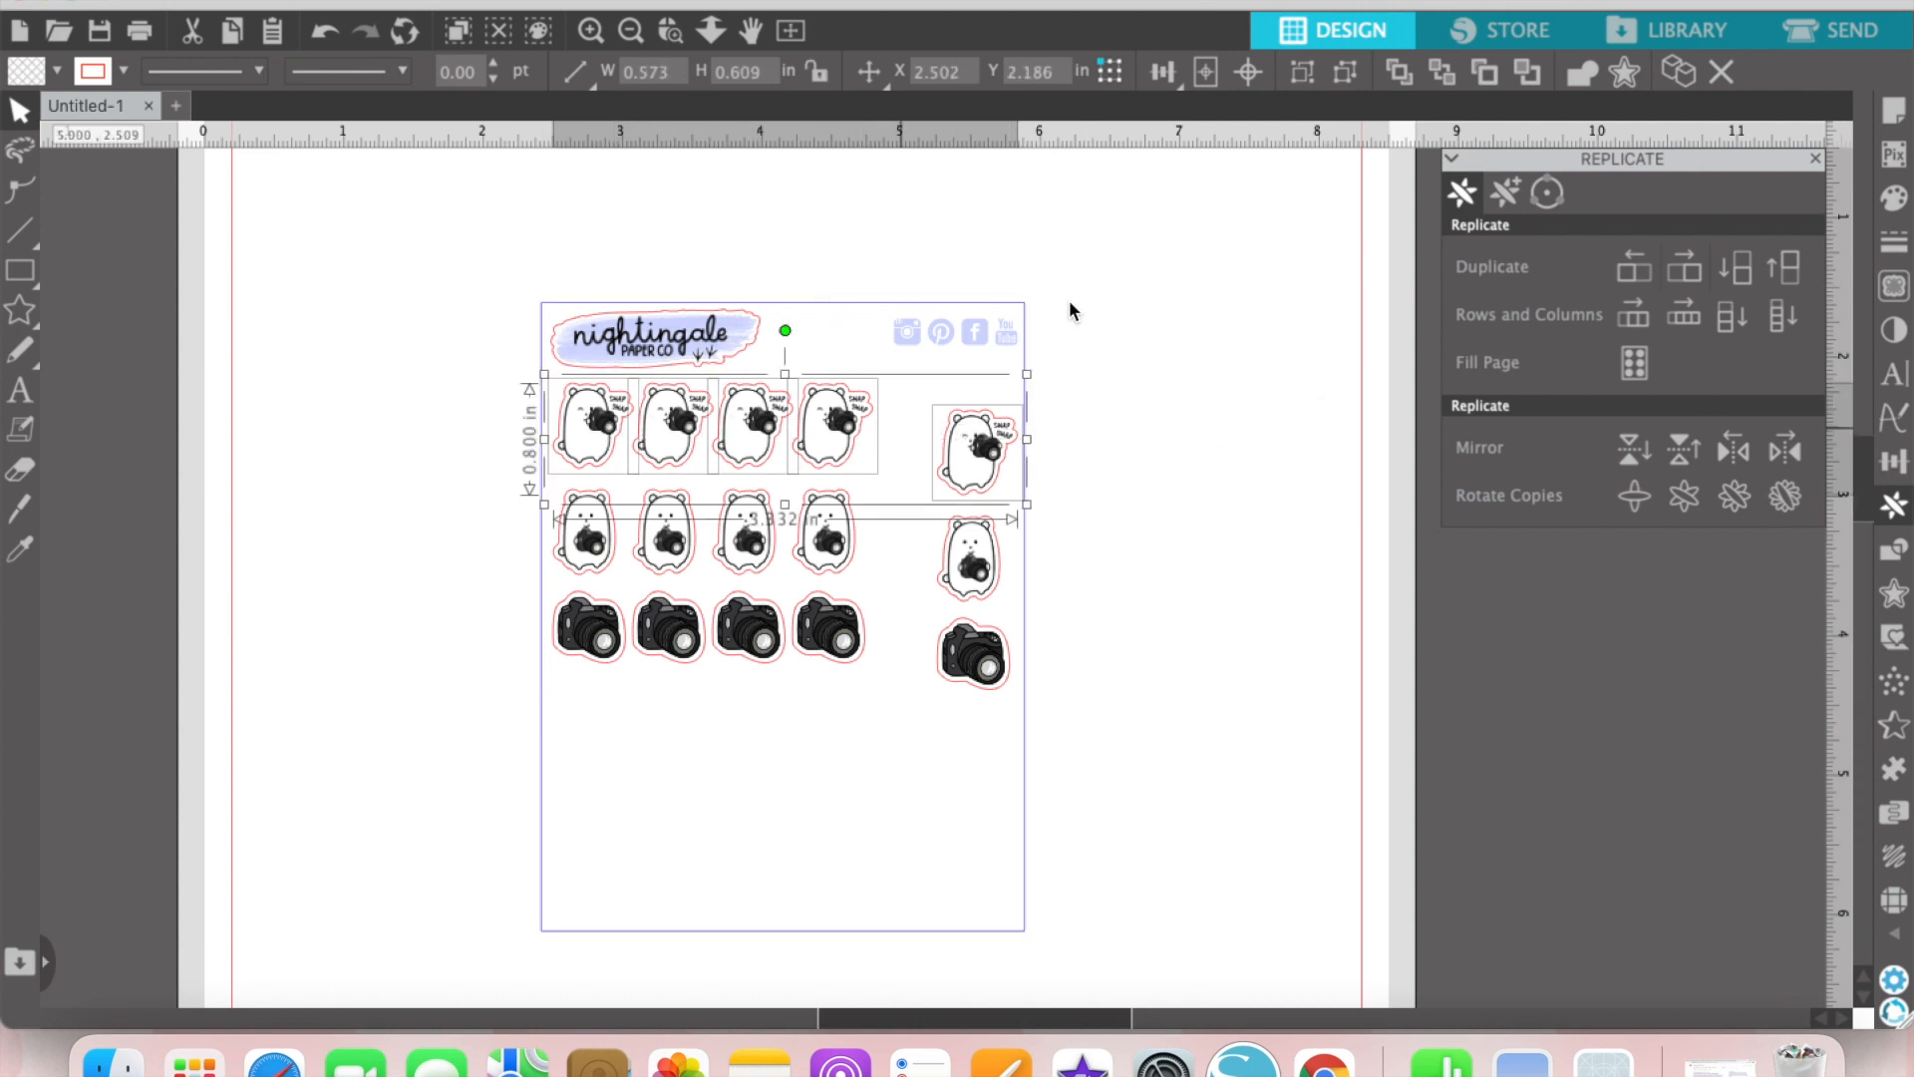
click(860, 314)
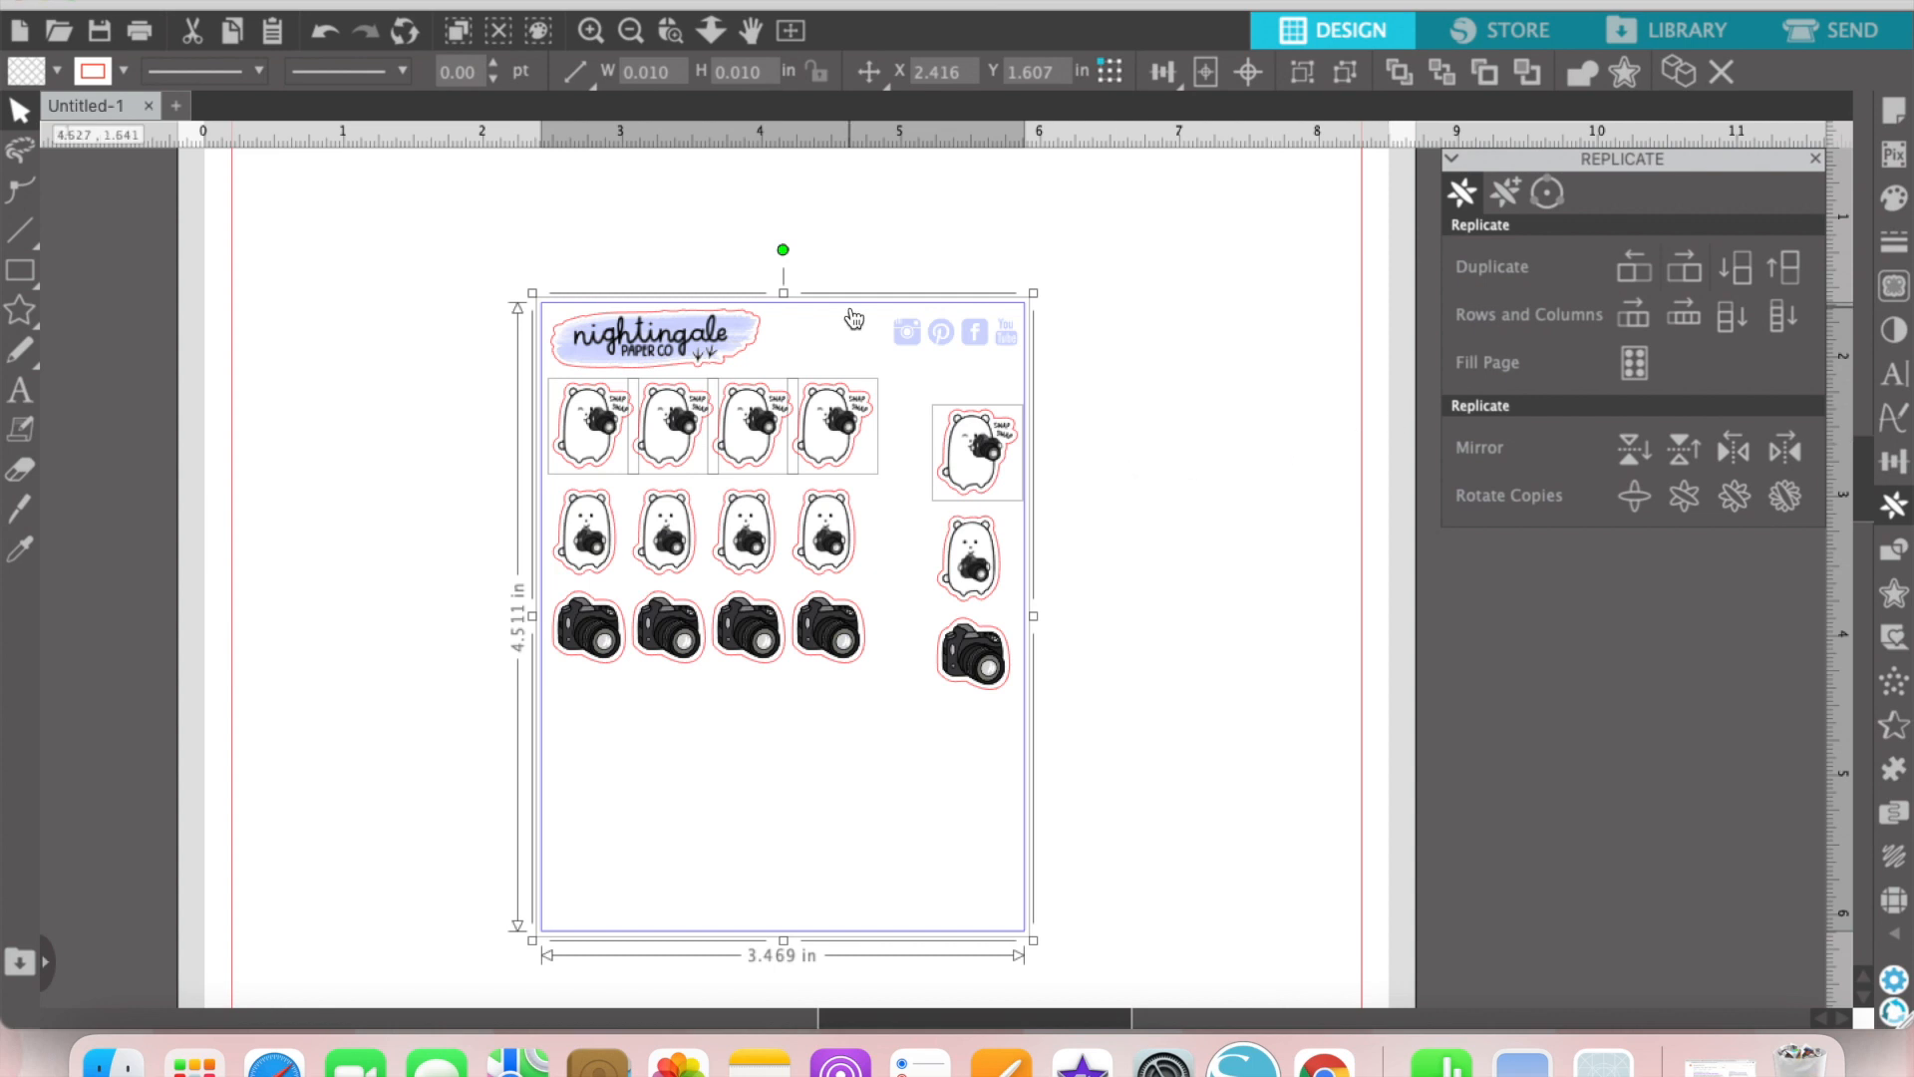
shift+click(852, 309)
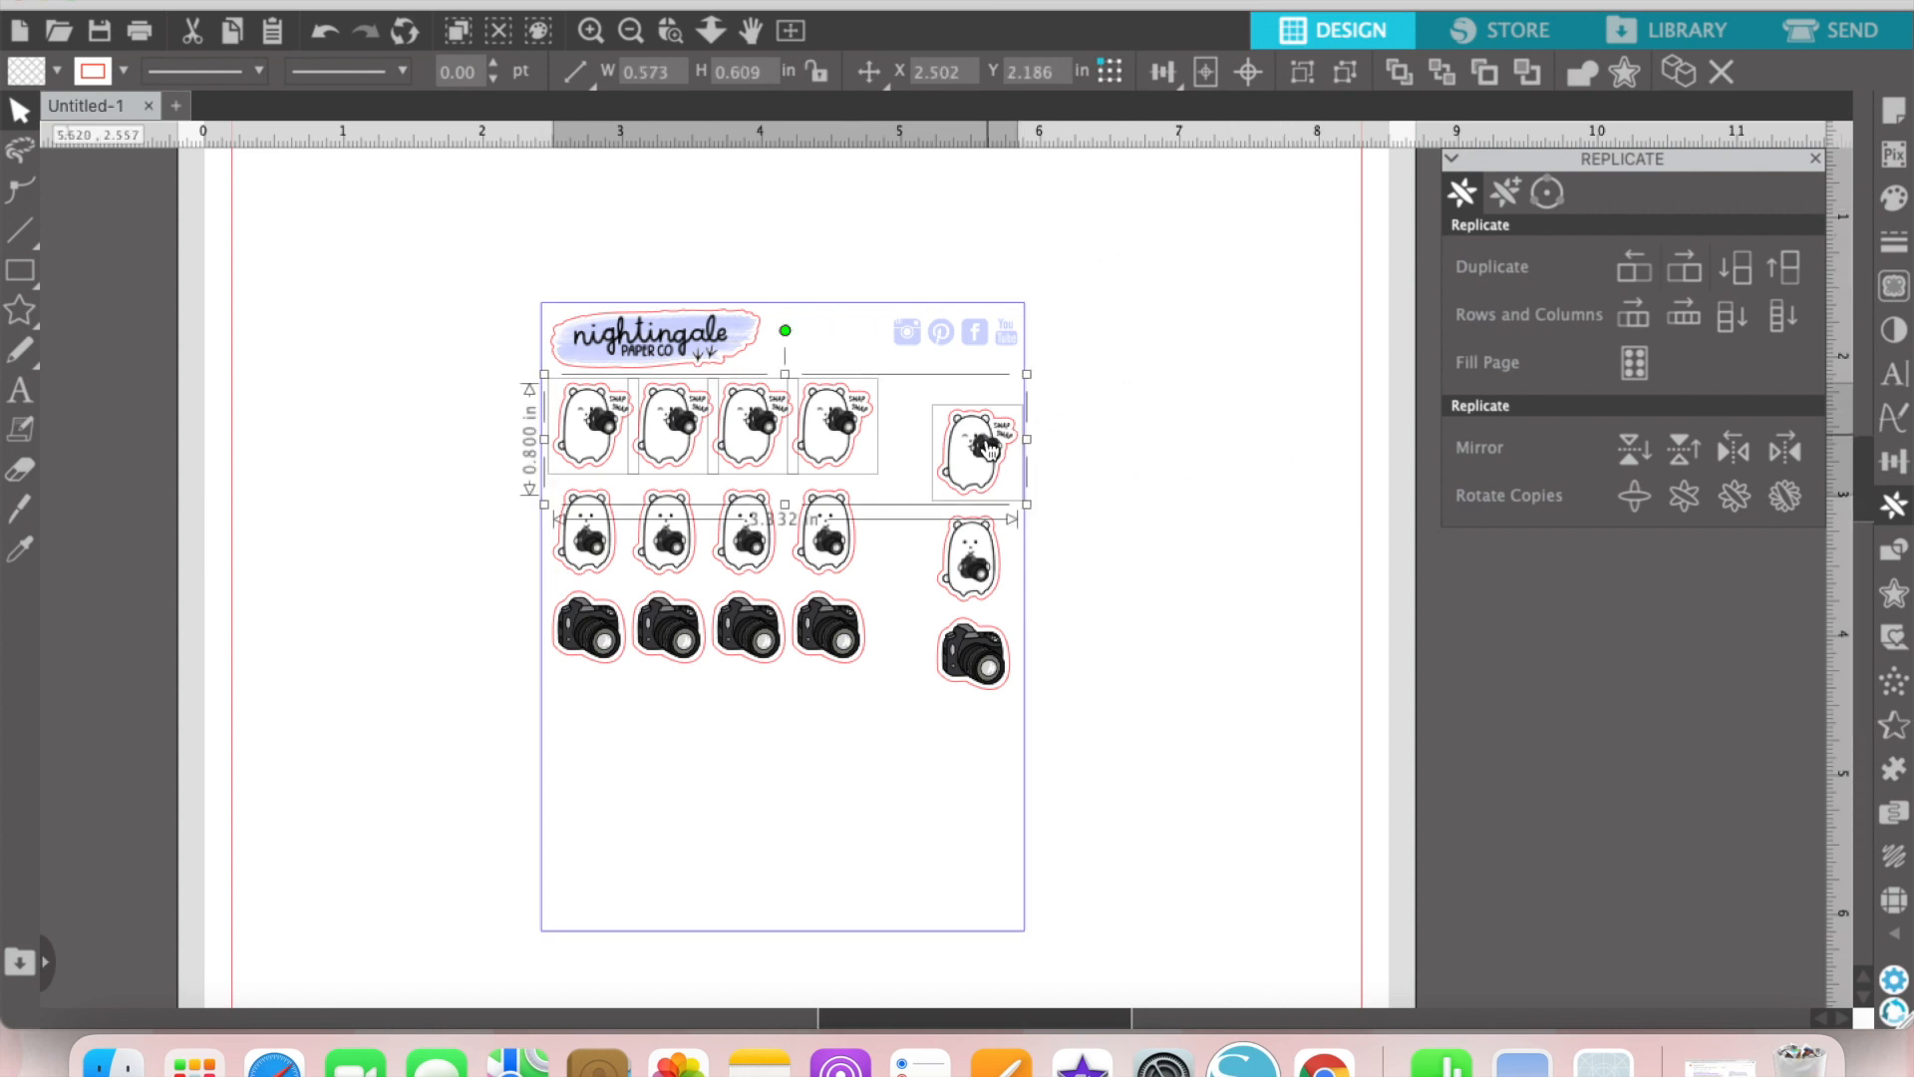
click(1895, 464)
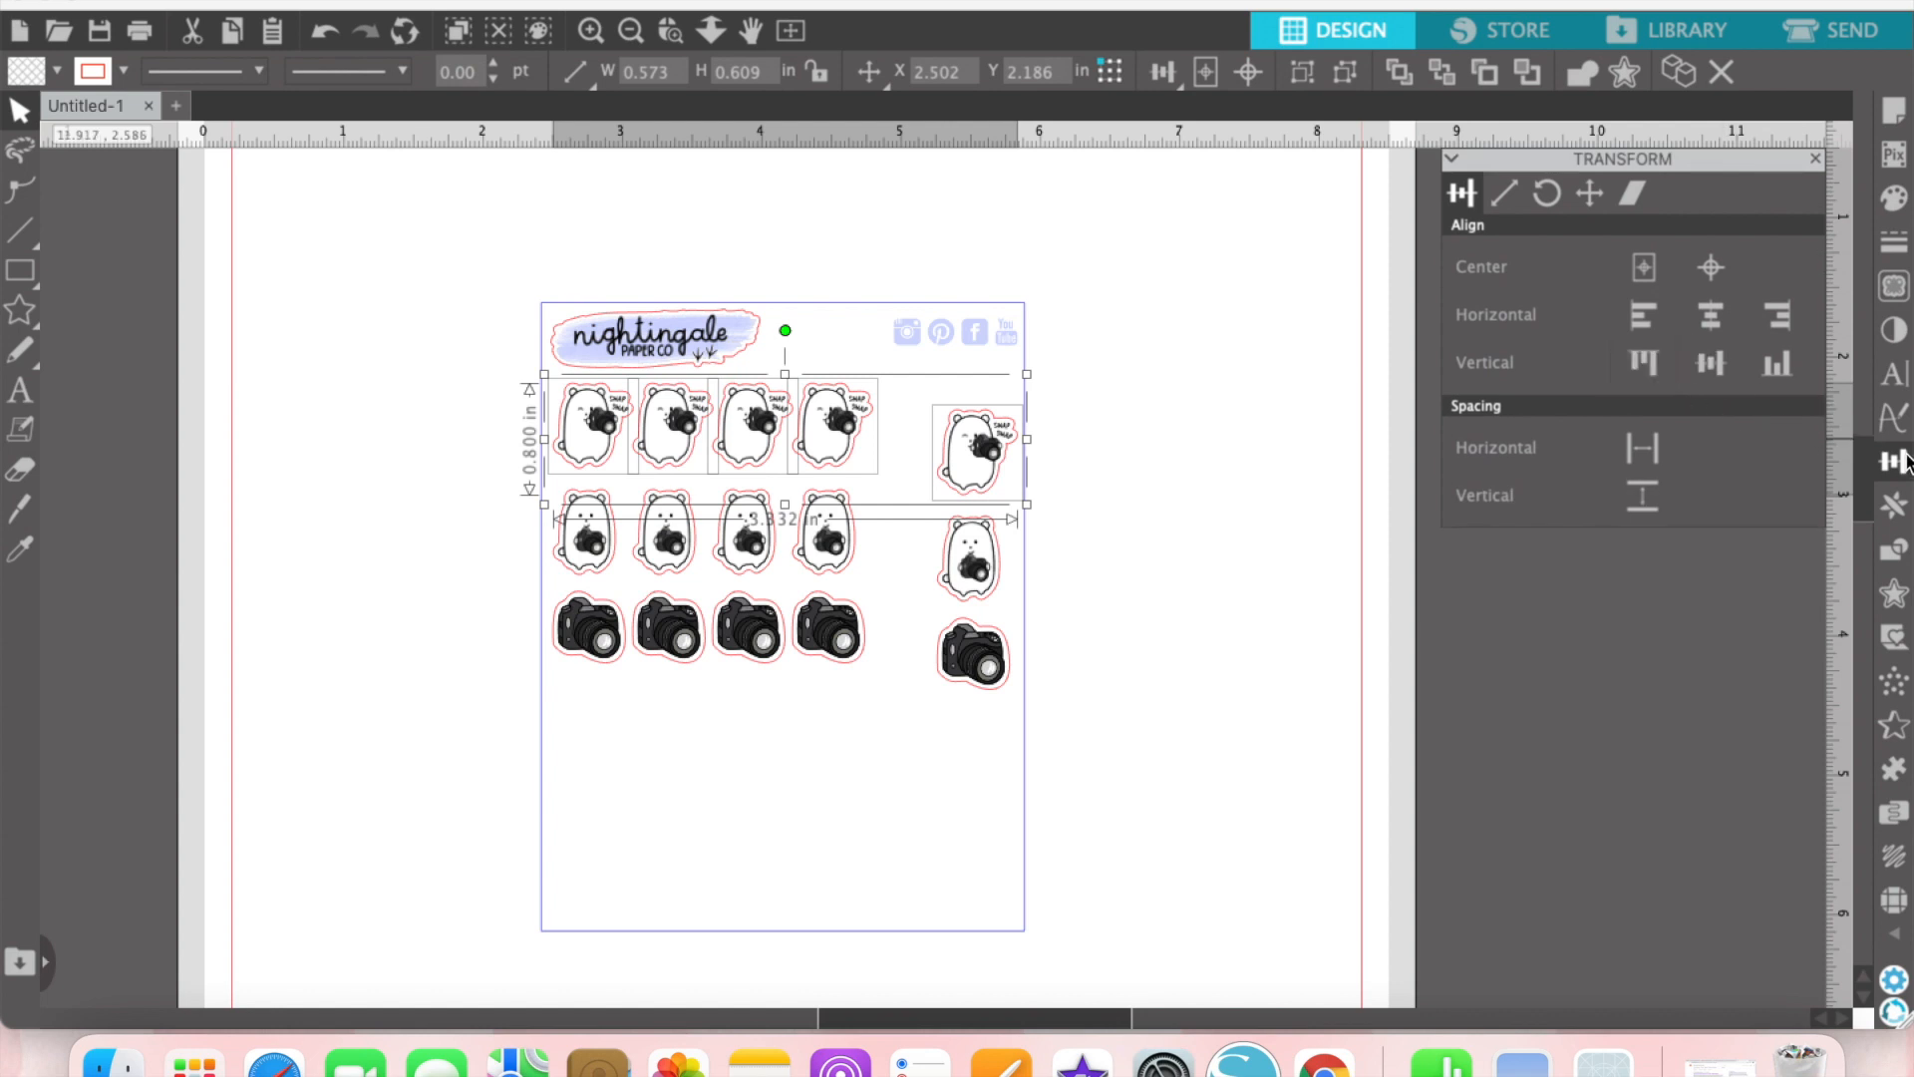
click(1640, 364)
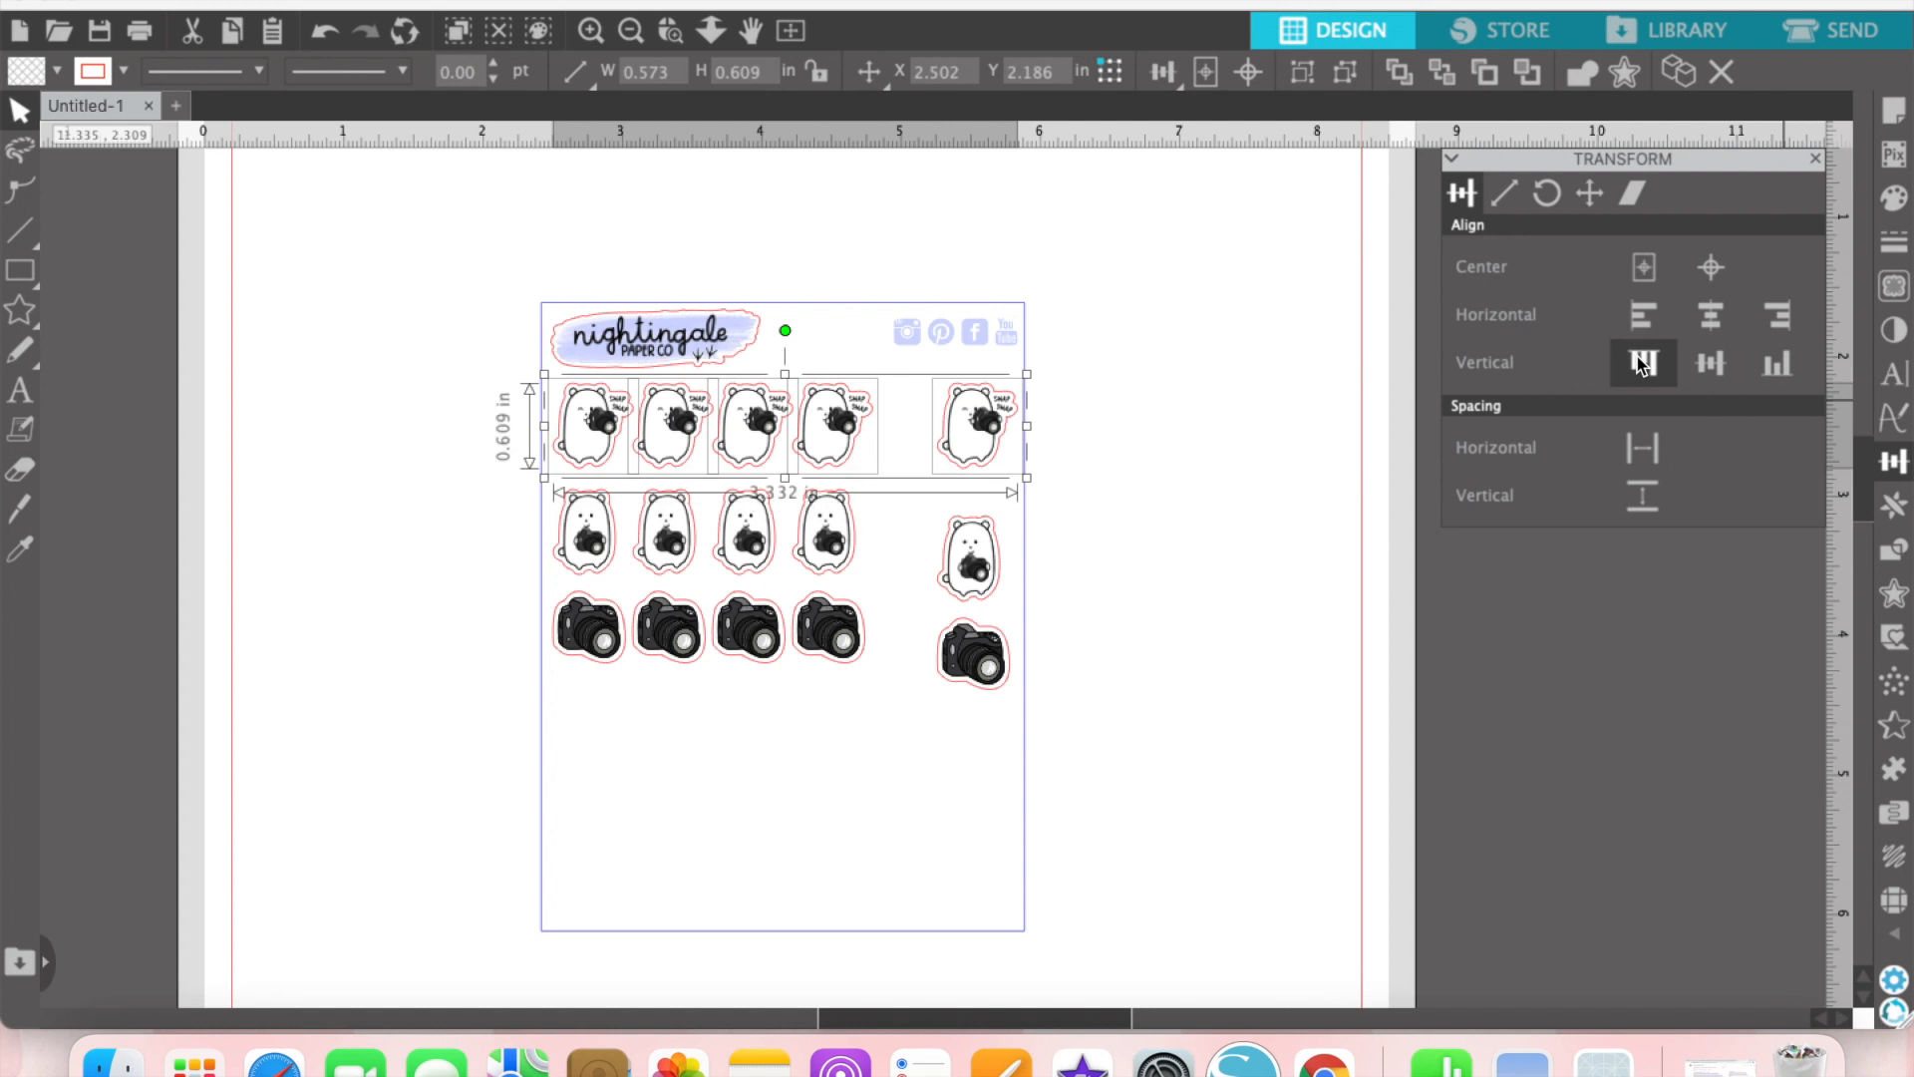
click(1651, 455)
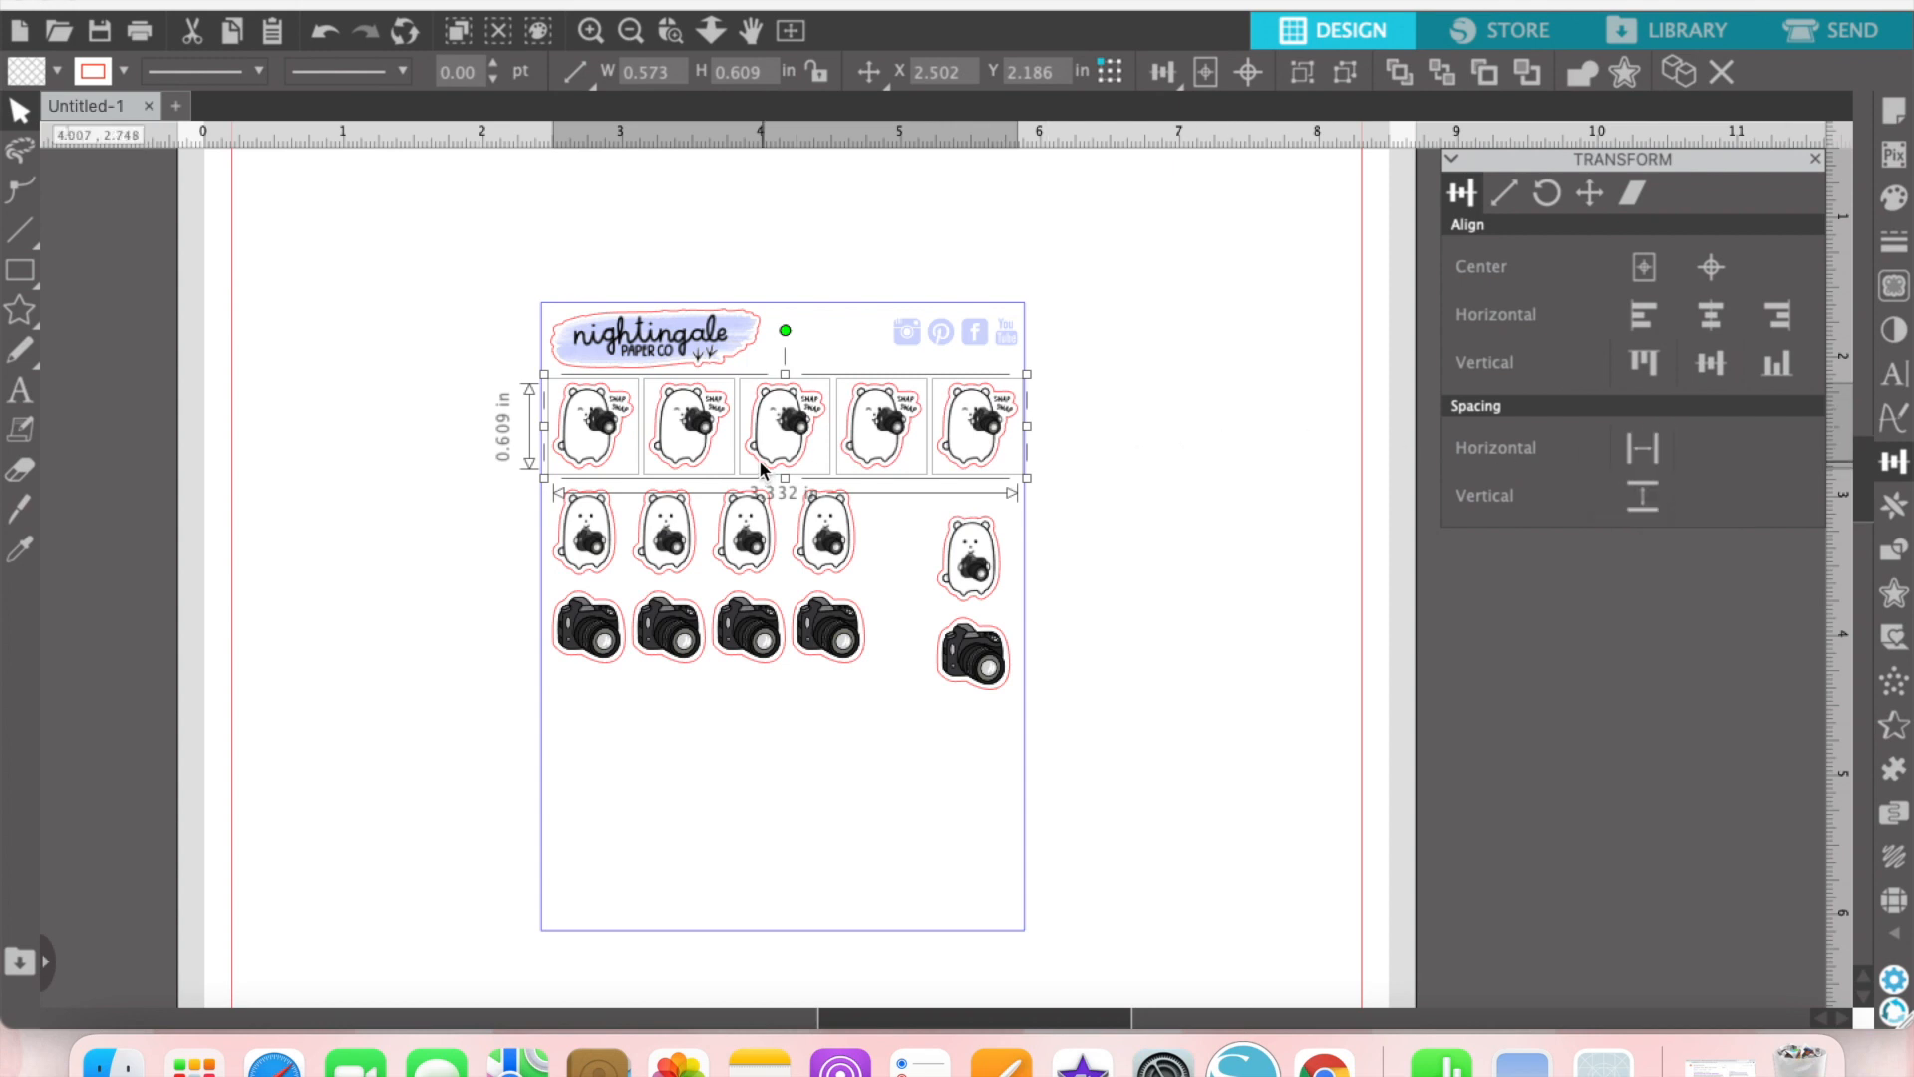
key(super+g)
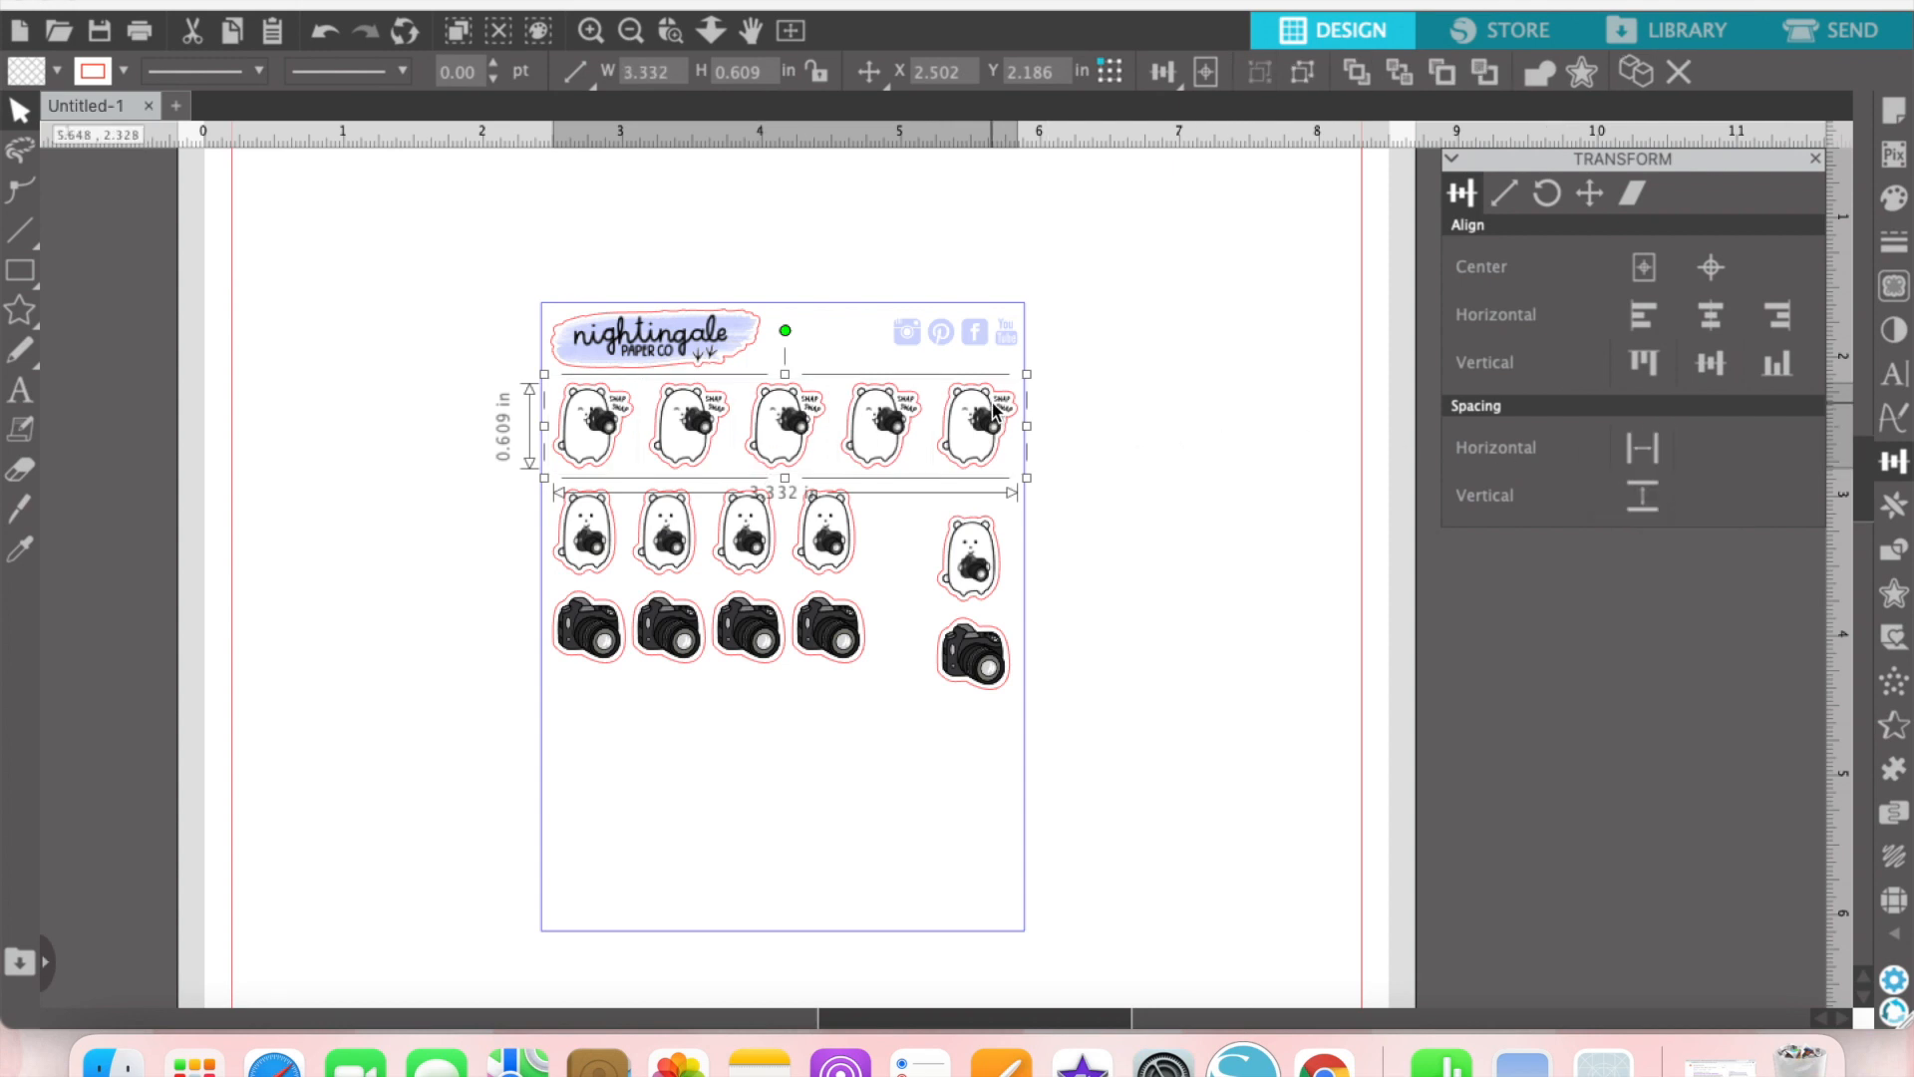
Step: Align the five standing bears along their tops and space them evenly across the row
drag(1107, 555, 597, 532)
shift+click(851, 303)
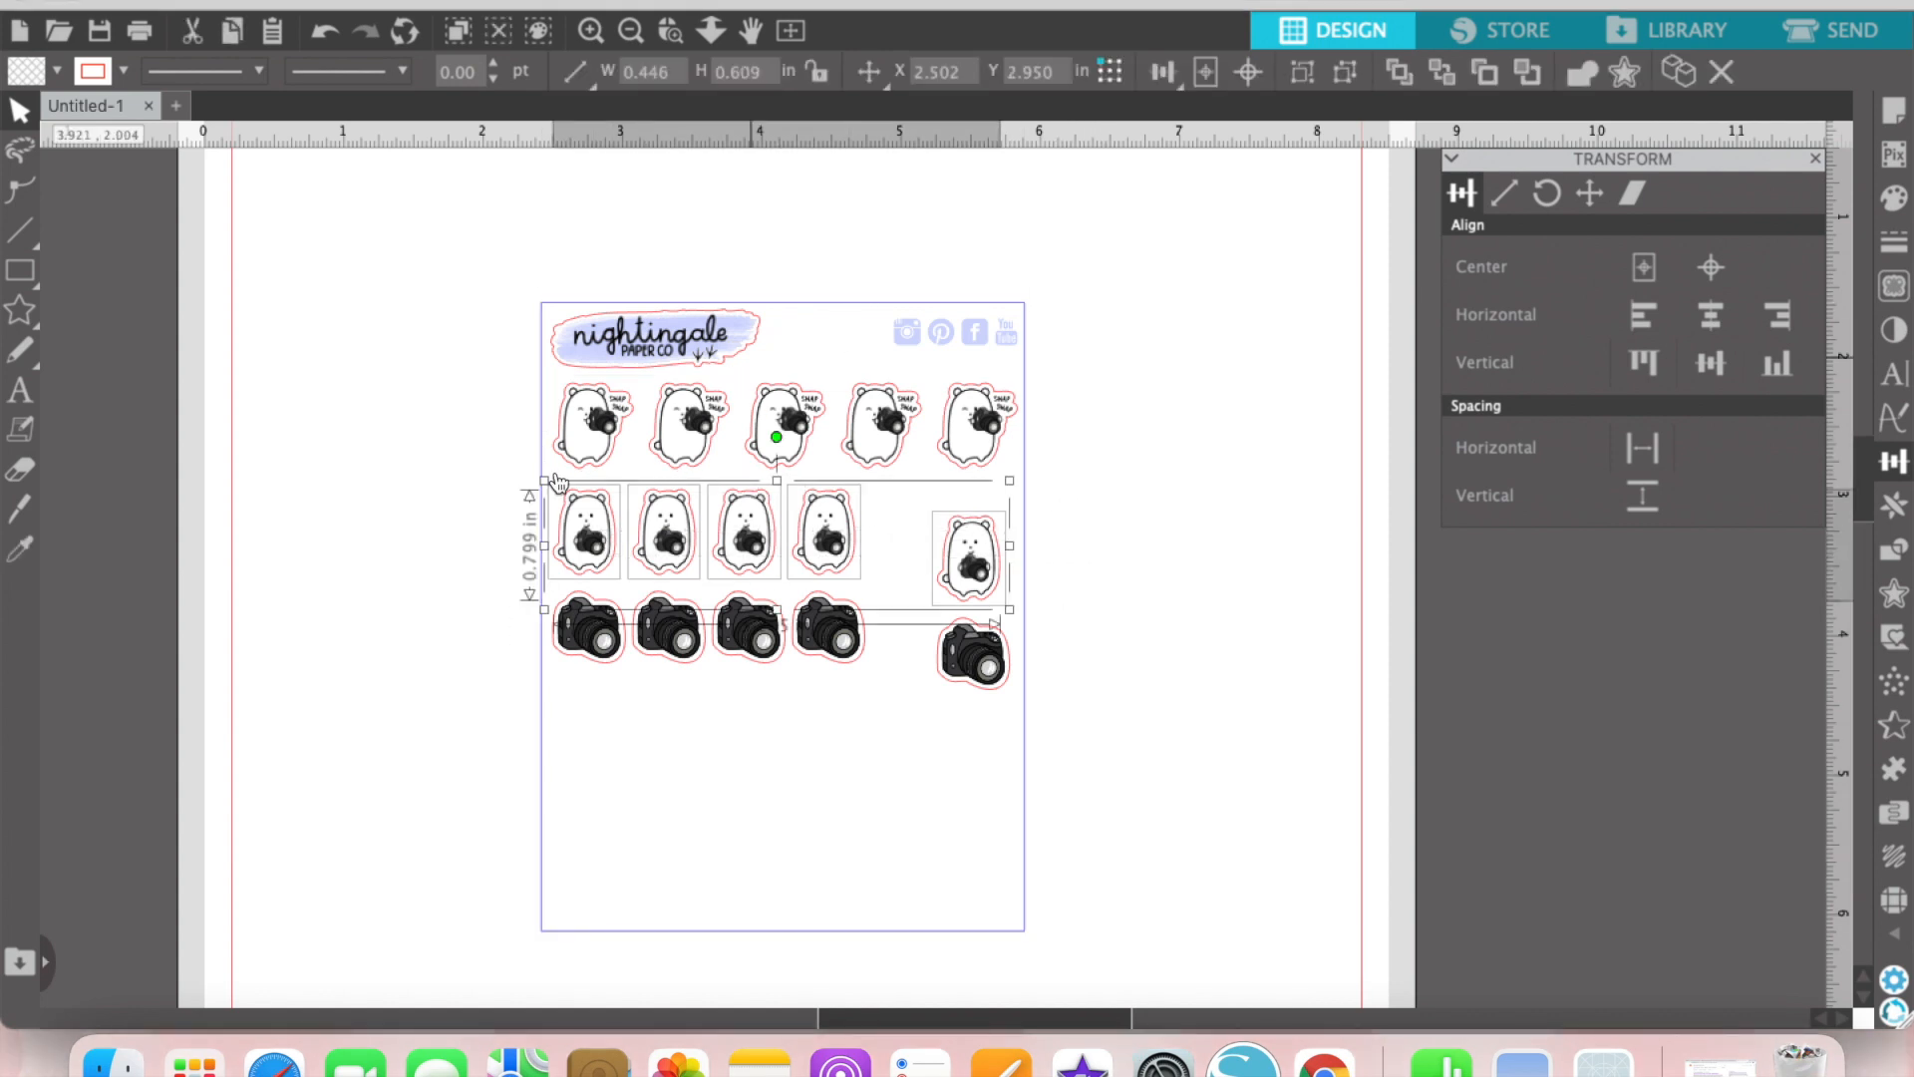
click(1640, 365)
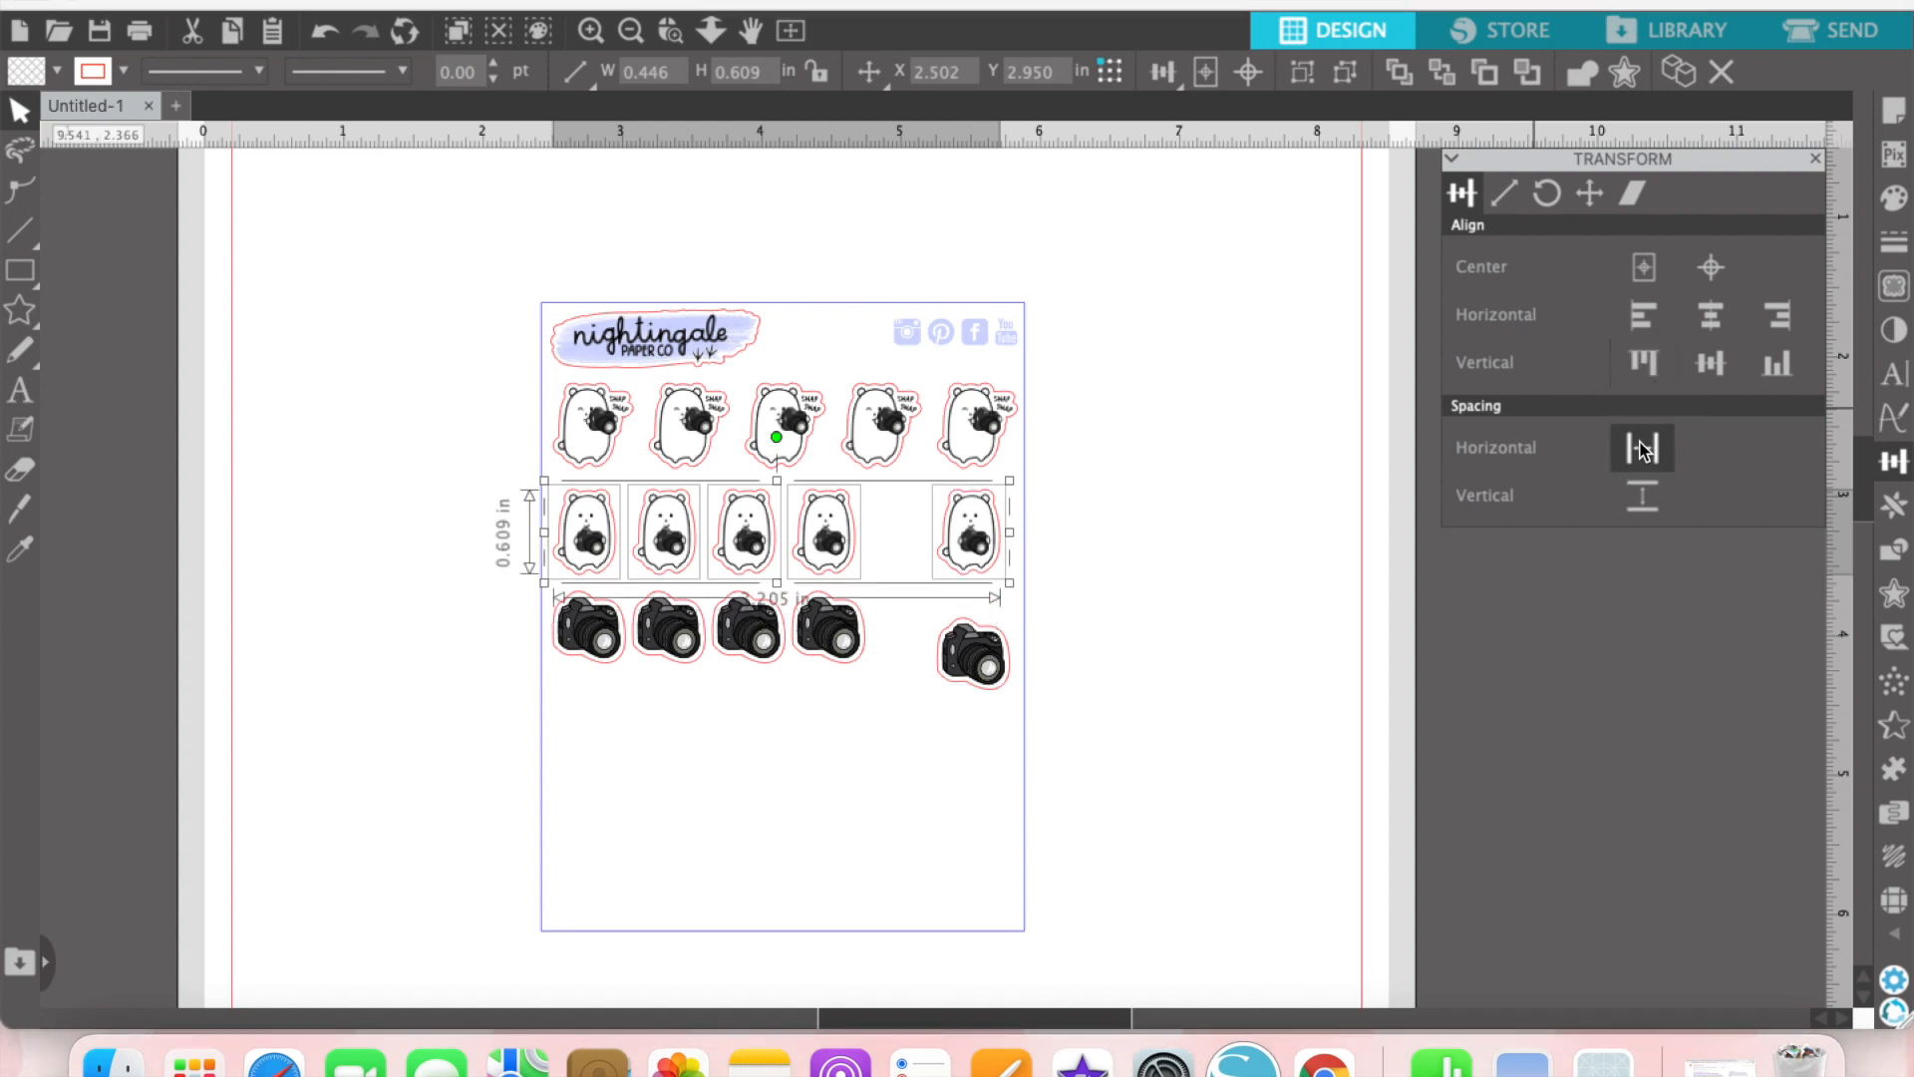
click(1640, 450)
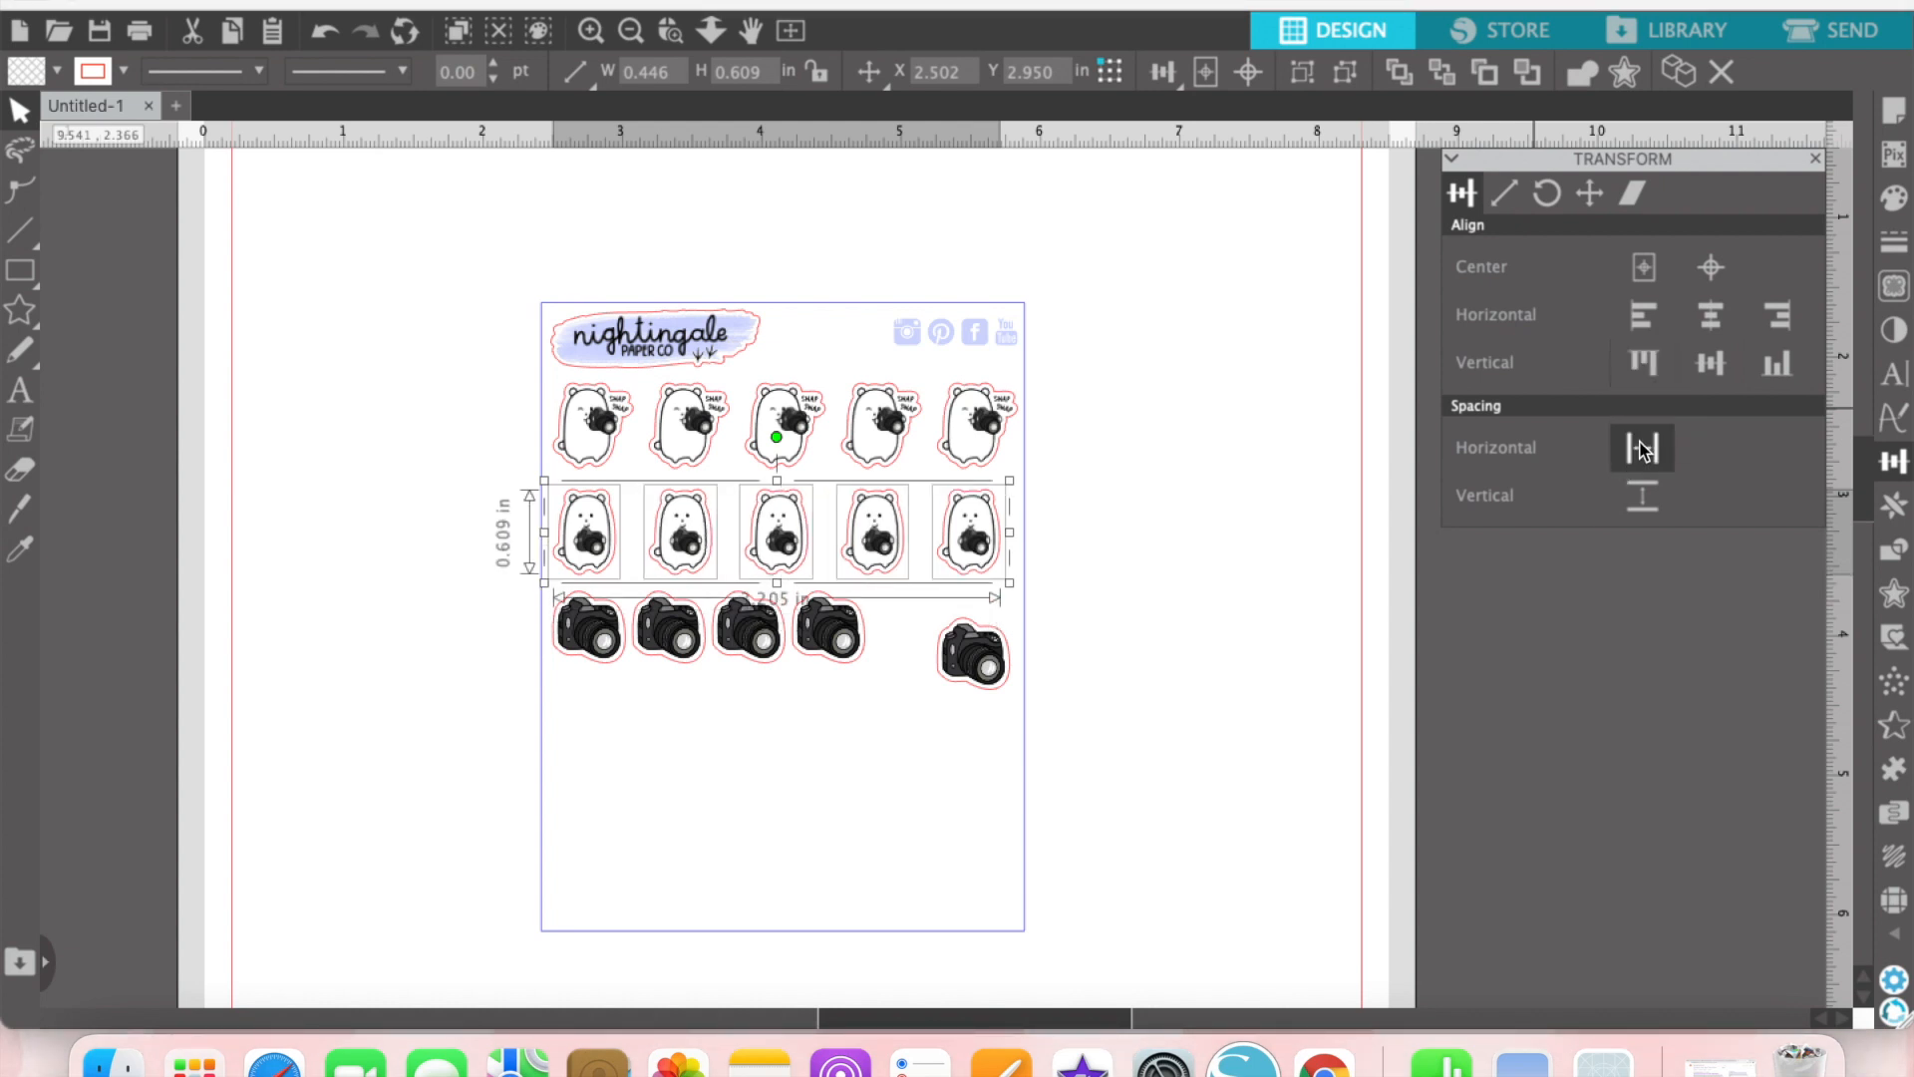
Step: Align the five camera stickers along their tops and space them evenly across the row
click(845, 702)
drag(965, 743, 610, 634)
click(1643, 363)
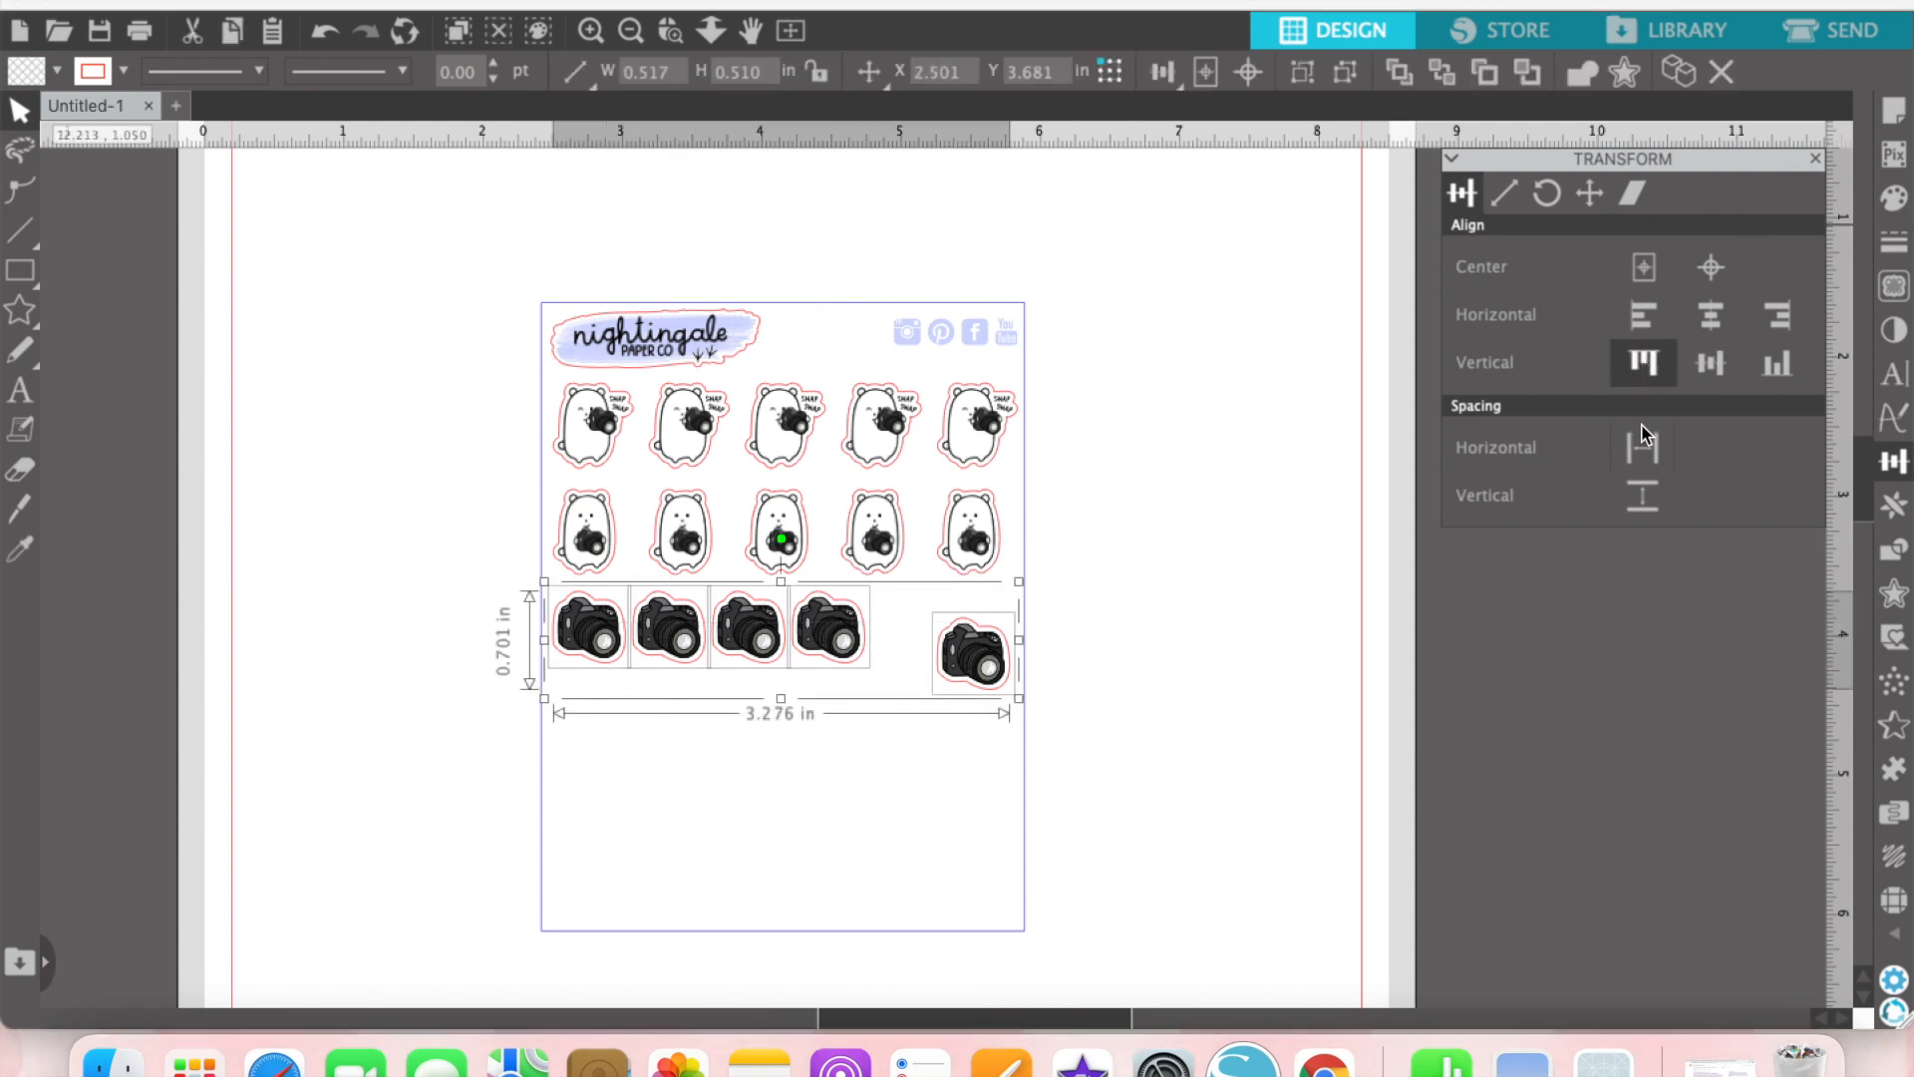
click(1643, 444)
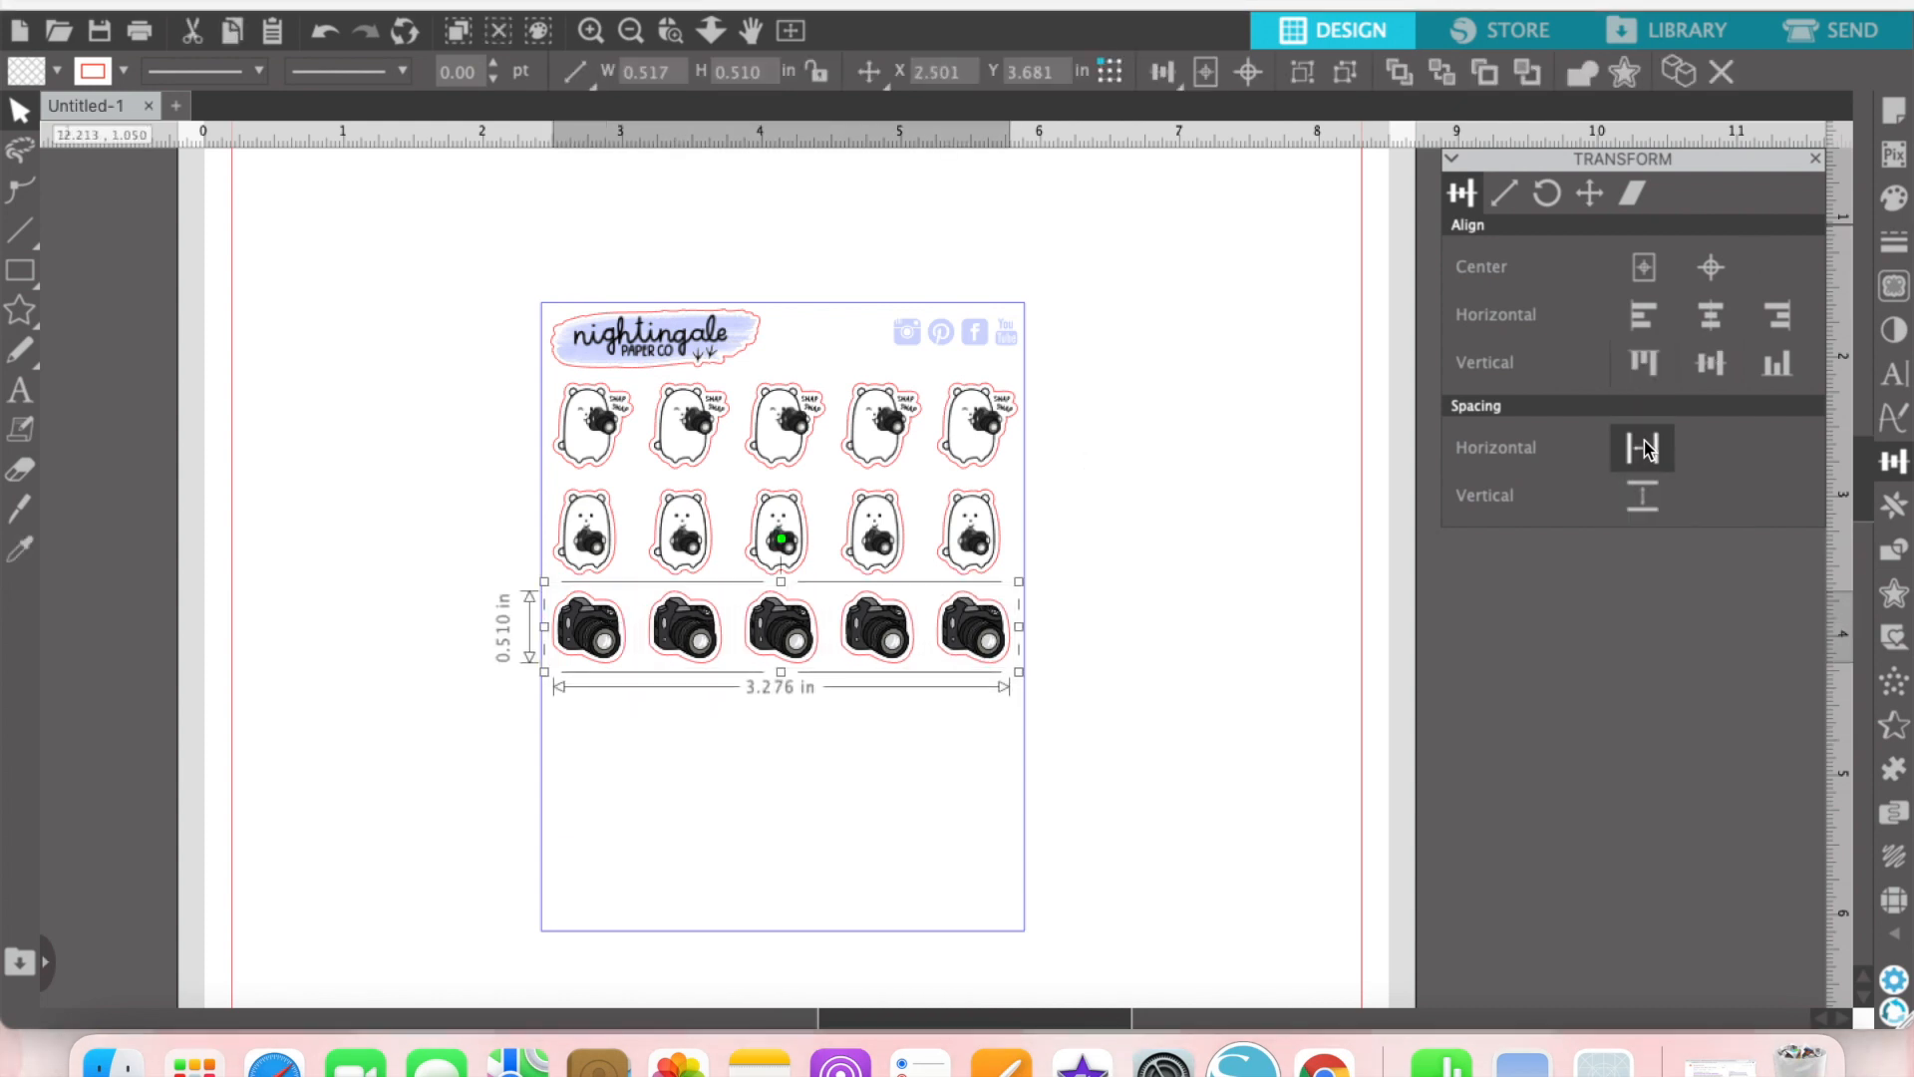
click(882, 736)
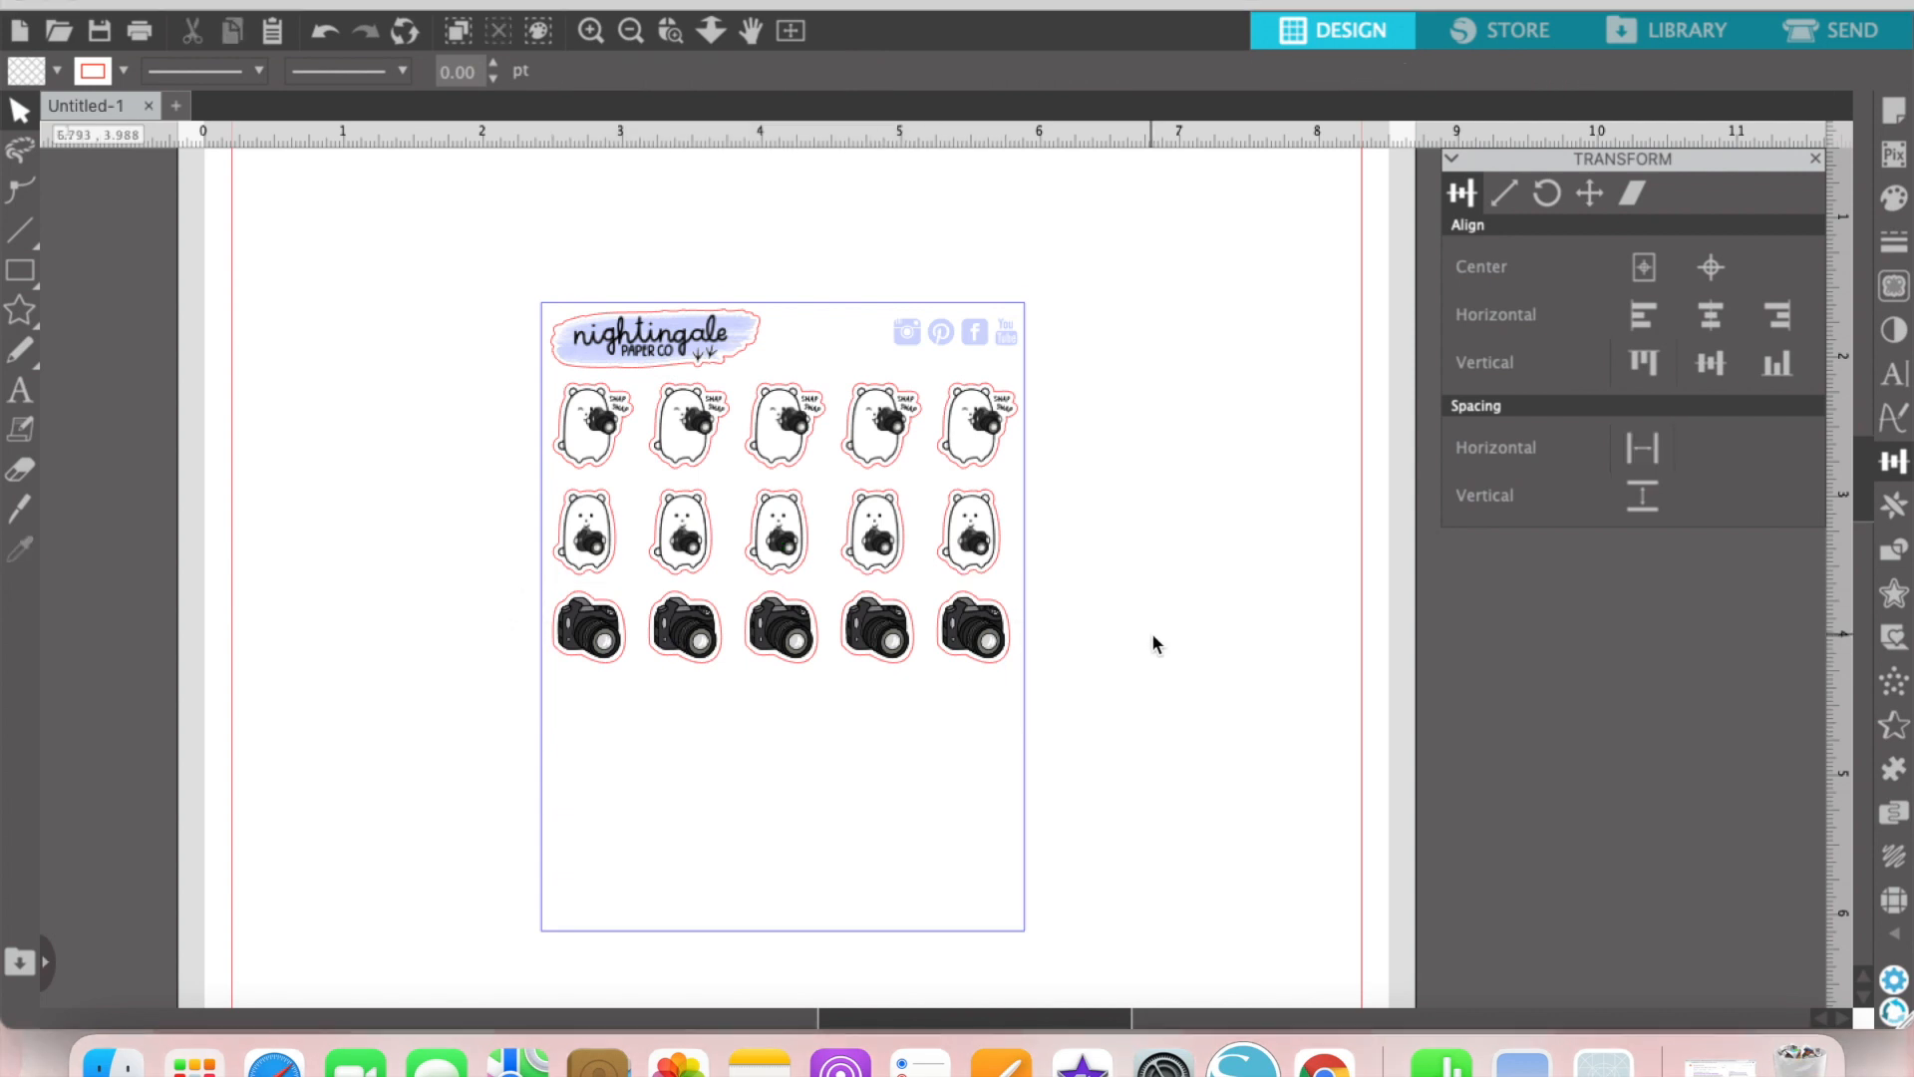
scroll(955, 704, down, 2)
click(894, 341)
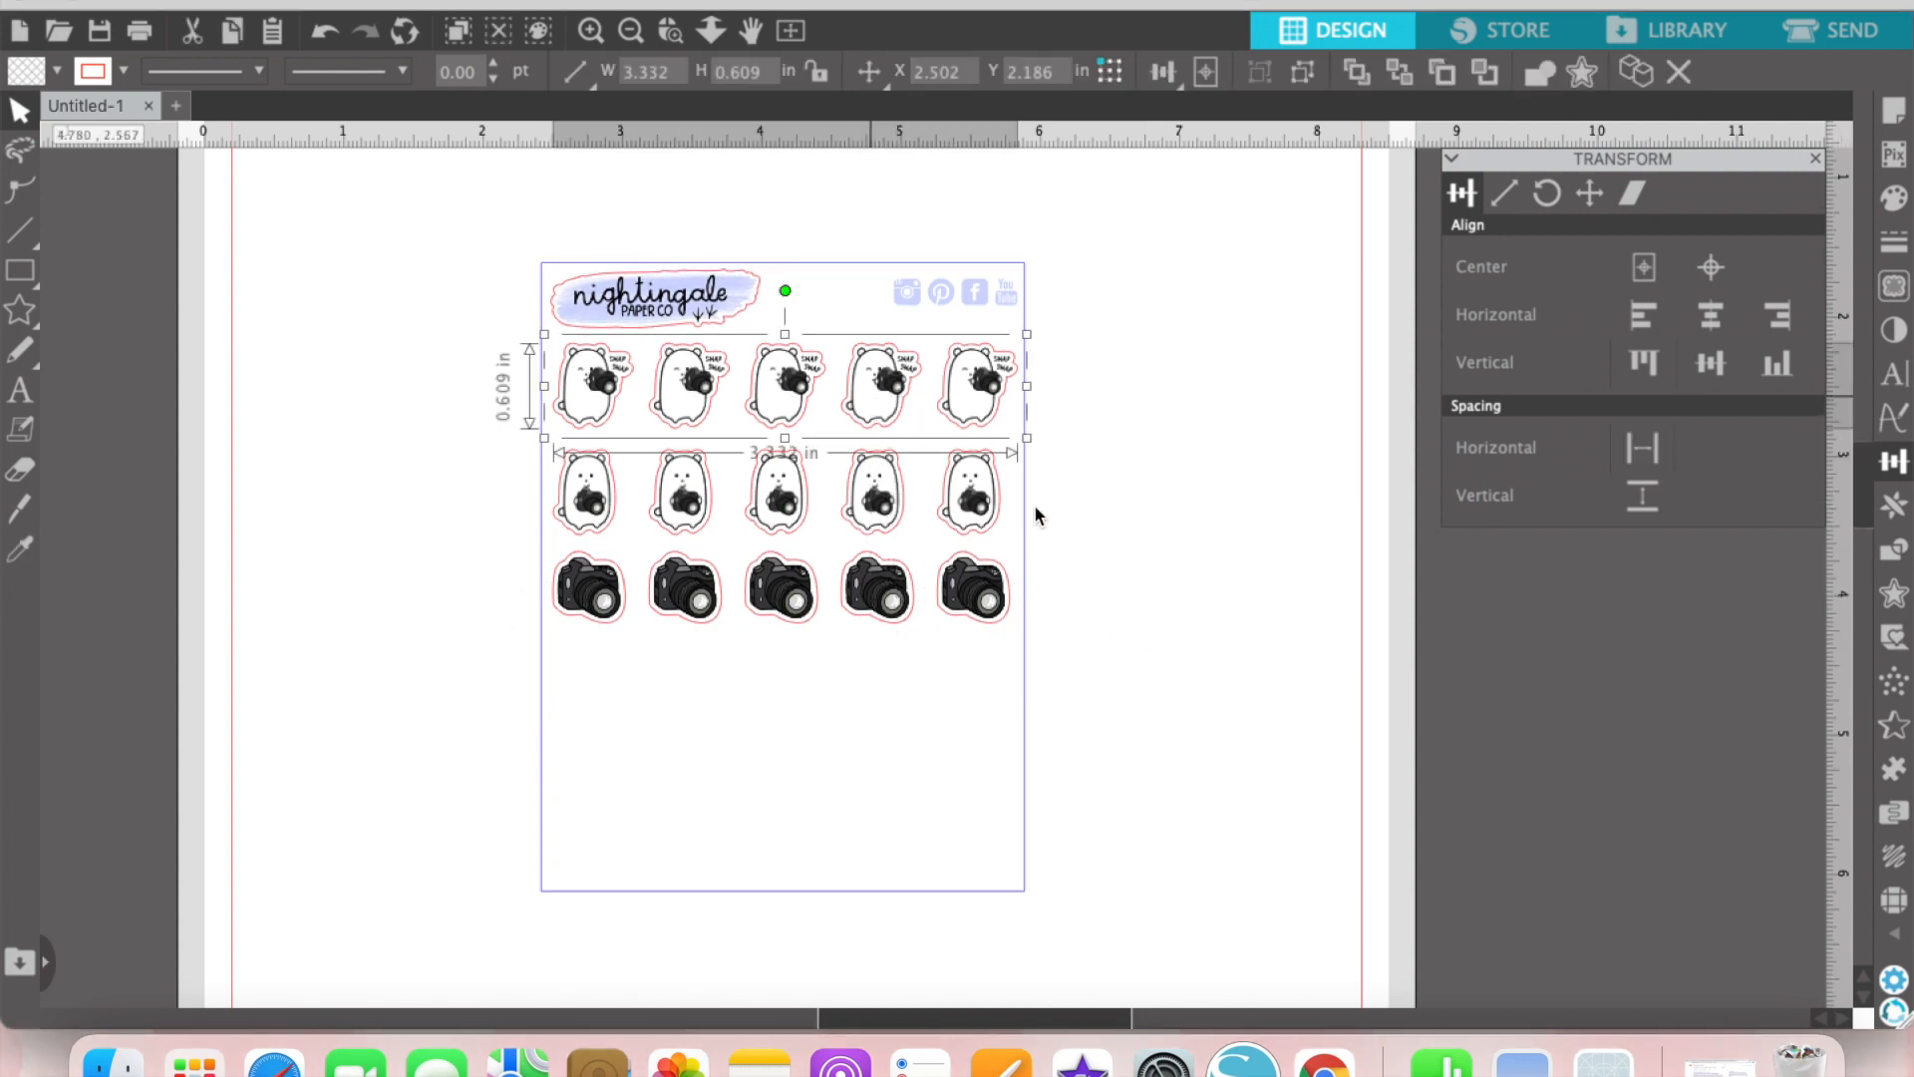
click(1003, 526)
click(965, 489)
click(1103, 522)
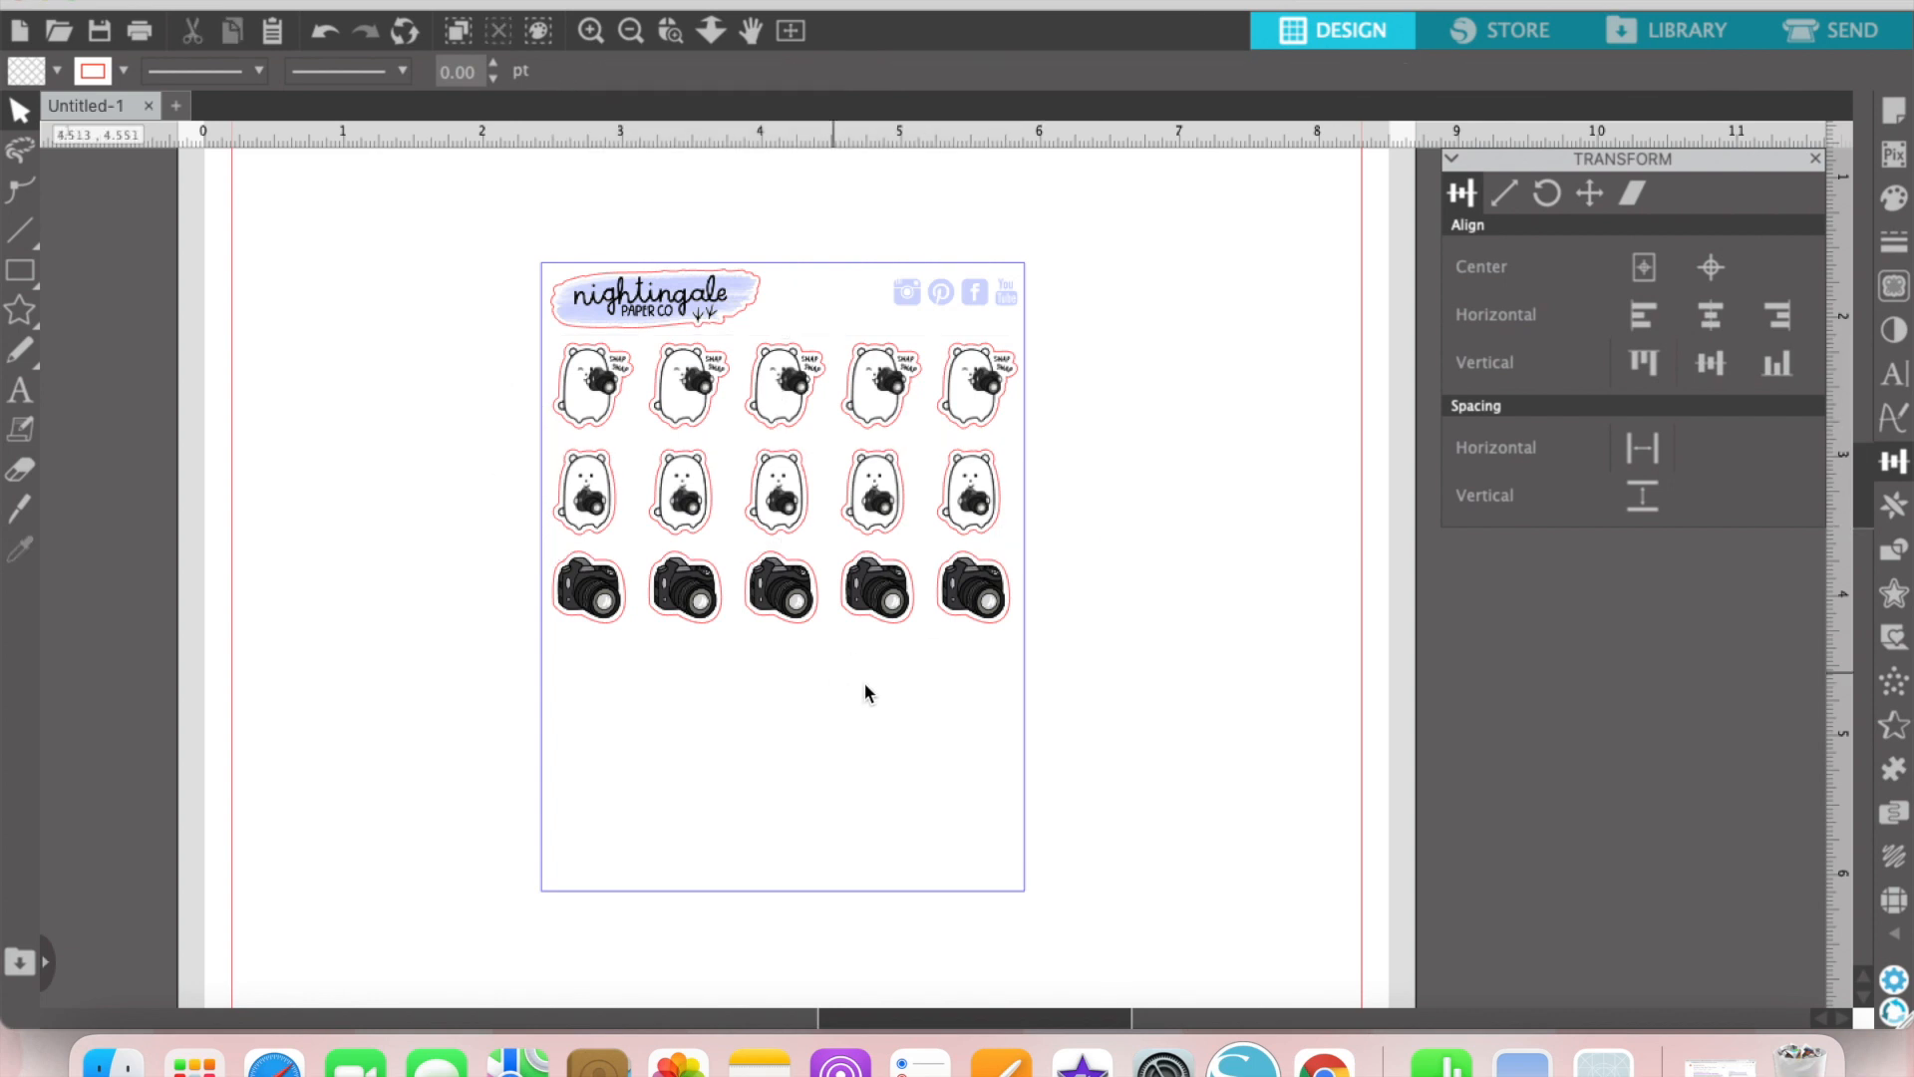
drag(910, 696, 841, 561)
drag(892, 708, 775, 352)
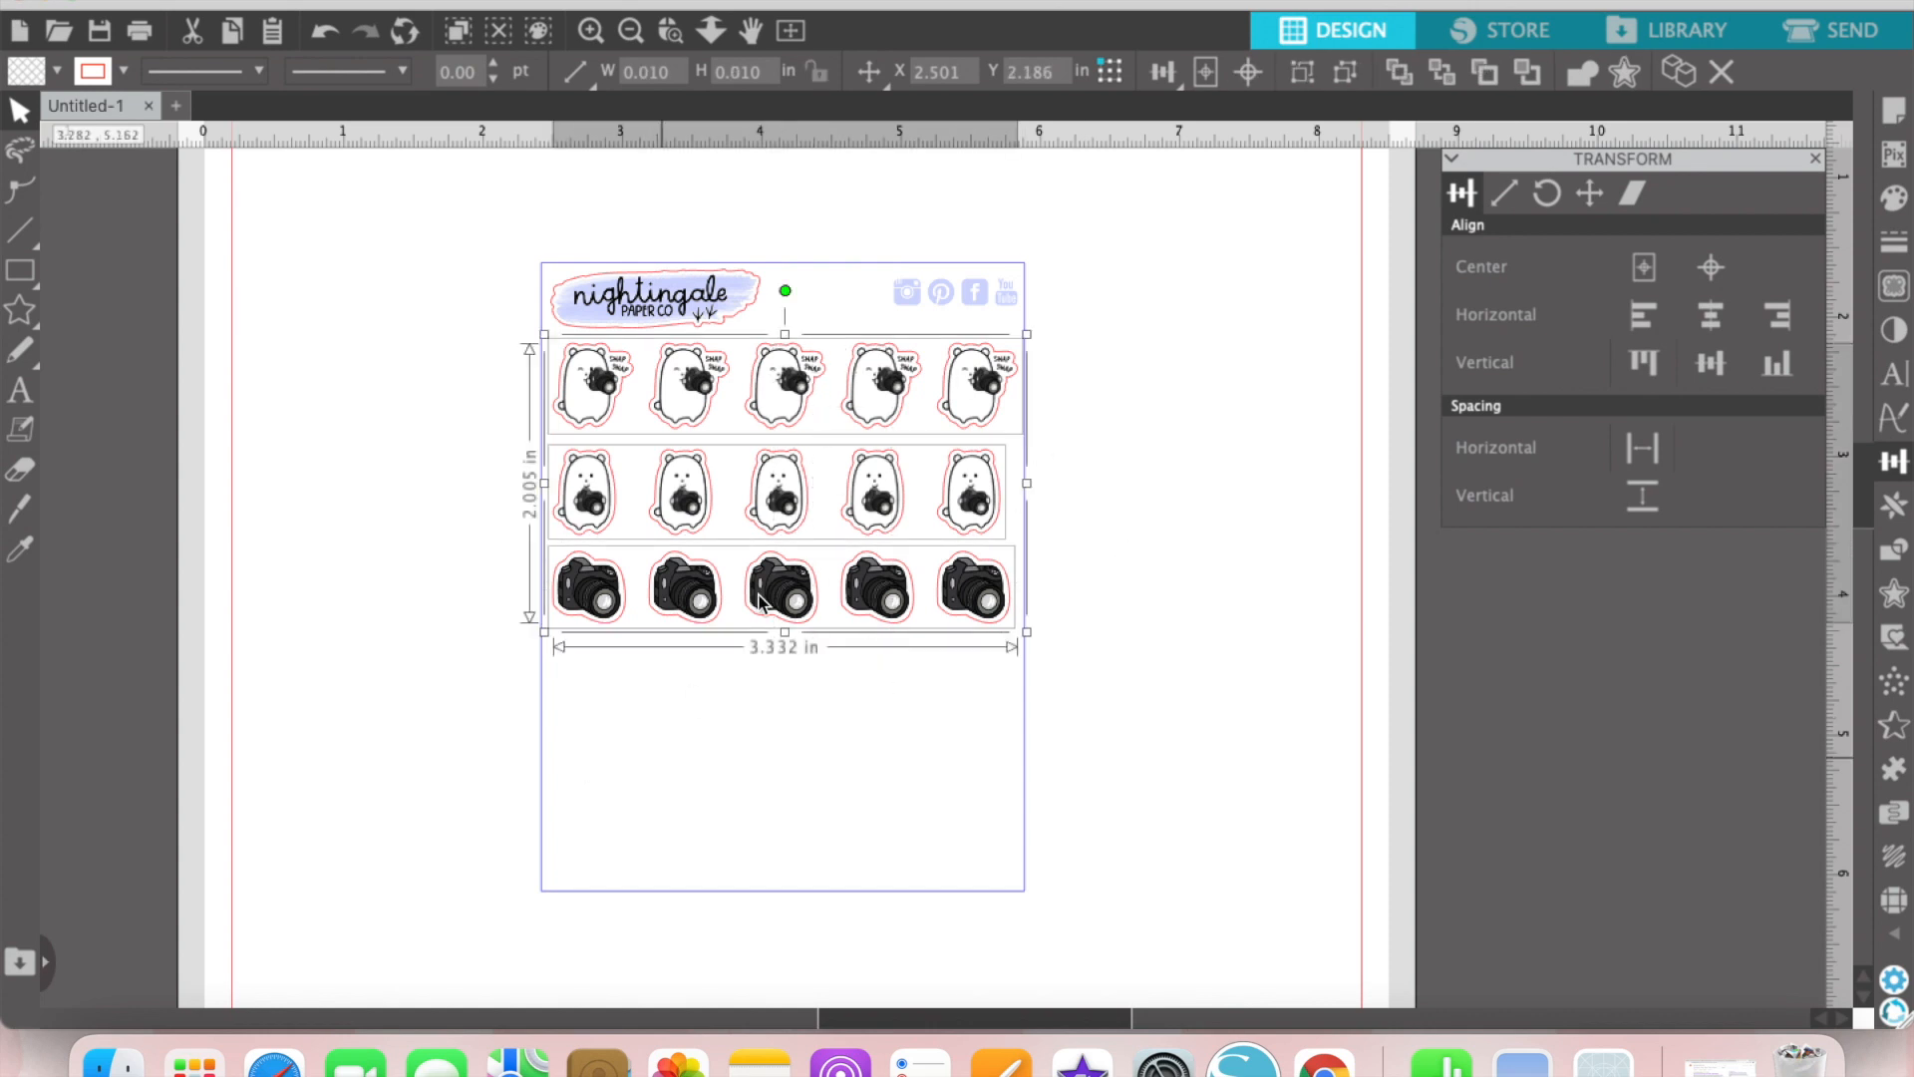
click(784, 608)
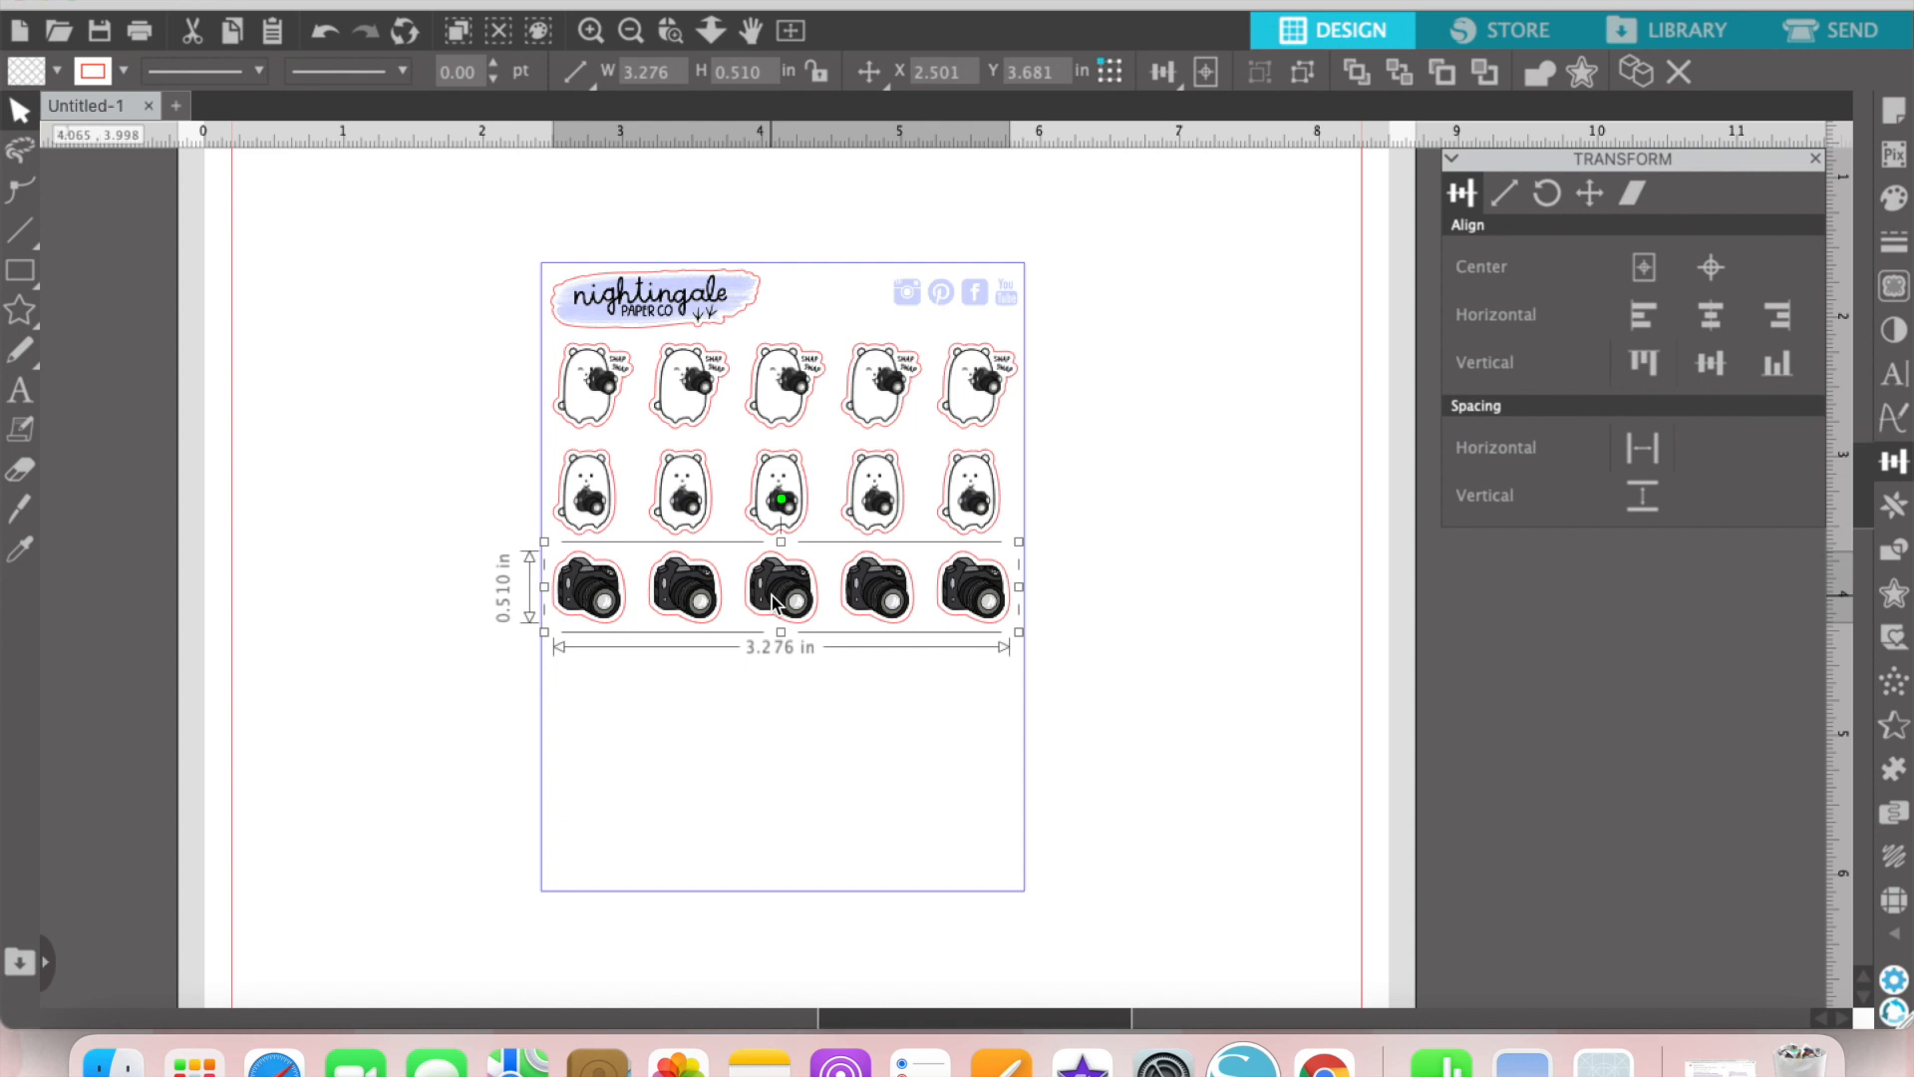
key(super+d)
click(829, 755)
mouse_move(819, 656)
mouse_down()
mouse_move(879, 696)
mouse_move(807, 718)
mouse_move(830, 670)
mouse_up()
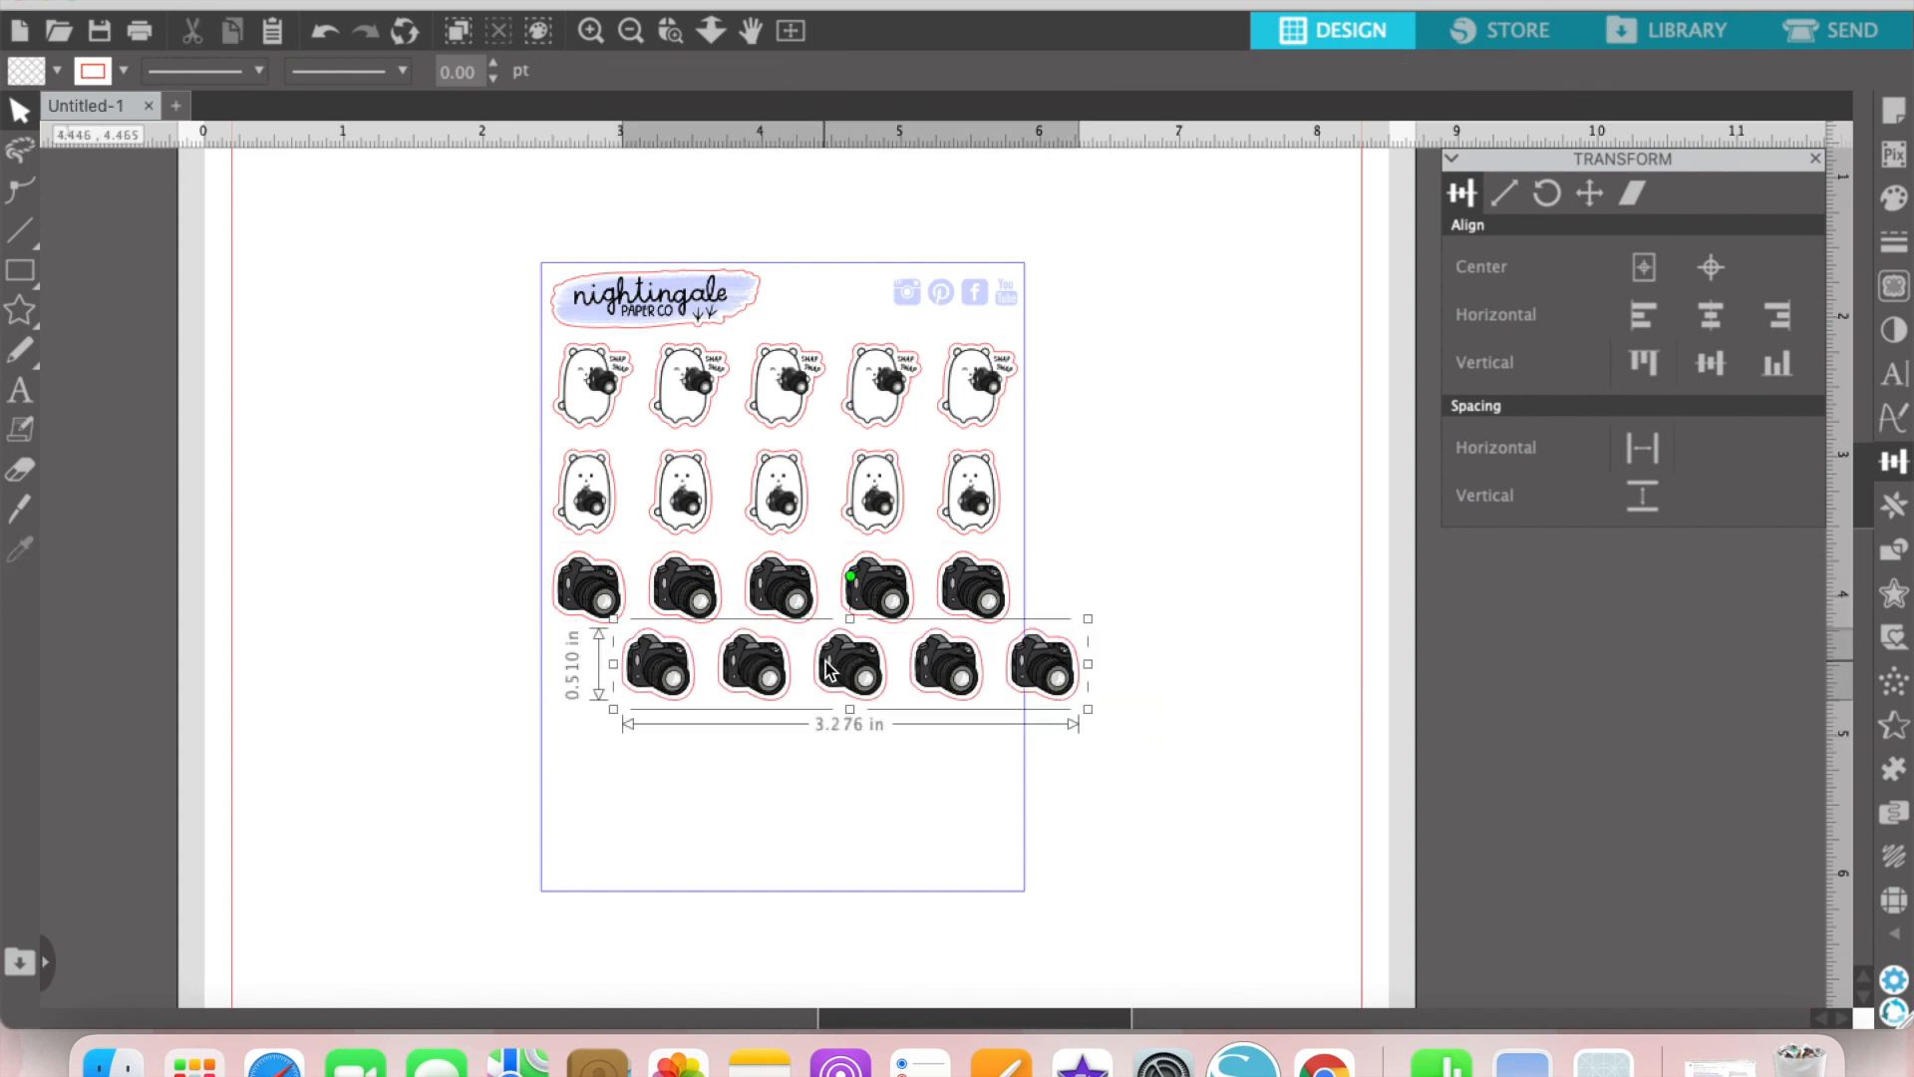
key(Delete)
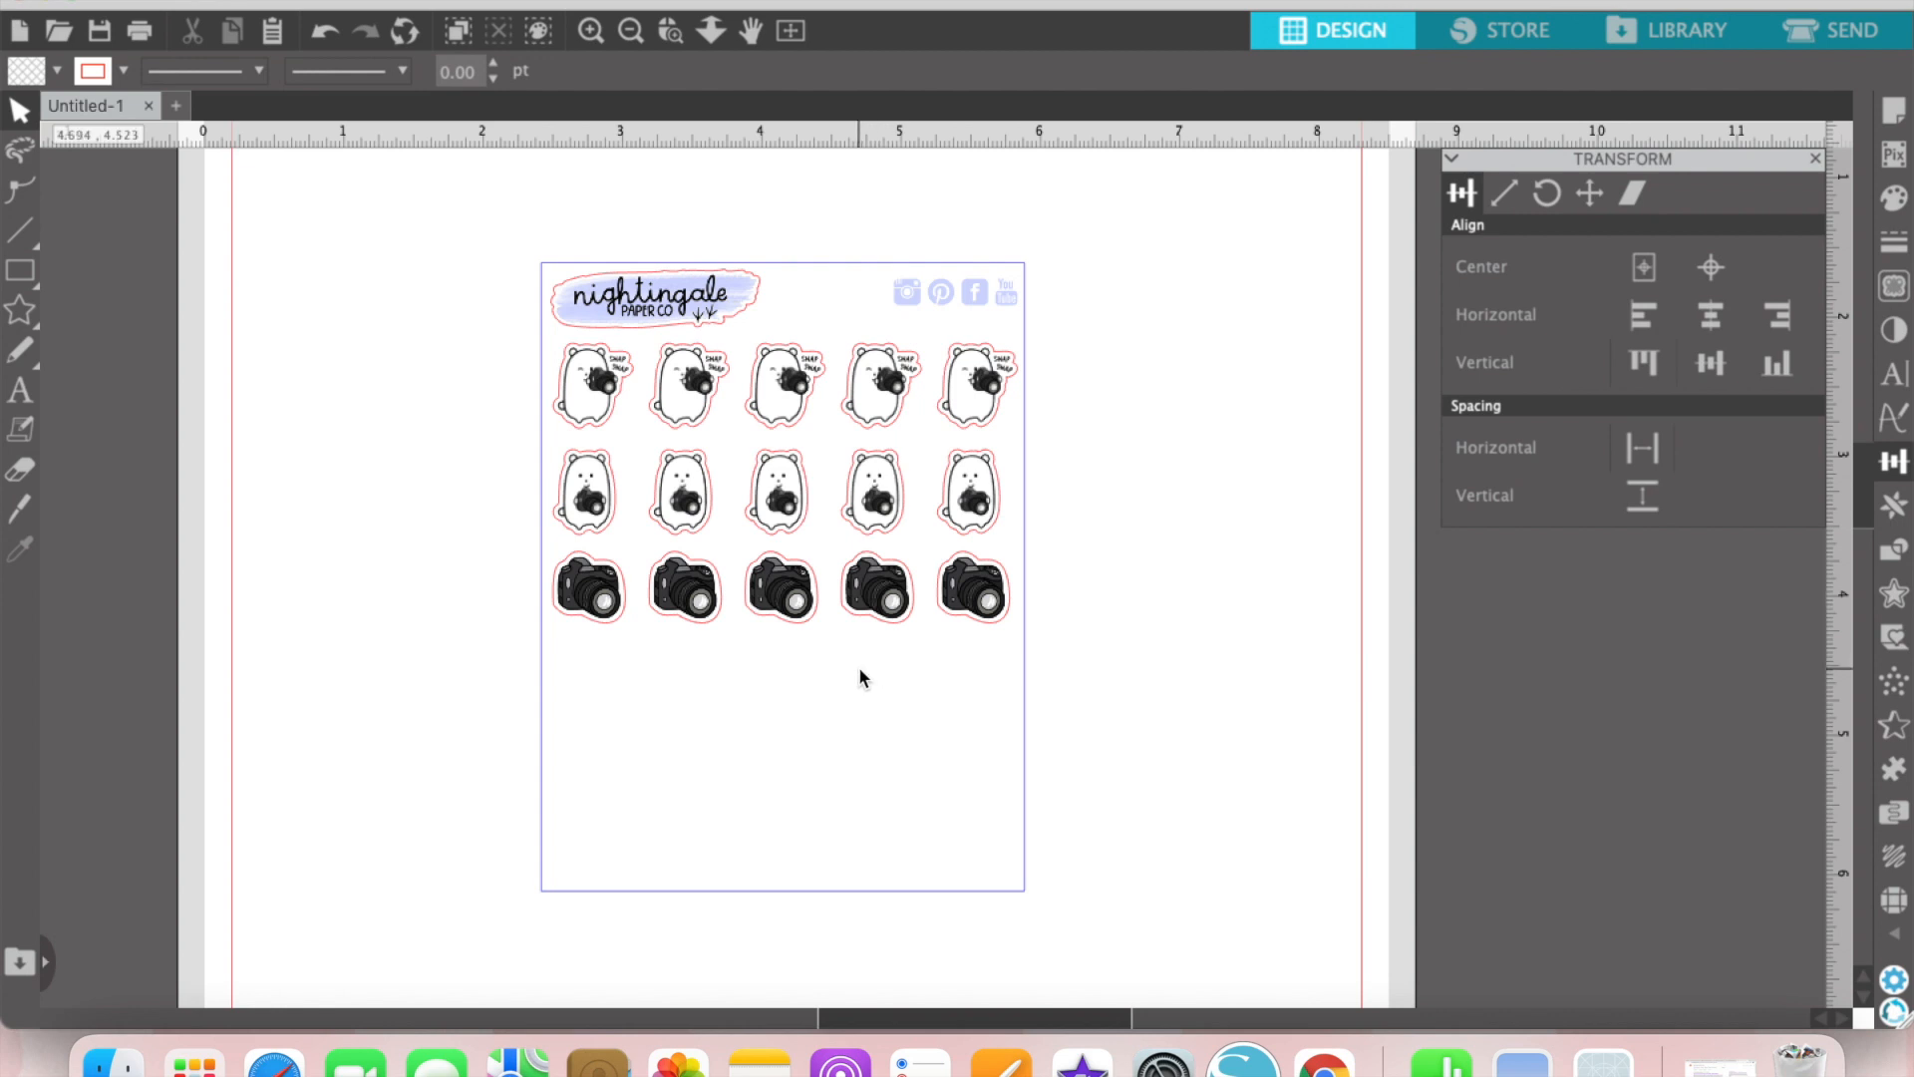
Step: Duplicate the three sticker rows below the originals, keeping only the two copied bear rows at the sheet's lower edge
drag(859, 673, 773, 363)
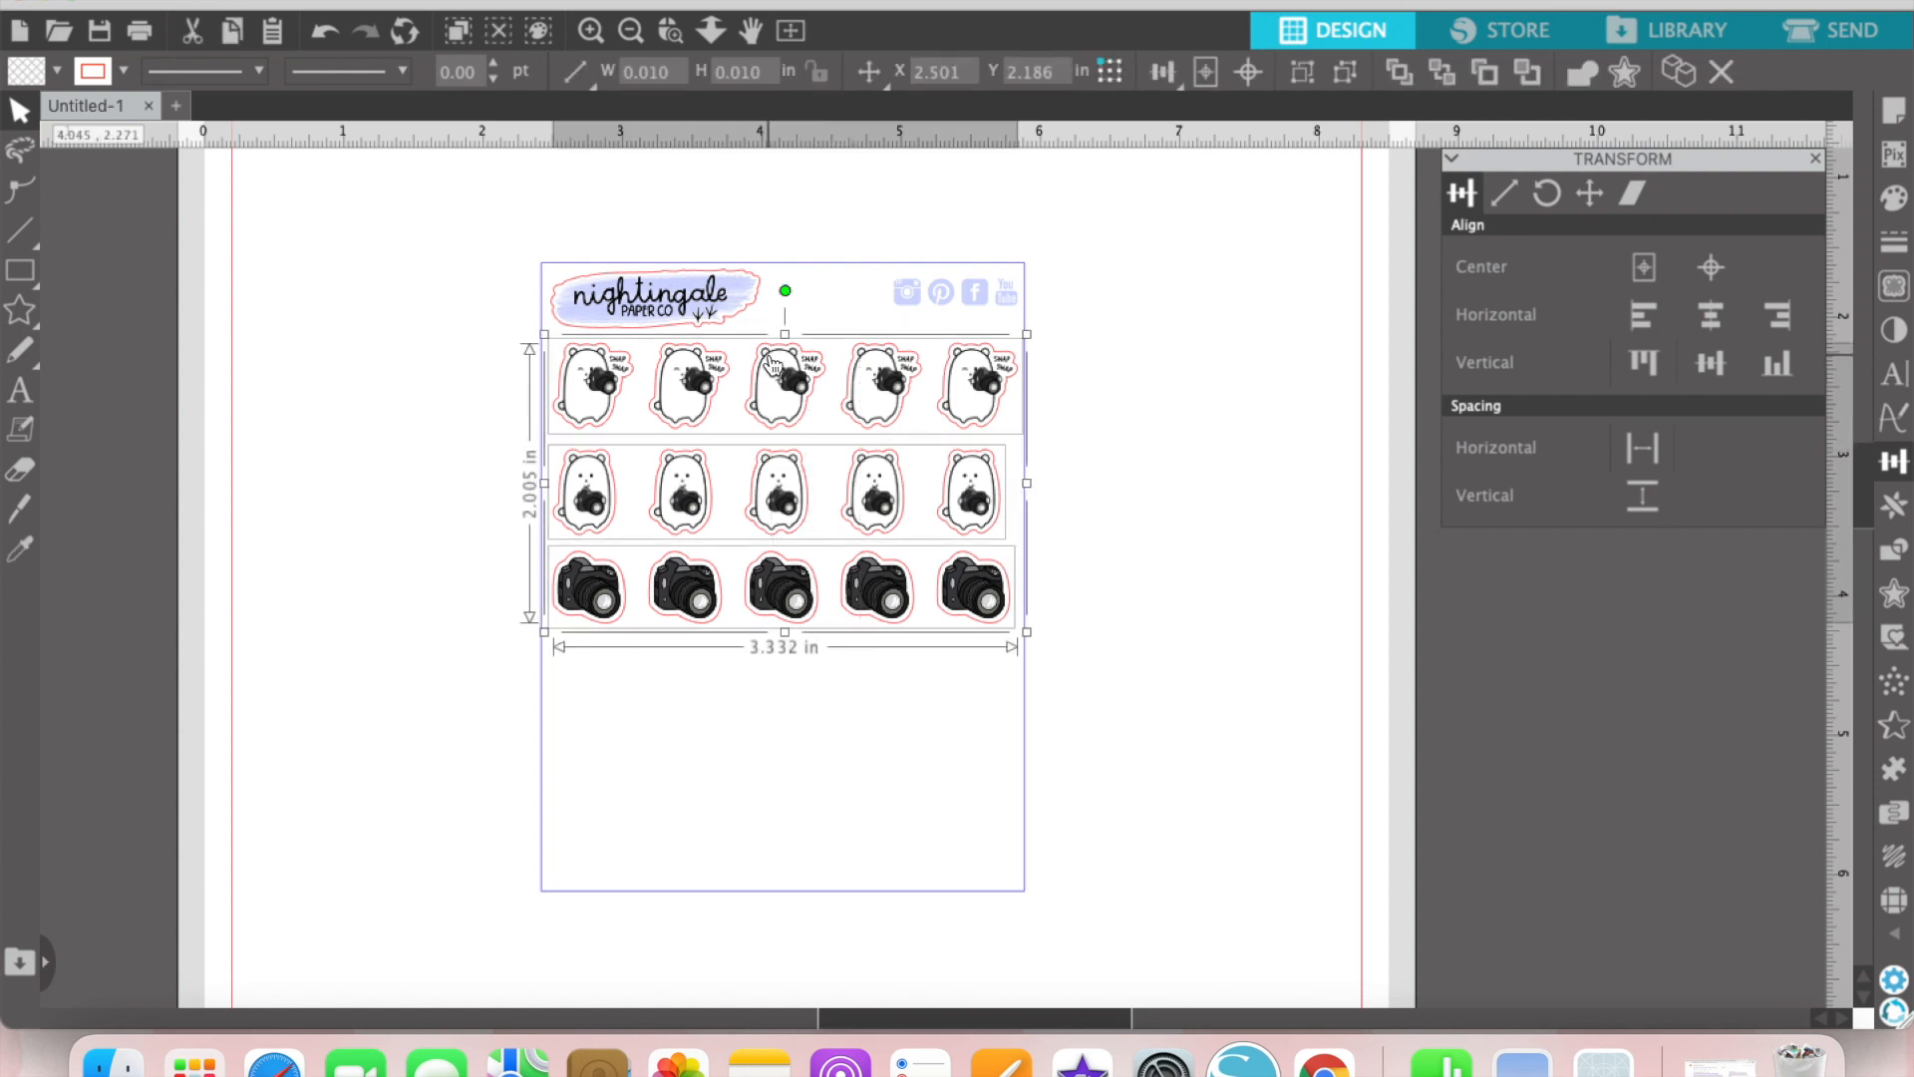
key(super+v)
drag(826, 455, 798, 726)
click(1136, 812)
click(1007, 916)
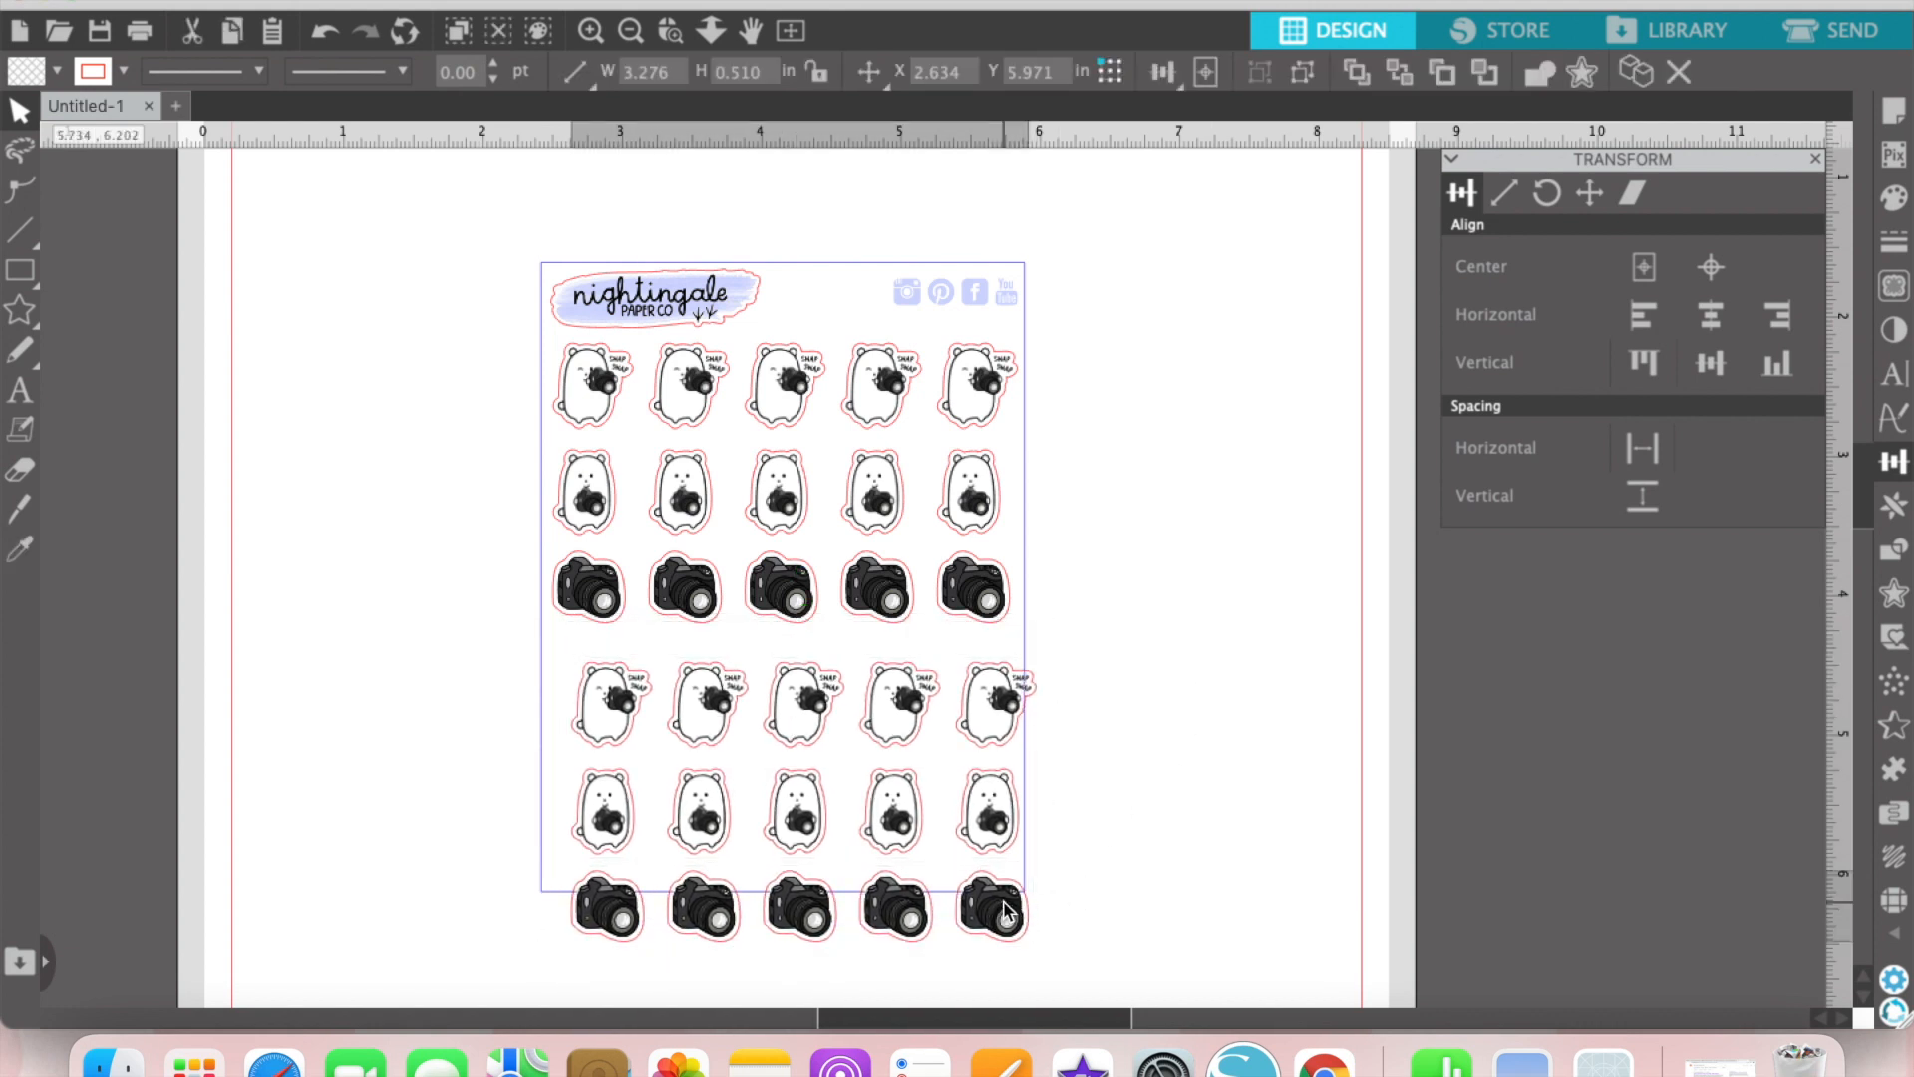
key(Delete)
drag(896, 650, 904, 847)
Step: Align all five sticker rows along their left edges and space them evenly vertically
drag(1292, 842, 901, 339)
shift+click(863, 261)
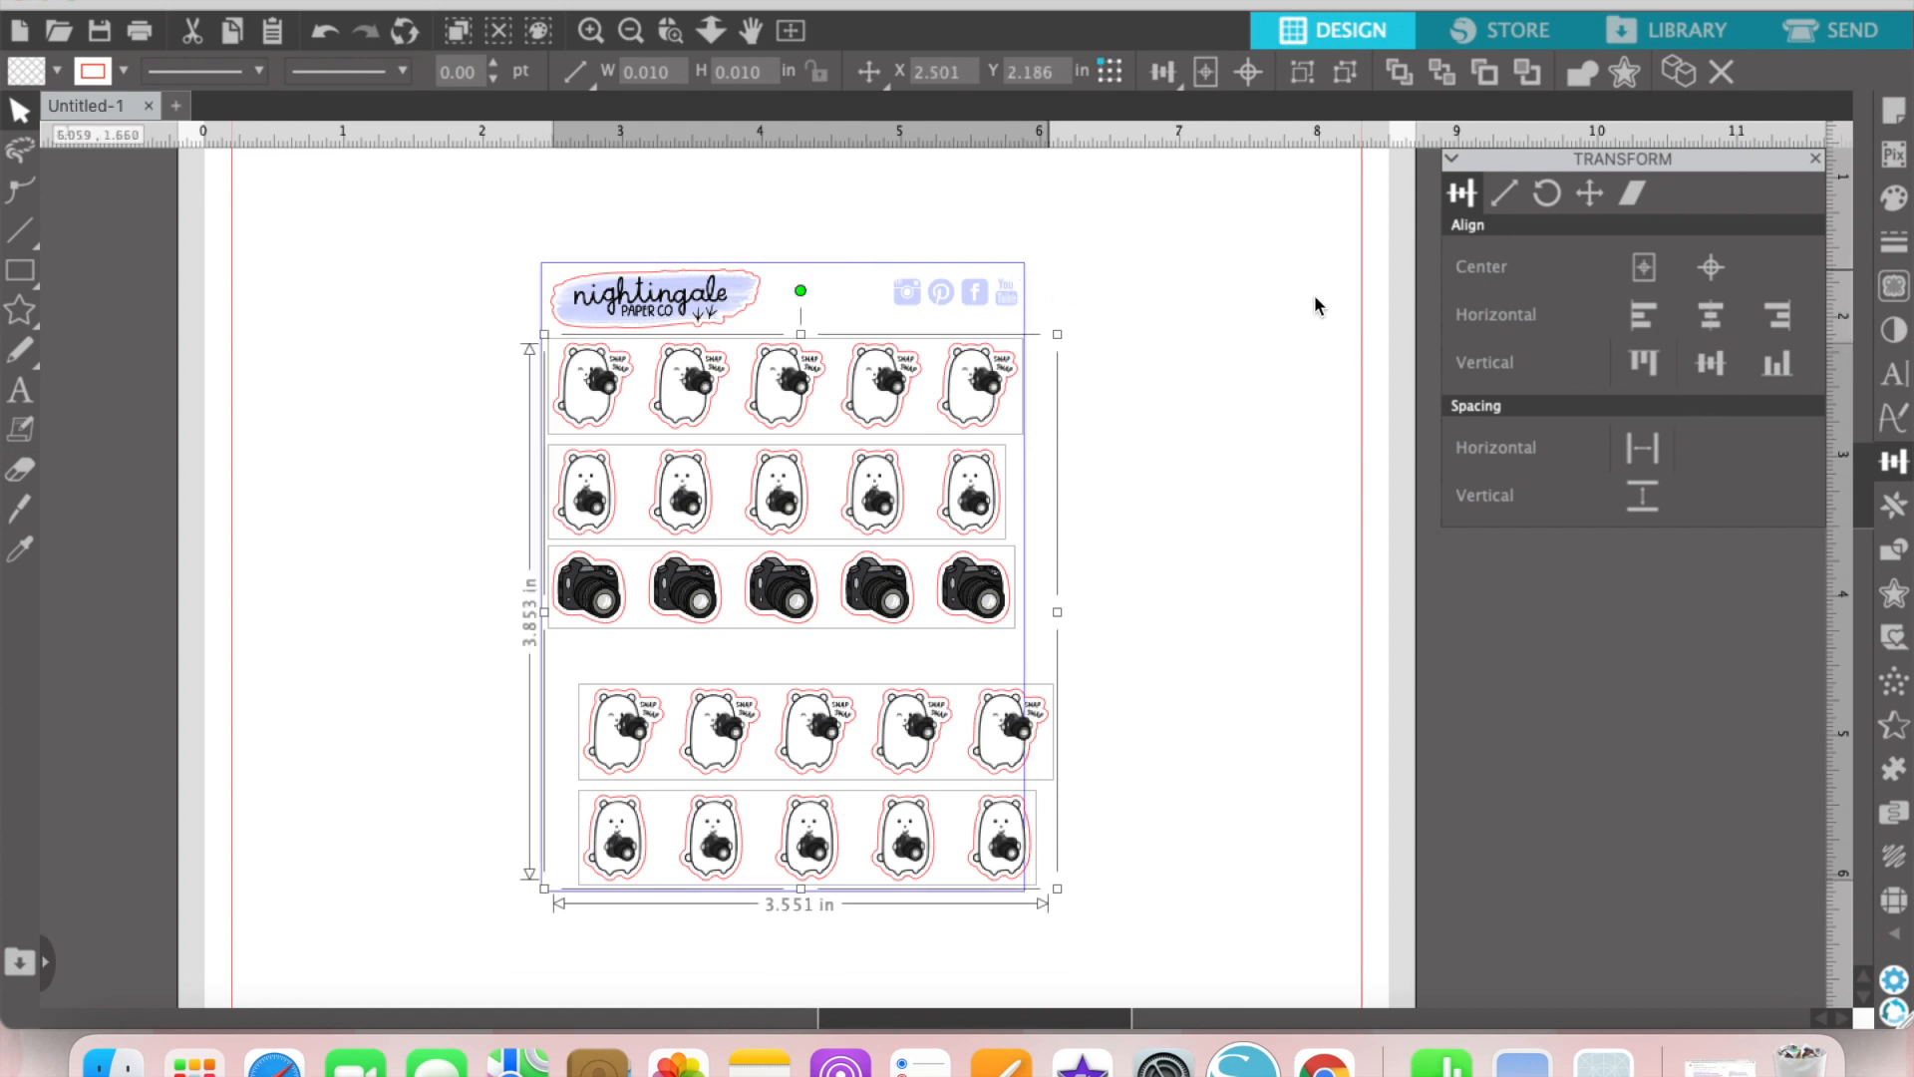
click(1643, 317)
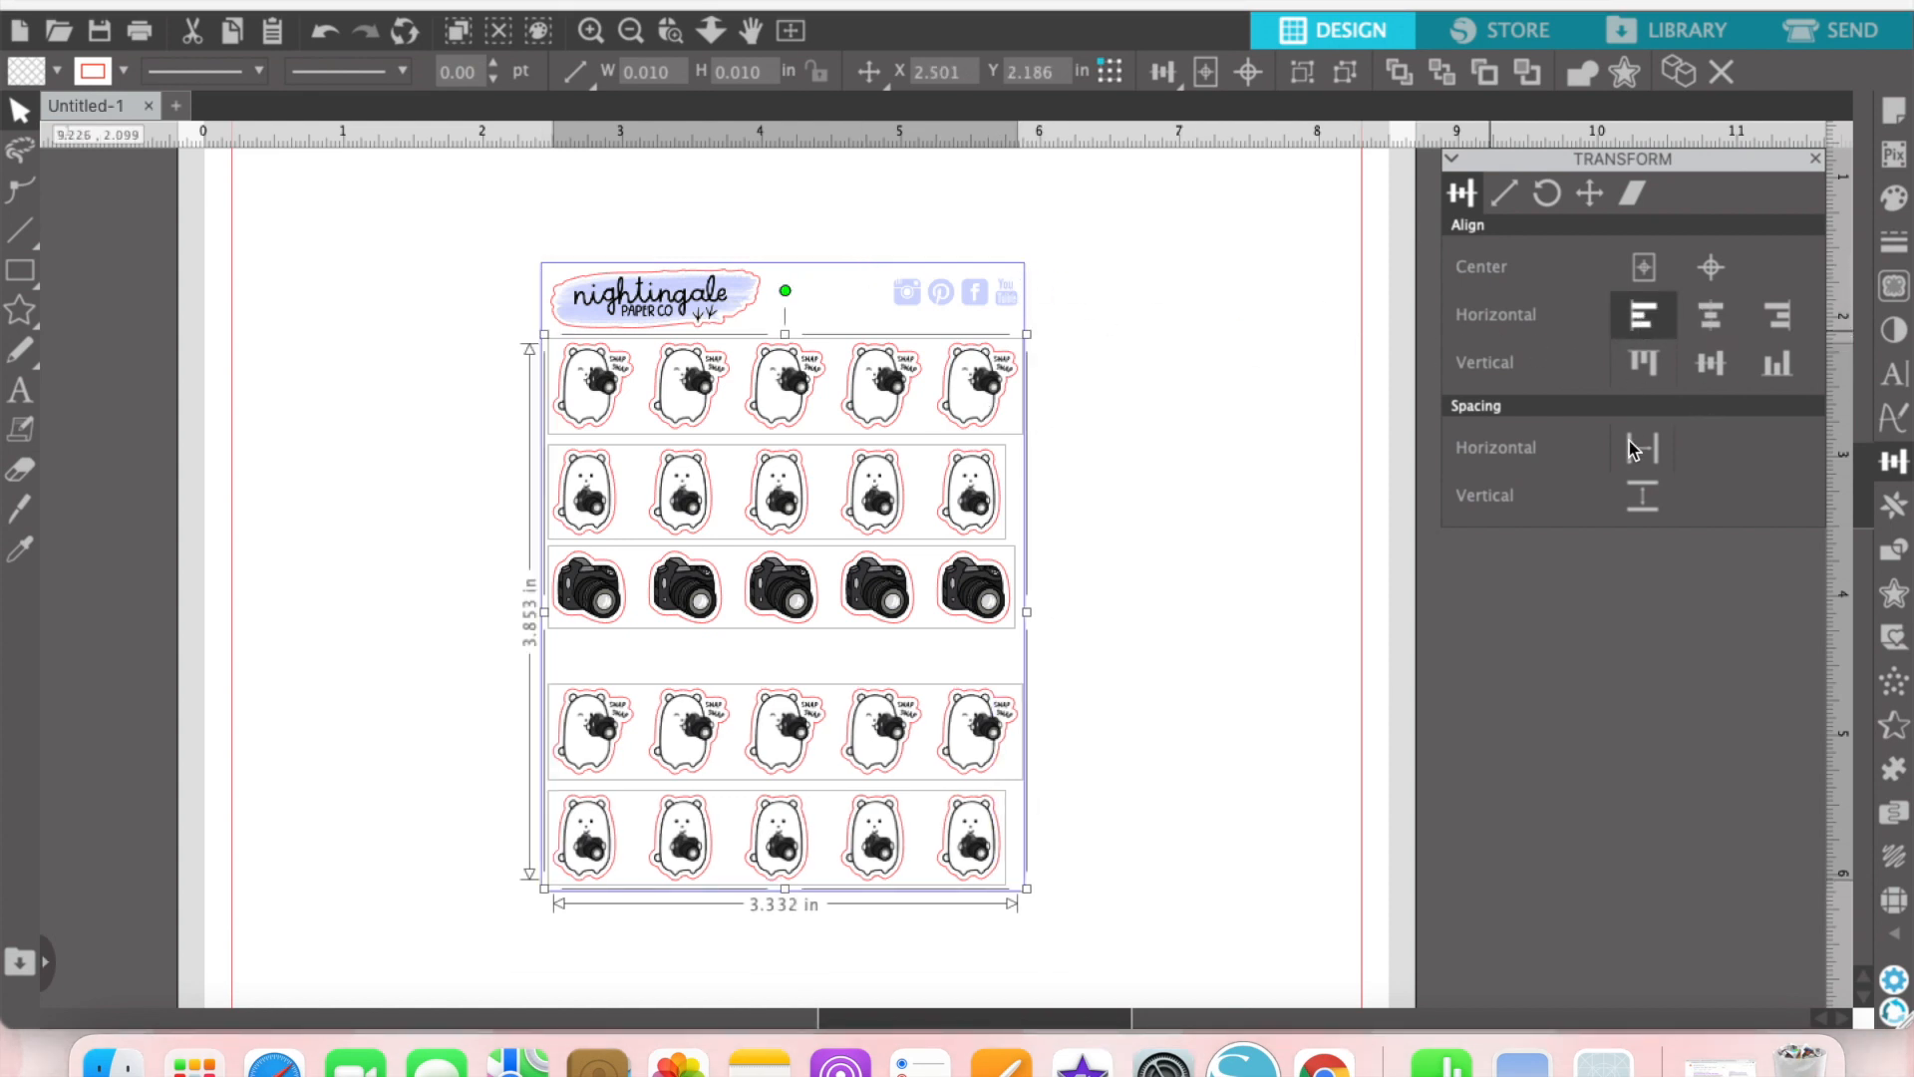
click(1643, 499)
click(1296, 573)
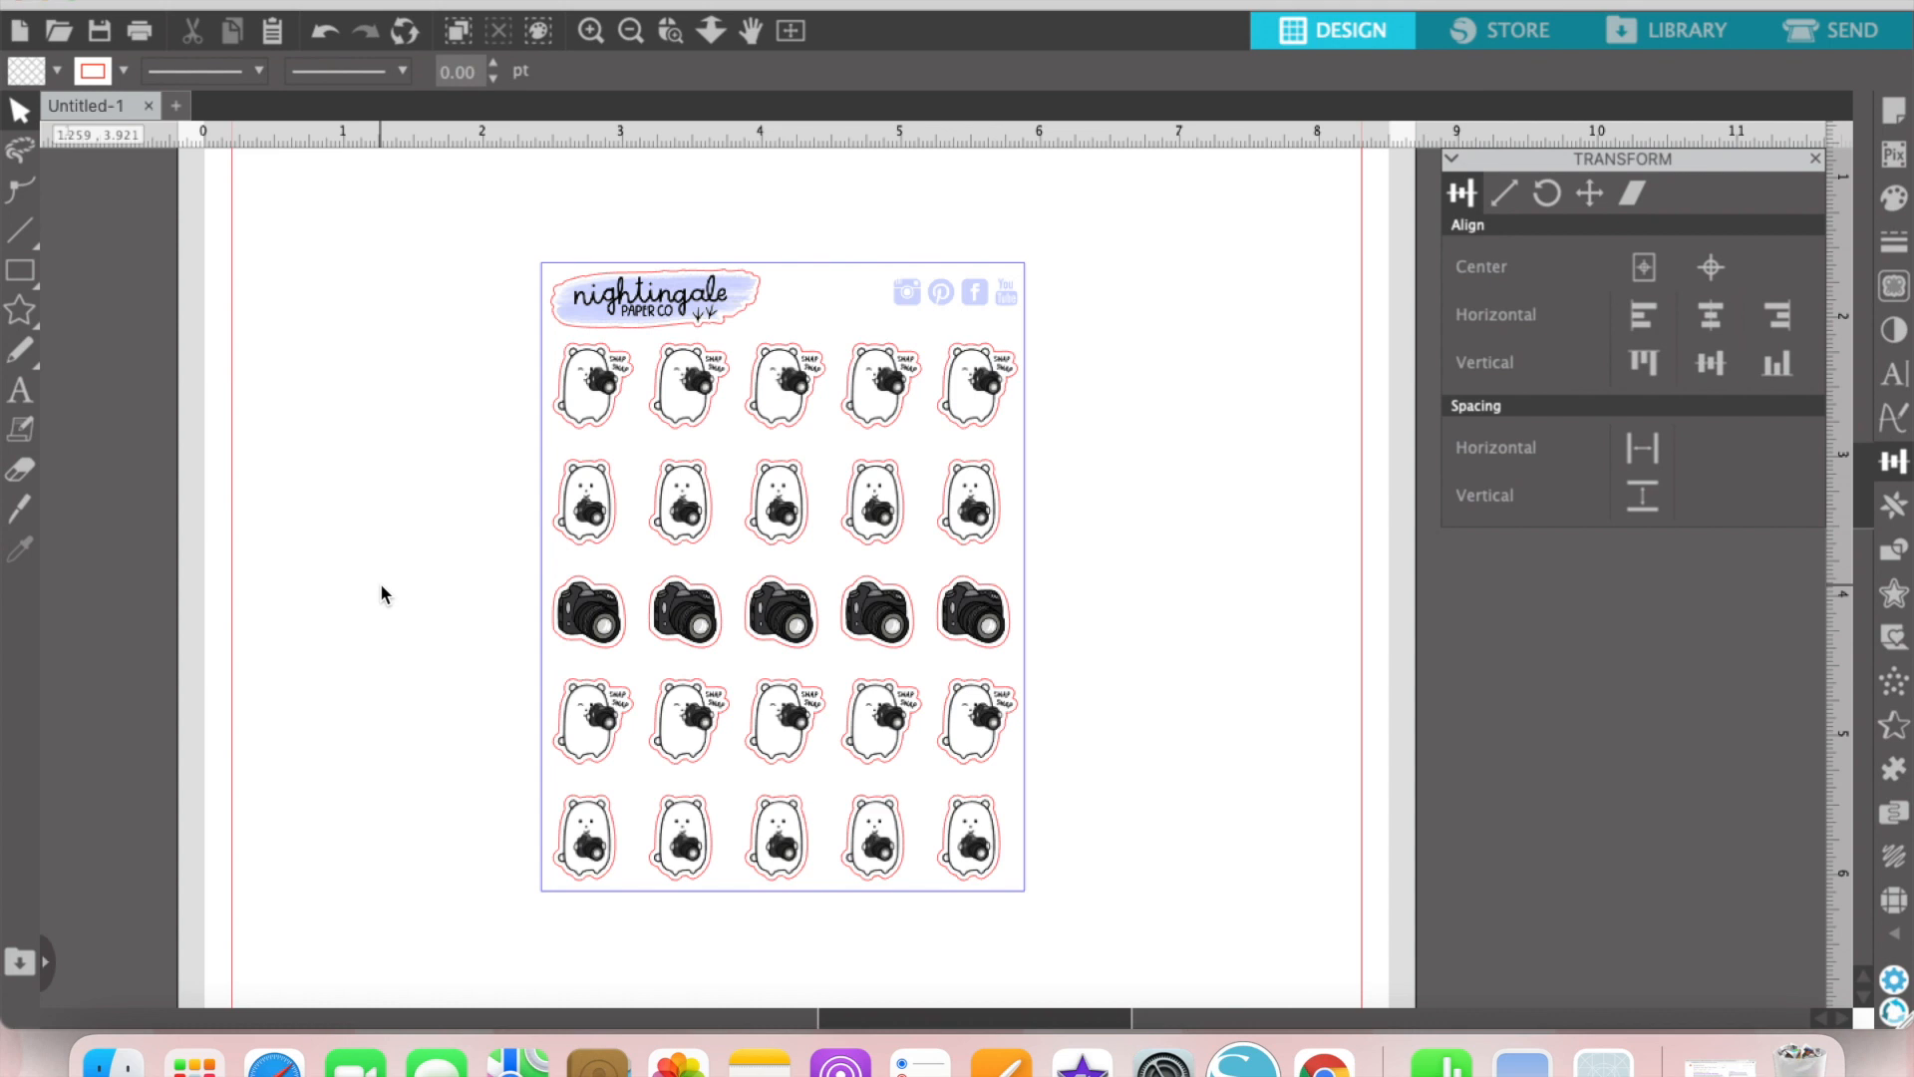
Step: Group the whole sticker sheet, including its border, logo, social icons and all five rows
drag(448, 219, 1155, 907)
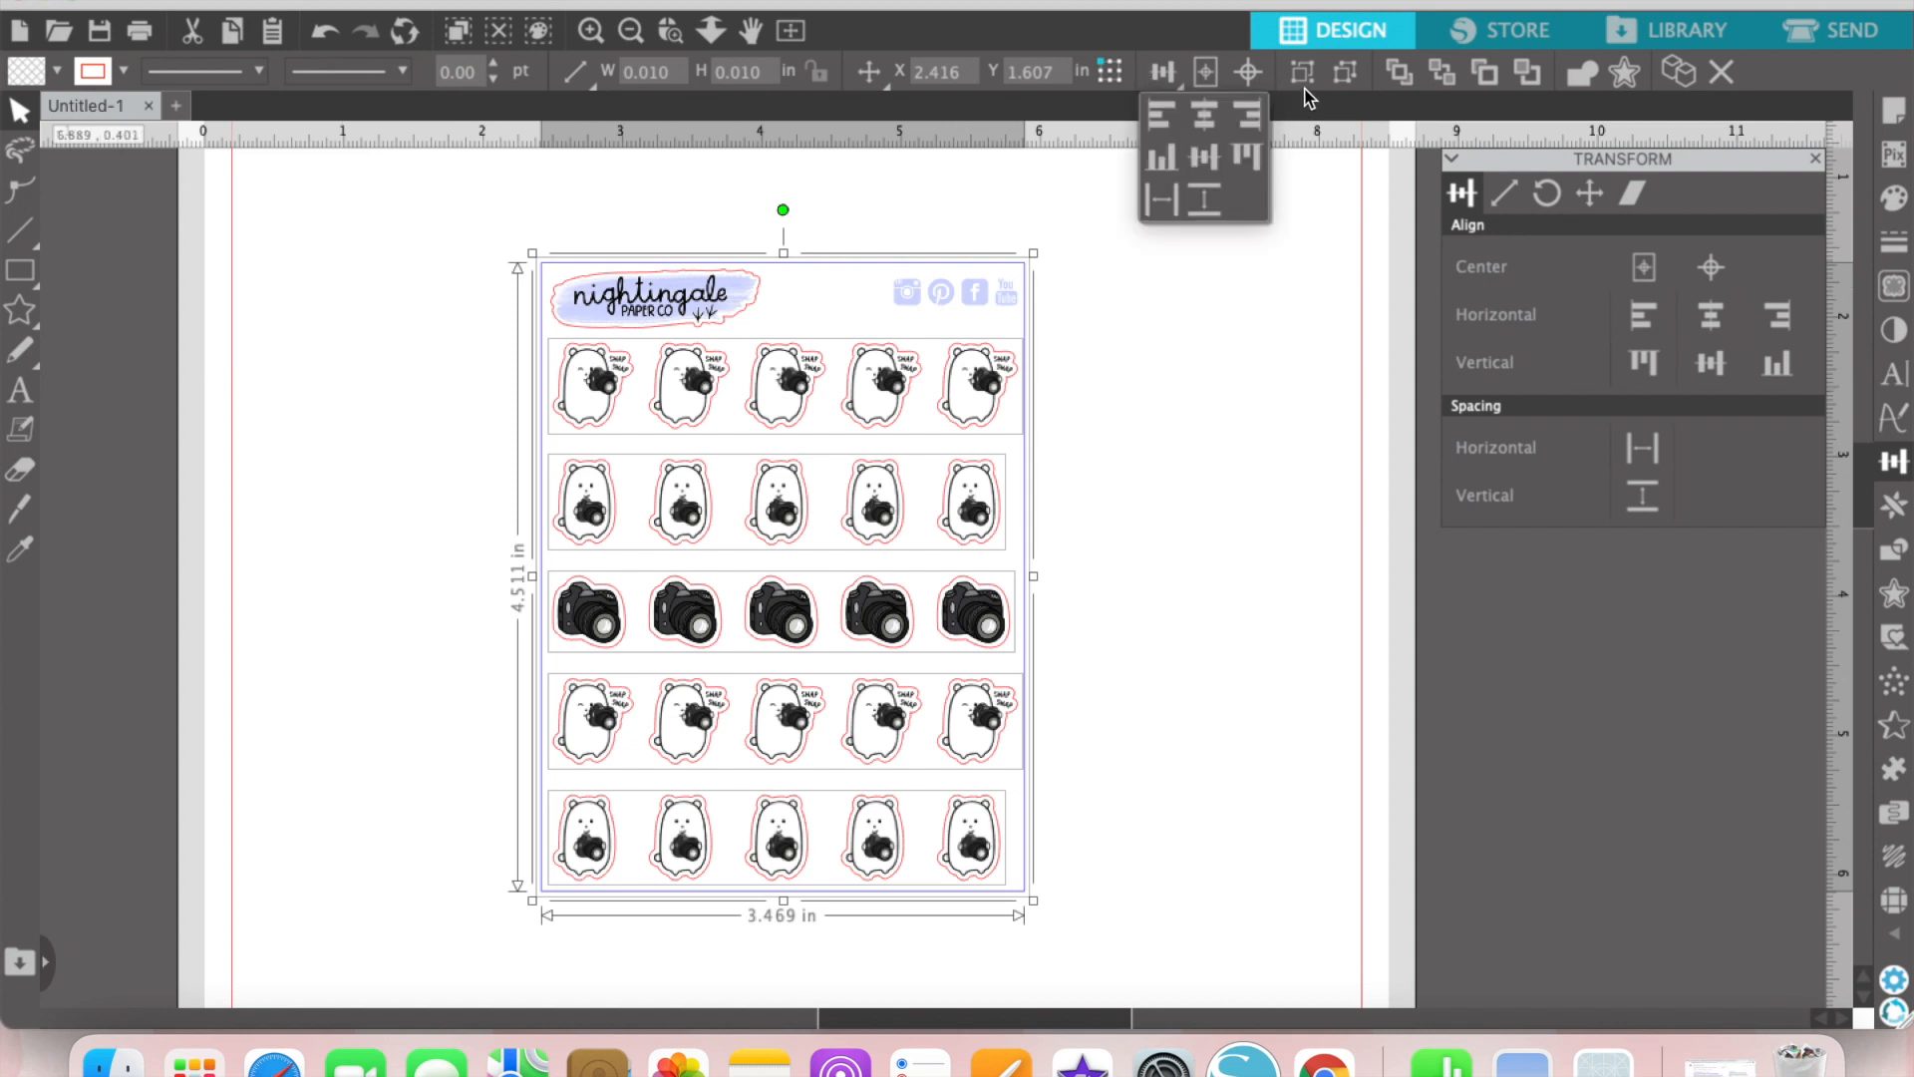
click(1355, 446)
drag(368, 247, 1069, 897)
click(495, 252)
drag(429, 207, 1099, 949)
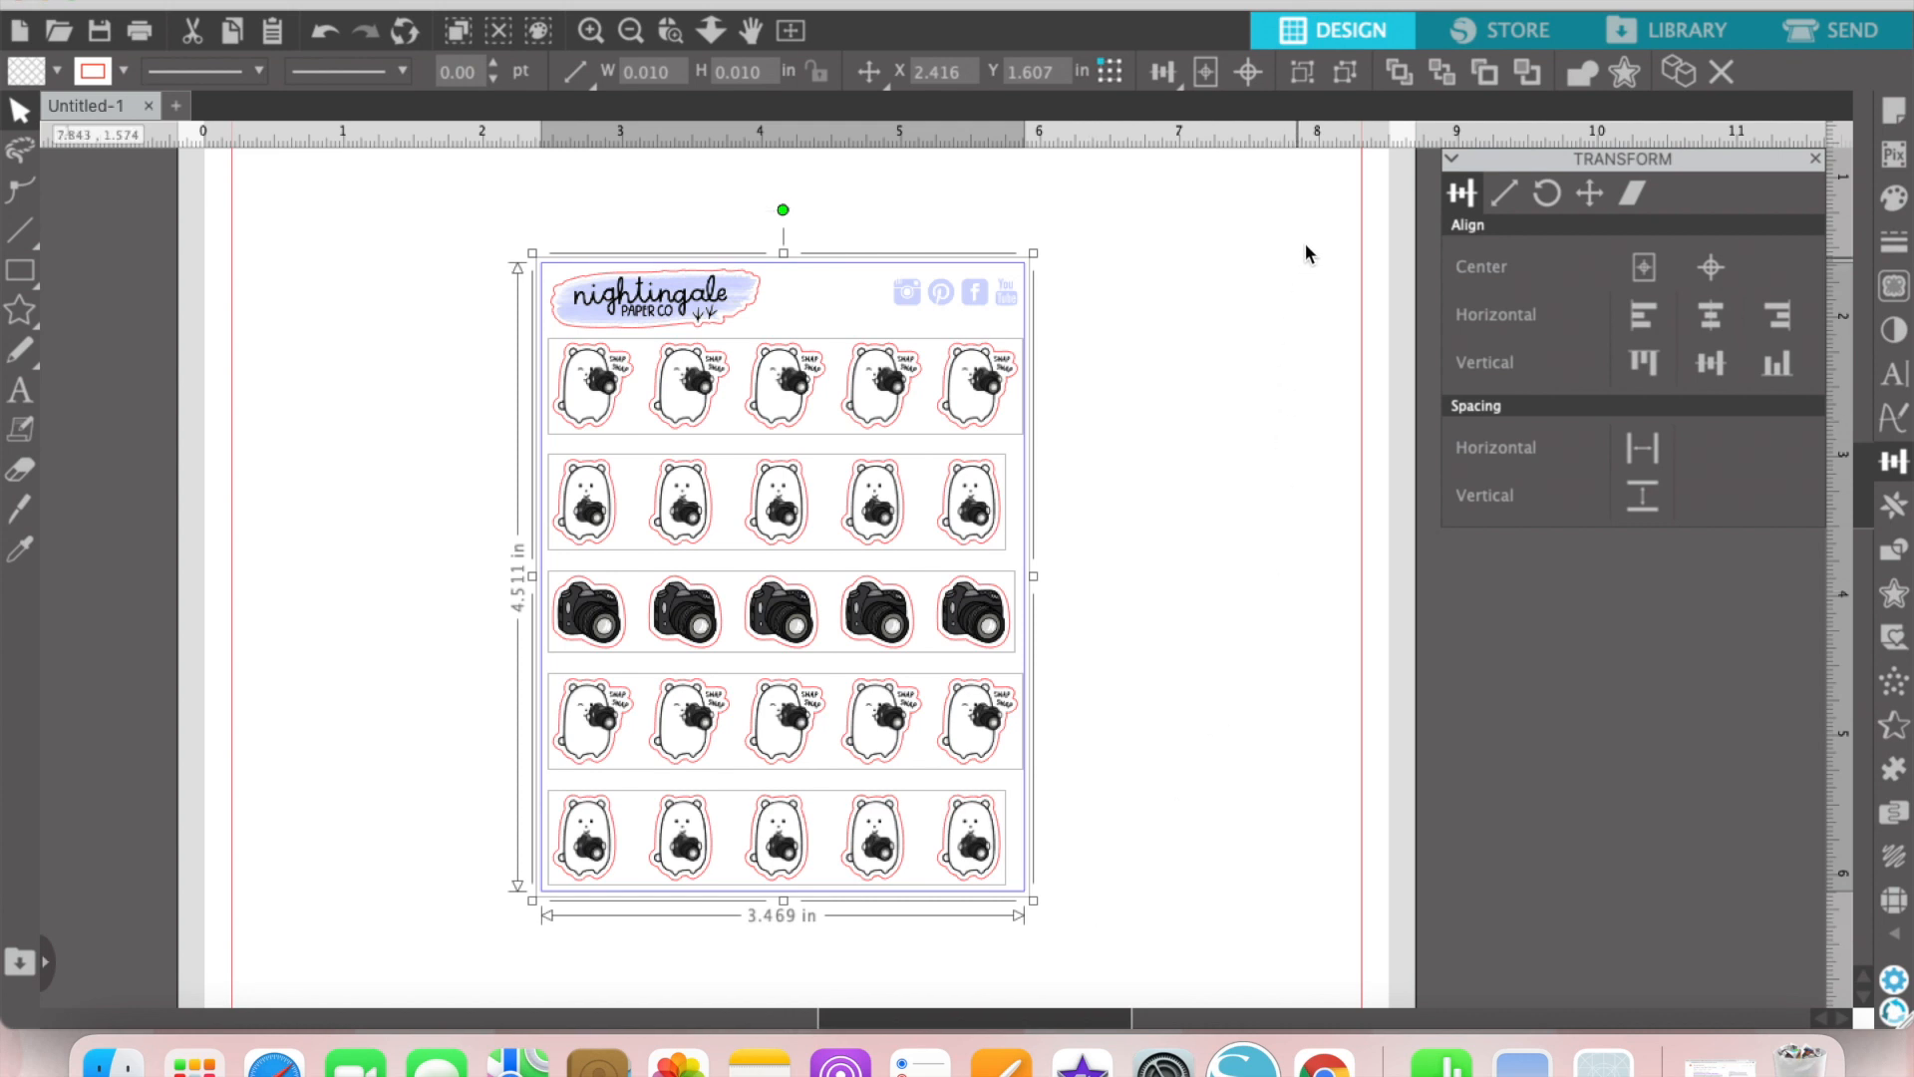
click(1303, 74)
click(1236, 265)
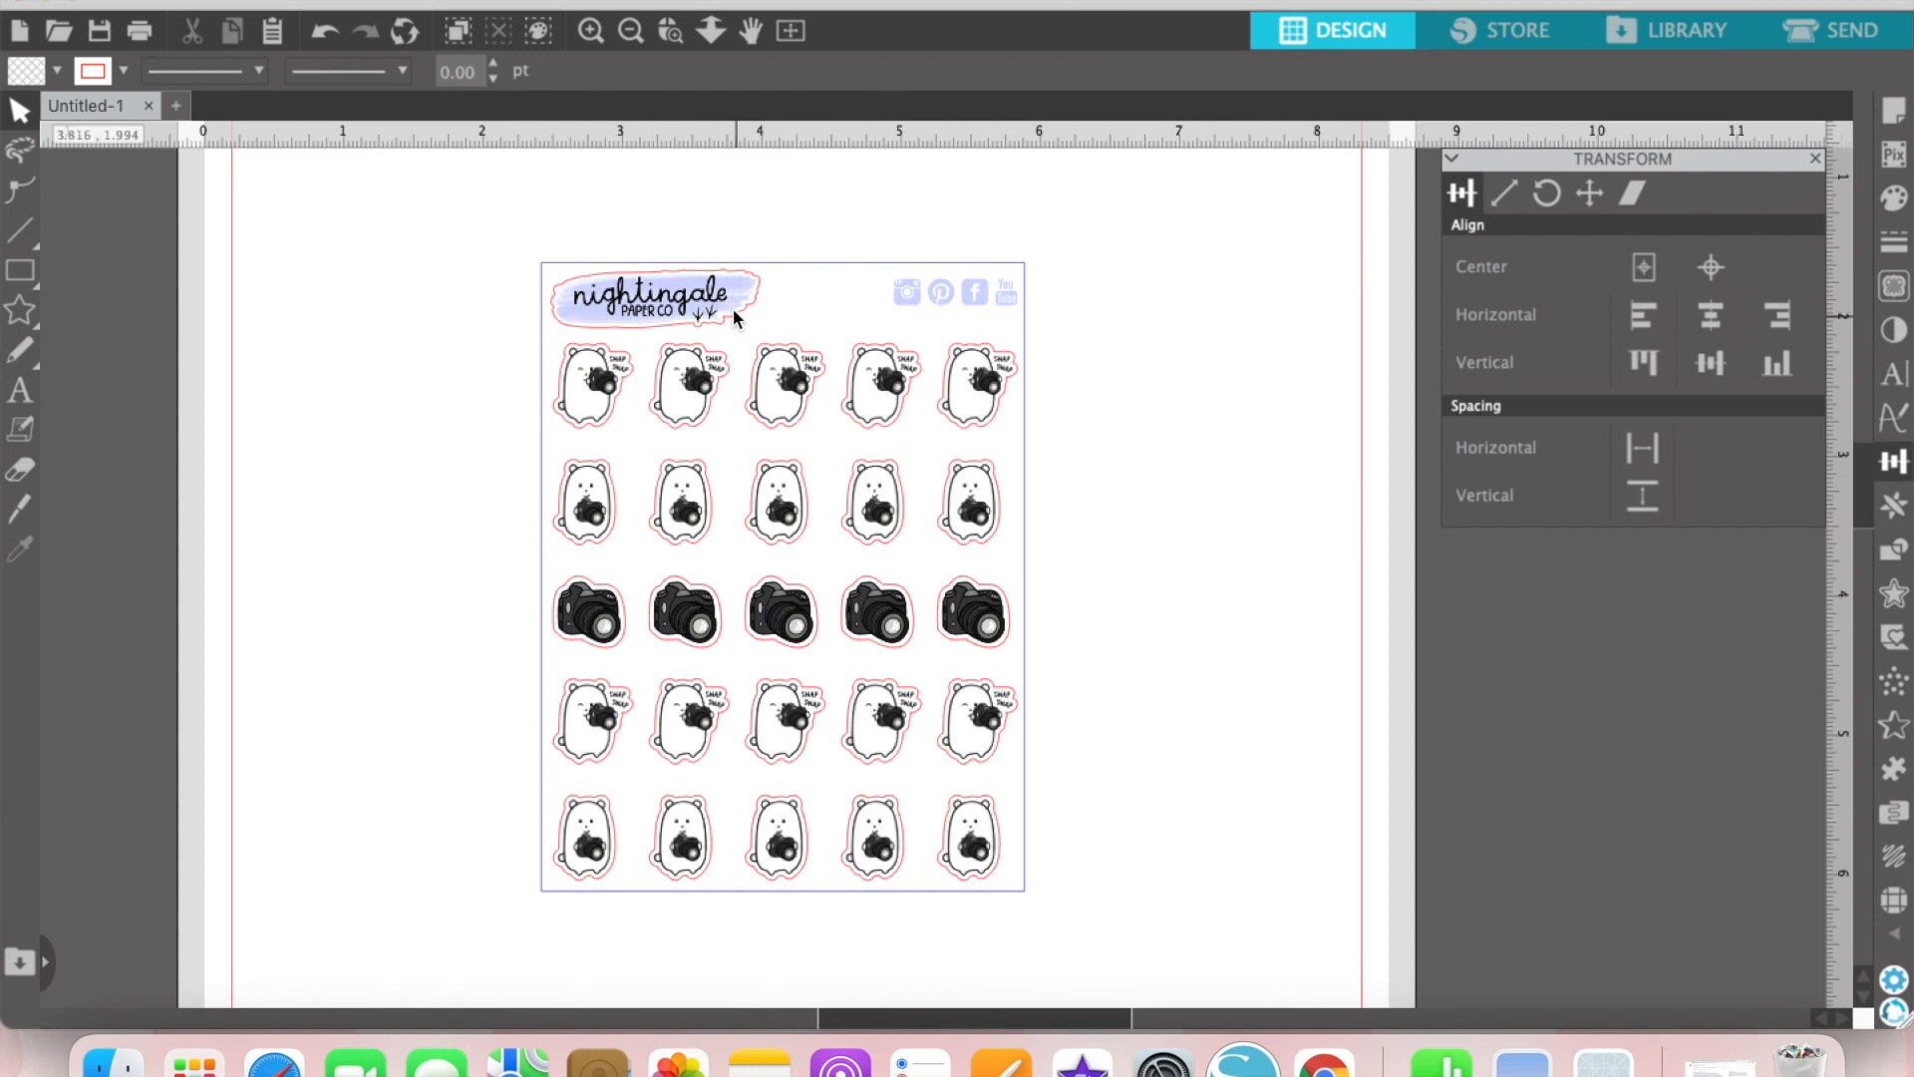
Step: Turn on registration marks in the page setup
click(632, 34)
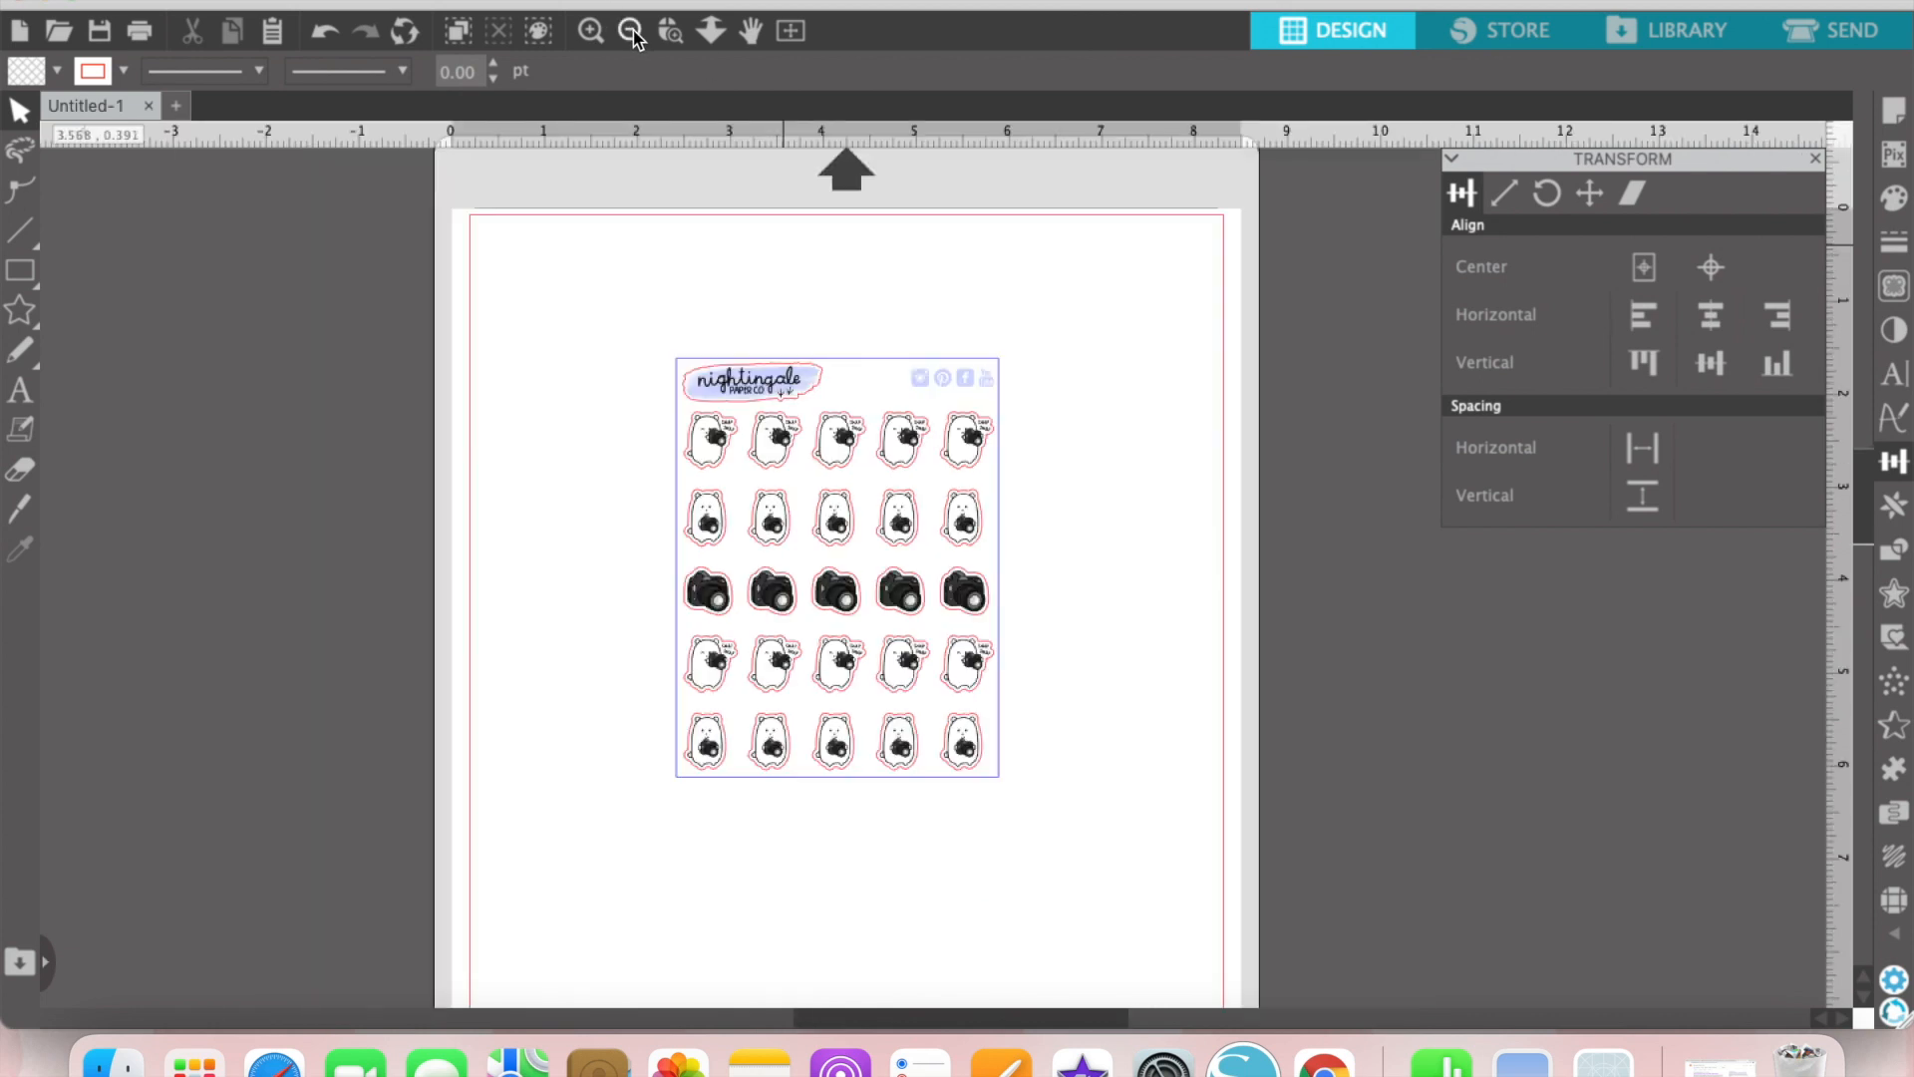
click(632, 34)
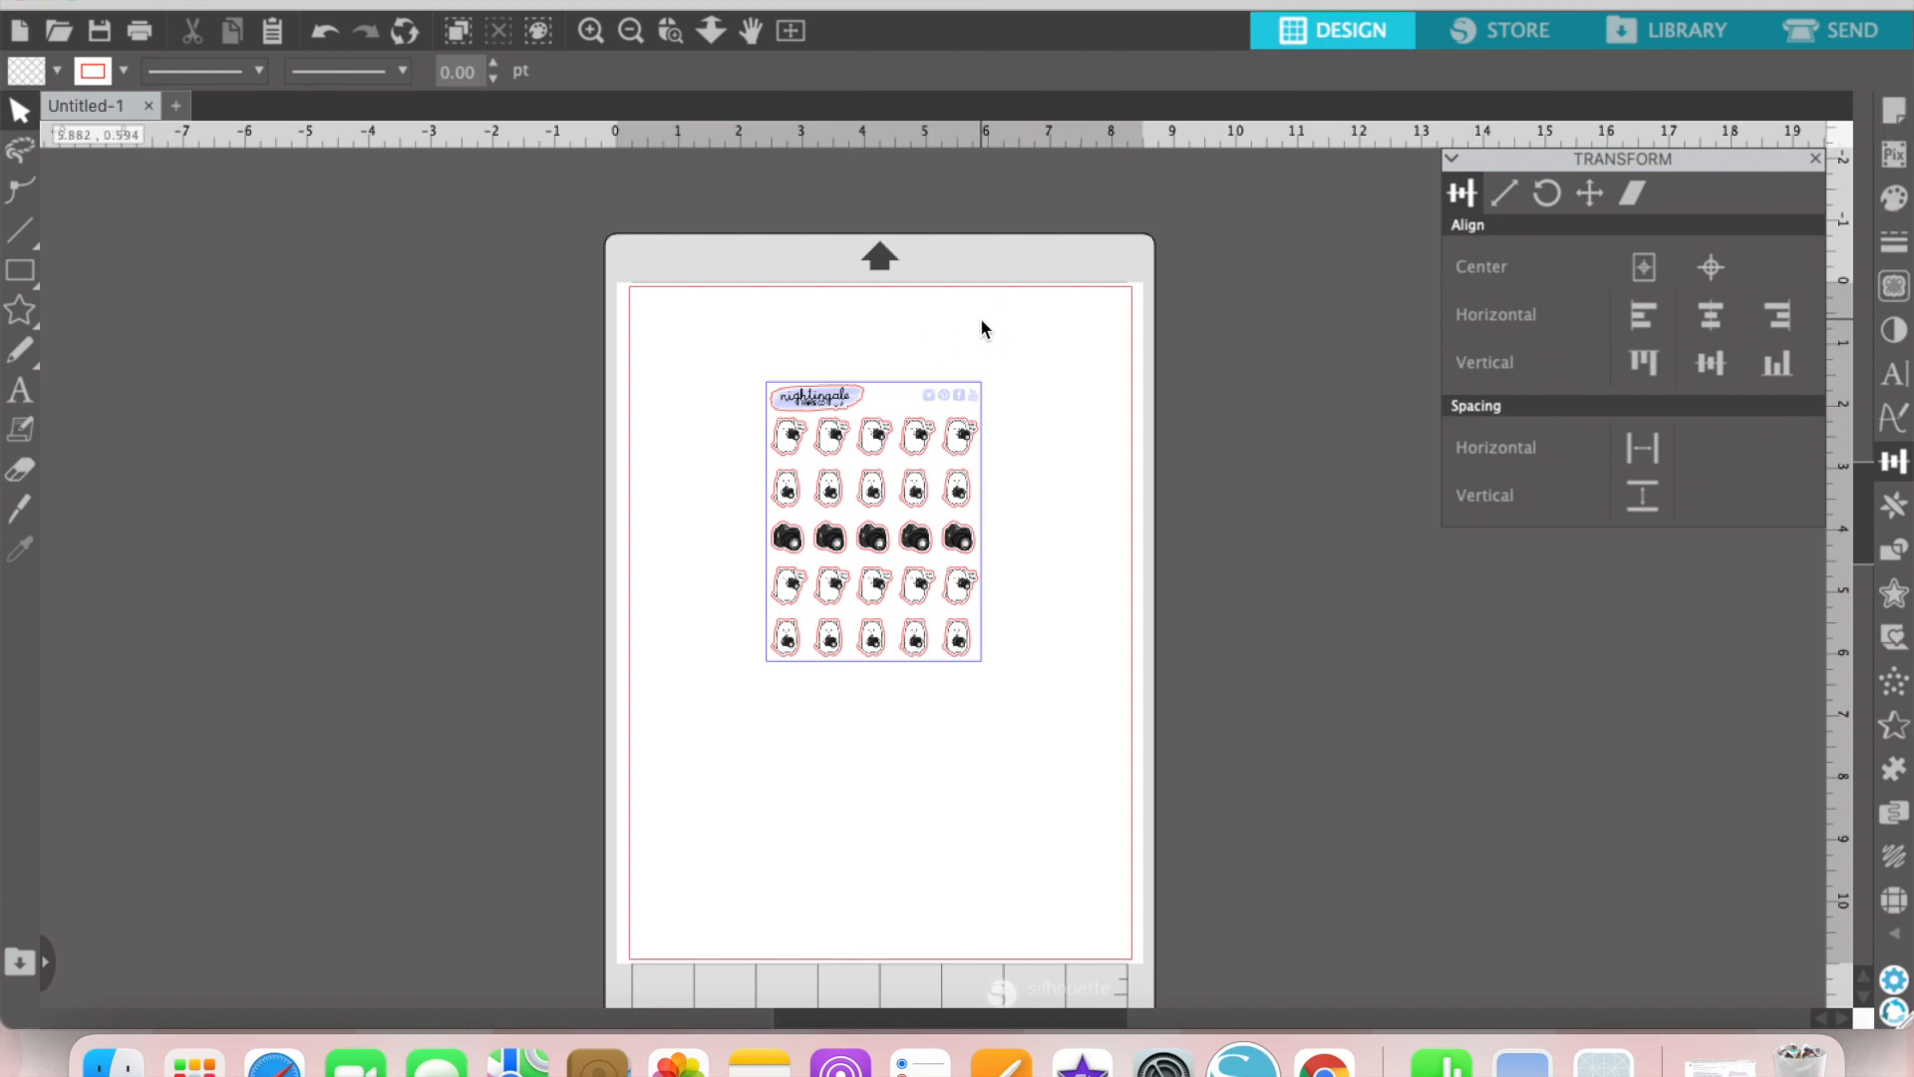
click(1893, 114)
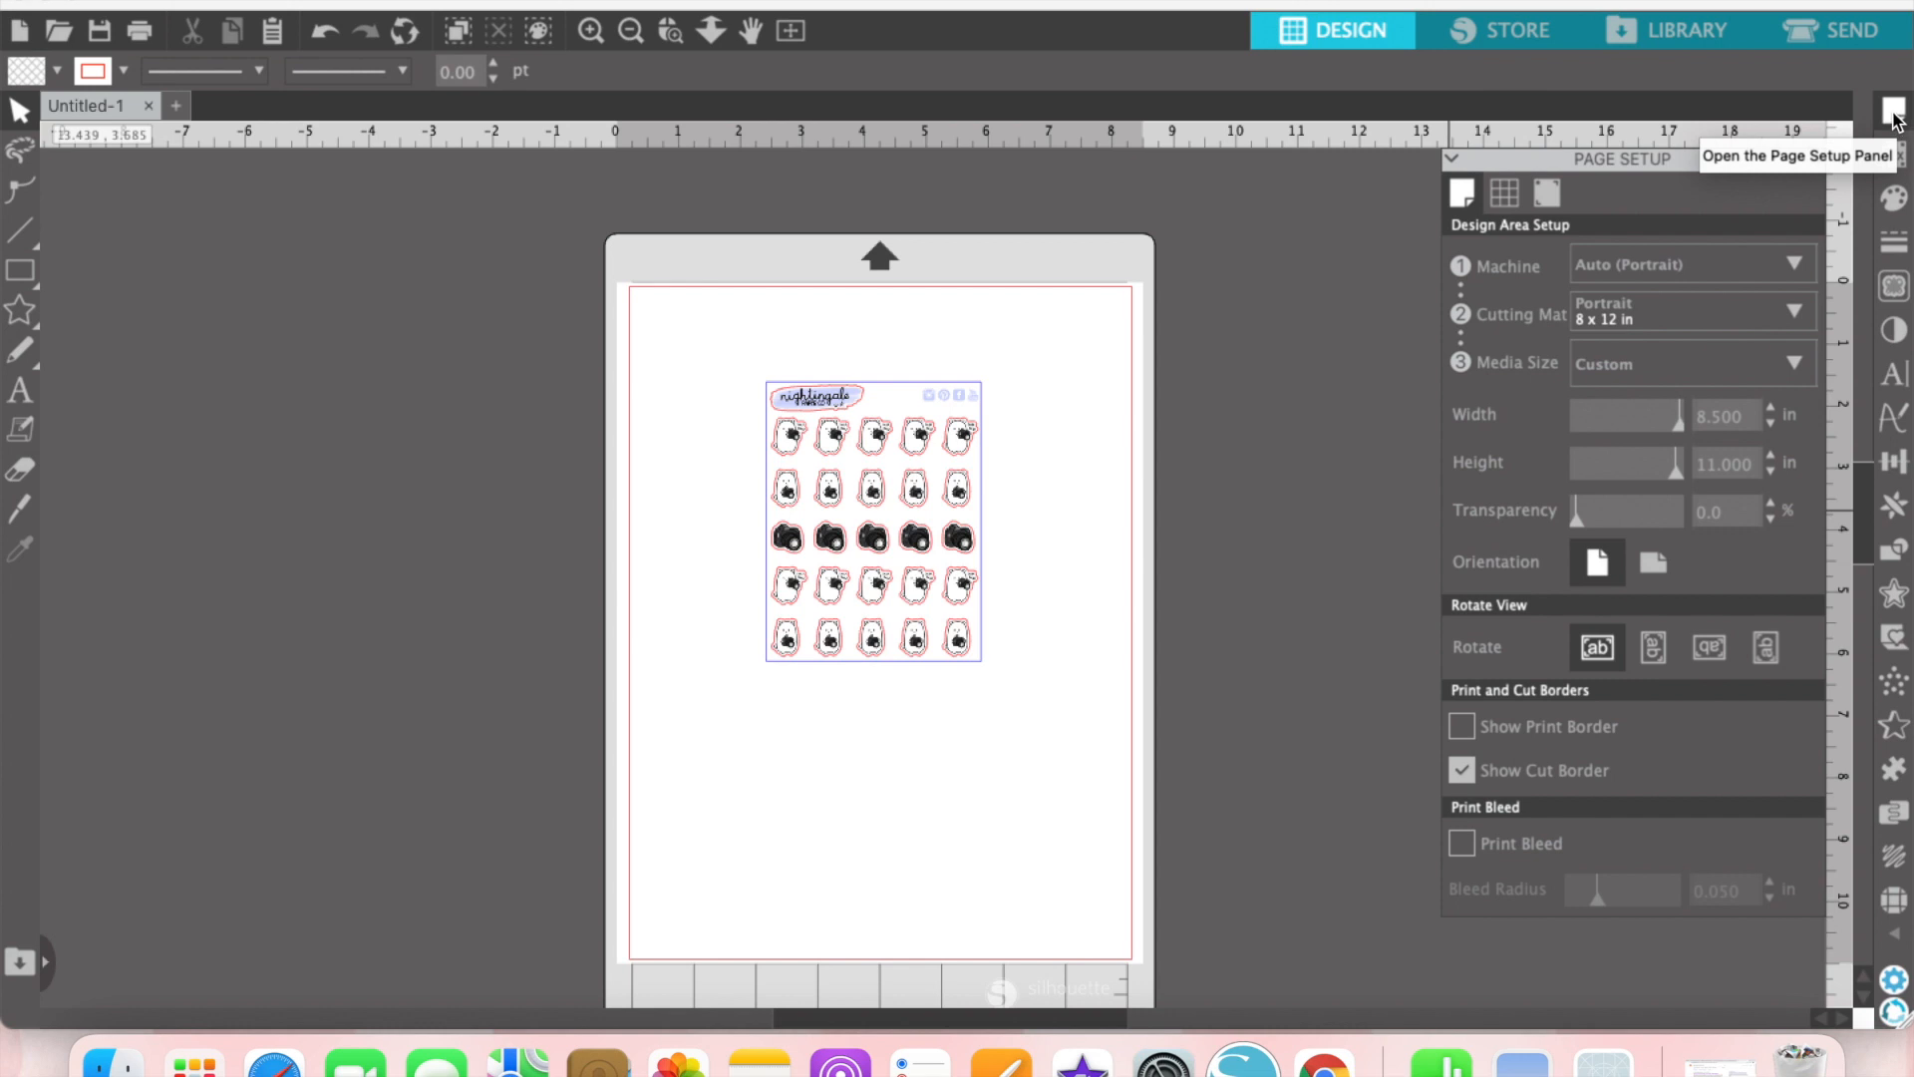
click(1553, 193)
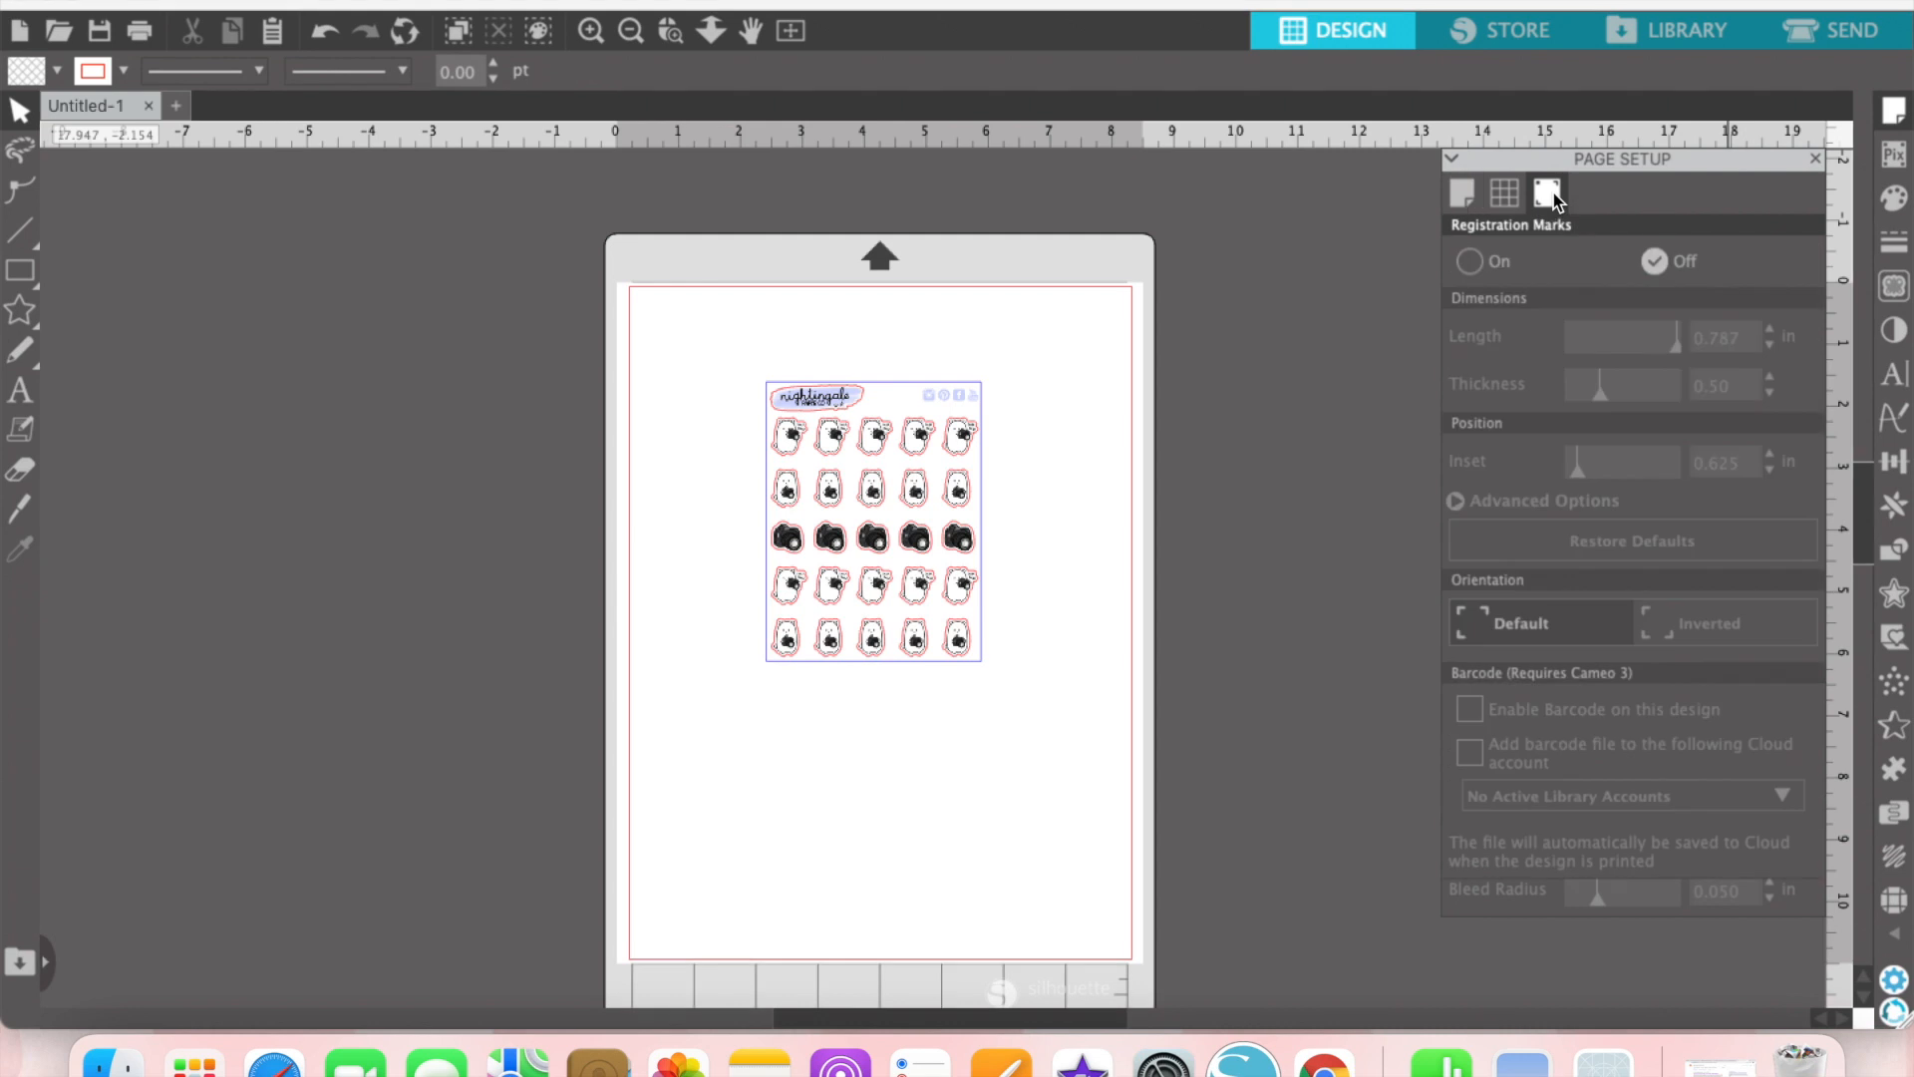
click(1469, 262)
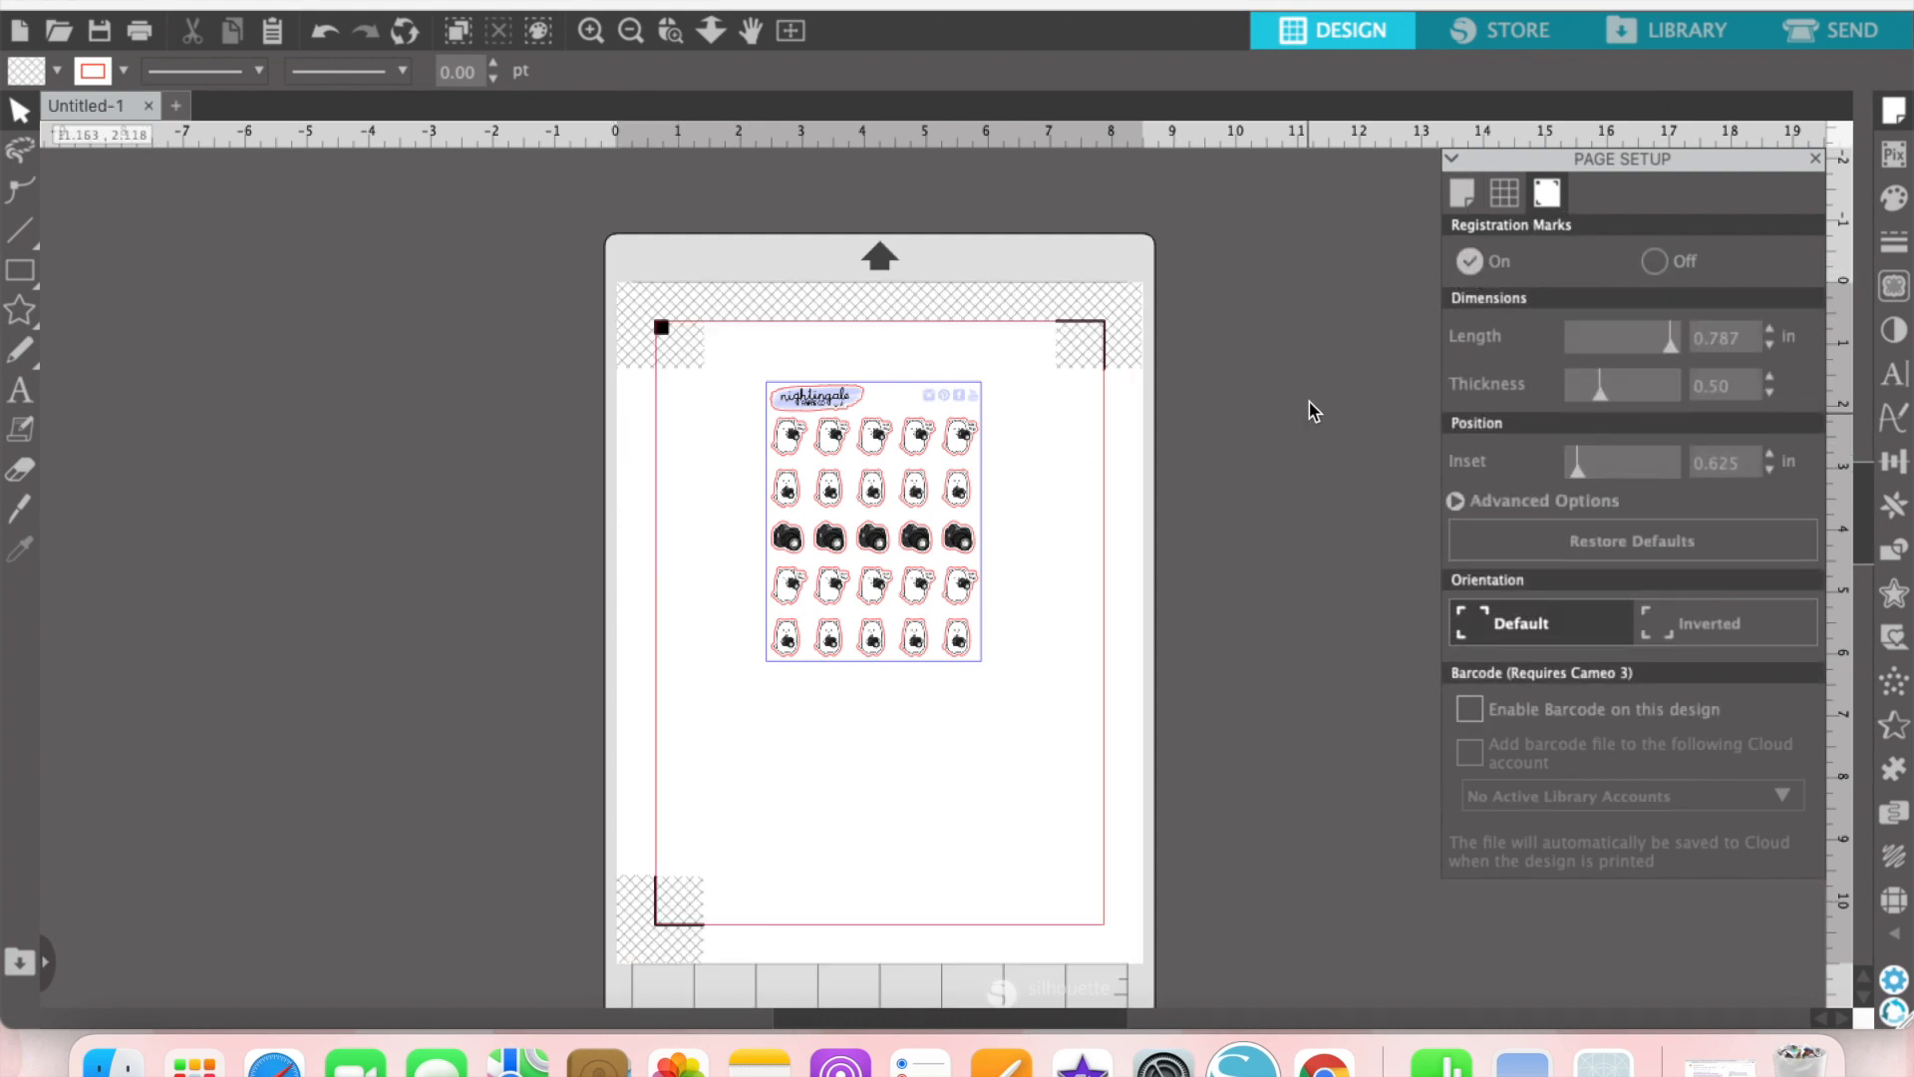
click(1473, 200)
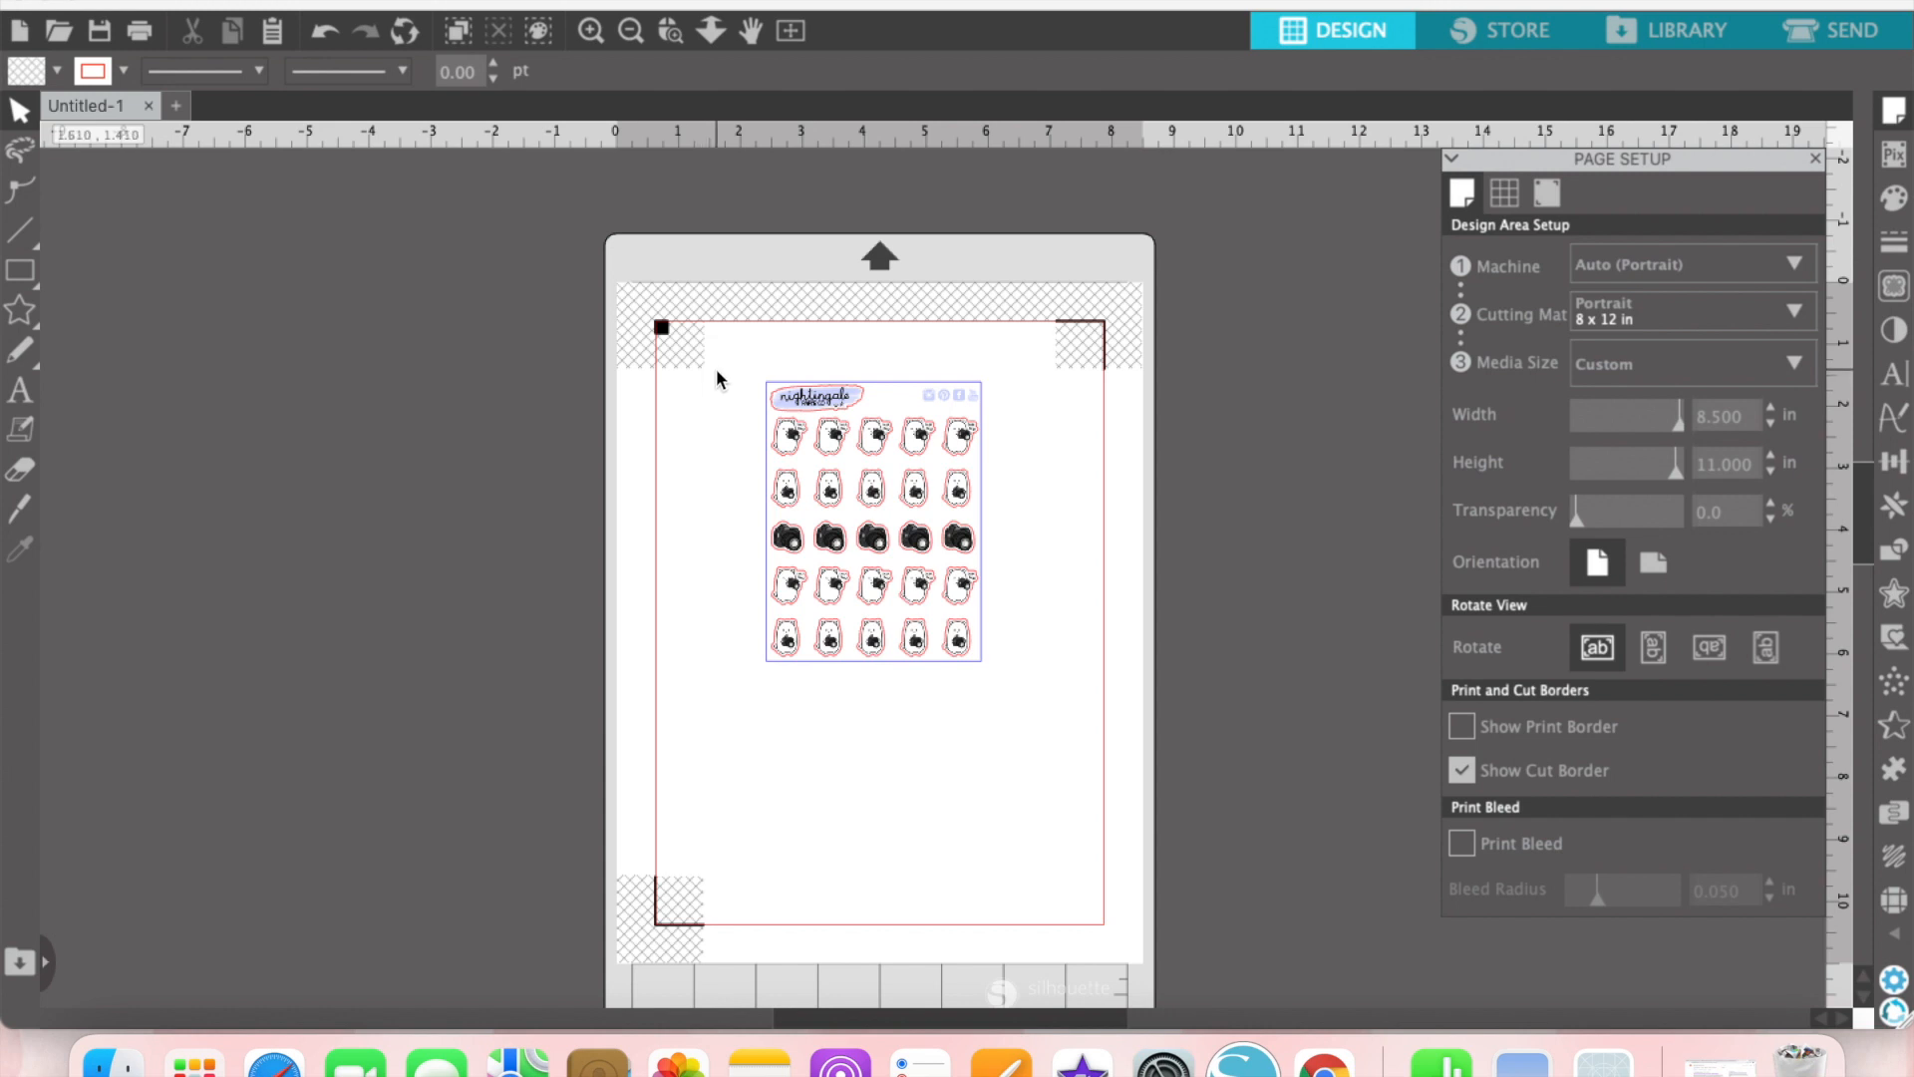
Step: Move the sticker sheet to the upper-left corner of the cut area and place a duplicate directly to its right
drag(742, 359, 1004, 768)
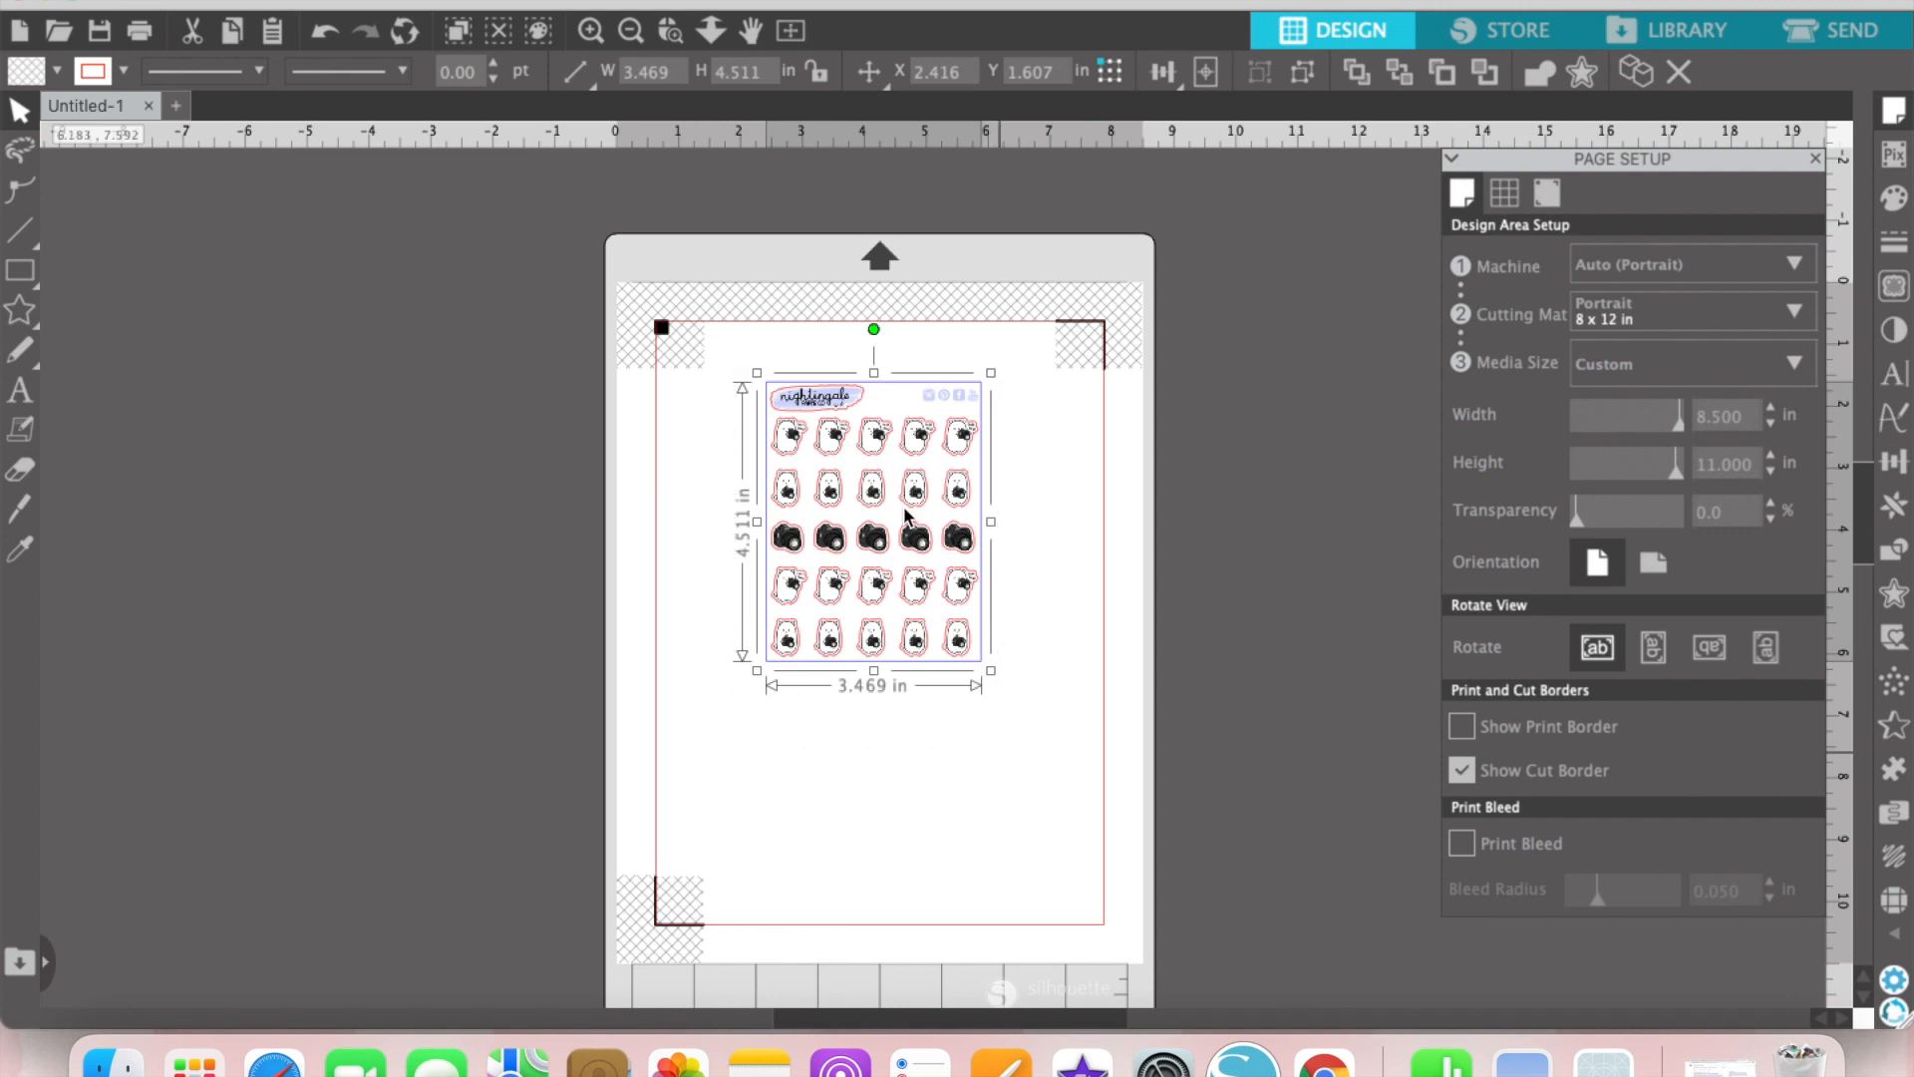
drag(959, 643, 863, 608)
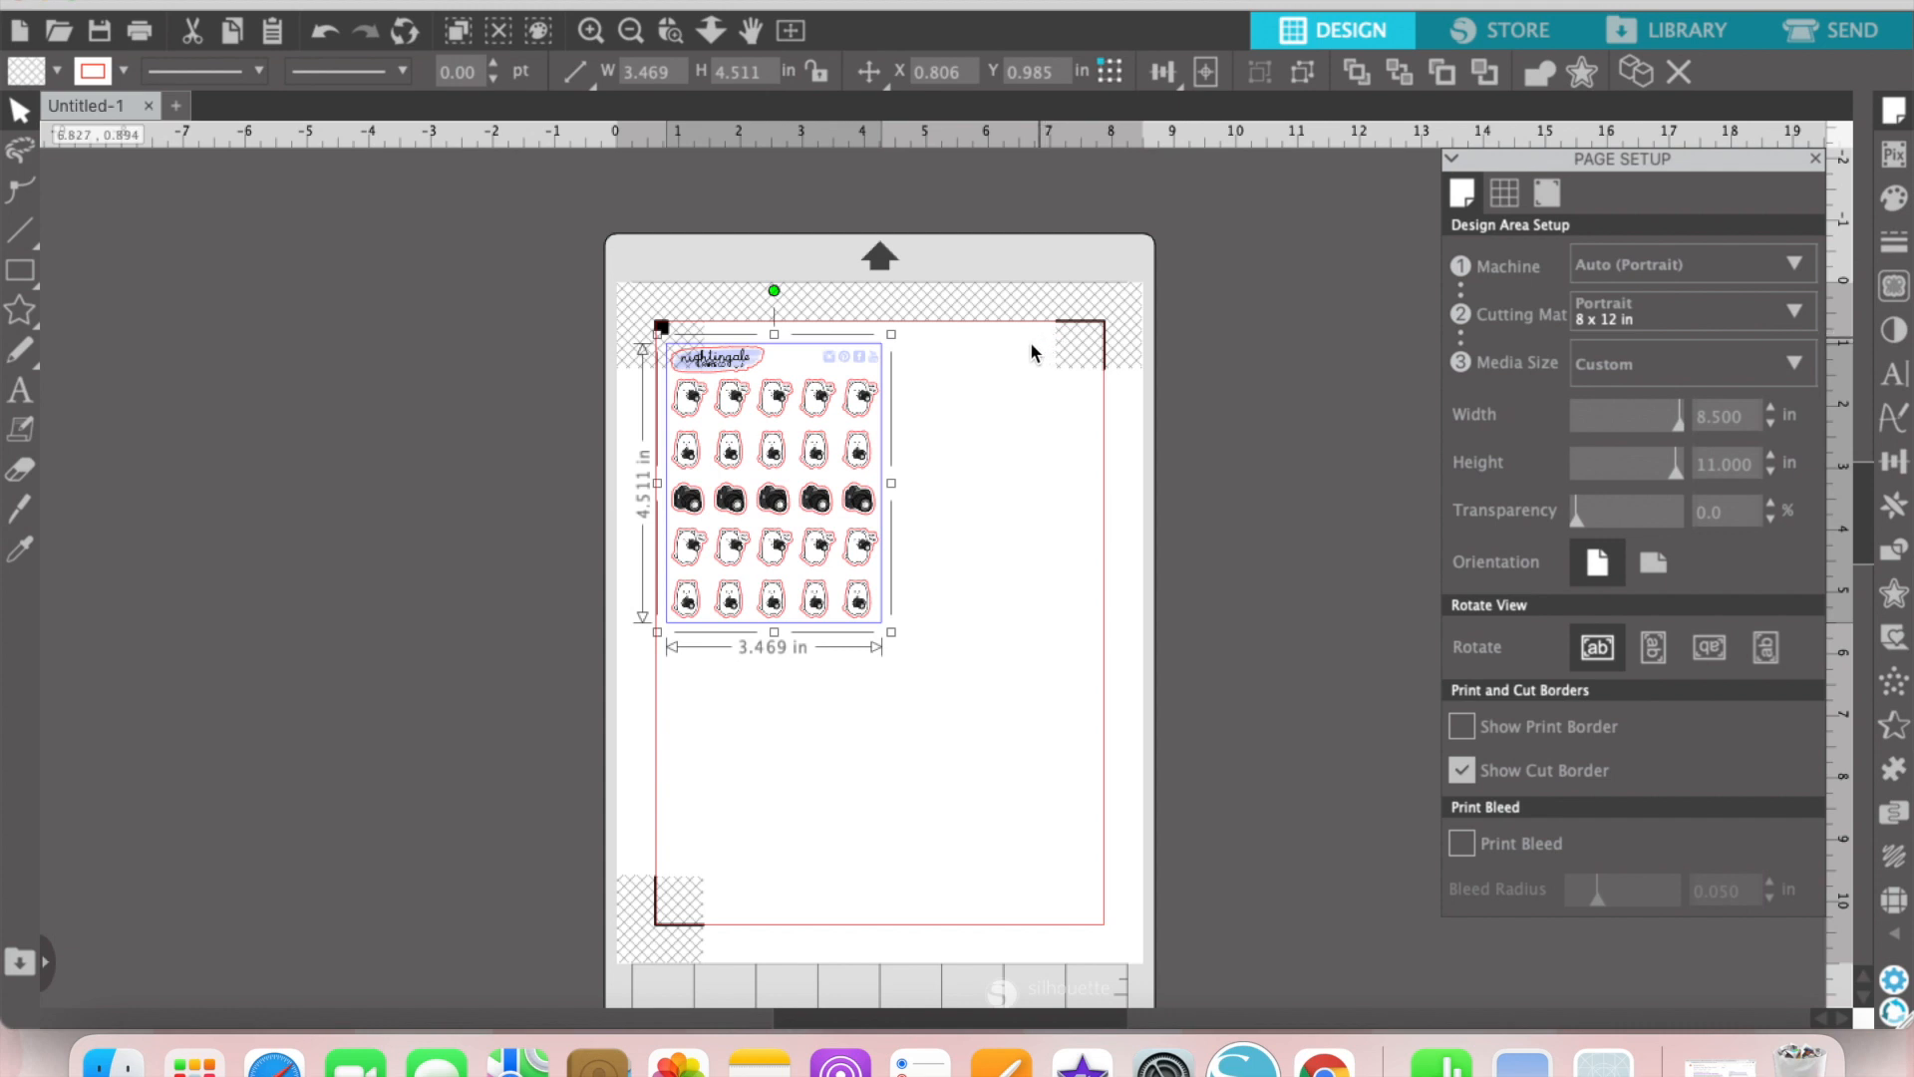
key(super+d)
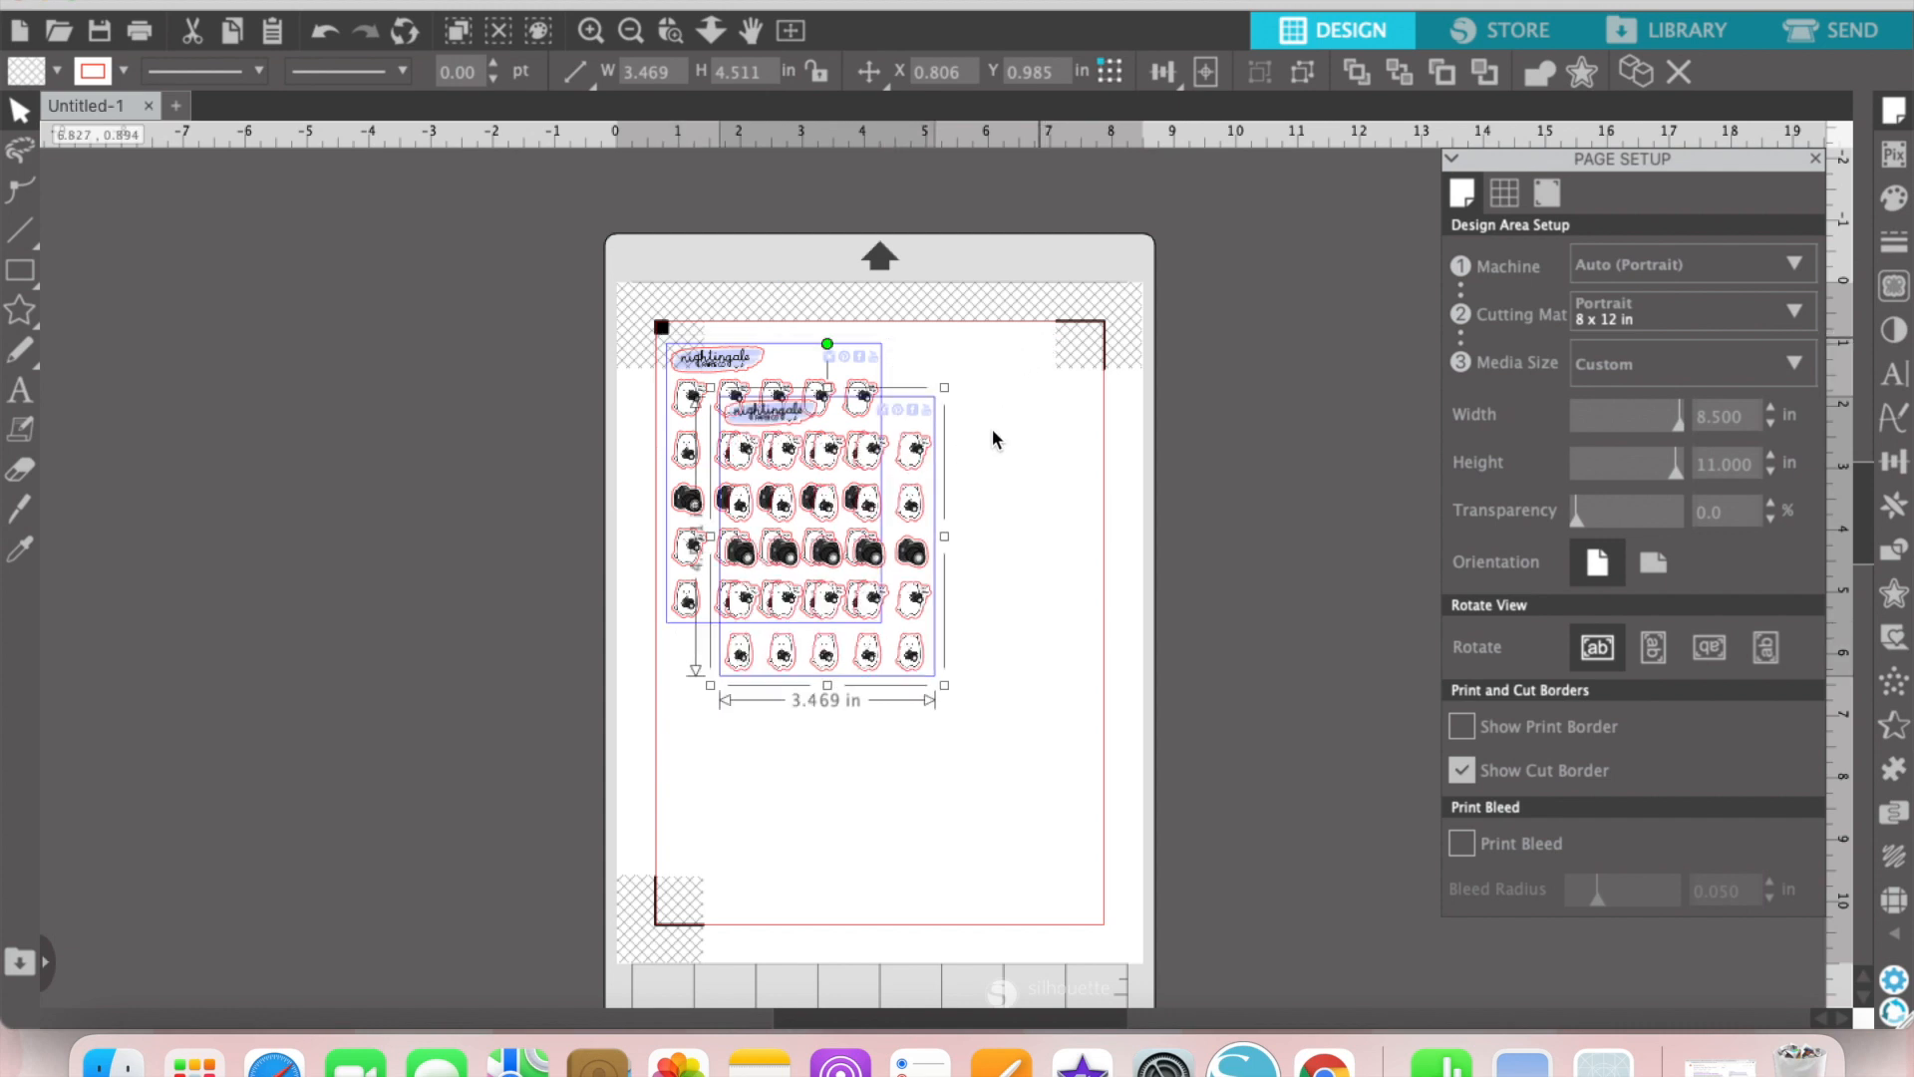
drag(909, 458, 1077, 409)
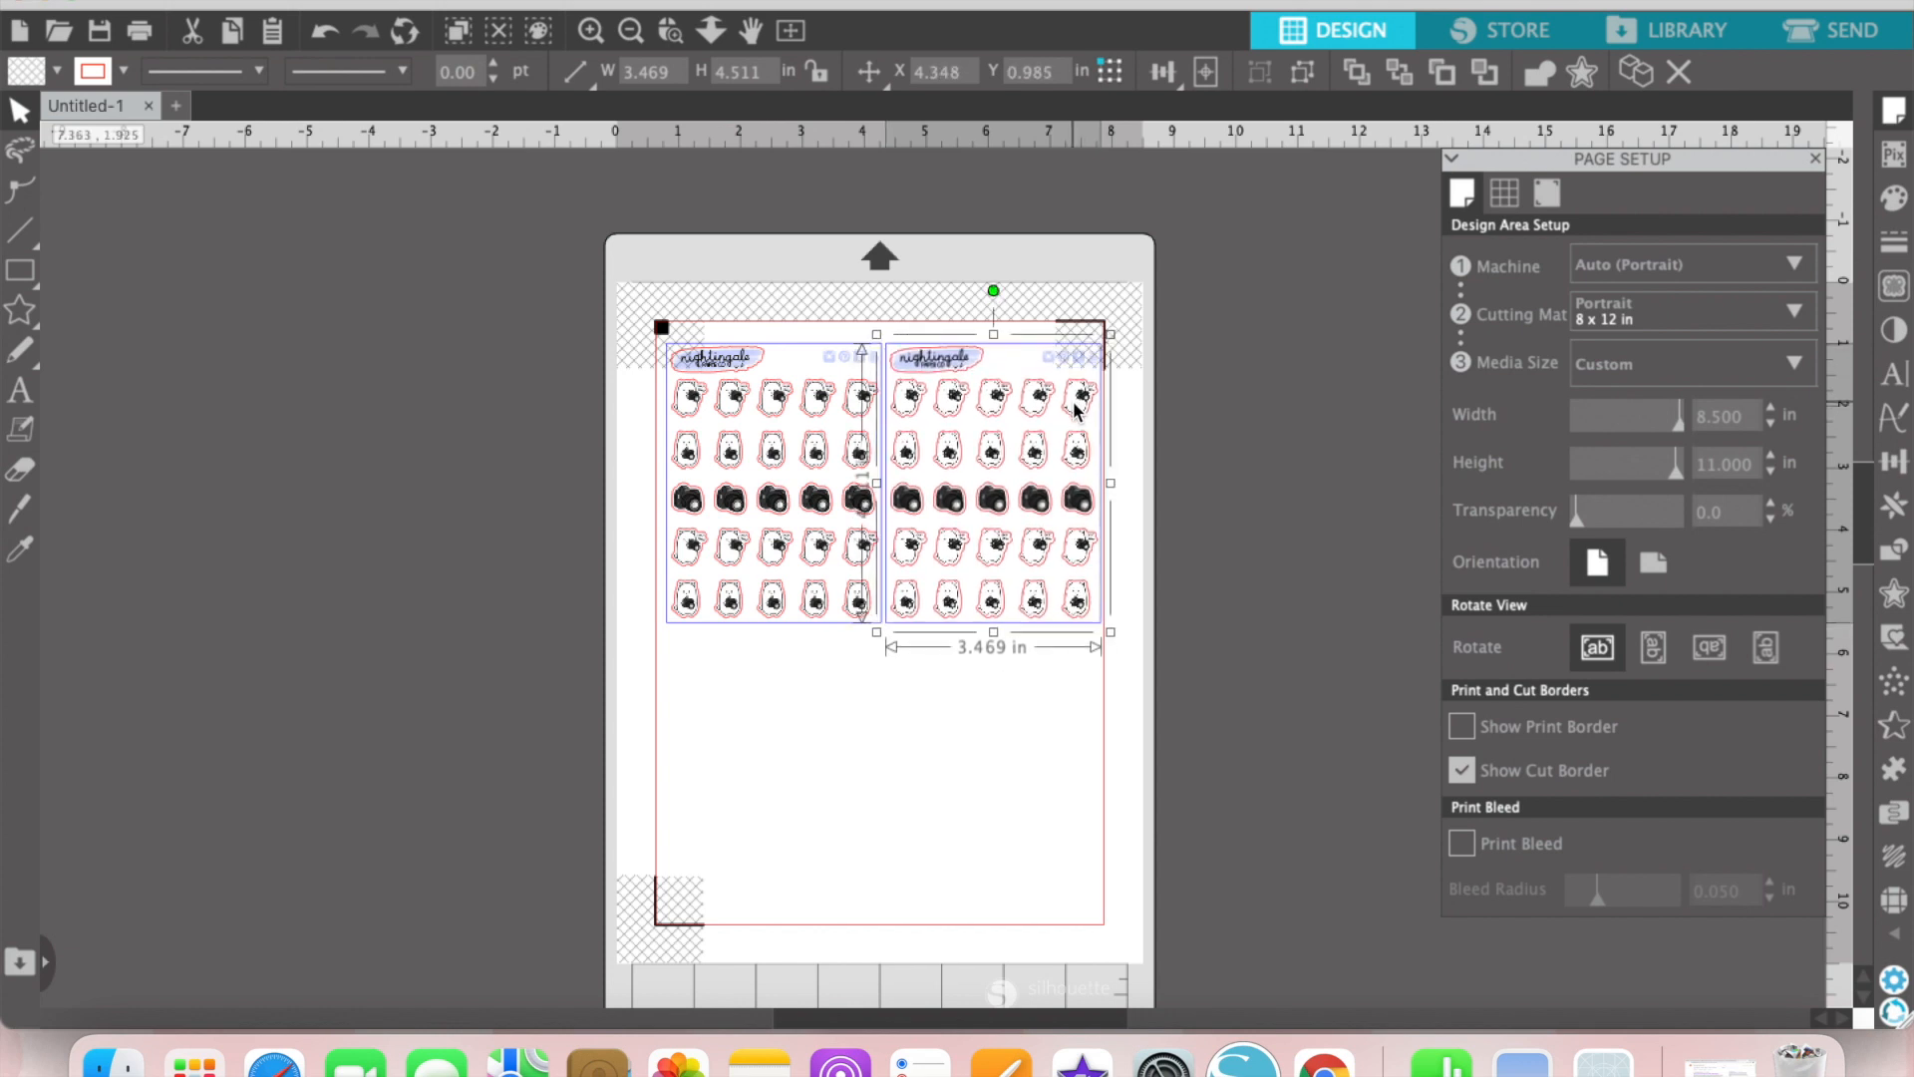
Step: Nudge both sticker sheets slightly left so they sit inside the cut border
key(super+a)
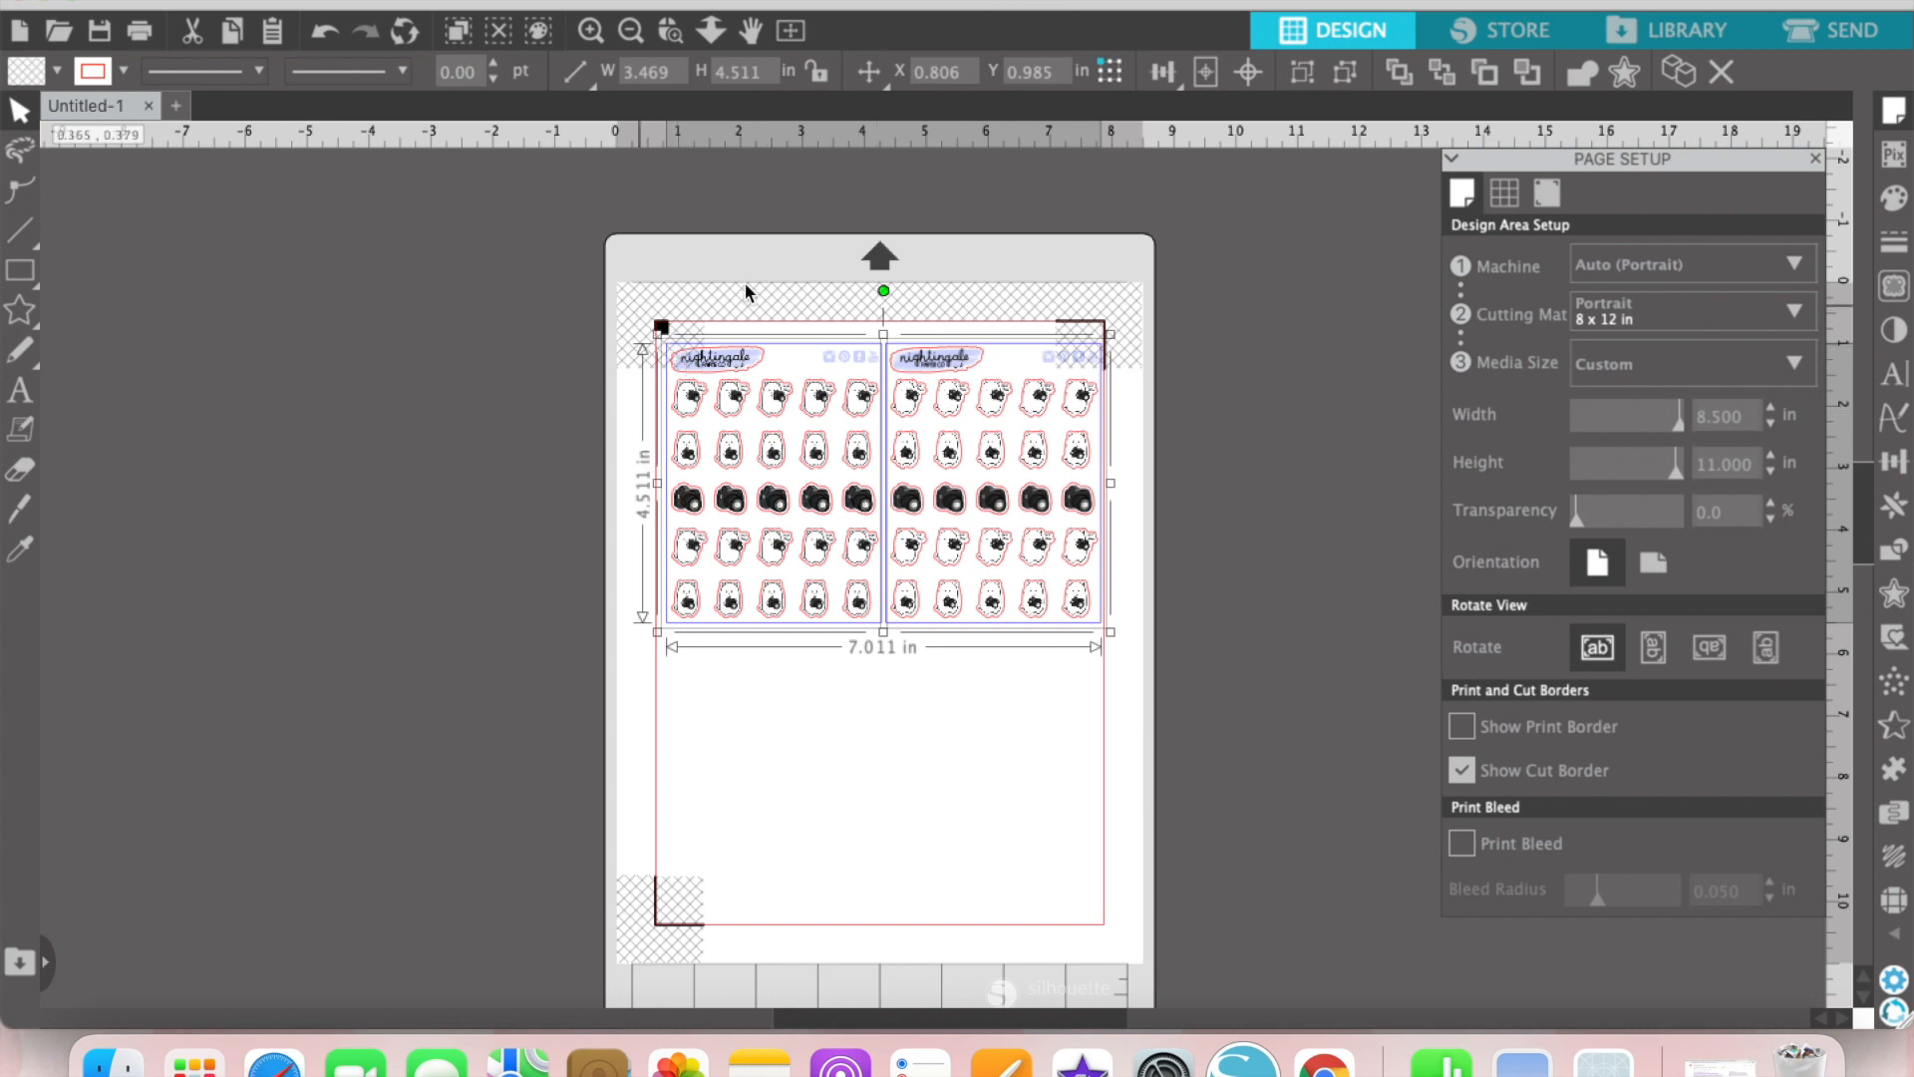
key(Left)
key(Left)
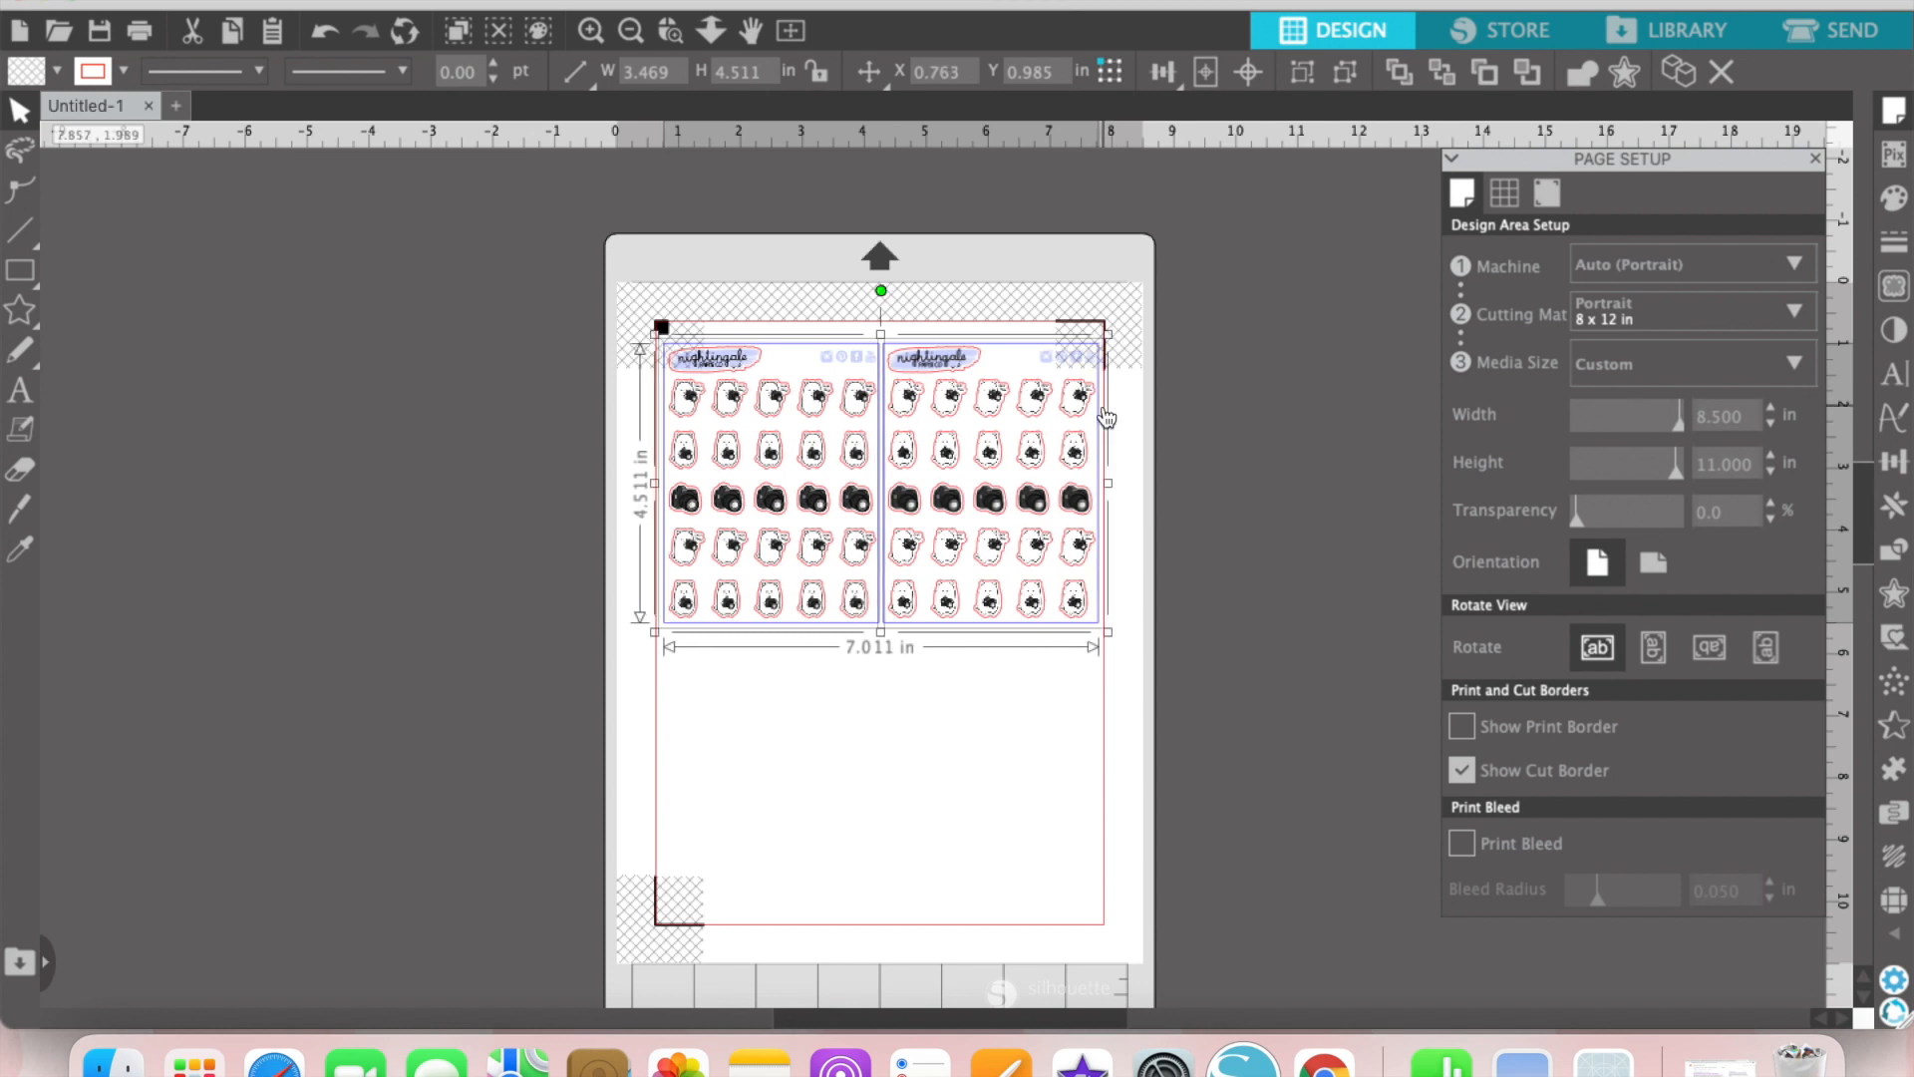
Step: Duplicate the pair of sticker sheets and place the copies directly below the originals
drag(1191, 477, 624, 488)
key(super+d)
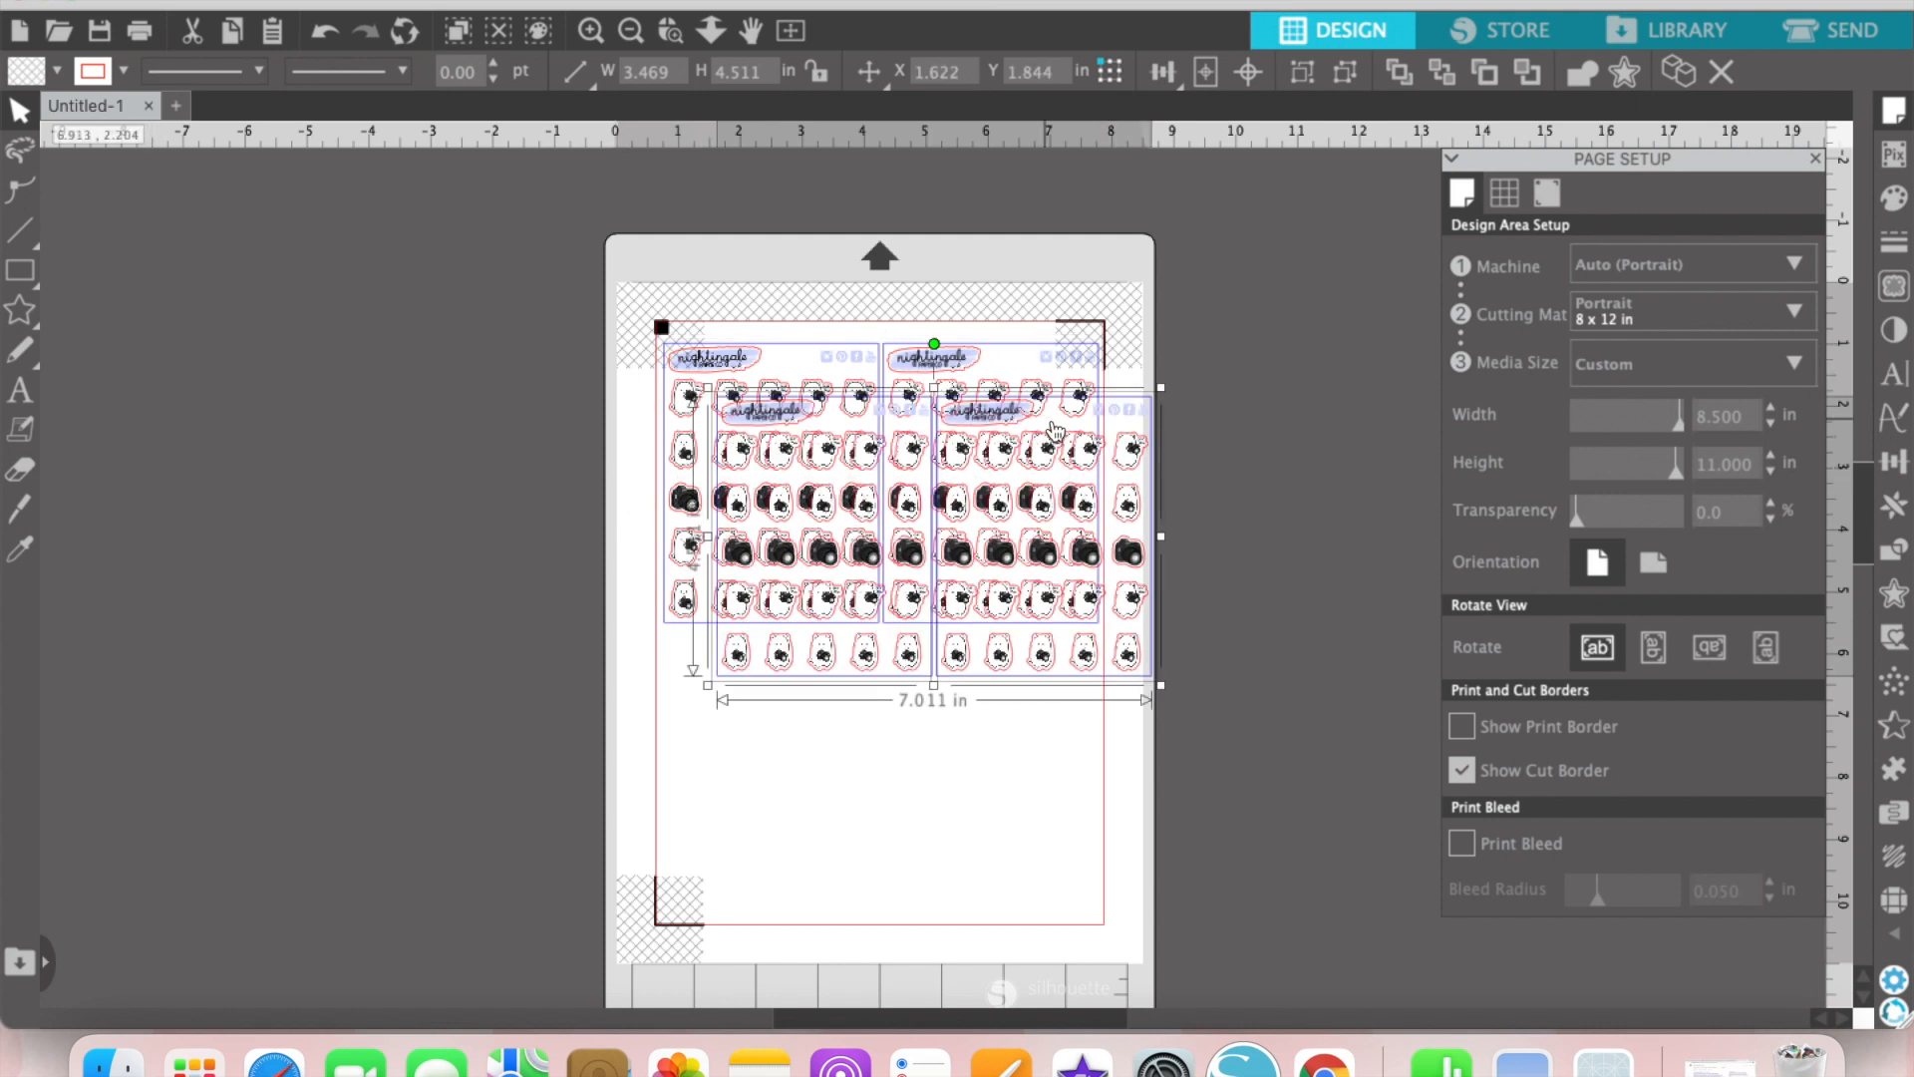
drag(1141, 452, 1089, 677)
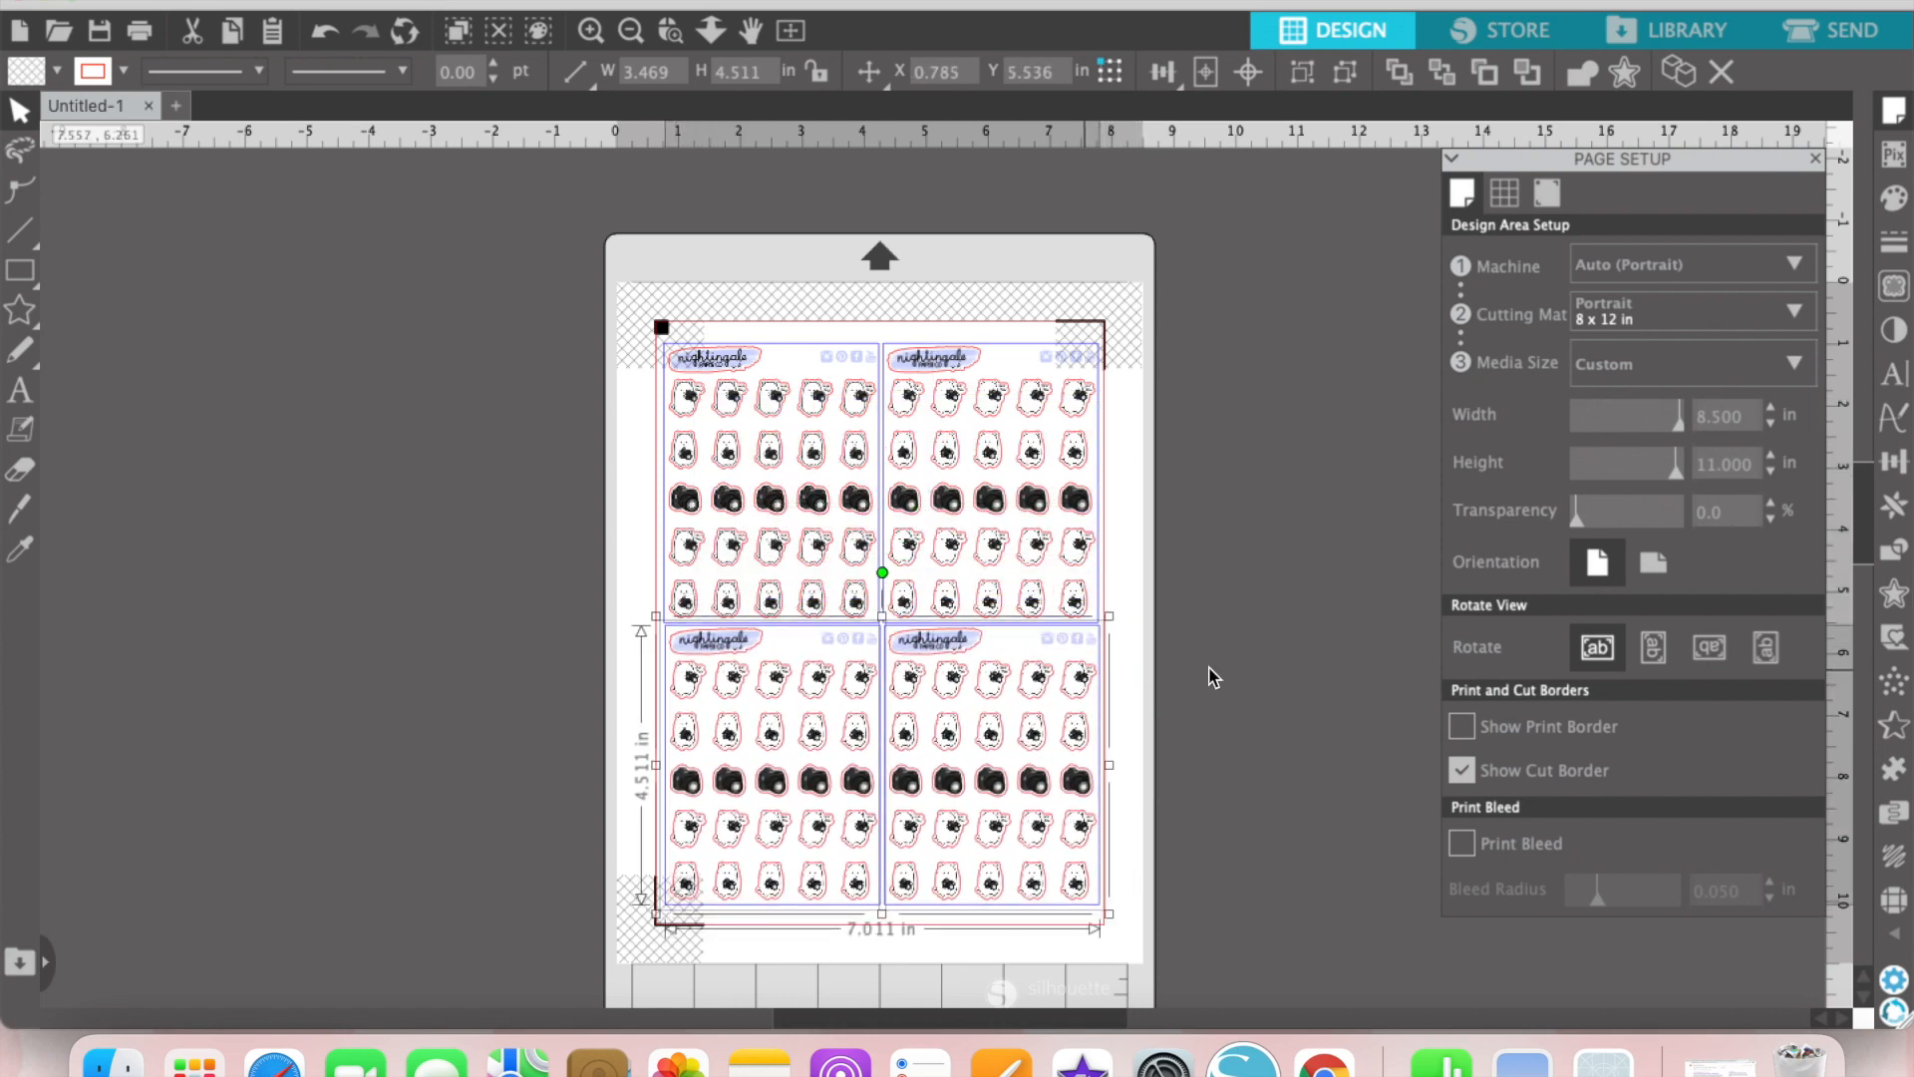
drag(1250, 691, 748, 760)
click(483, 604)
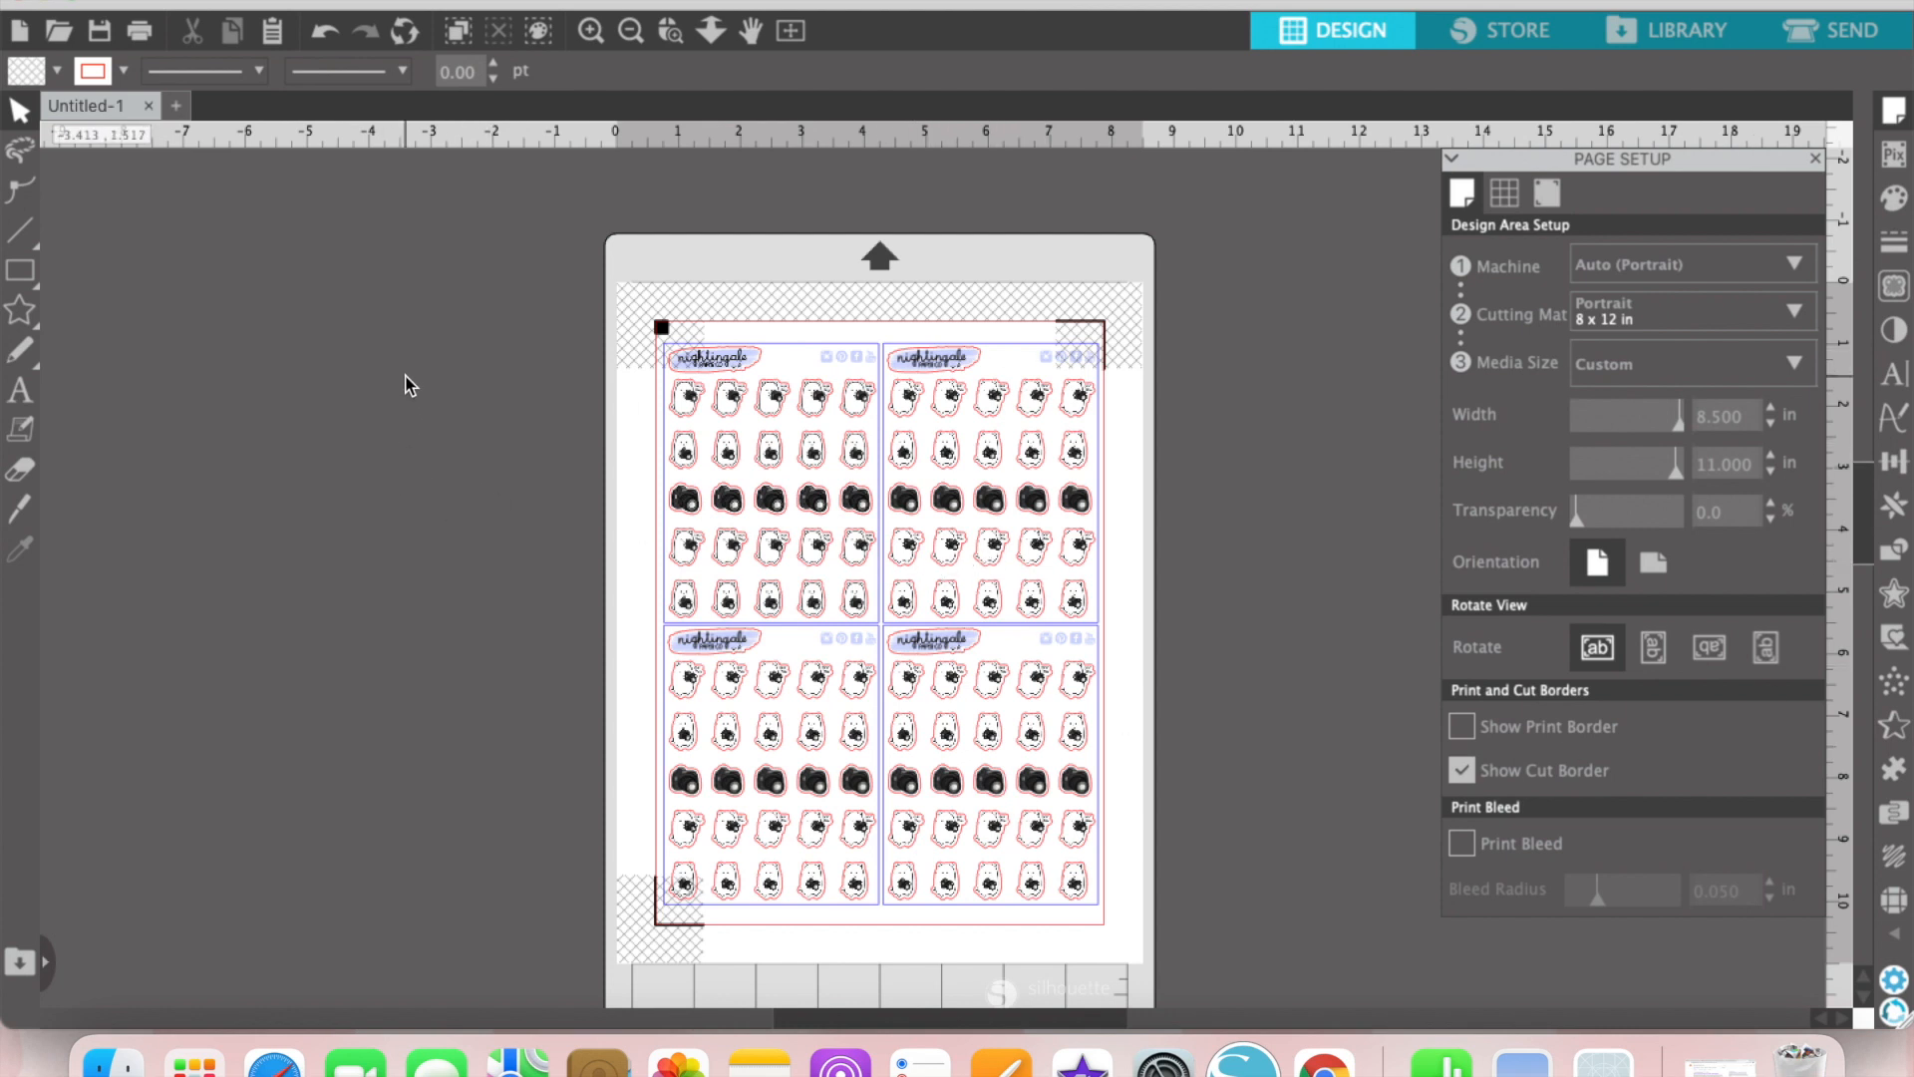
Step: Print one copy of the page with the Auto Select media type and Best quality
click(141, 33)
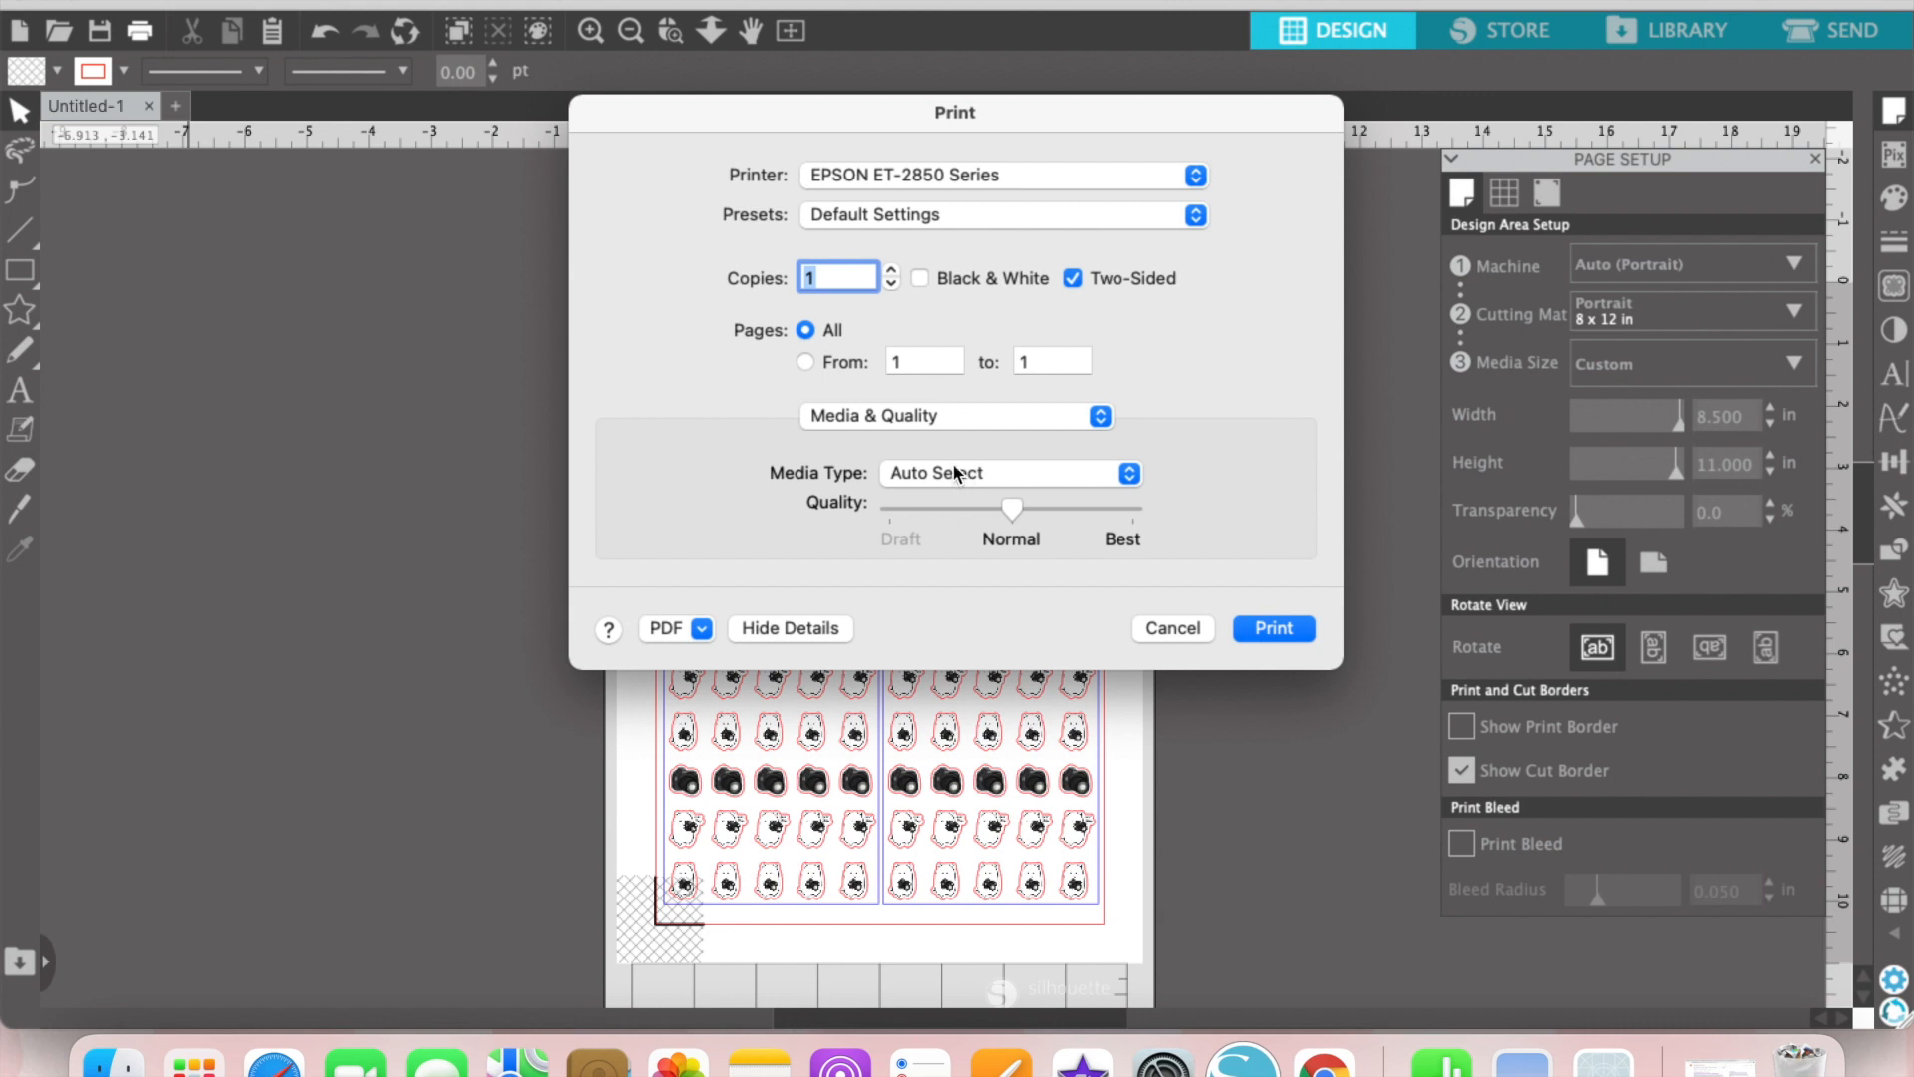
click(1128, 475)
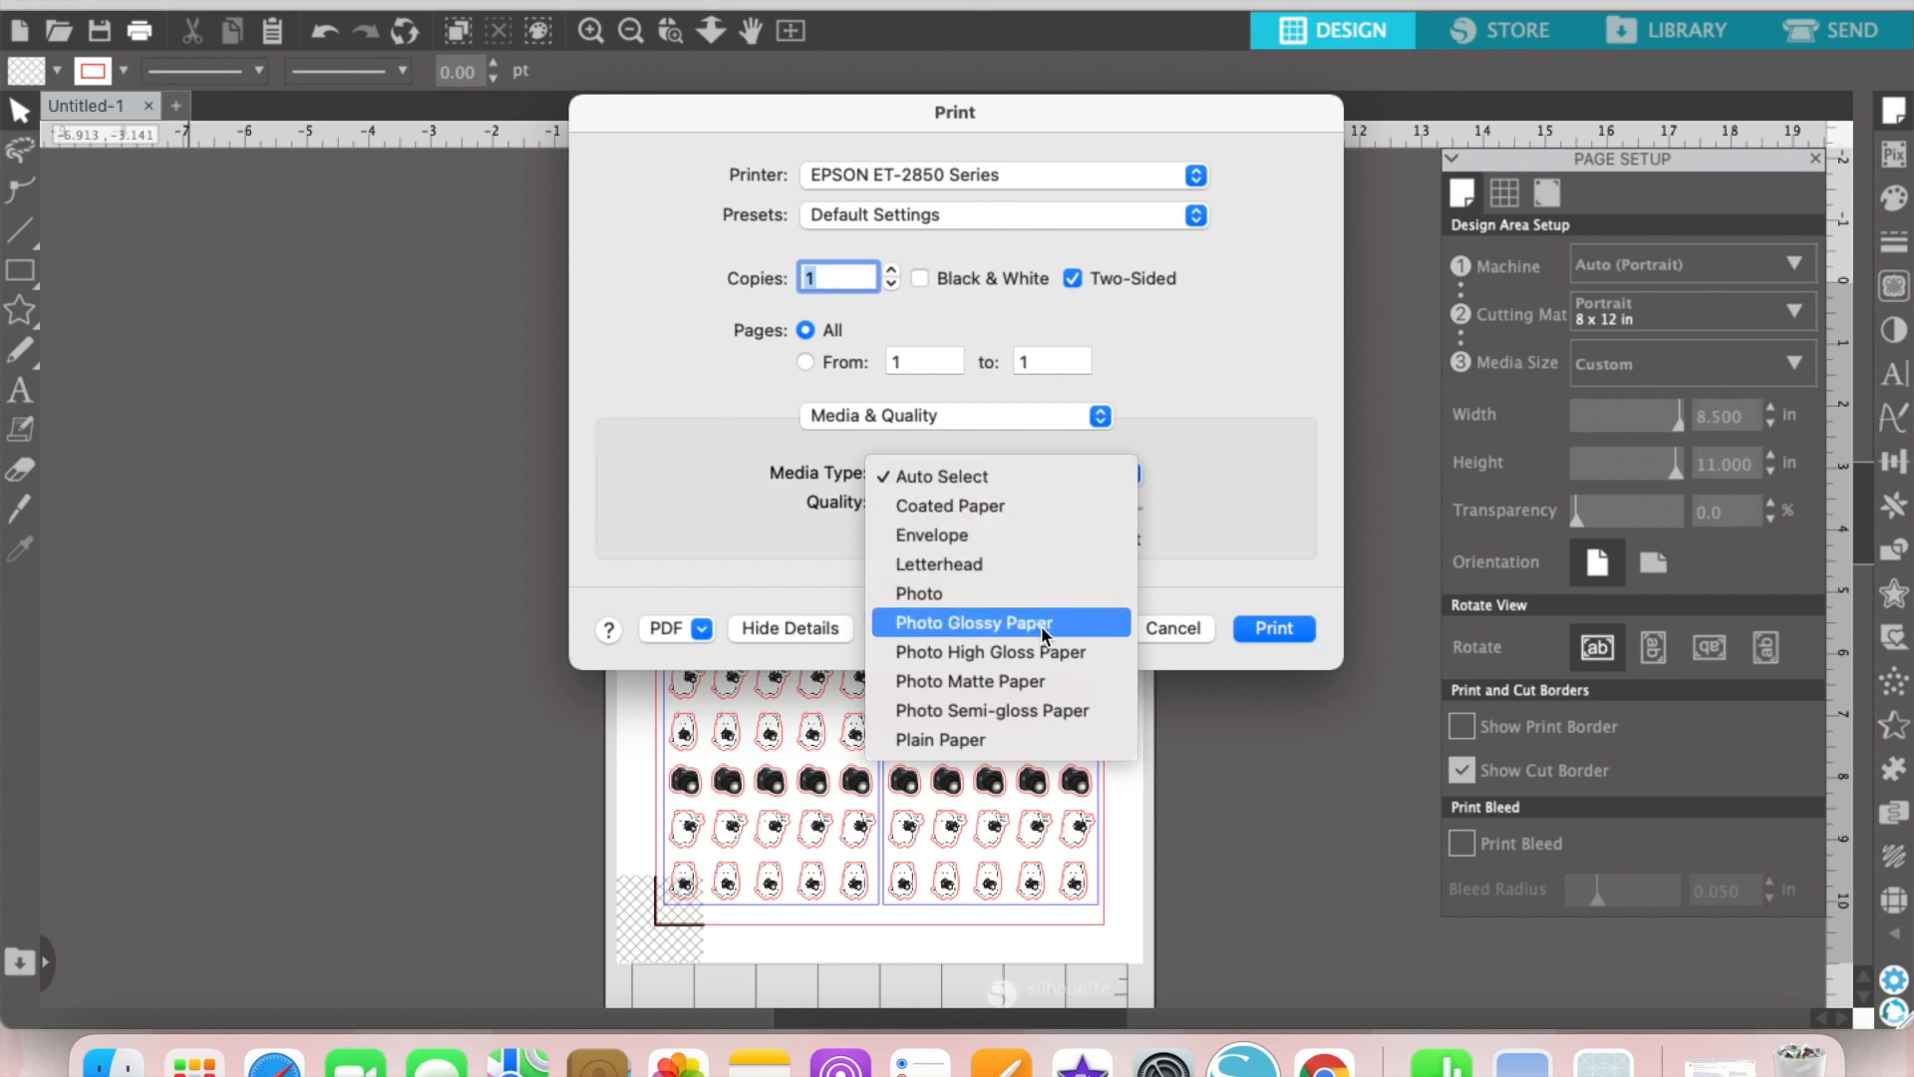
click(987, 477)
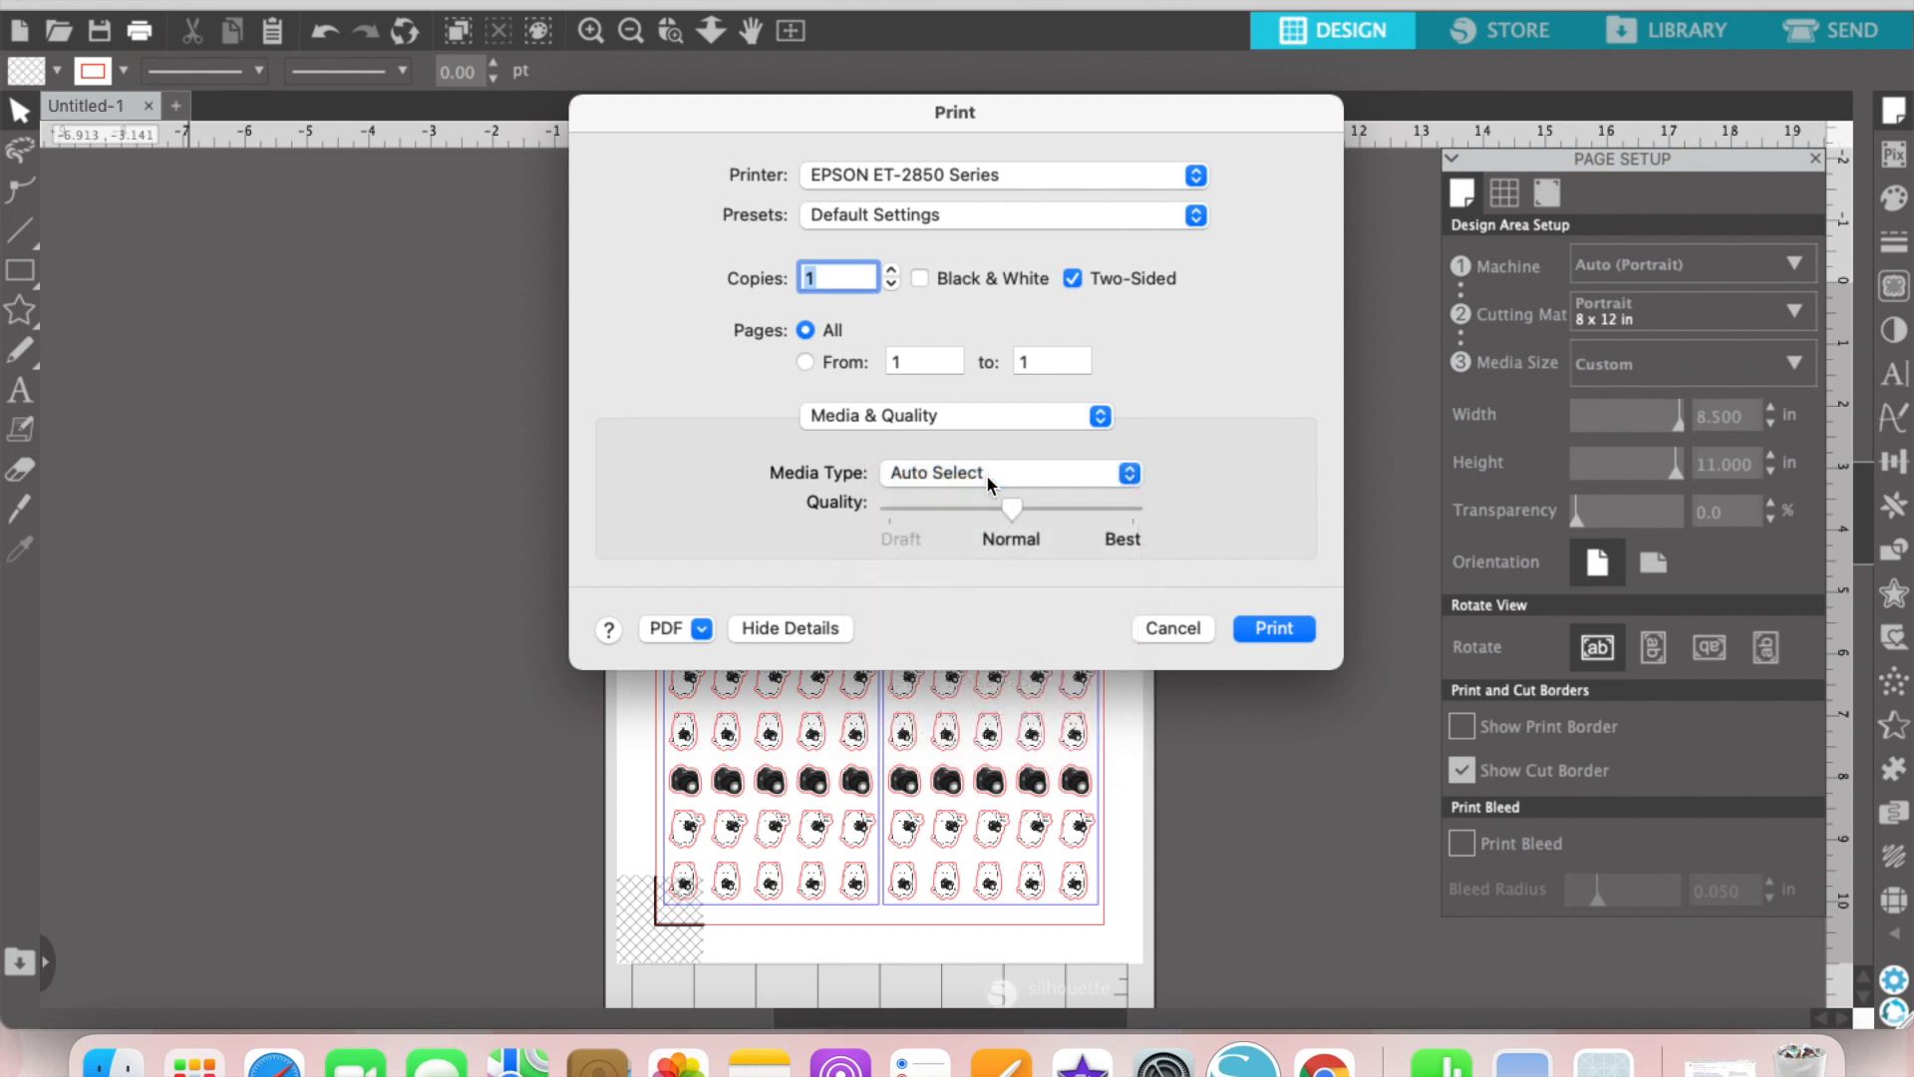
drag(1017, 507, 1192, 511)
click(1275, 628)
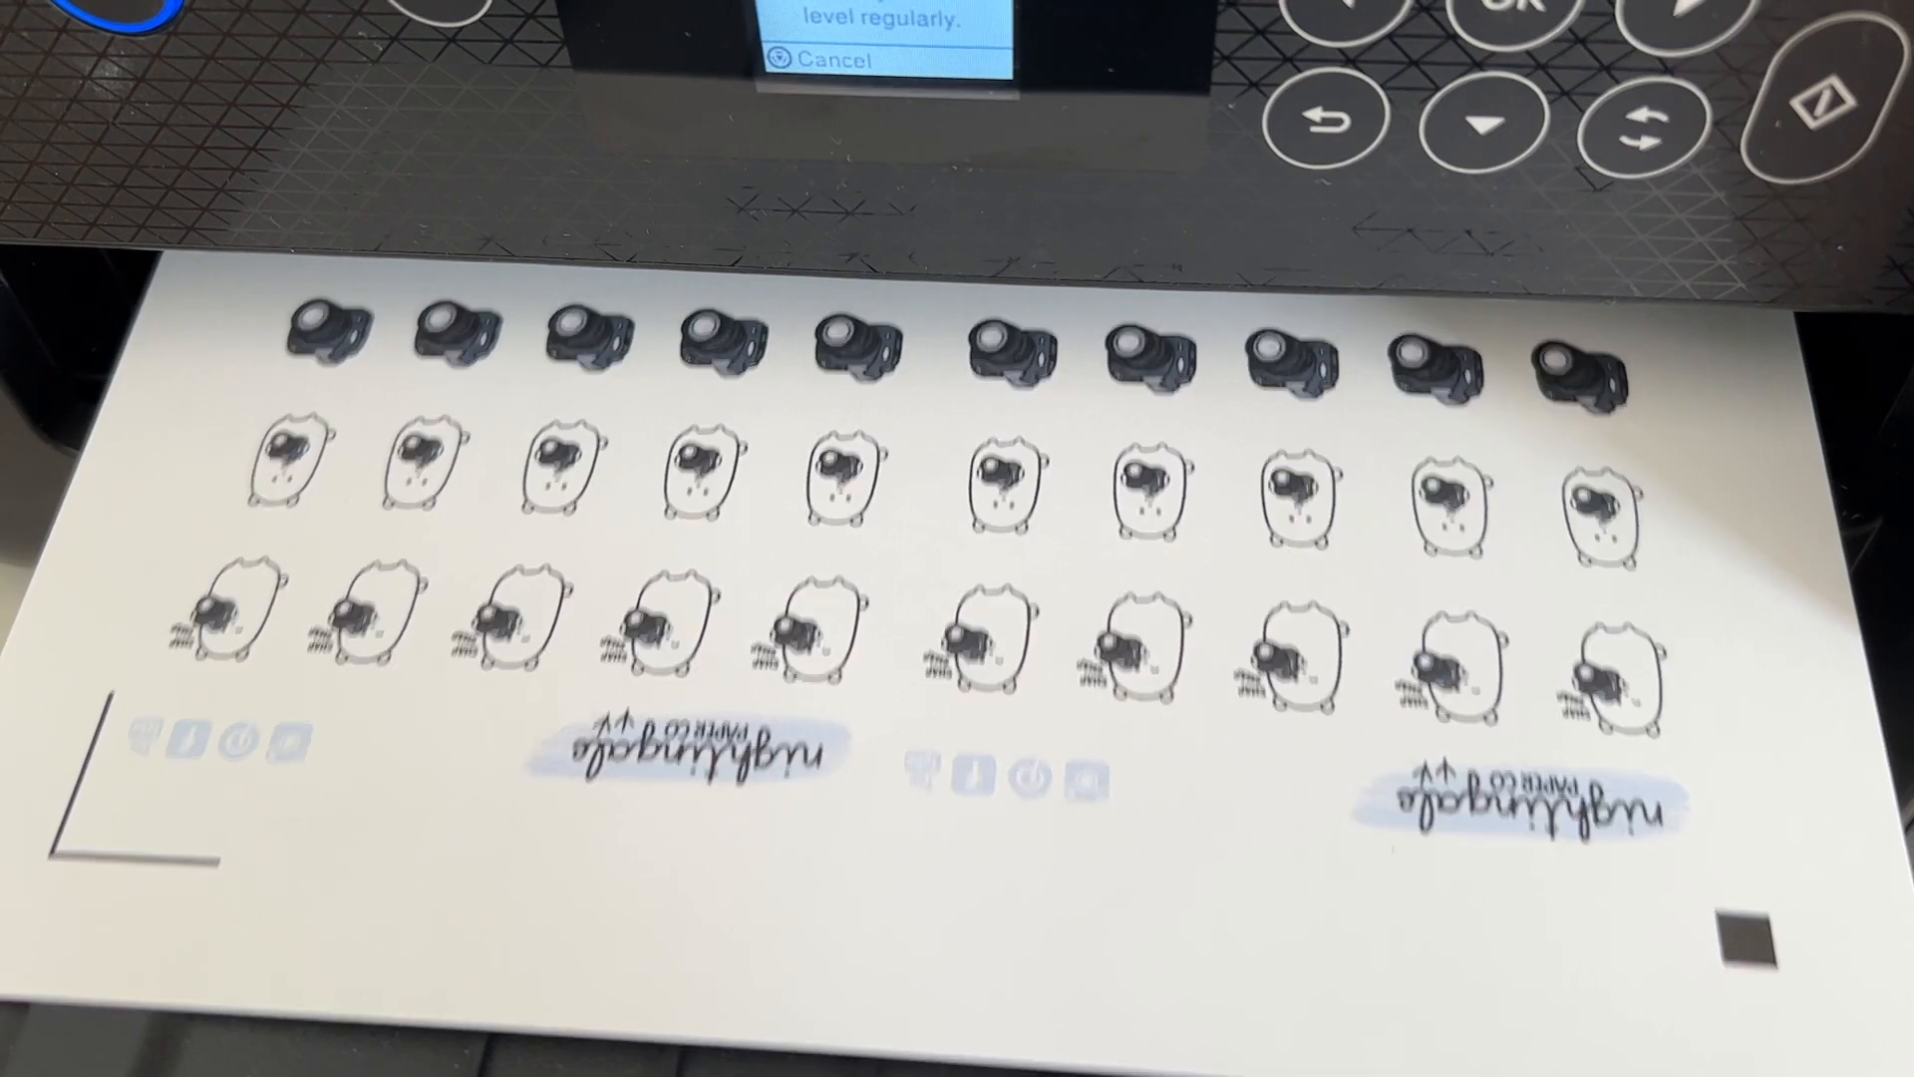
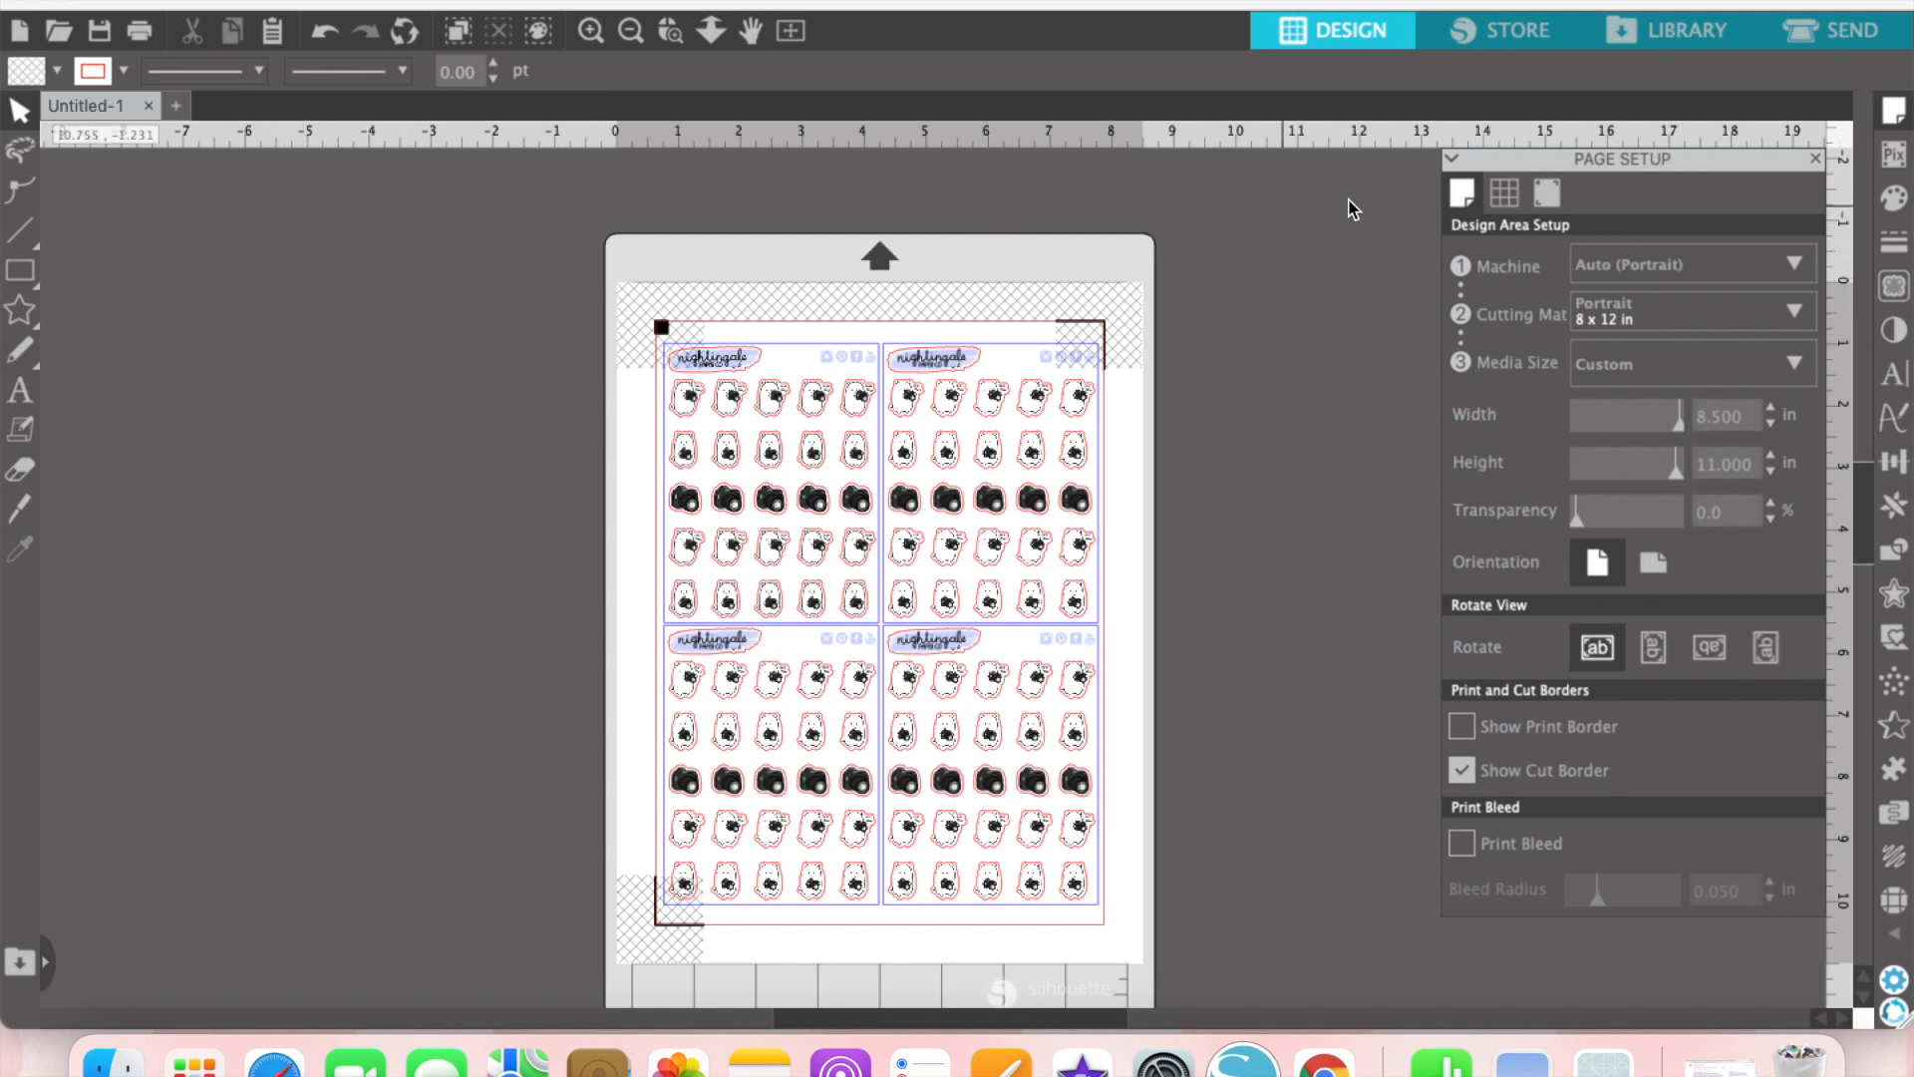
Step: Set up the cut job by line color and move the red sticker outlines to first in the cutting order
click(1807, 34)
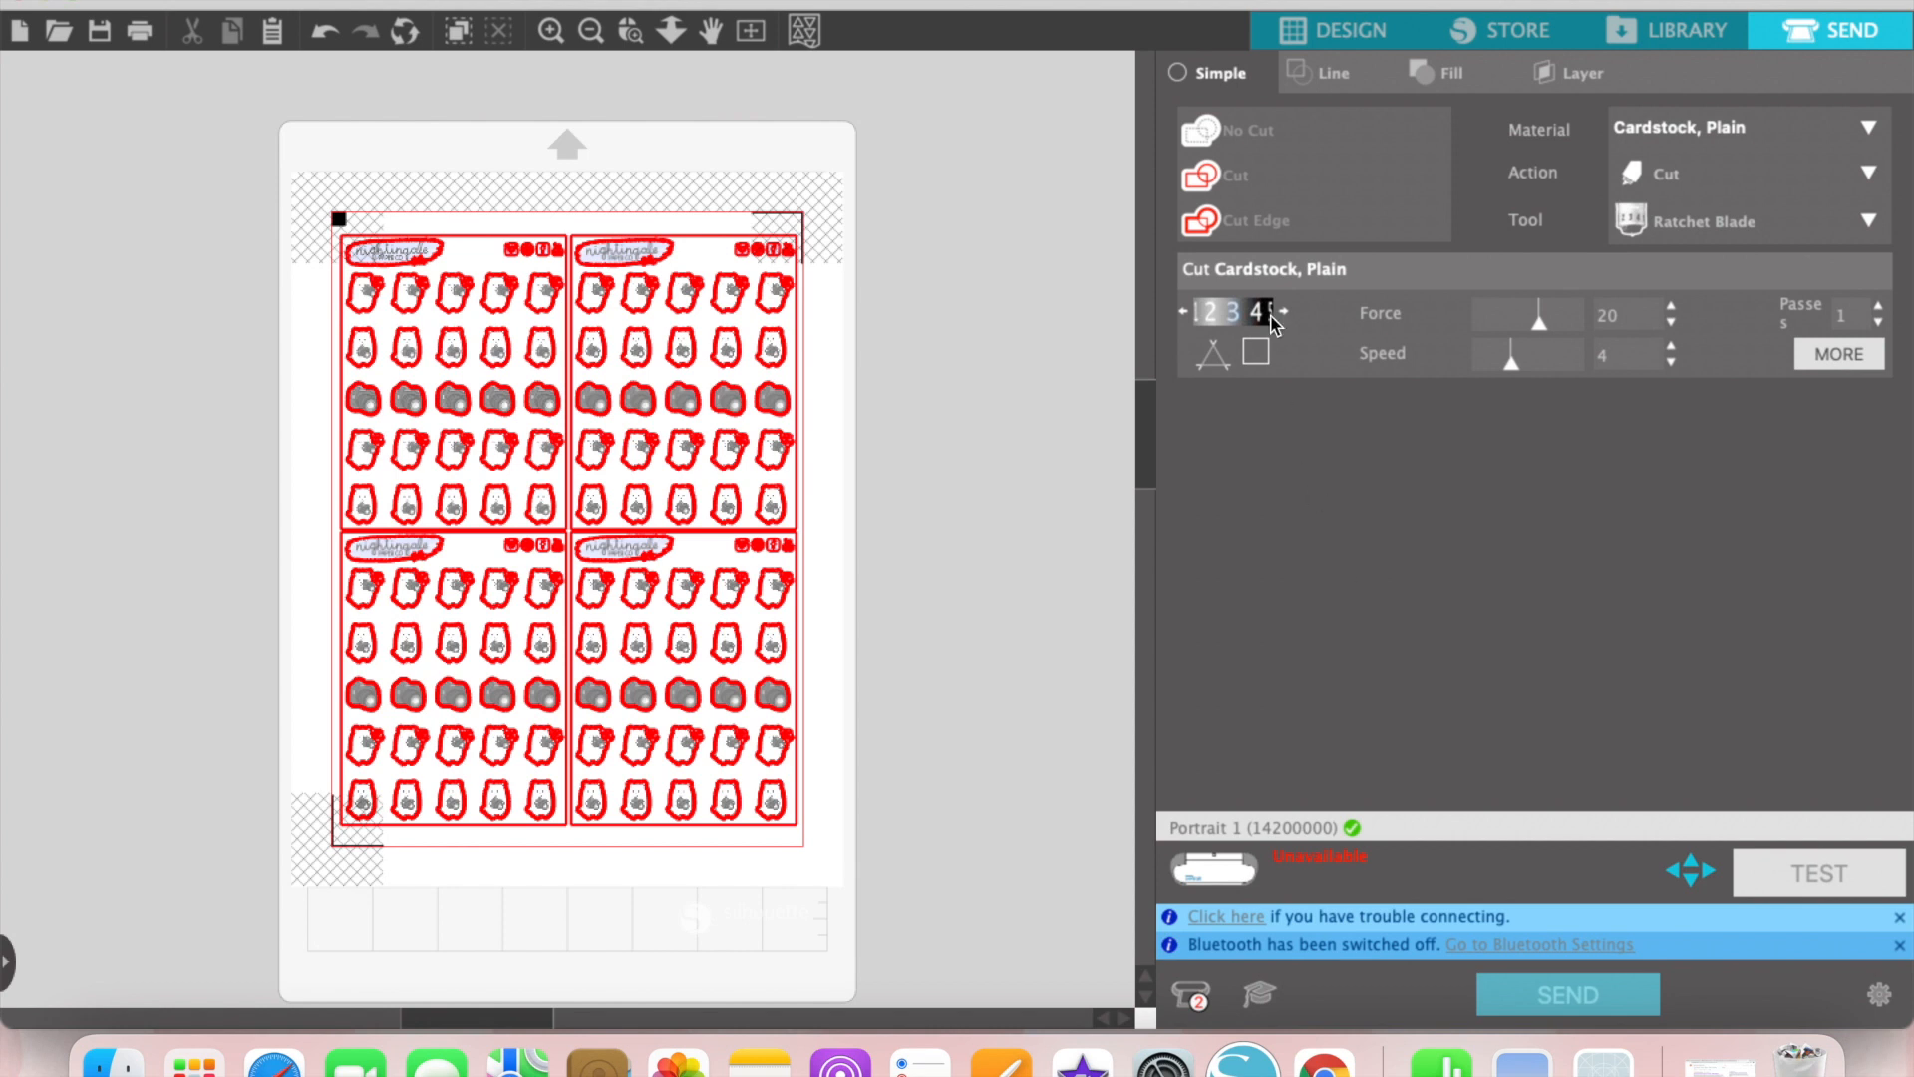
click(1324, 70)
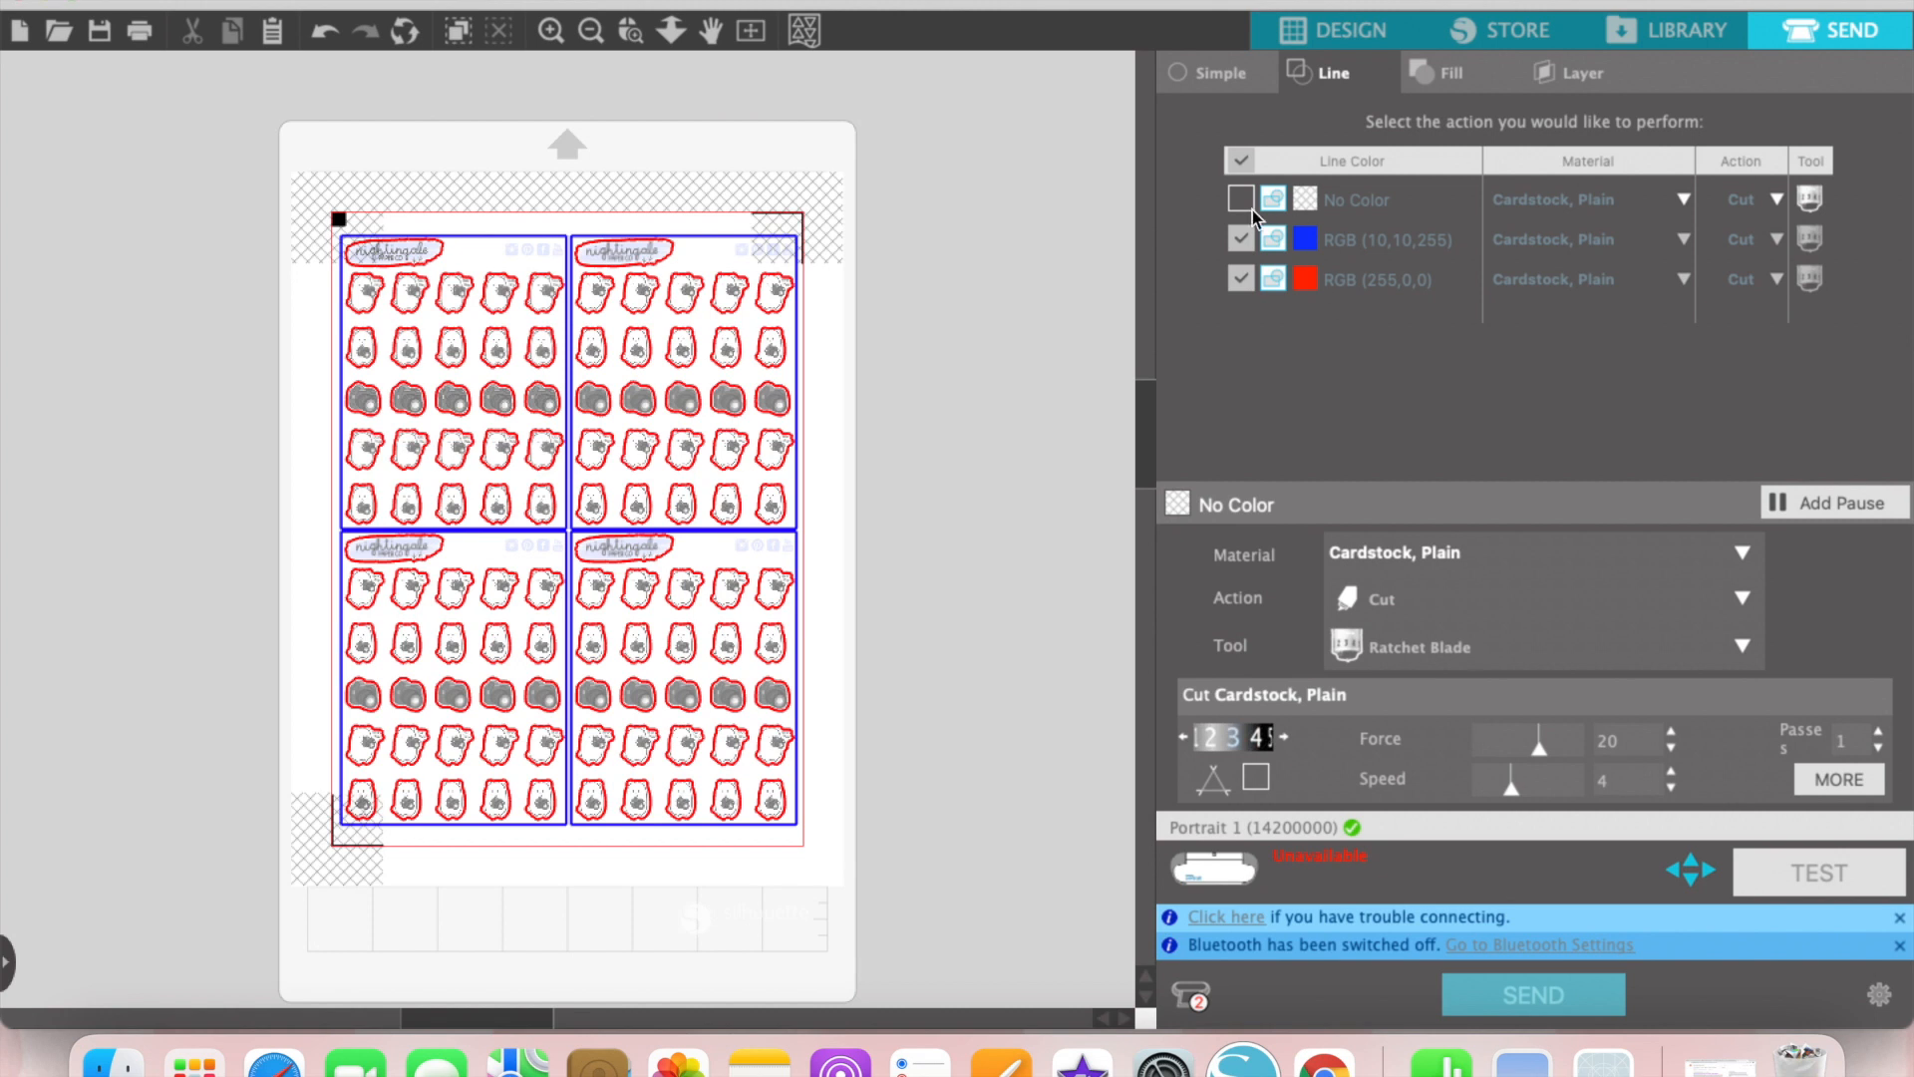
click(1240, 240)
click(1342, 279)
drag(1341, 279, 1336, 199)
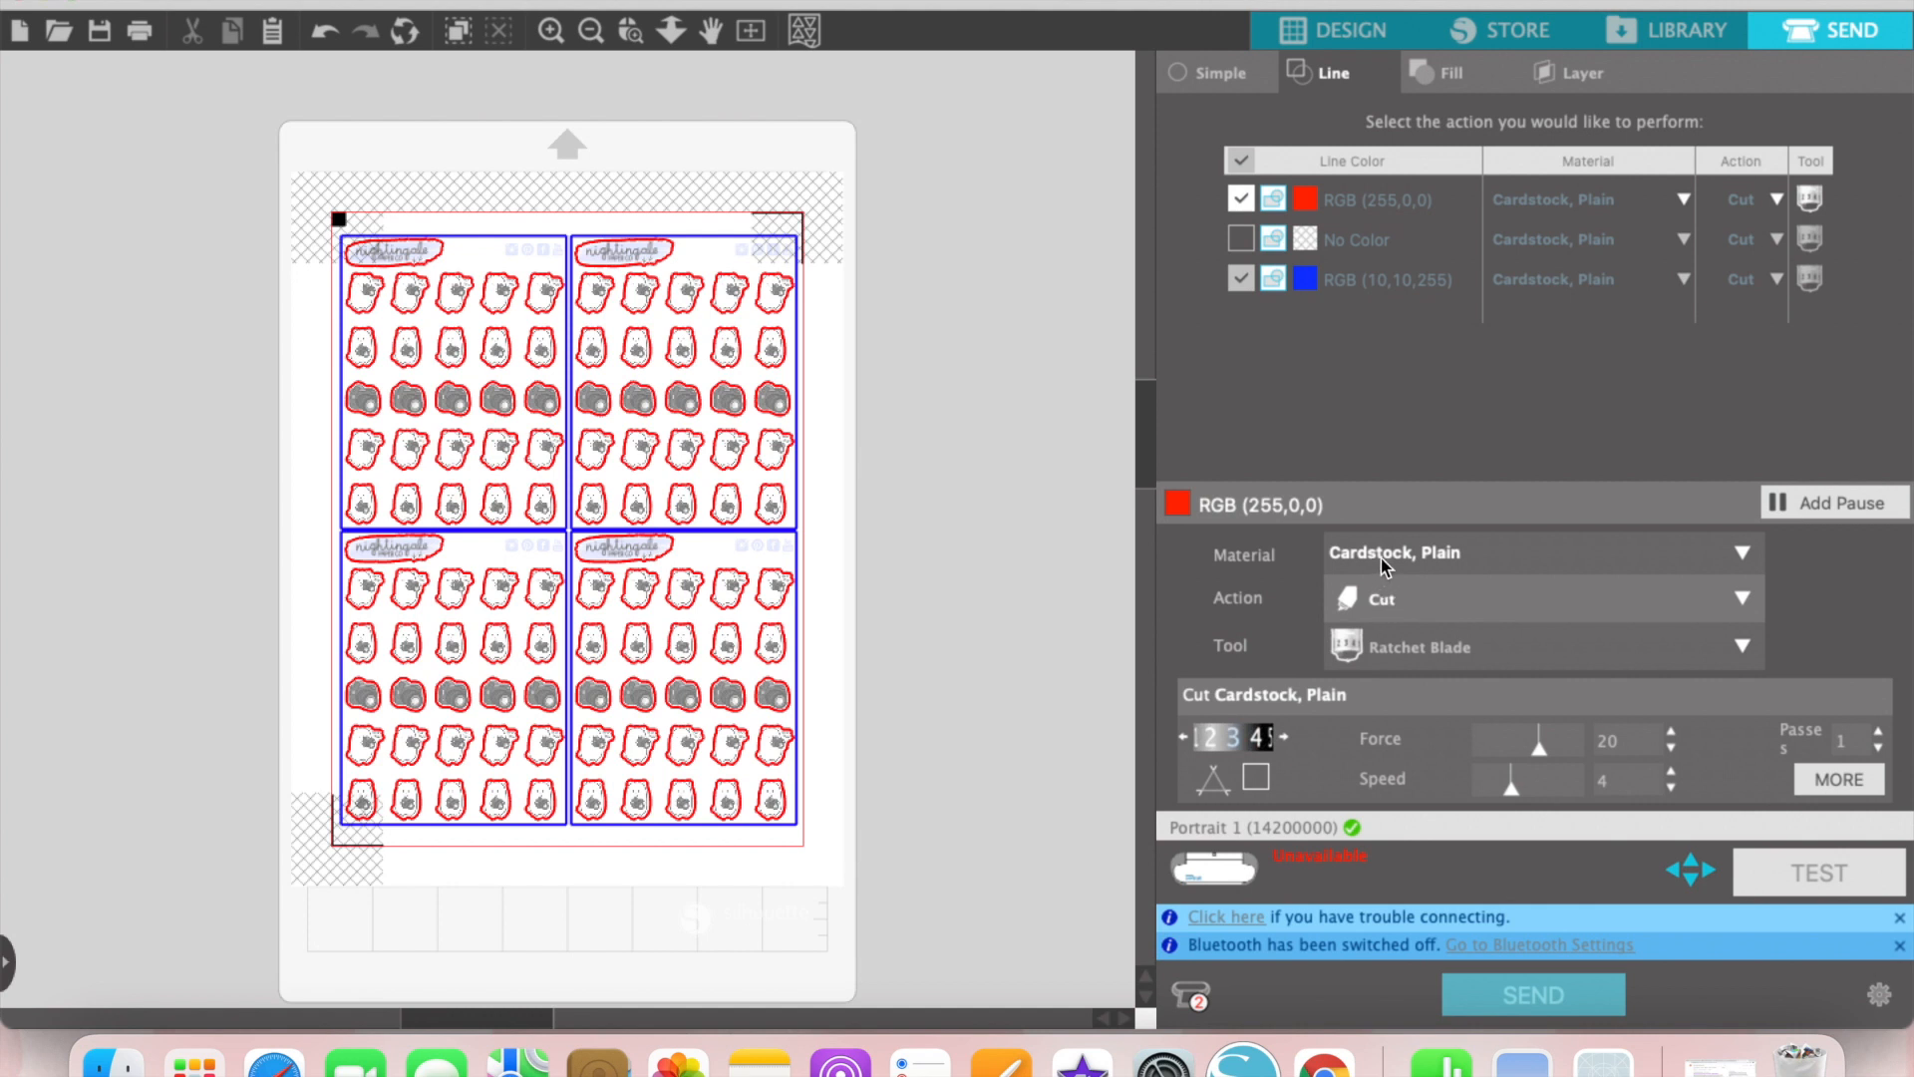
Step: Keep Cardstock, Plain as the red lines' material and set their cut force to 10 and speed to 10
click(1741, 556)
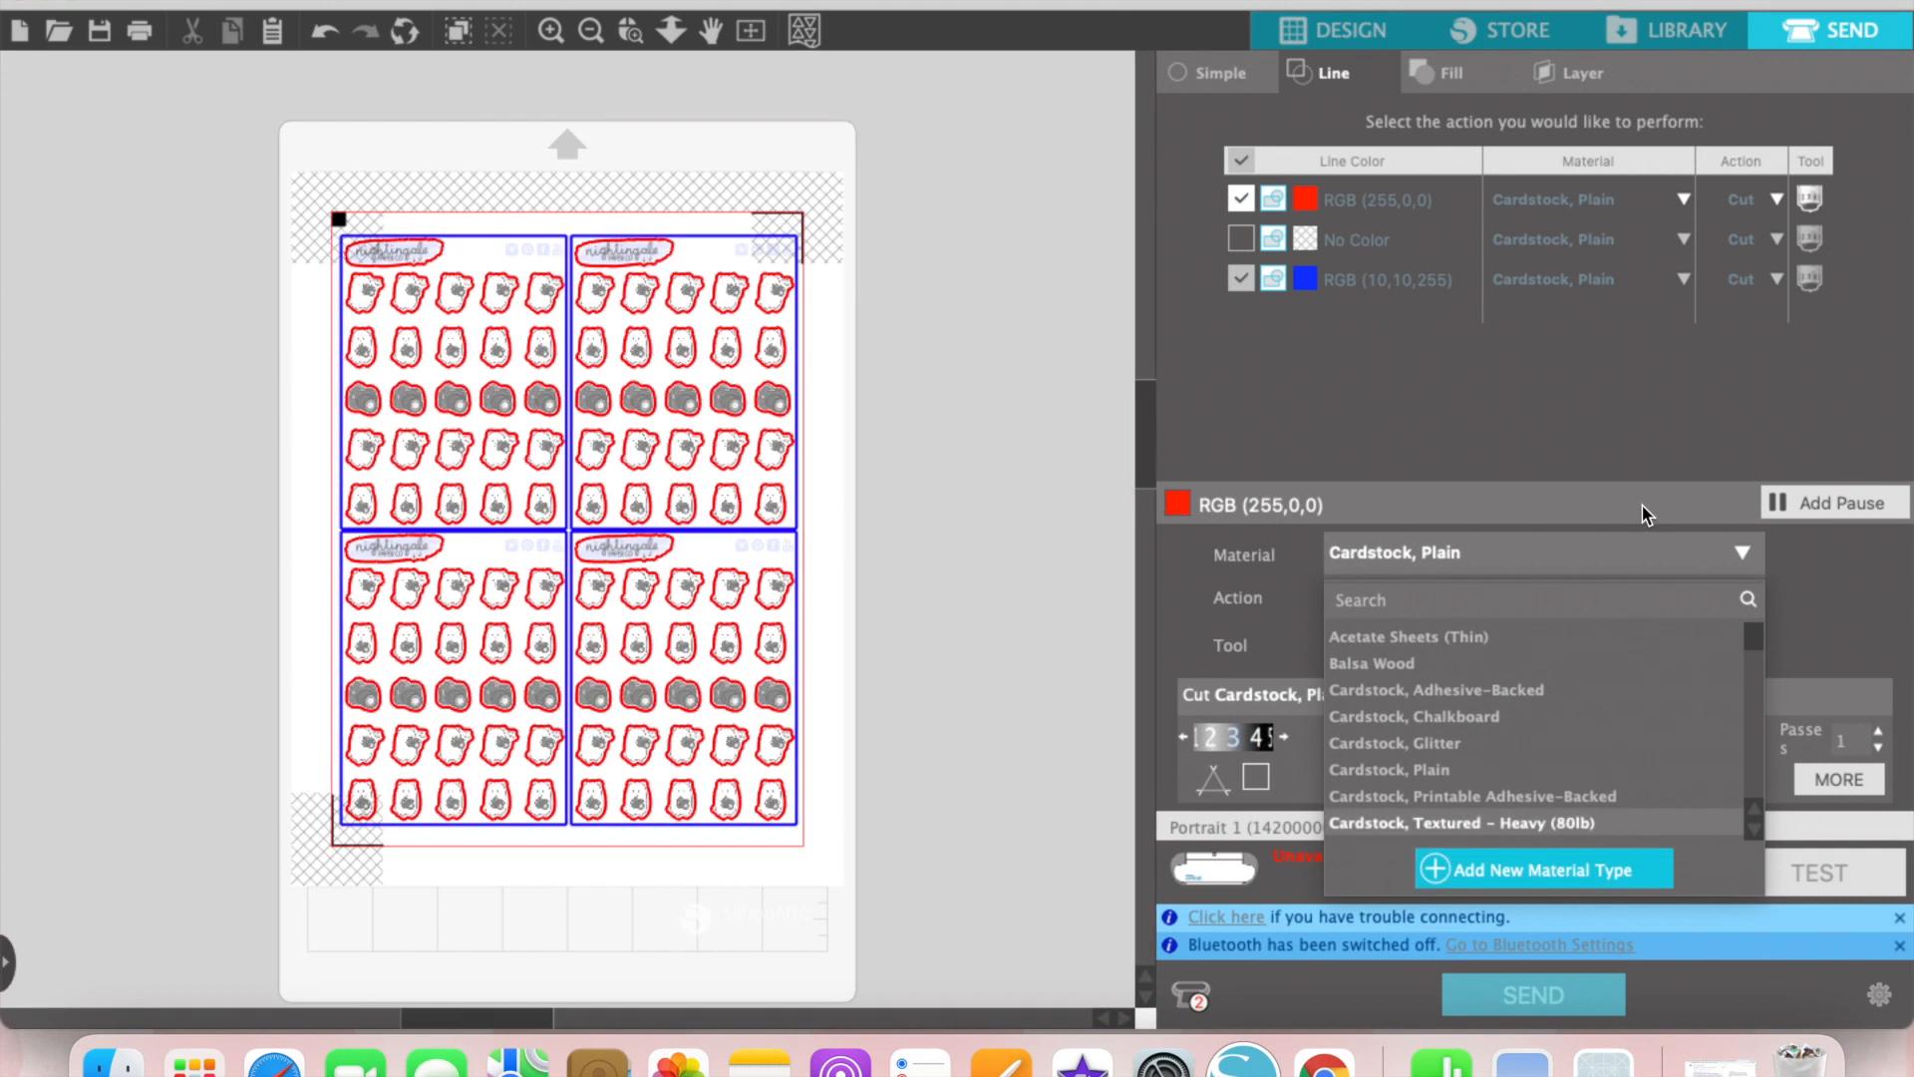
click(1744, 550)
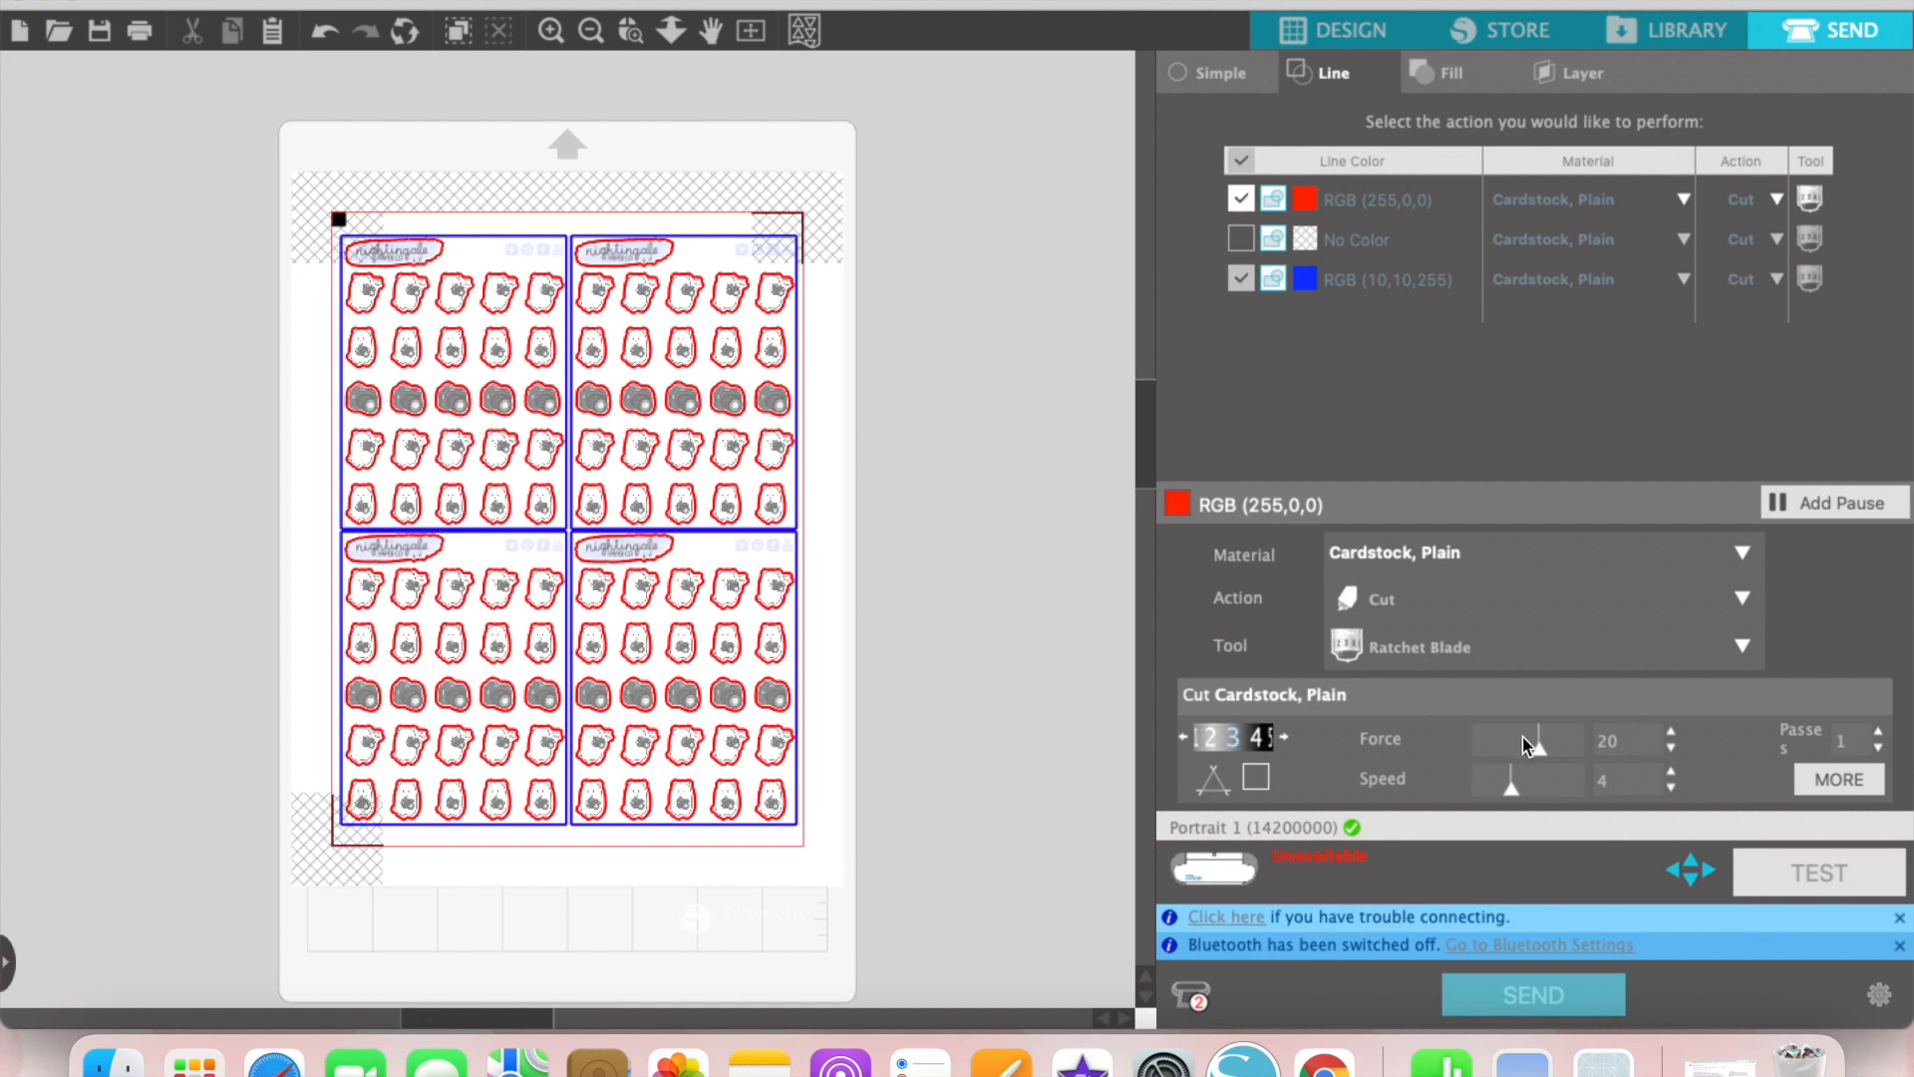
double_click(1579, 735)
text(10)
drag(1626, 769, 1574, 767)
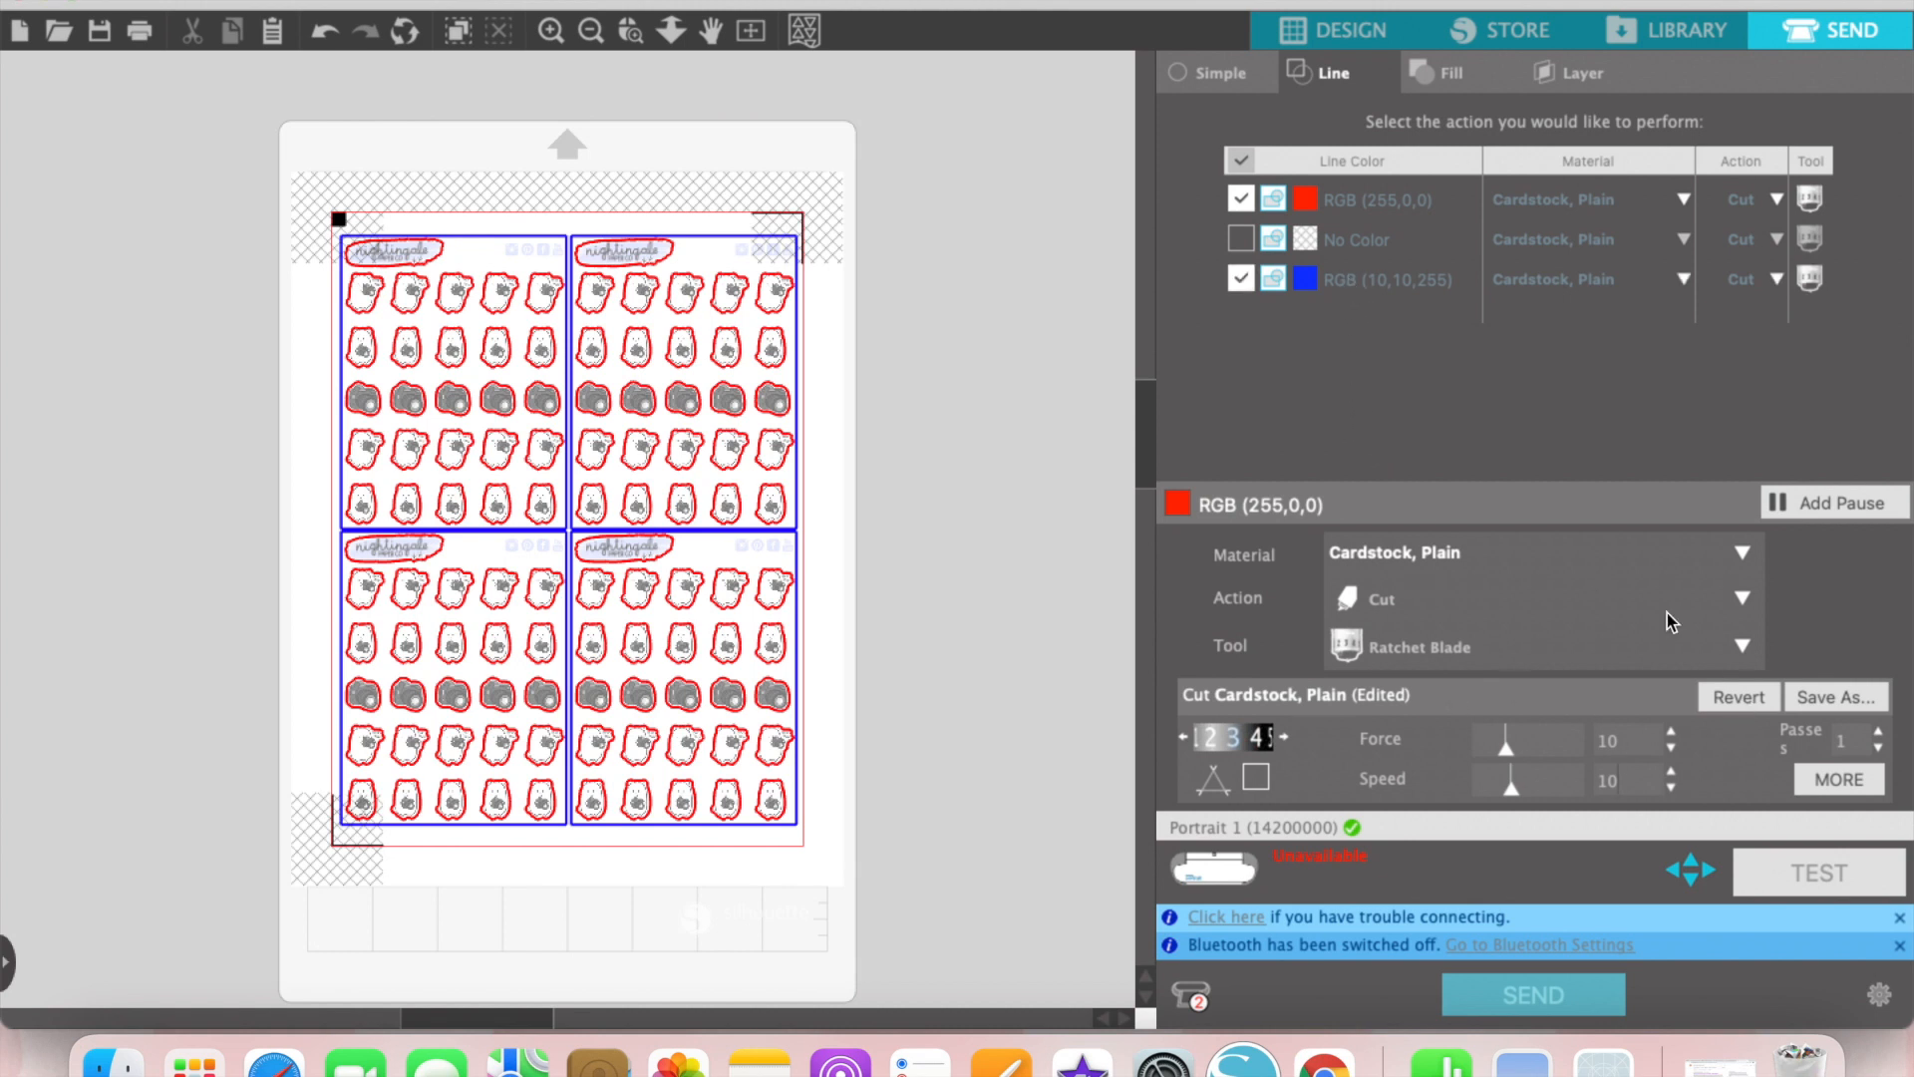
Step: Set the cutting speed of the blue sheet border lines to 10
click(1370, 273)
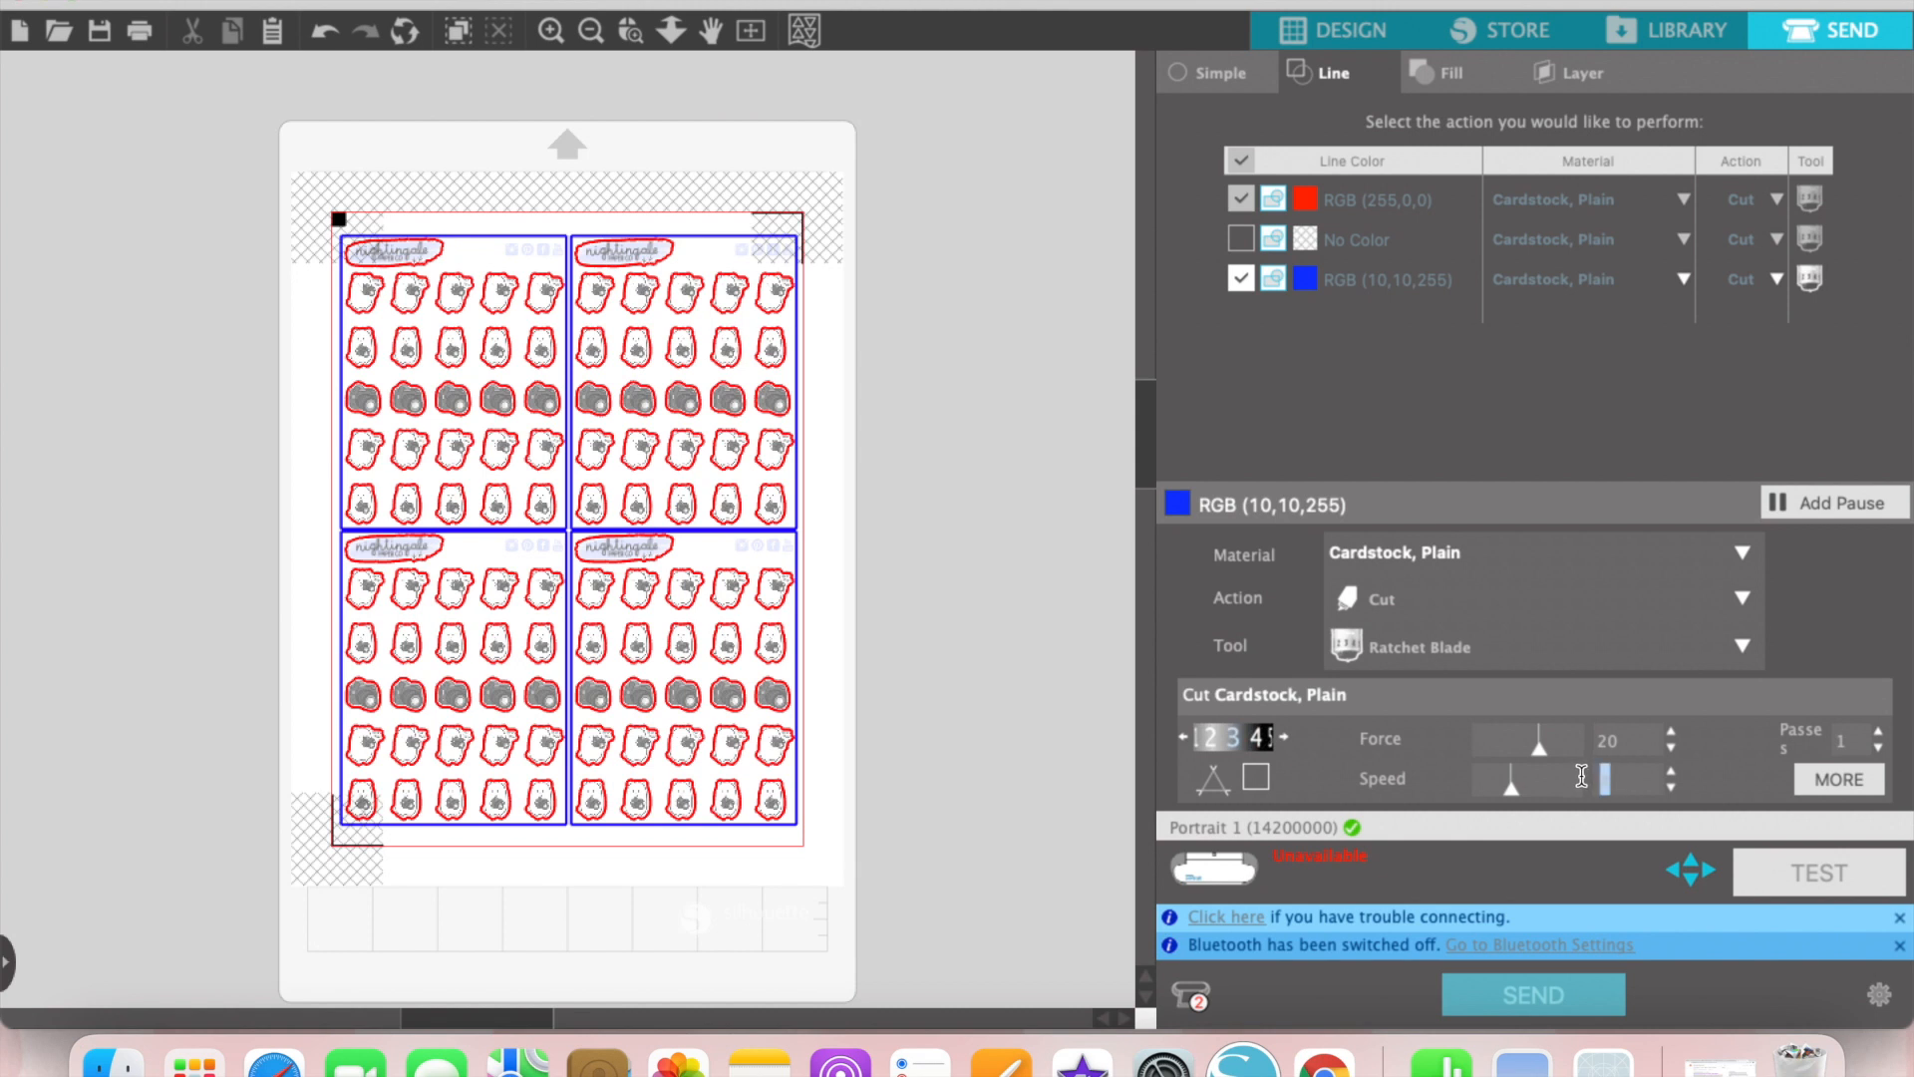
text(10)
key(Return)
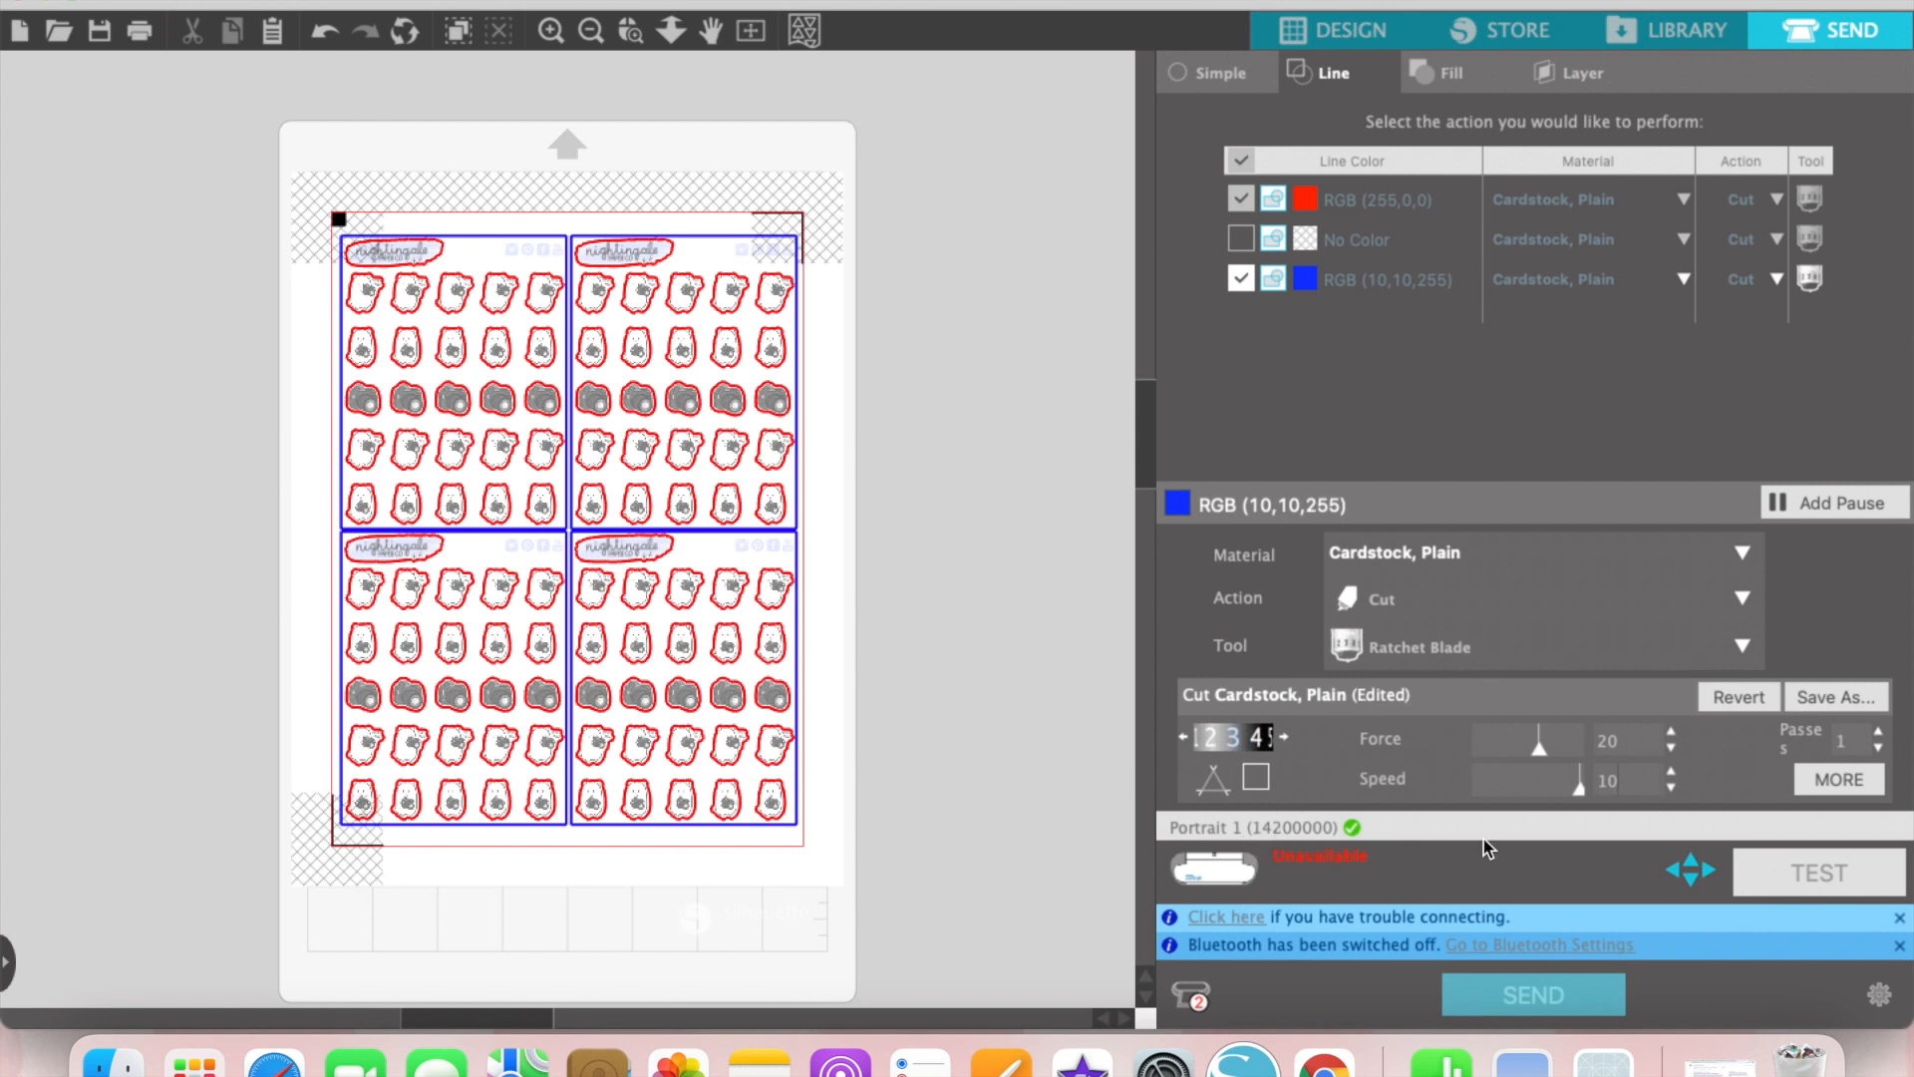
Step: Switch the cut job to the available Portrait 1 cutter
click(1202, 999)
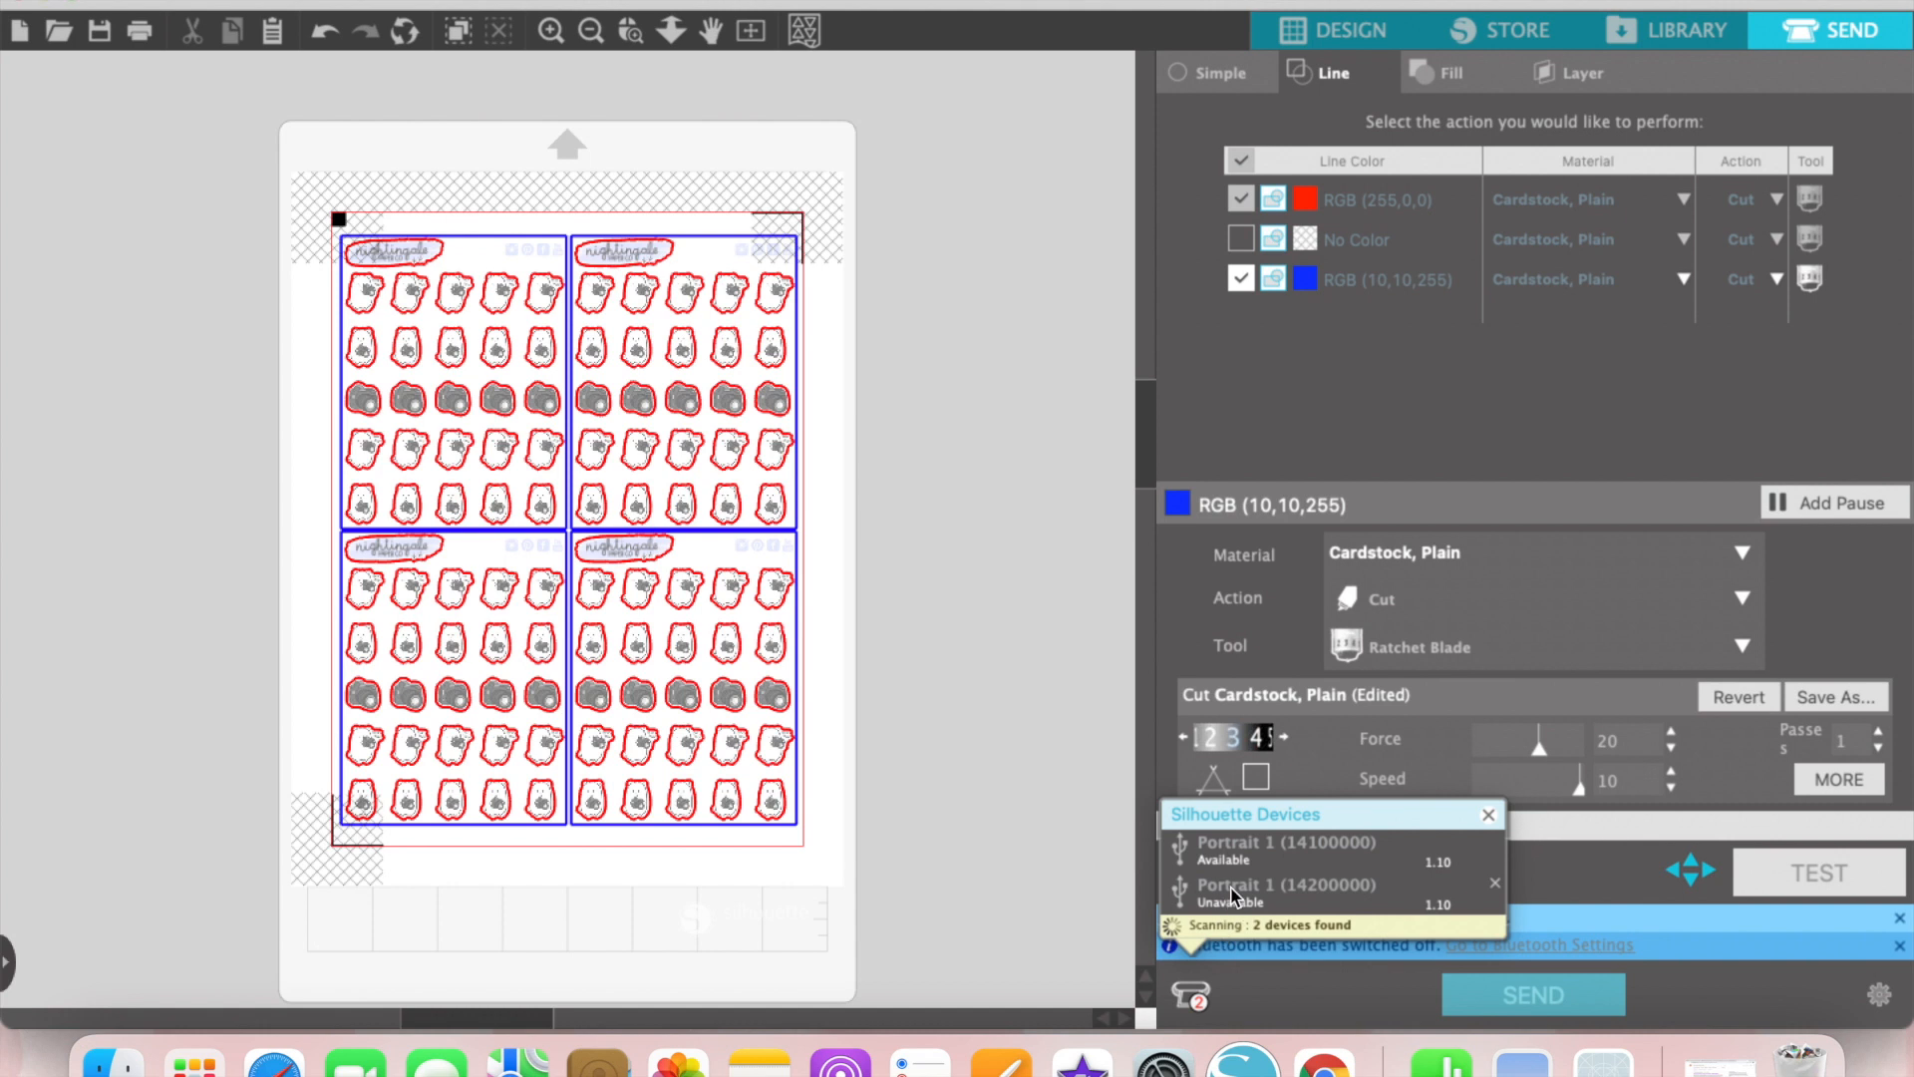
click(1244, 860)
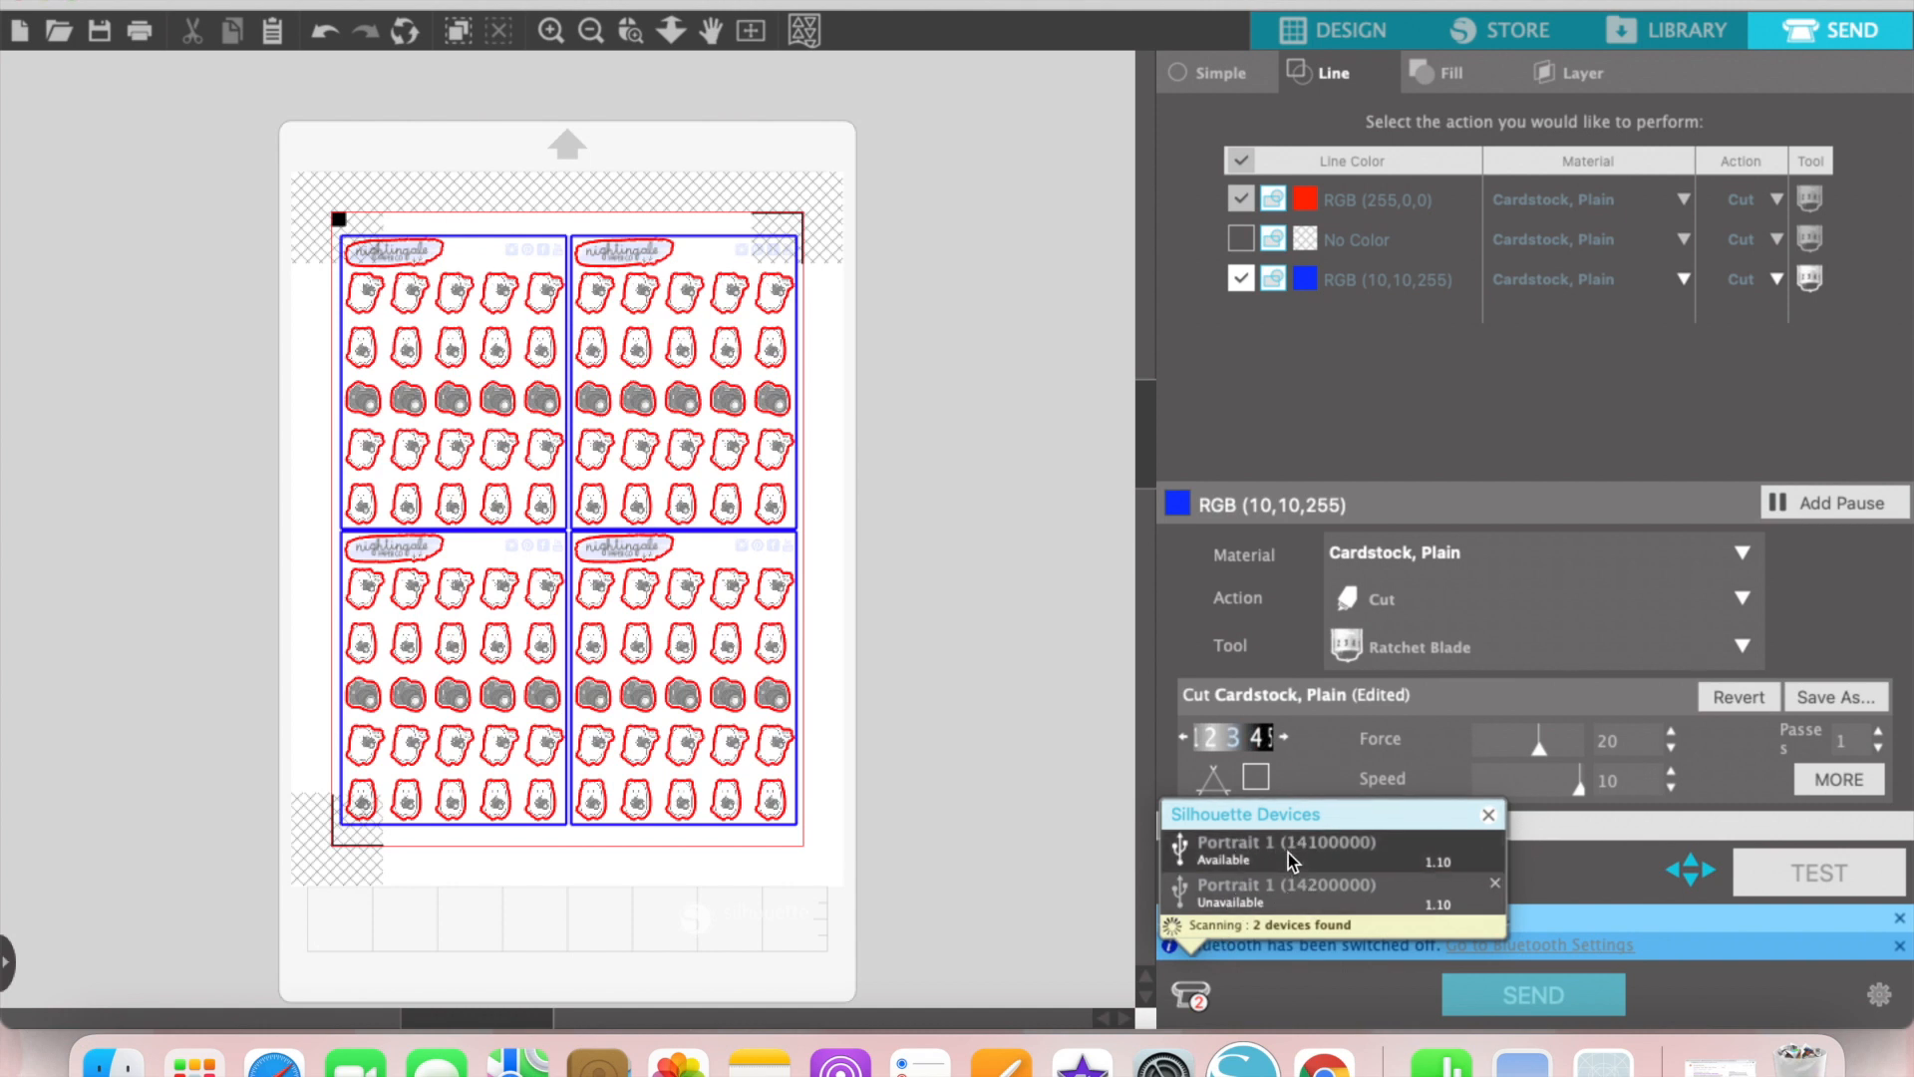
click(1288, 852)
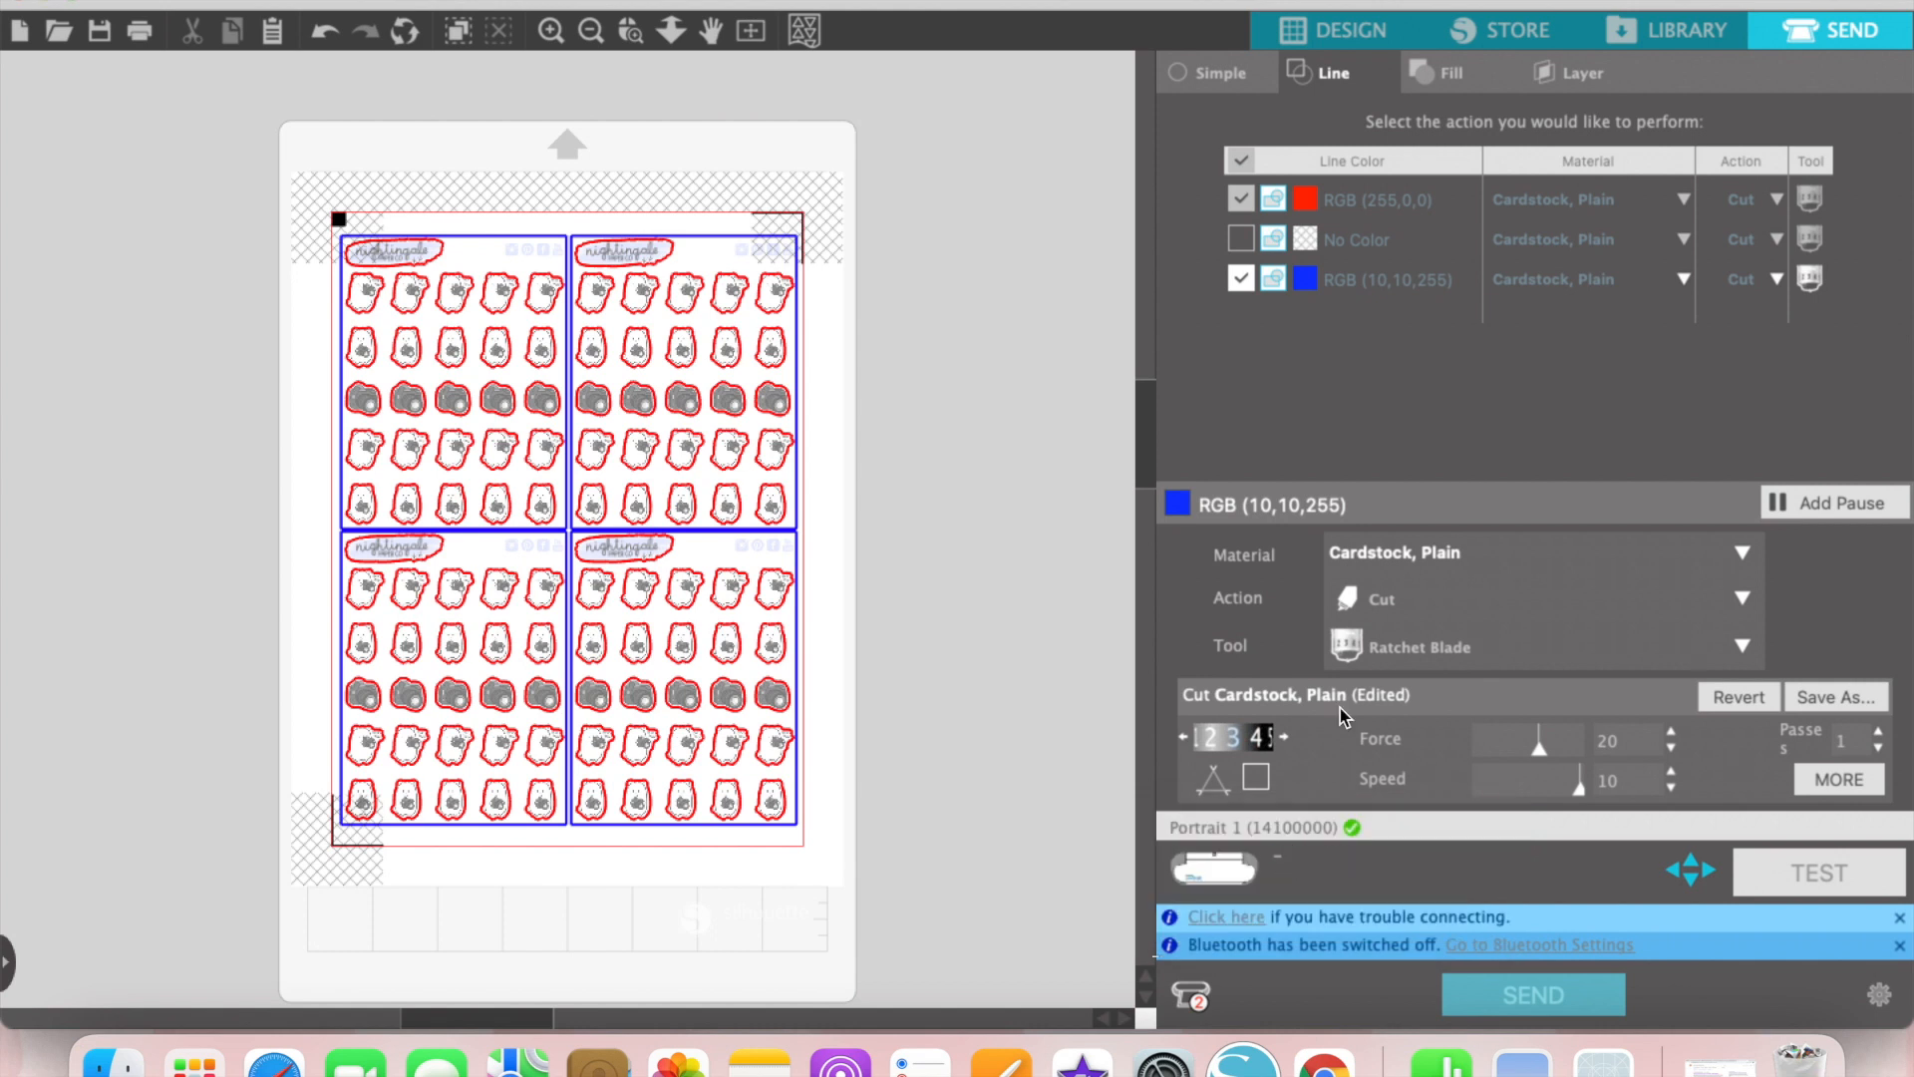